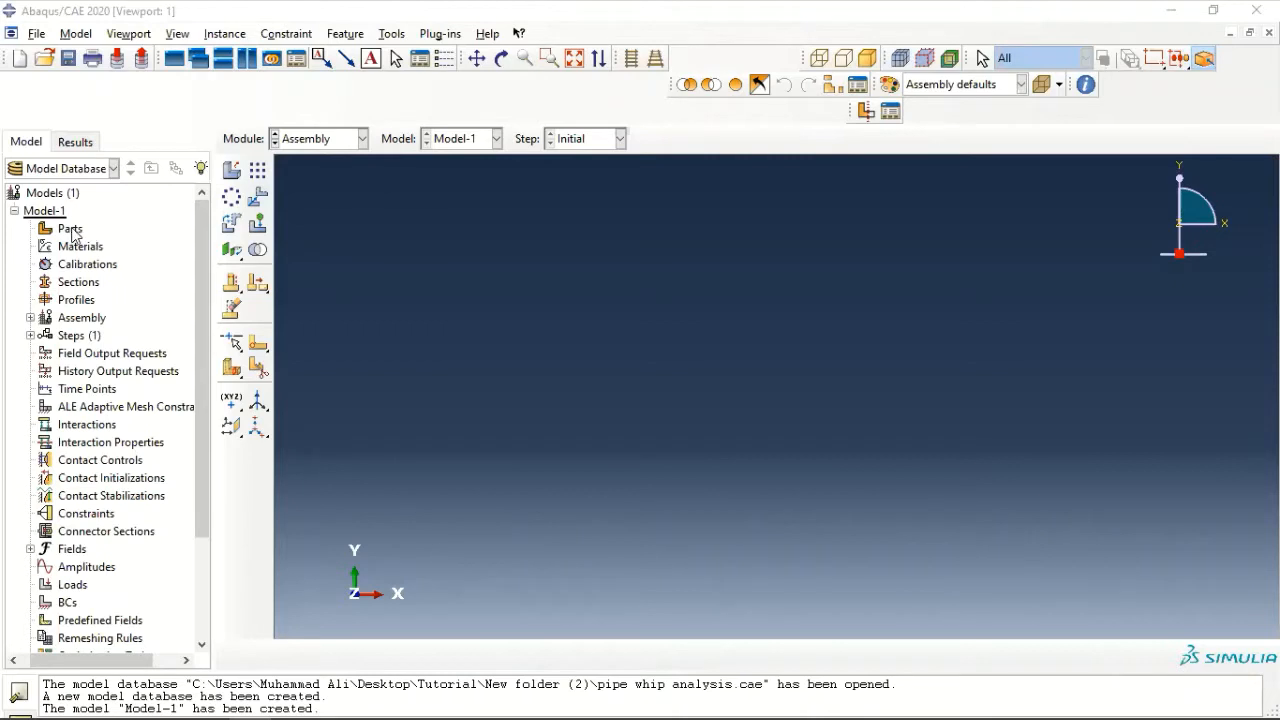
- Create a 3D deformable shell extrusion part named pipe-fixed with an approximate size of 50
double_click(70, 228)
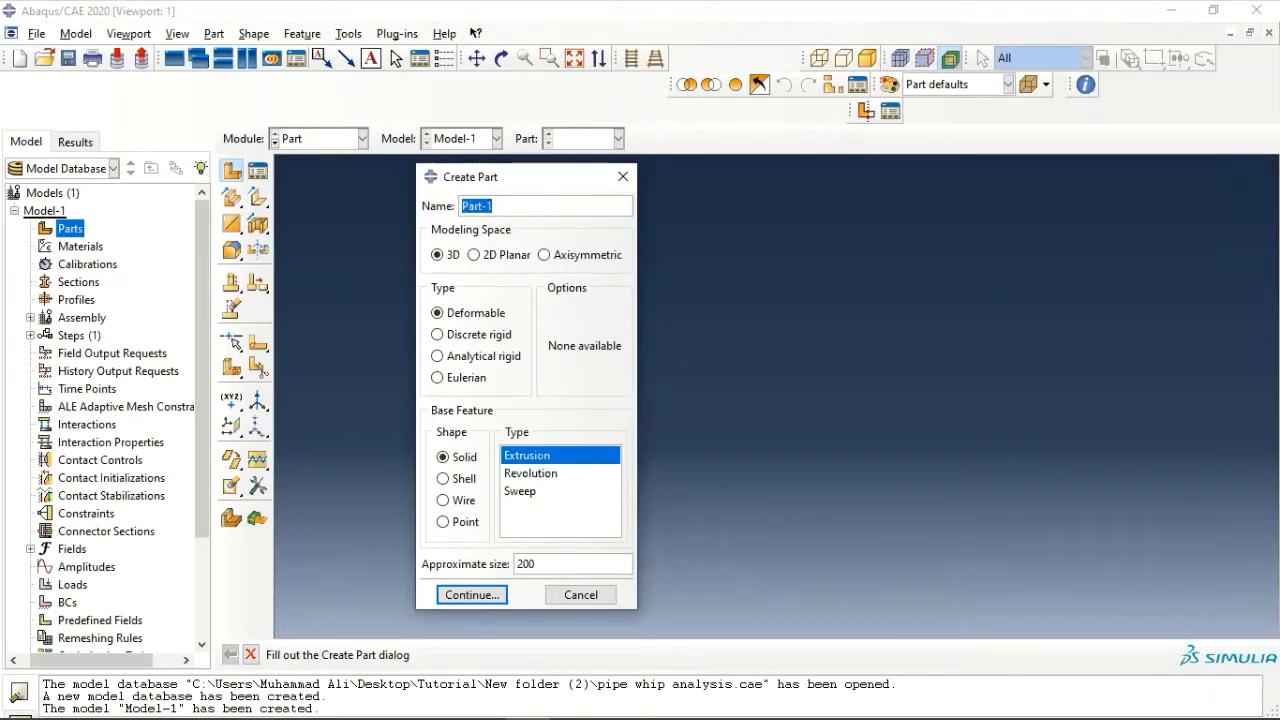
text(pipe-fixed)
click(444, 480)
click(550, 474)
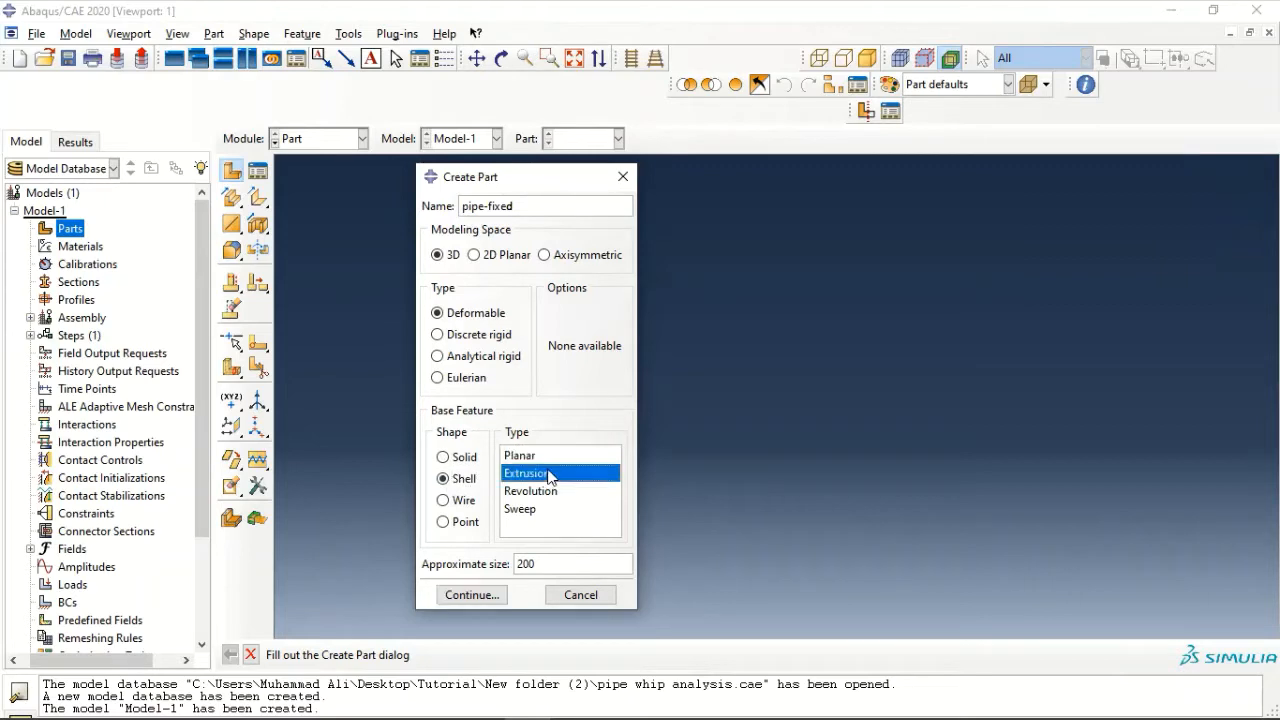
key(Tab)
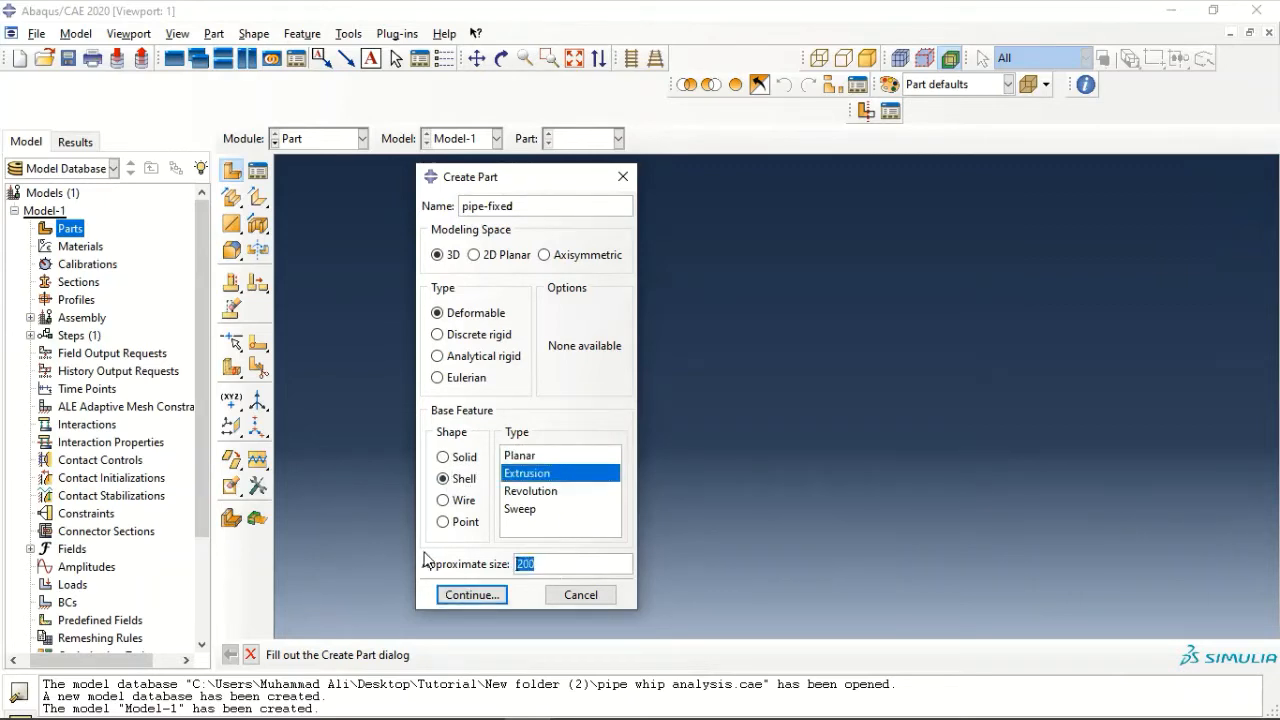
text(50)
key(Return)
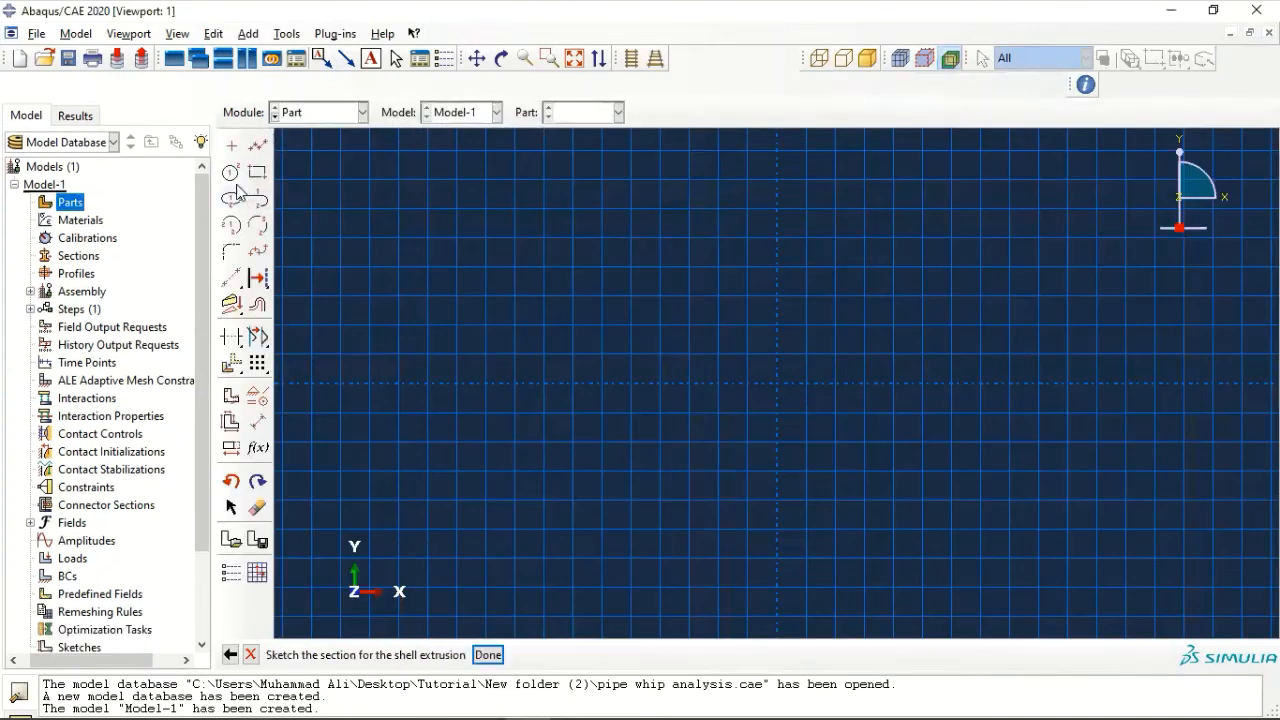
- Sketch a circle centred on the origin and dimension its radius to 3.25
click(231, 173)
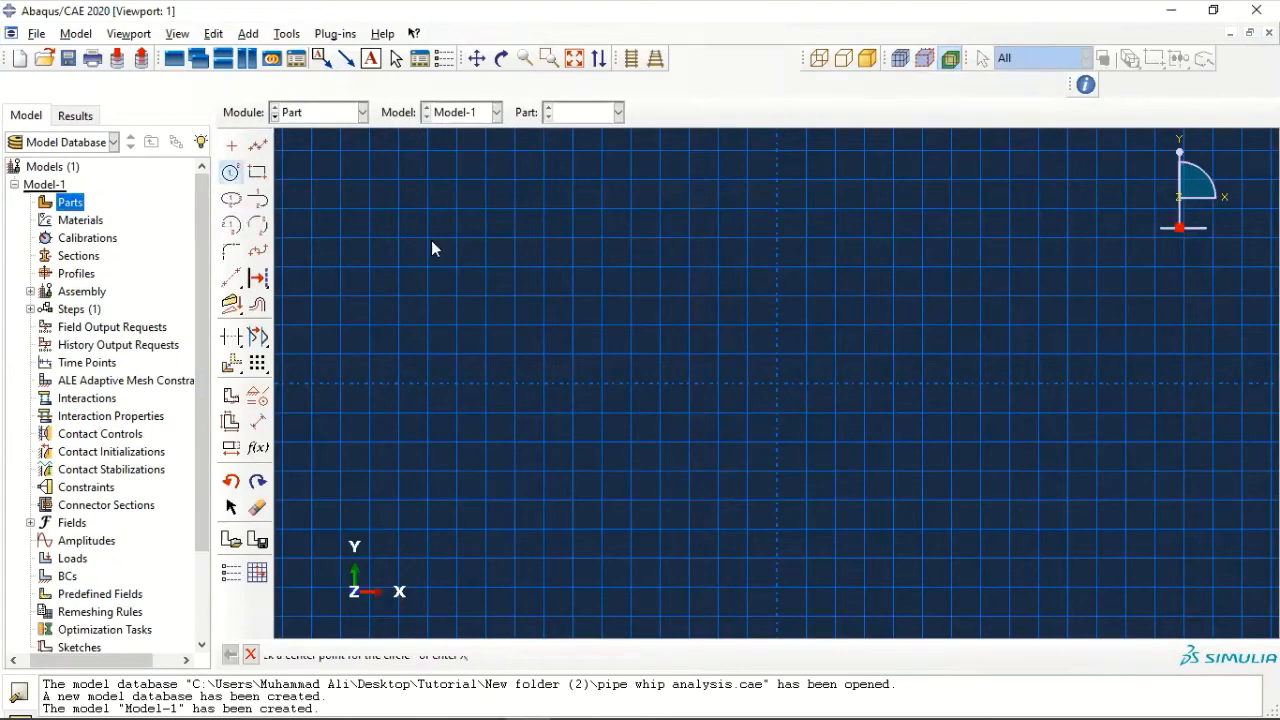
click(777, 383)
click(806, 514)
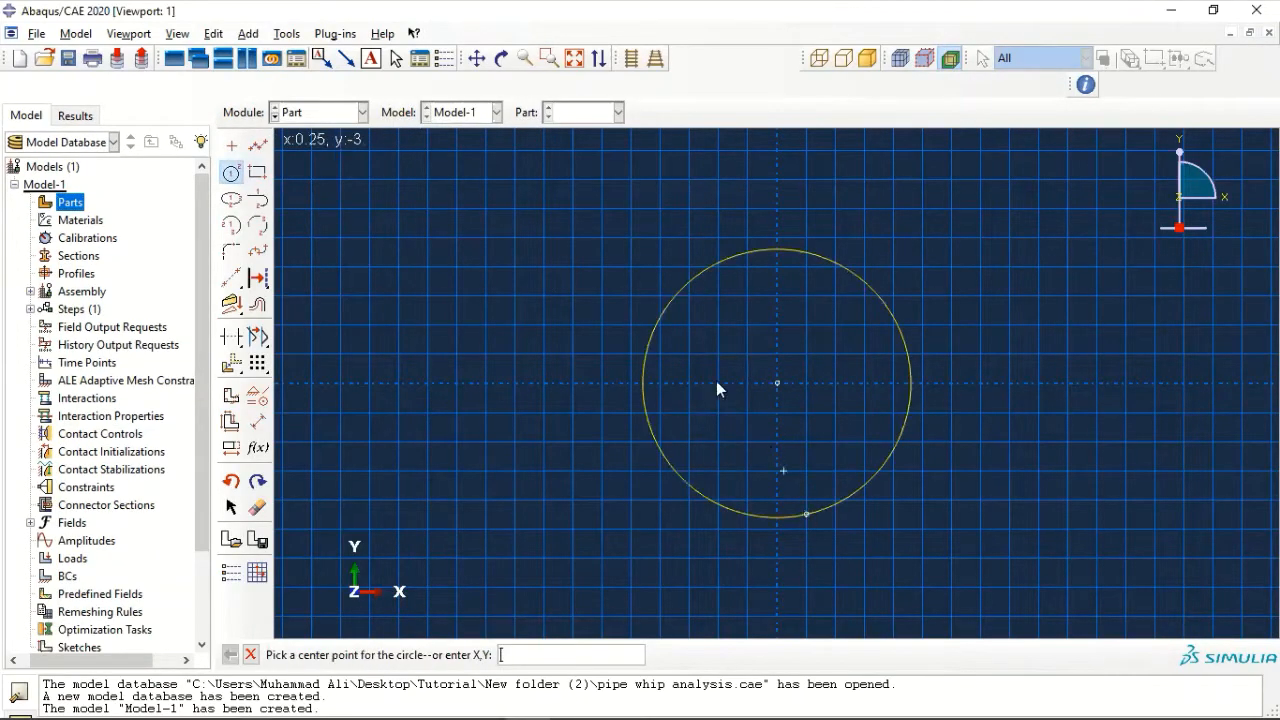
click(257, 421)
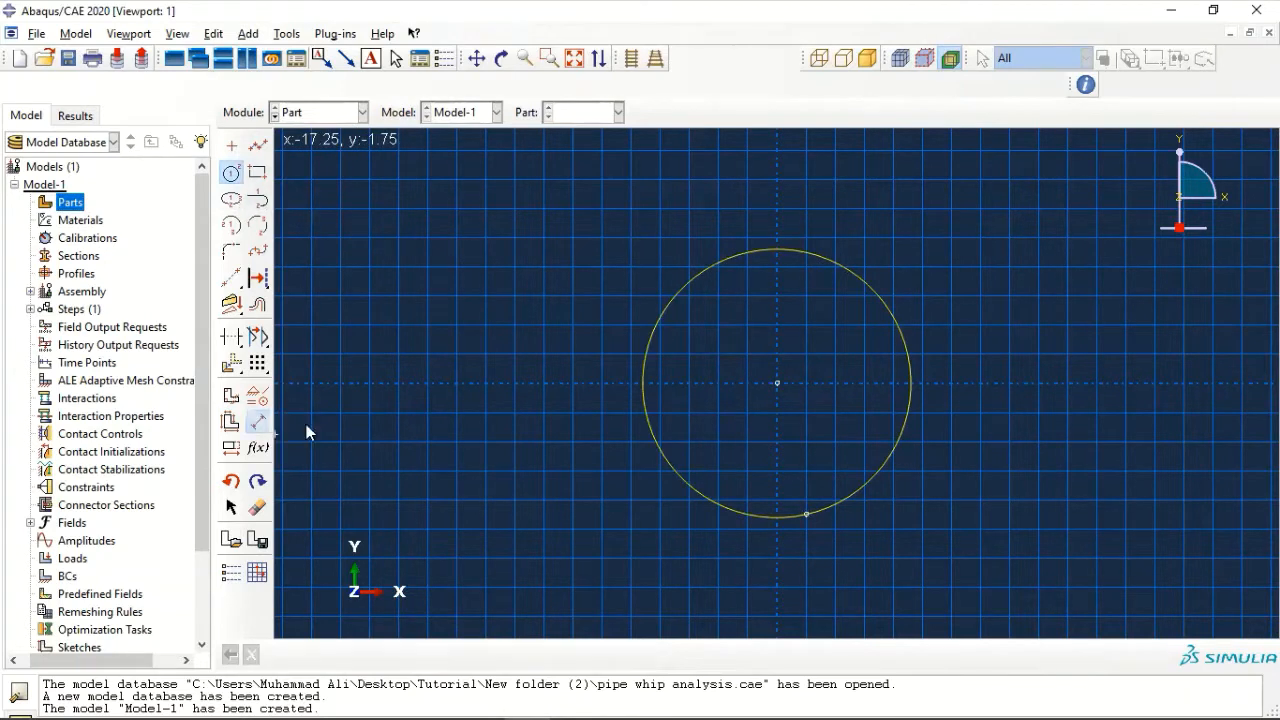
click(828, 254)
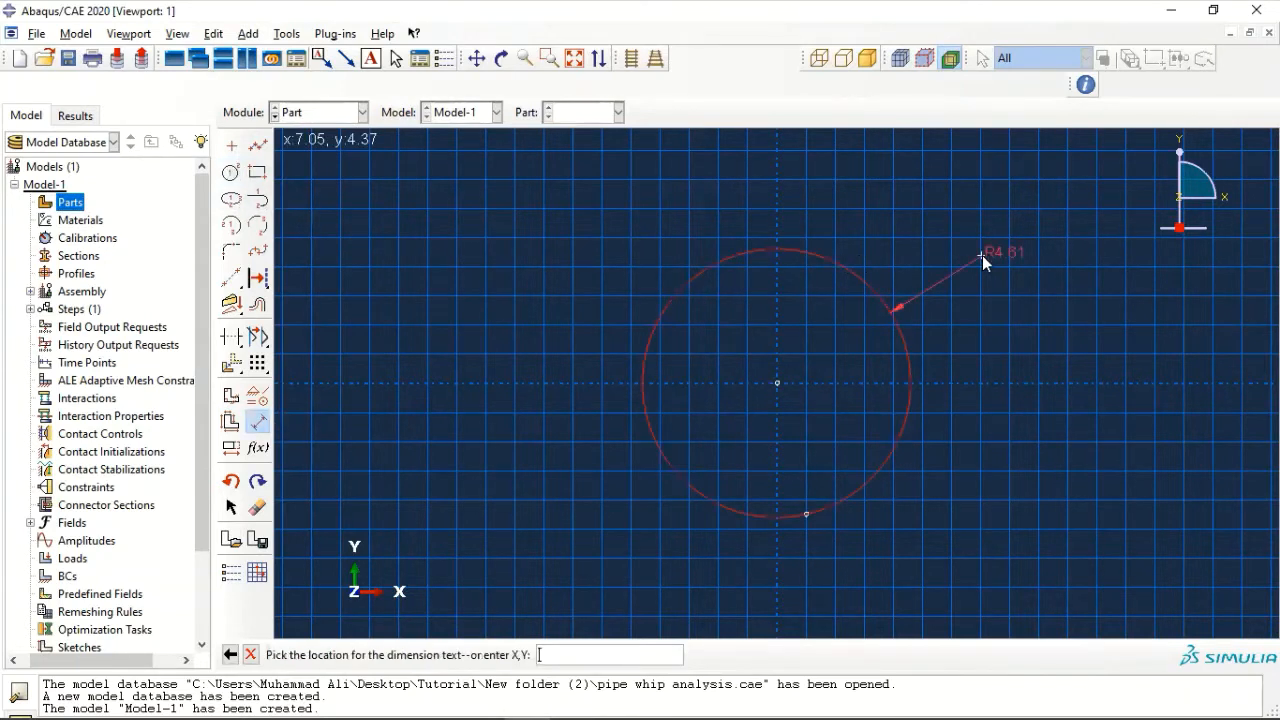
click(982, 255)
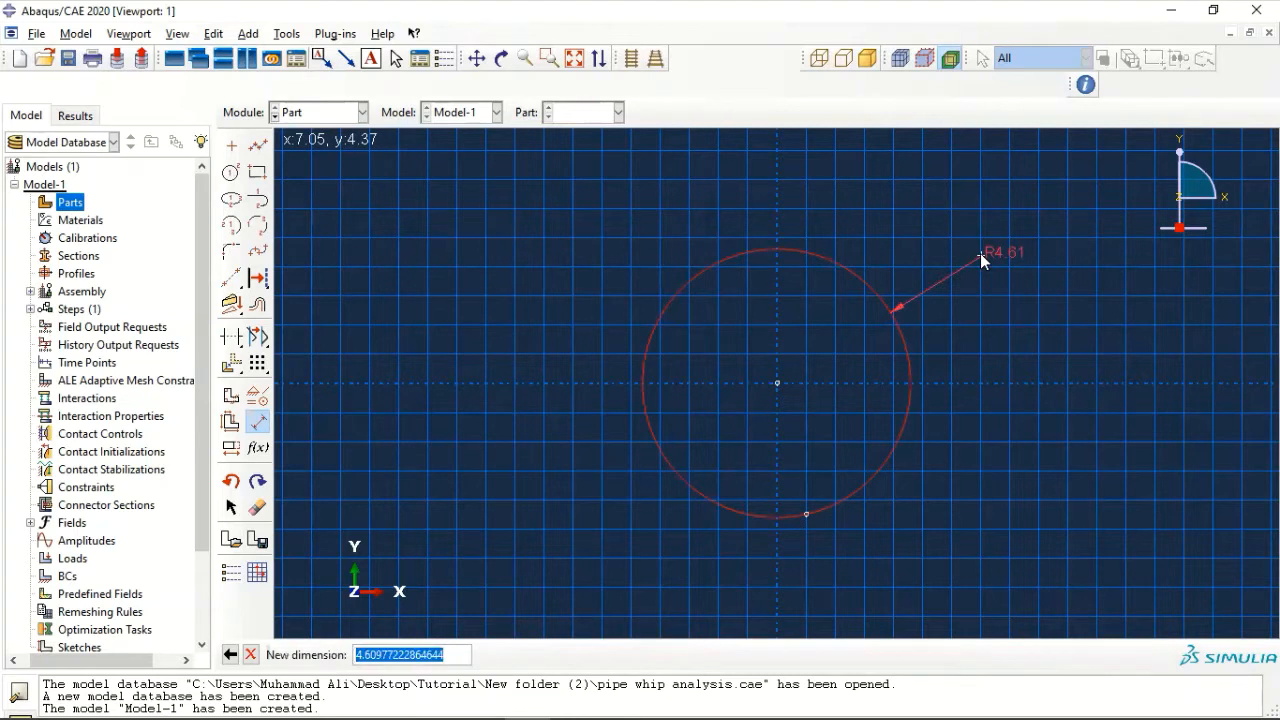
text(3.25)
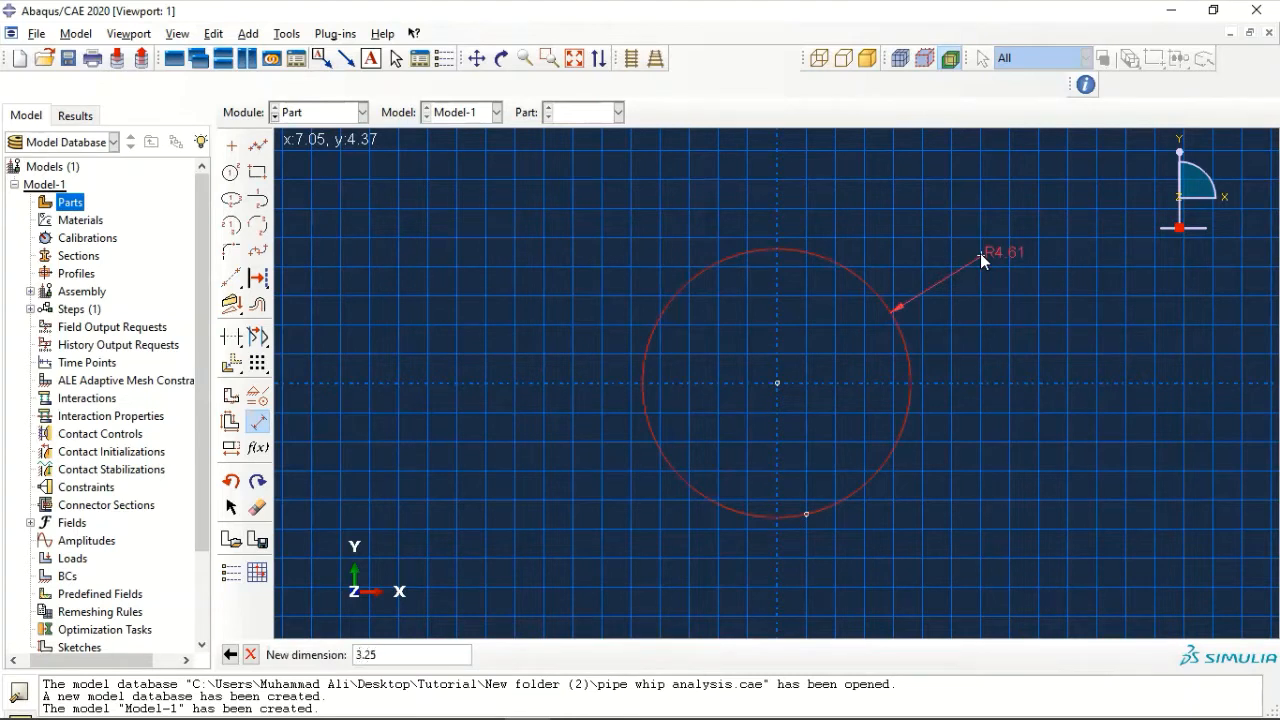
key(Return)
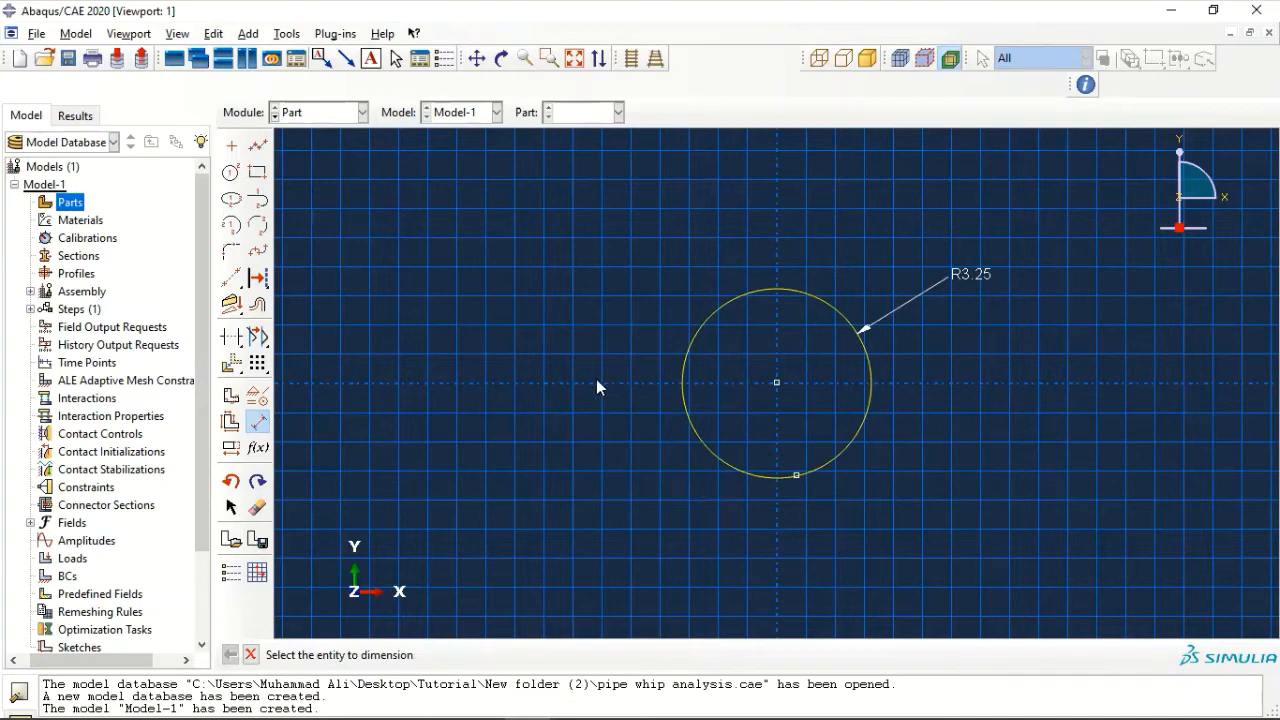
key(Escape)
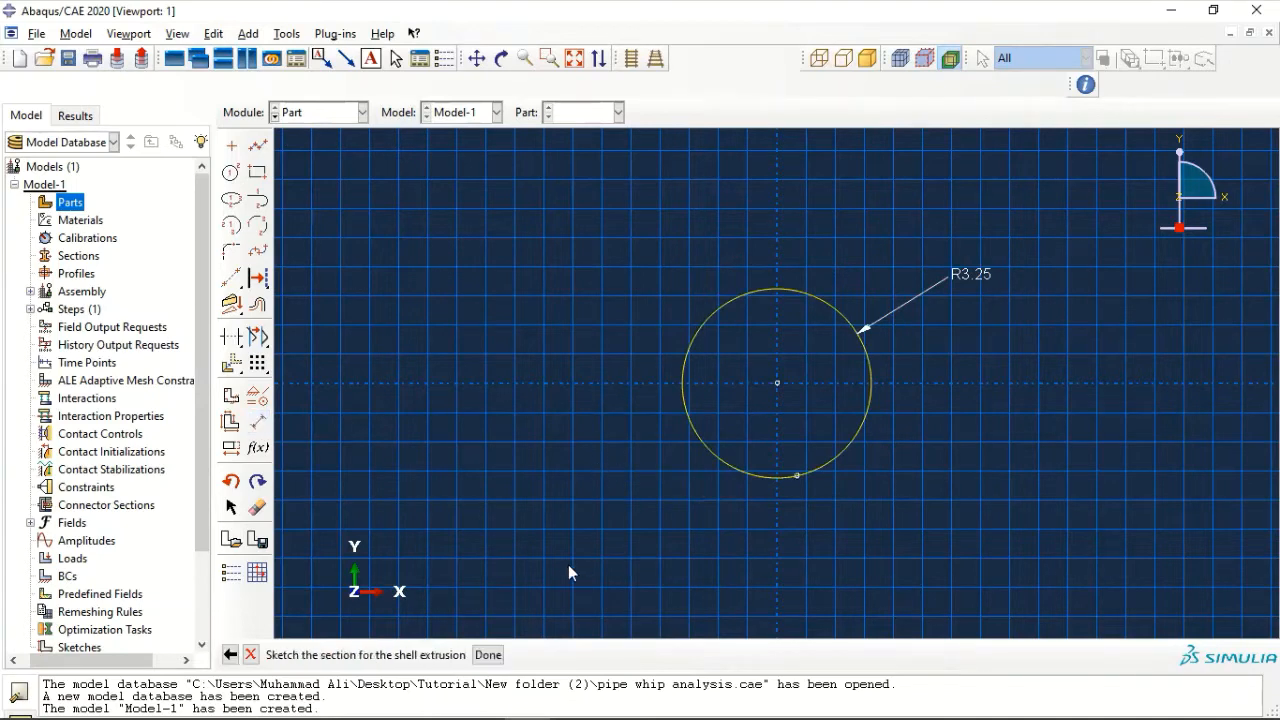
- Finish the section sketch and extrude the shell to a depth of 25
click(488, 655)
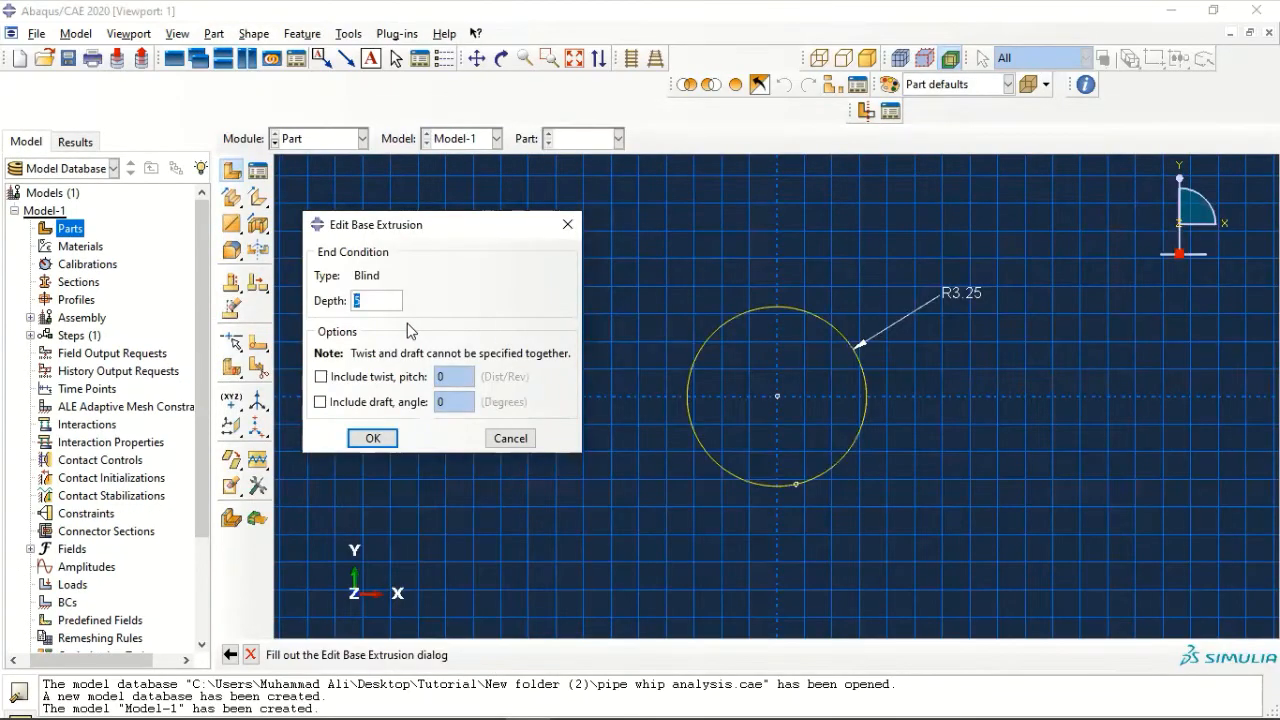
text(25)
key(Return)
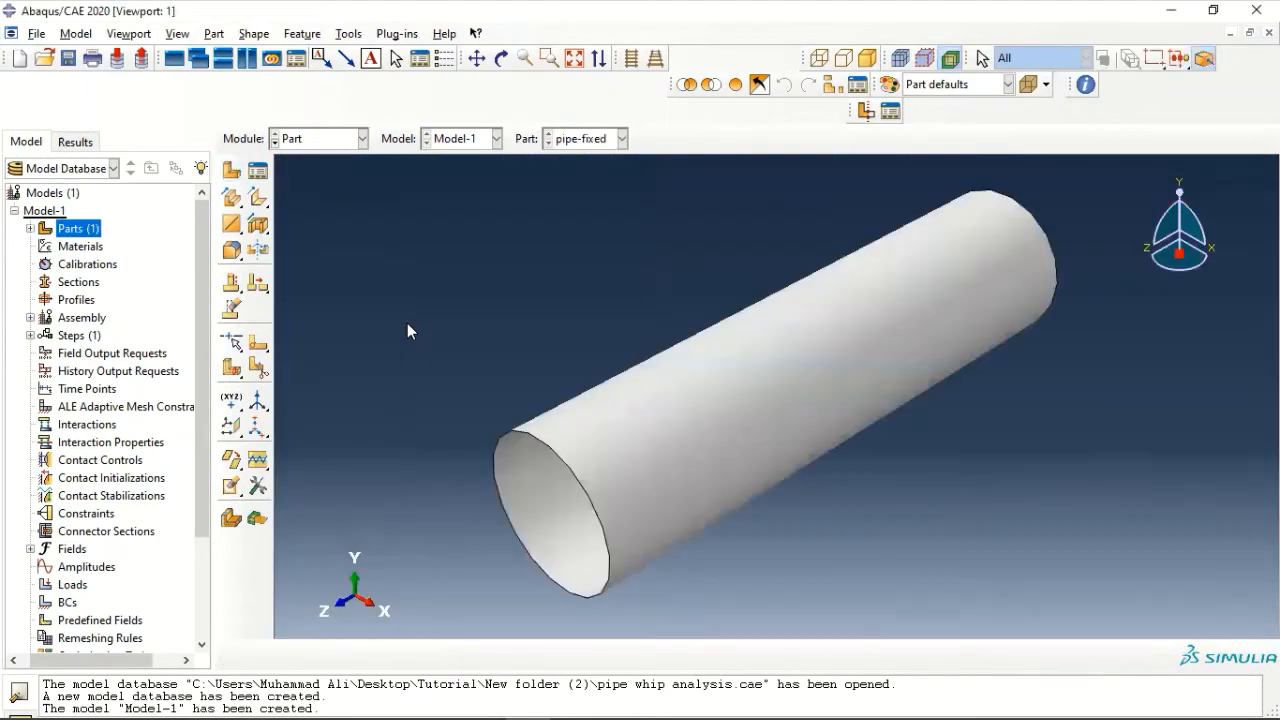
- Copy the pipe-fixed part to a new part named pipe-impacting
click(30, 229)
right_click(80, 246)
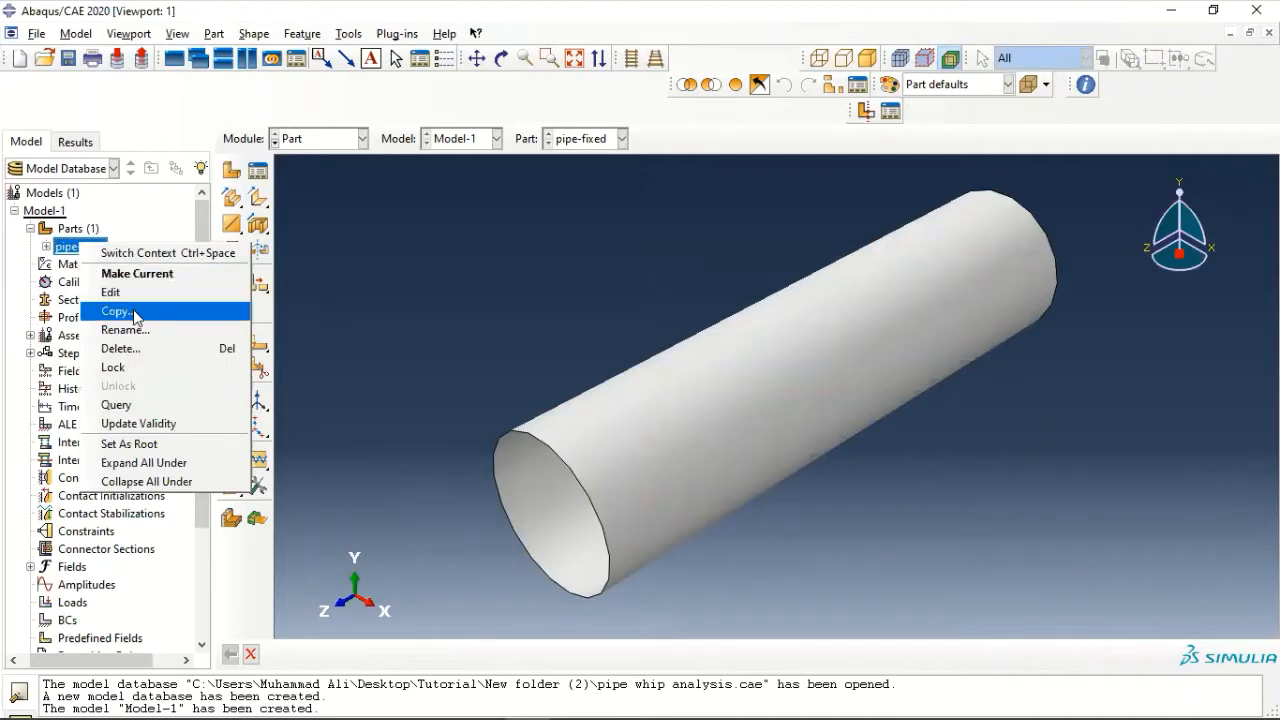
click(140, 313)
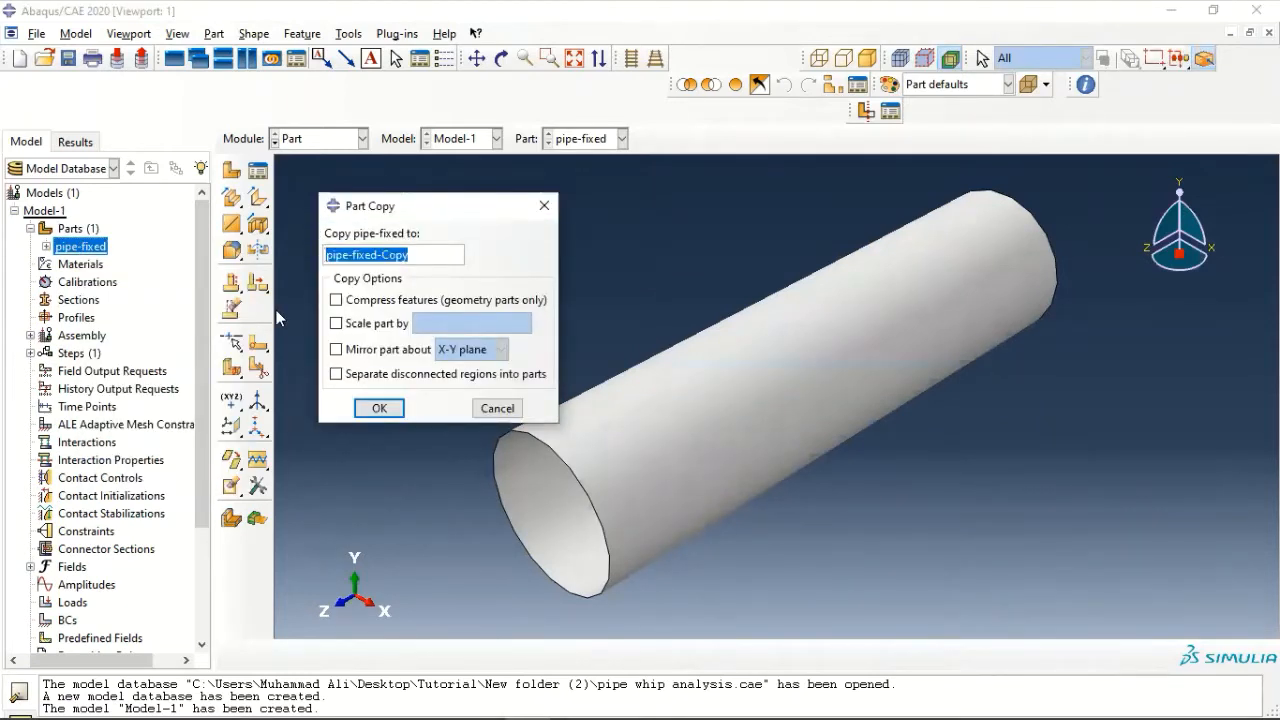
key(ctrl+shift+Right)
text(impacting)
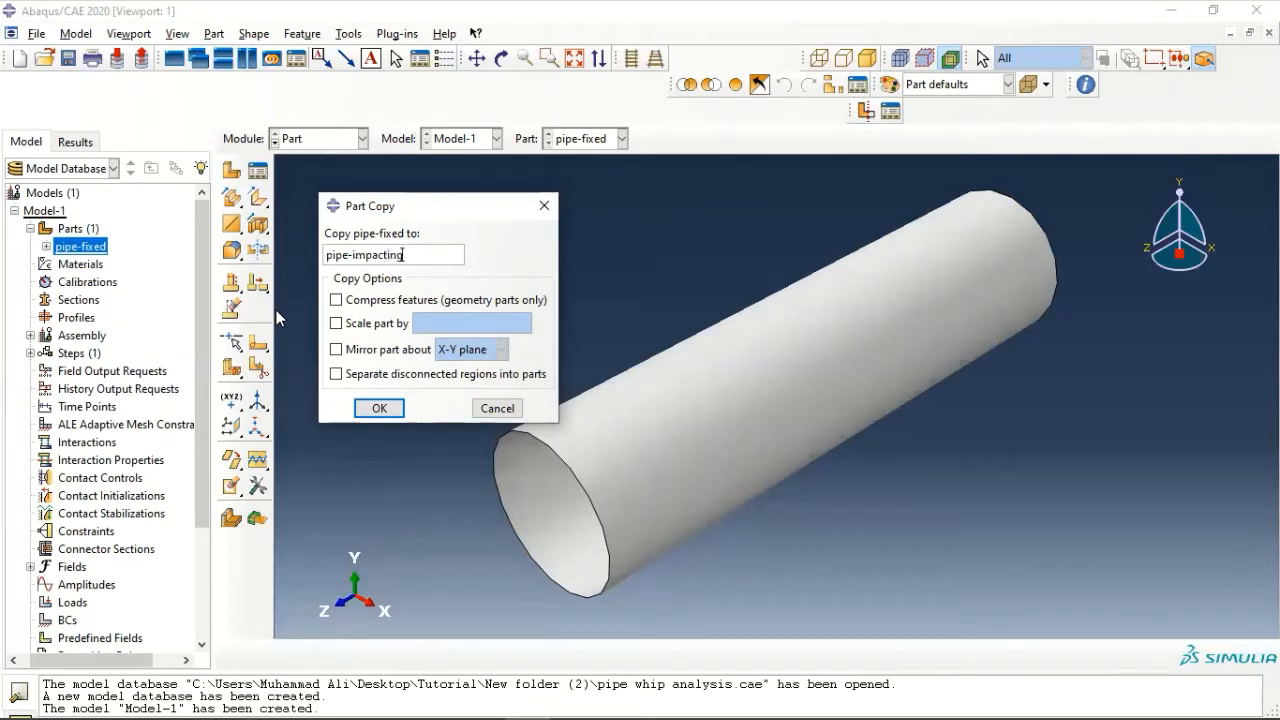
click(373, 408)
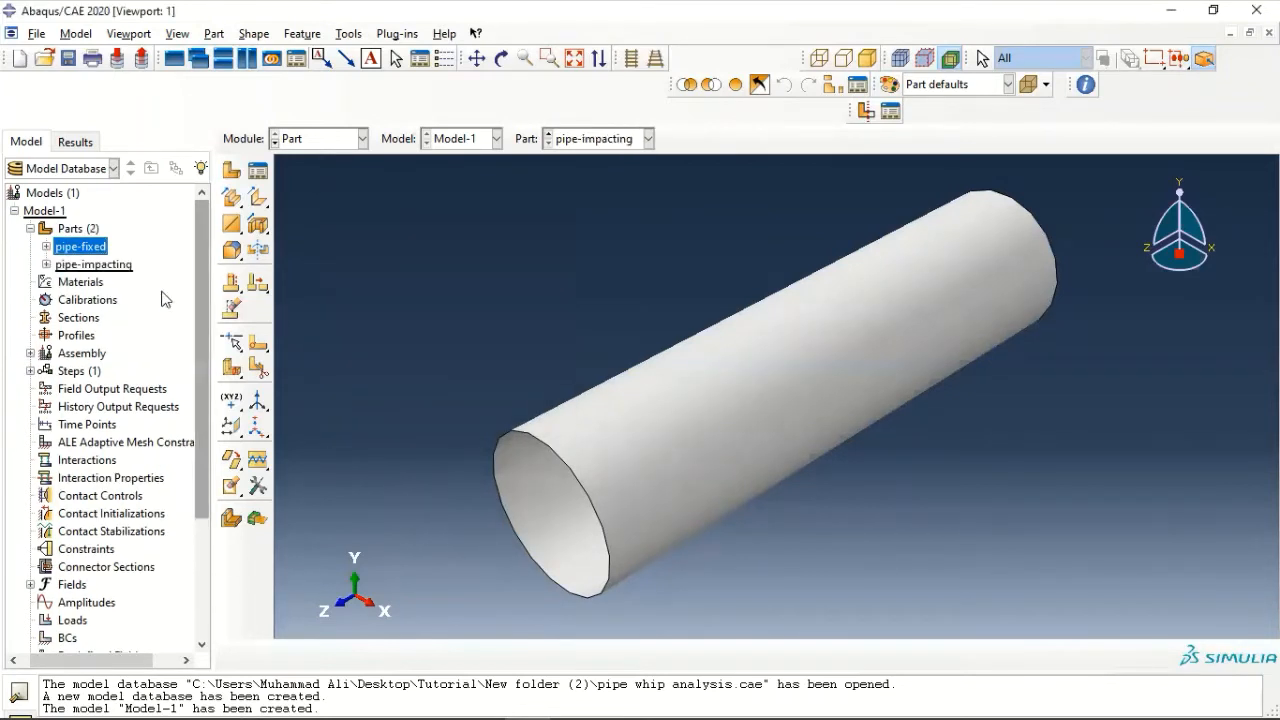
- Edit the shell extrusion of the pipe-impacting part and set its depth to 50
click(46, 264)
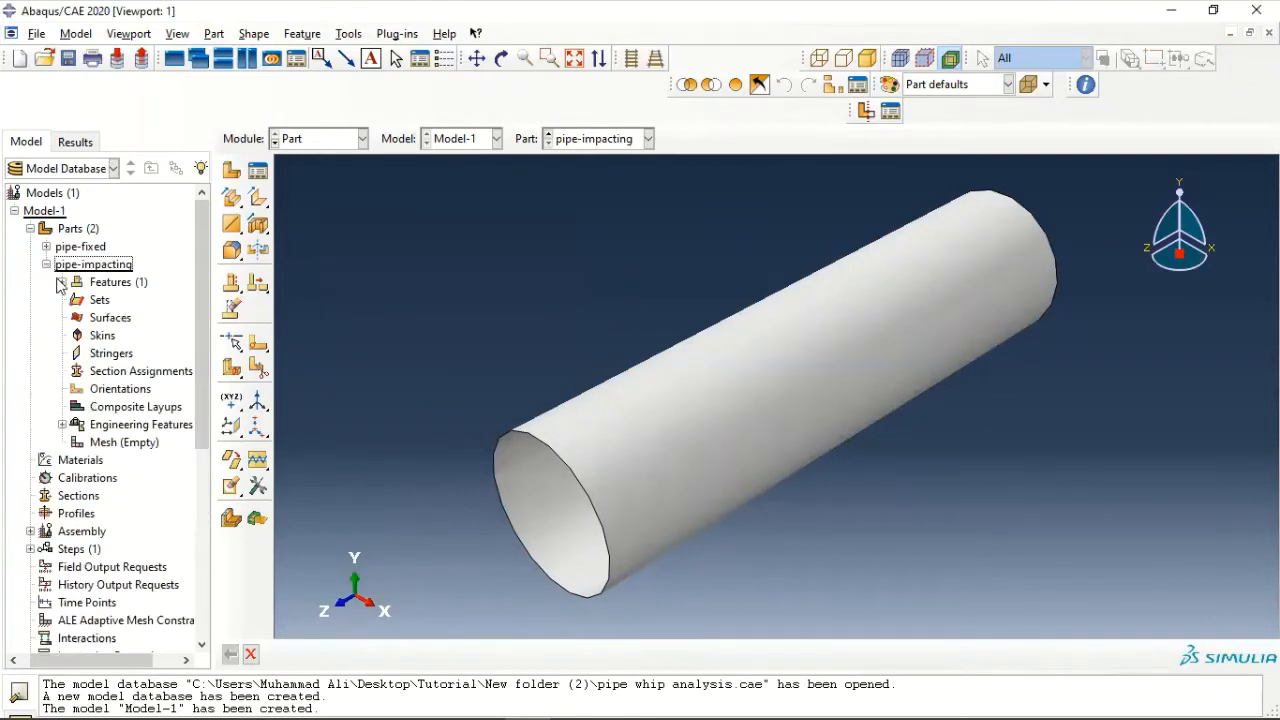
click(62, 282)
double_click(110, 300)
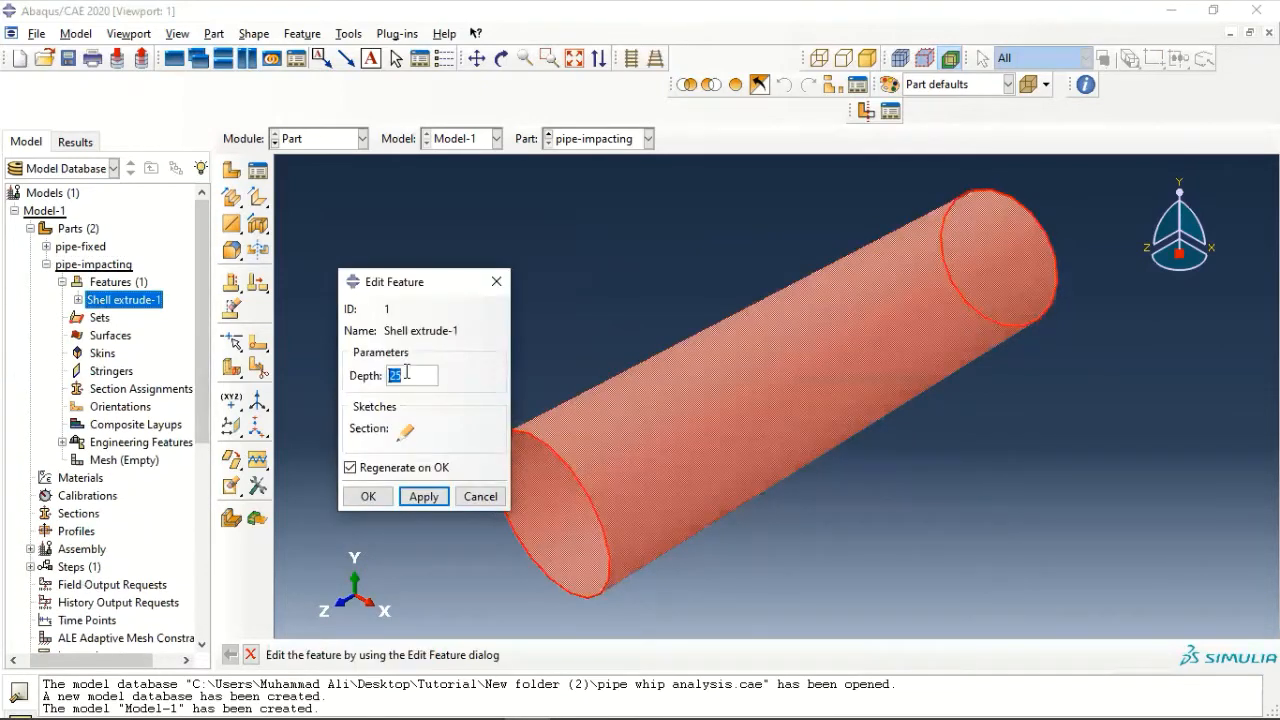
text(5)
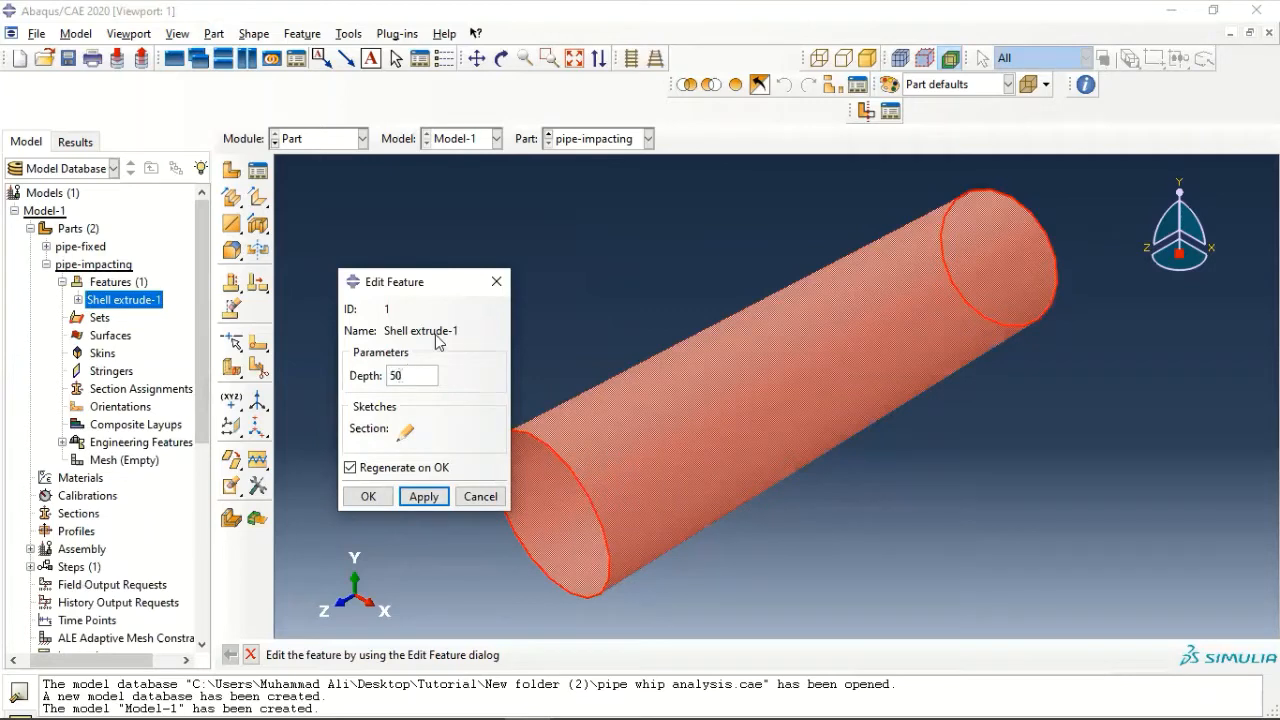
- Edit the extrusion's section sketch and add a vertical construction line through the circle's centre
click(408, 435)
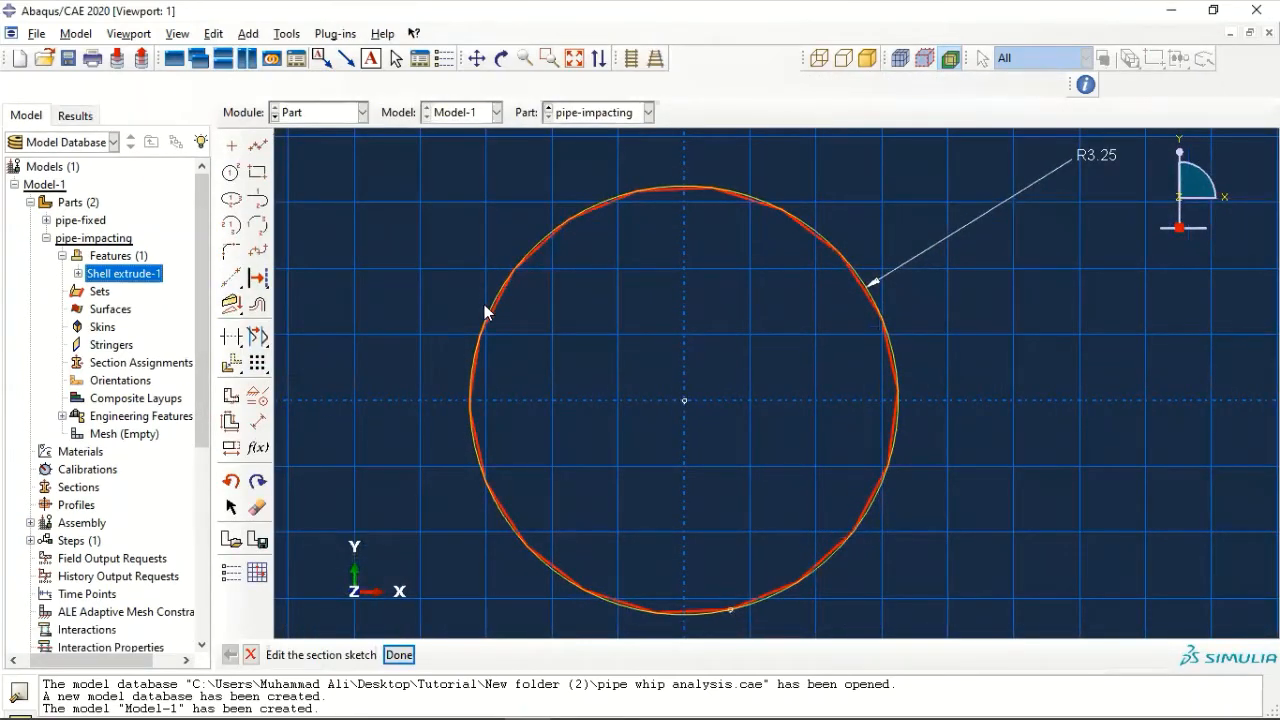
click(248, 34)
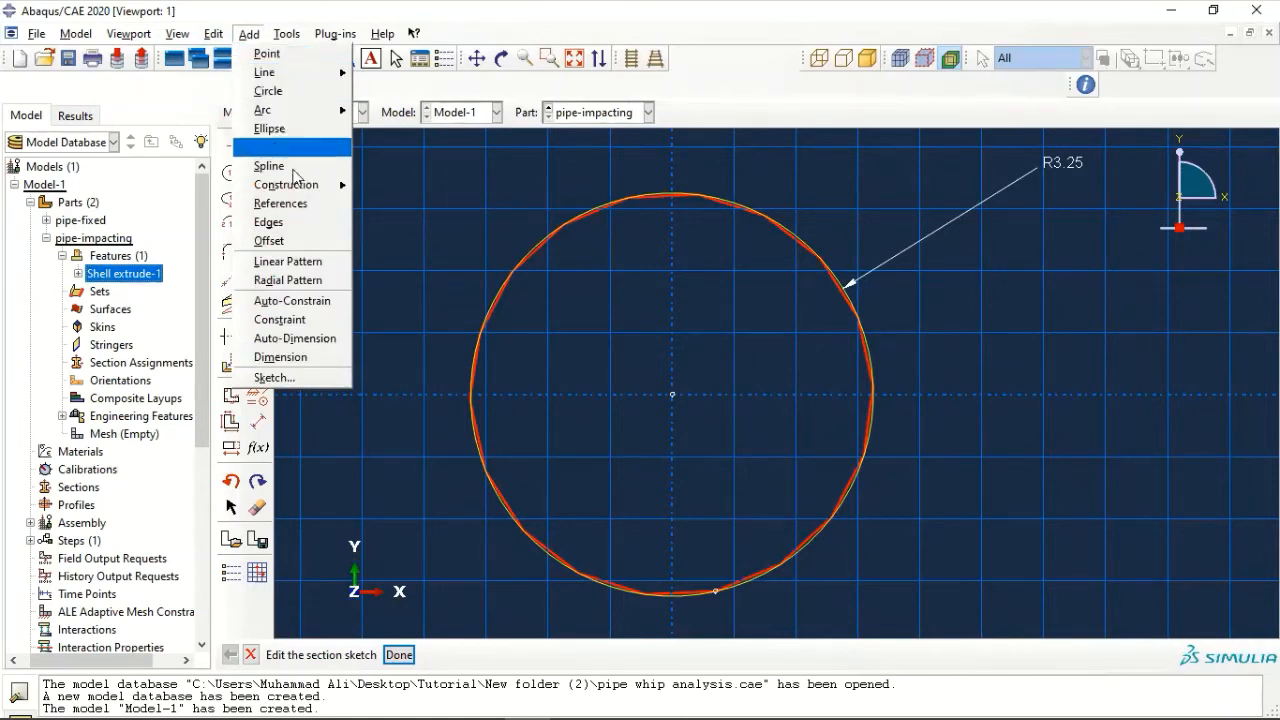
mouse_move(343, 194)
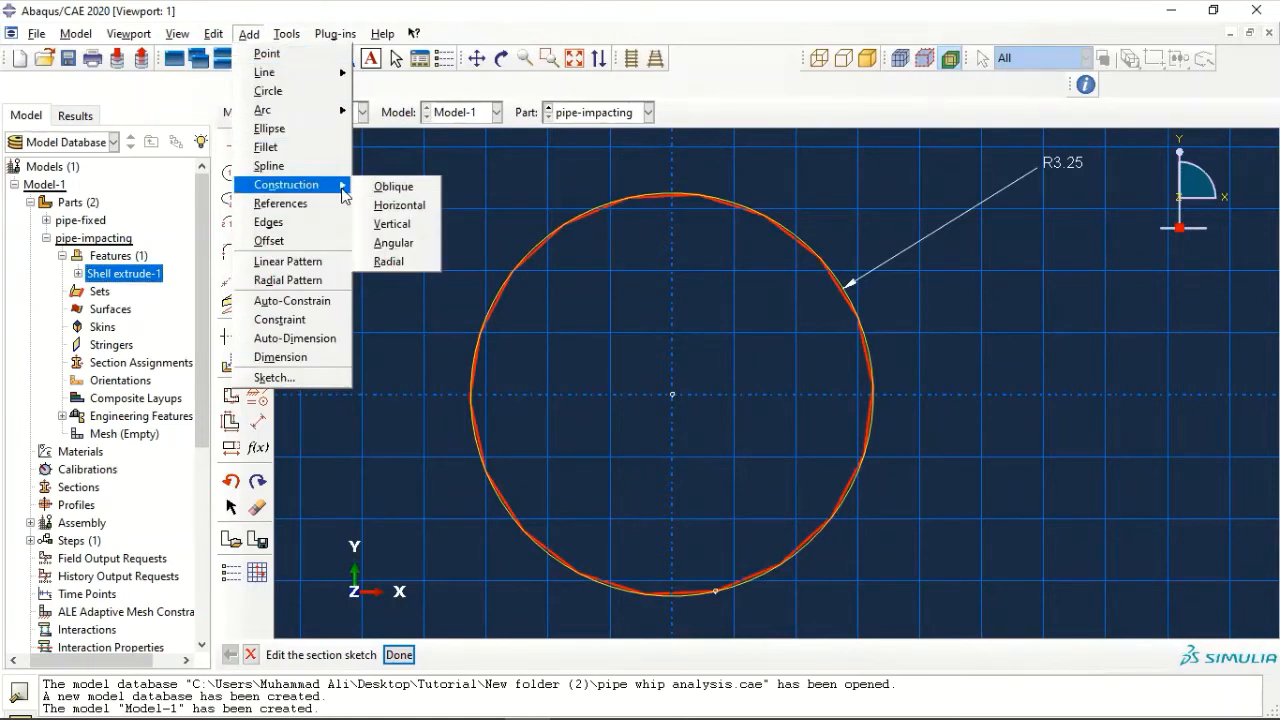
click(392, 224)
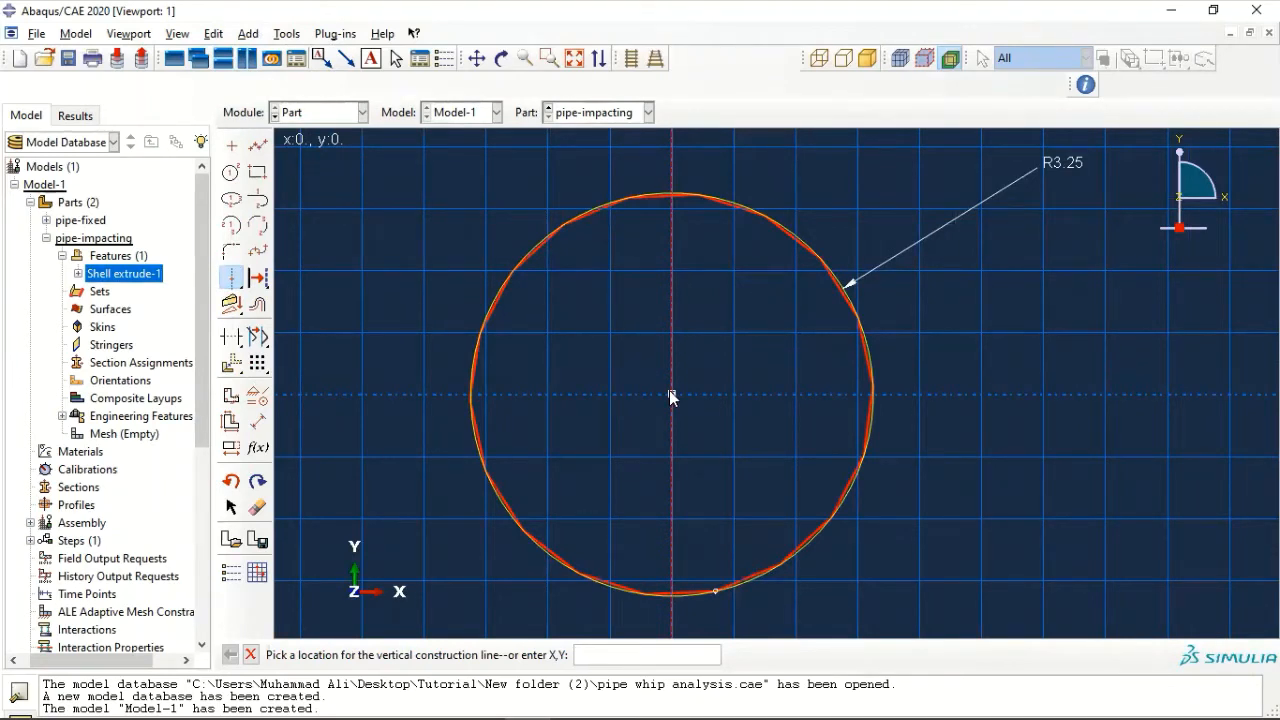
click(671, 397)
middle_click(600, 368)
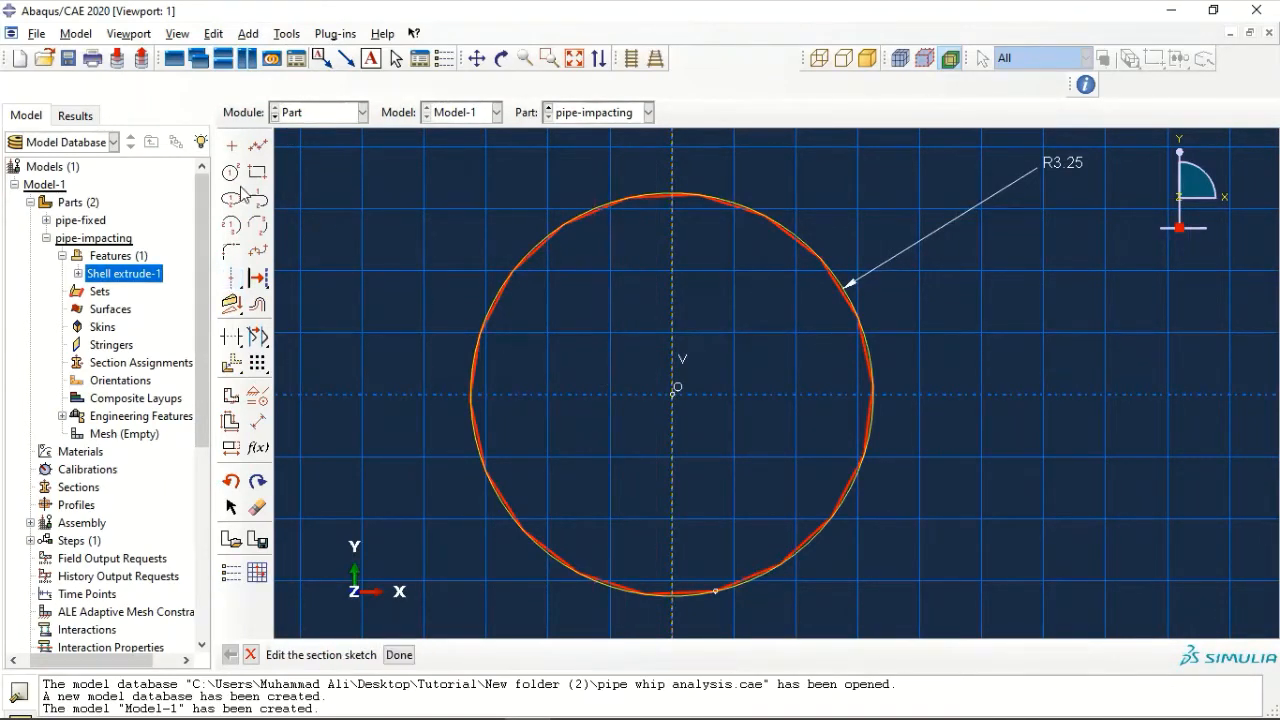
- Trim away the negative-X half of the circle, finish the section sketch and regenerate the pipe-impacting extrusion
click(231, 337)
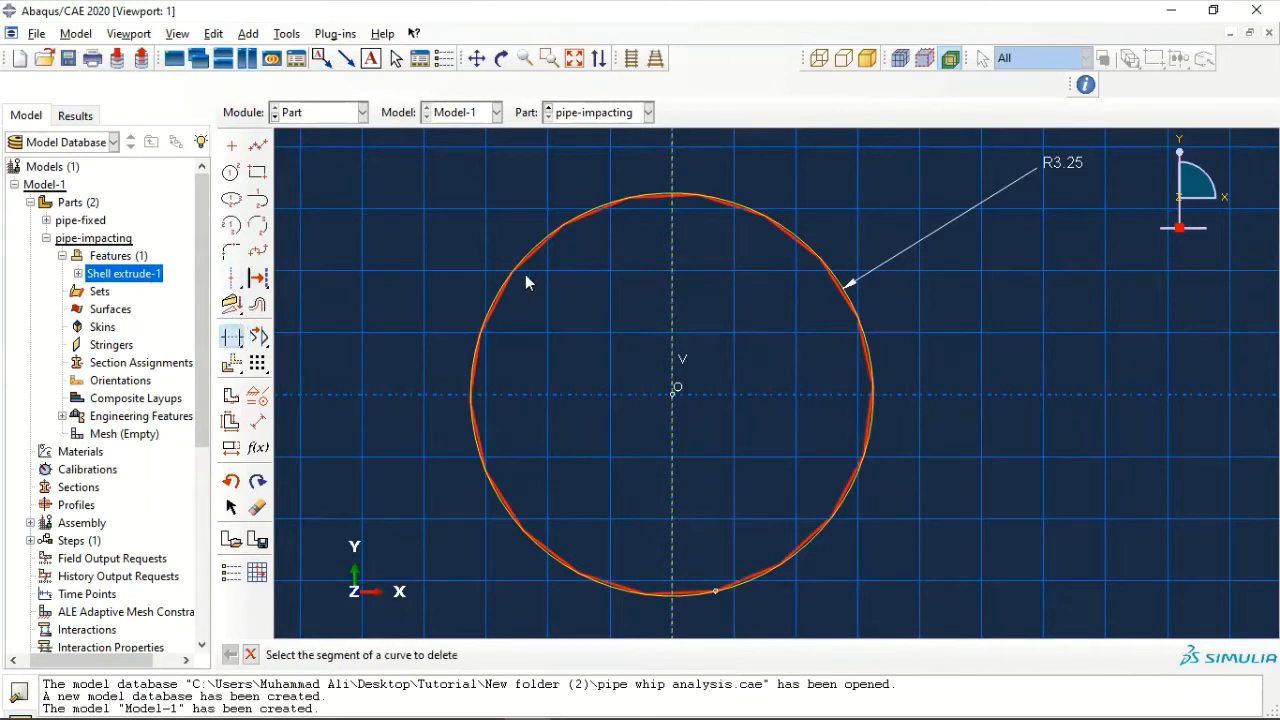
click(549, 242)
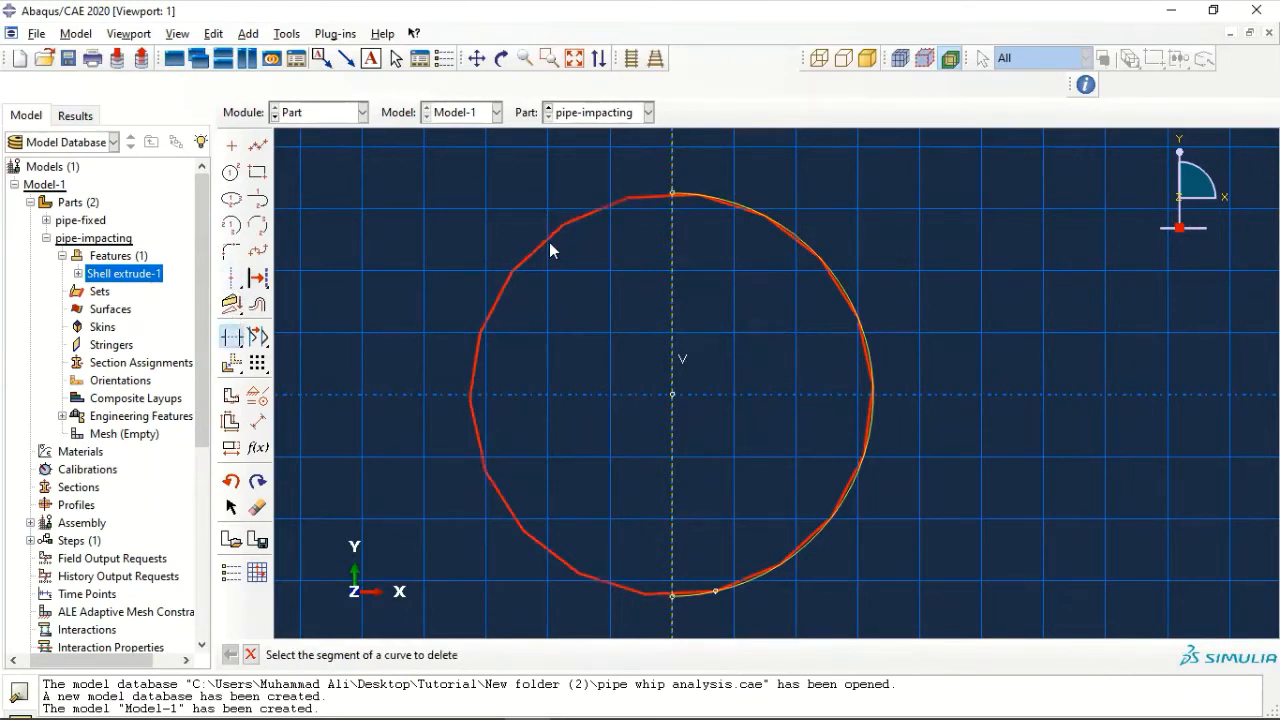
key(Escape)
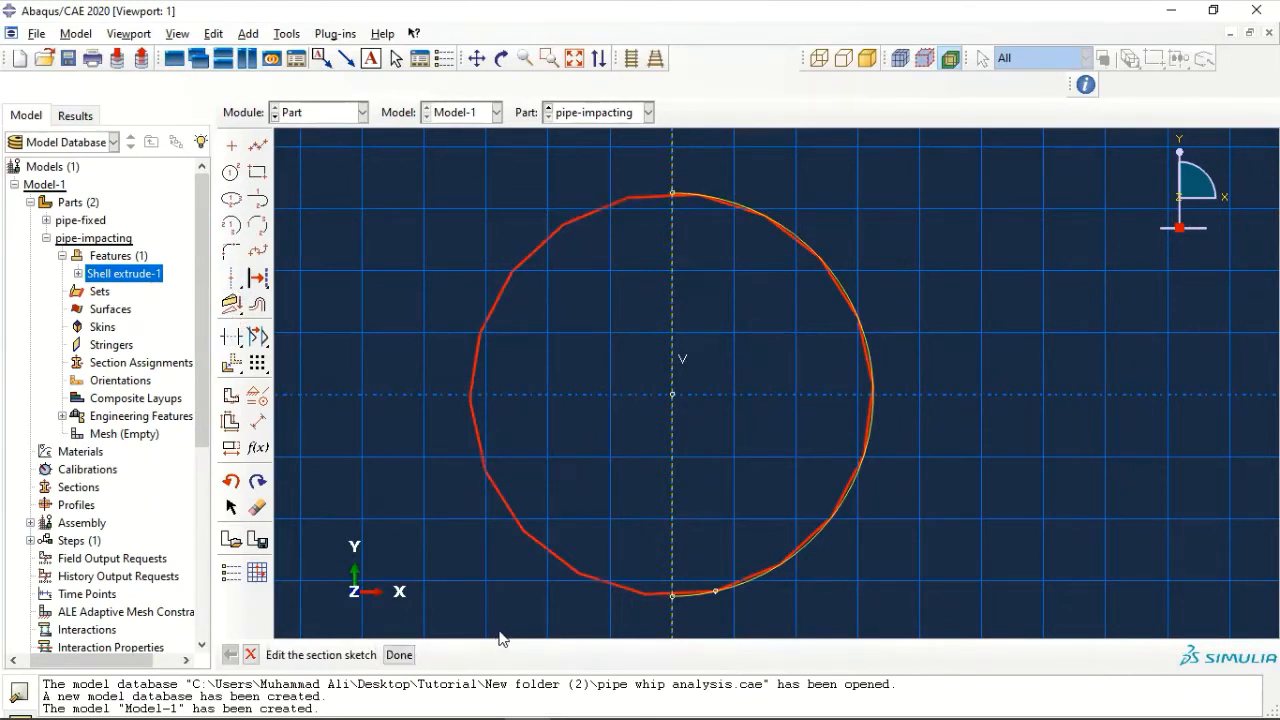
click(398, 654)
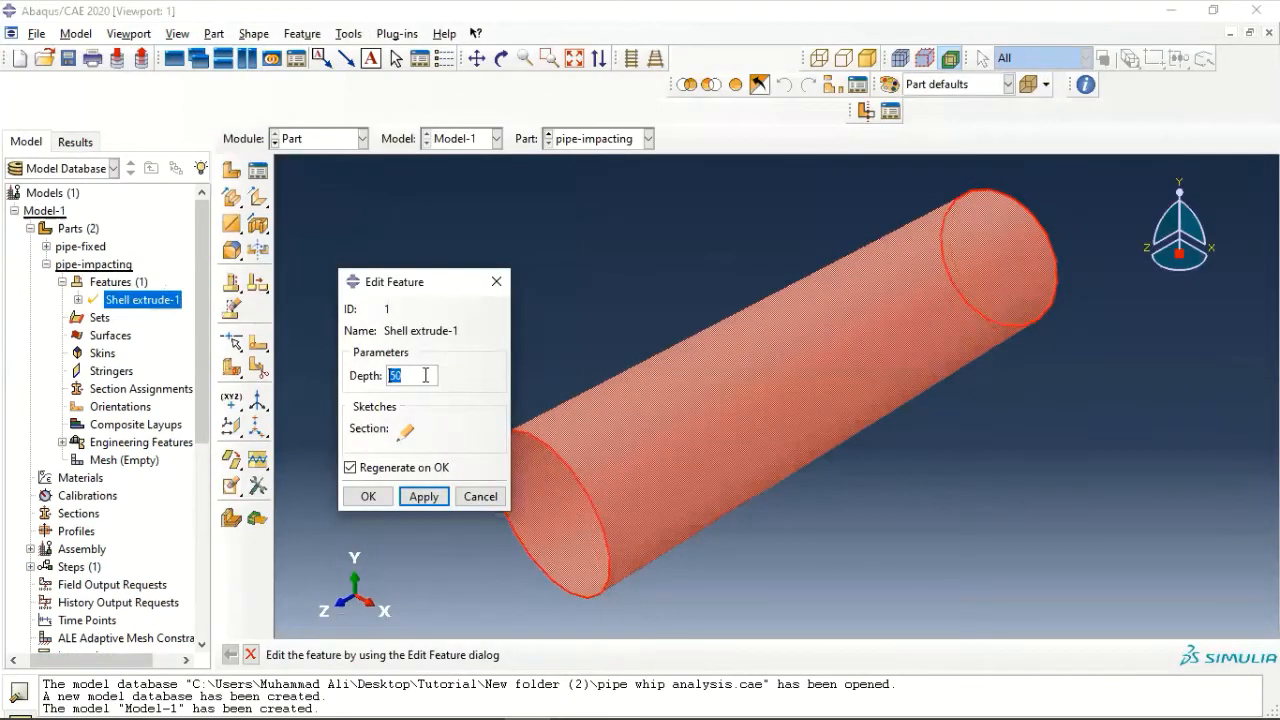
click(371, 499)
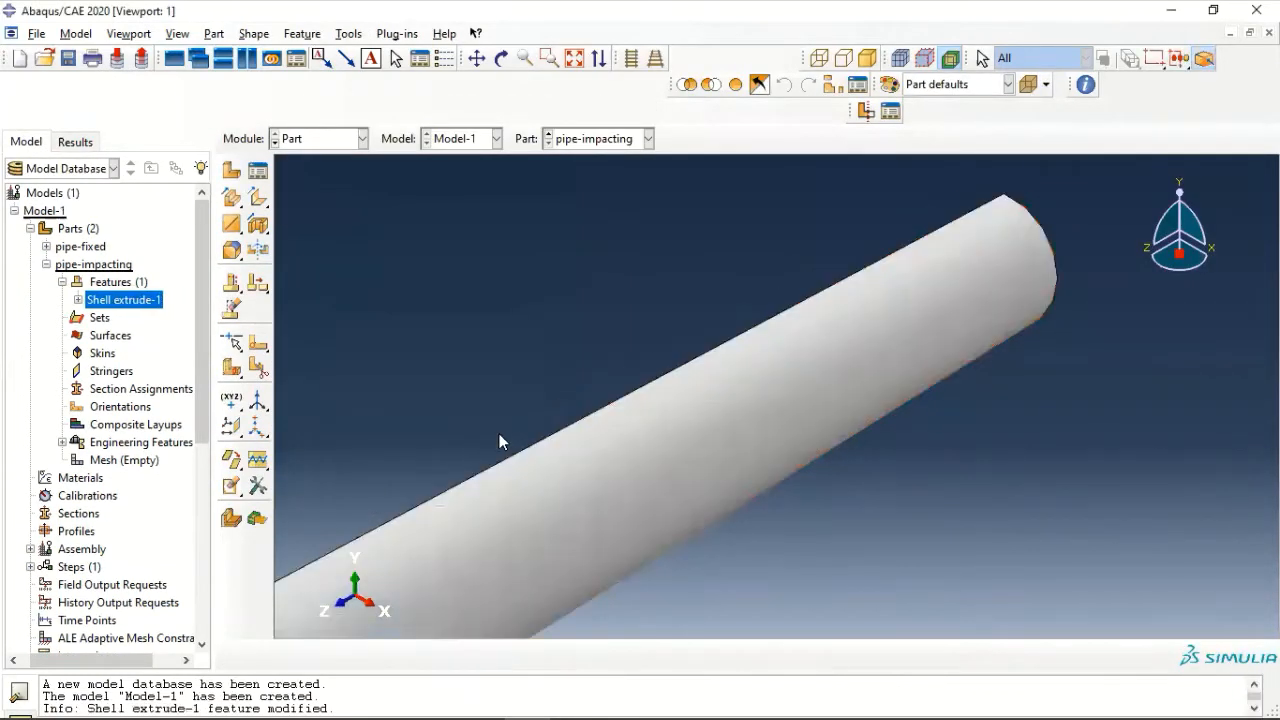
scroll(495, 438, down, 3)
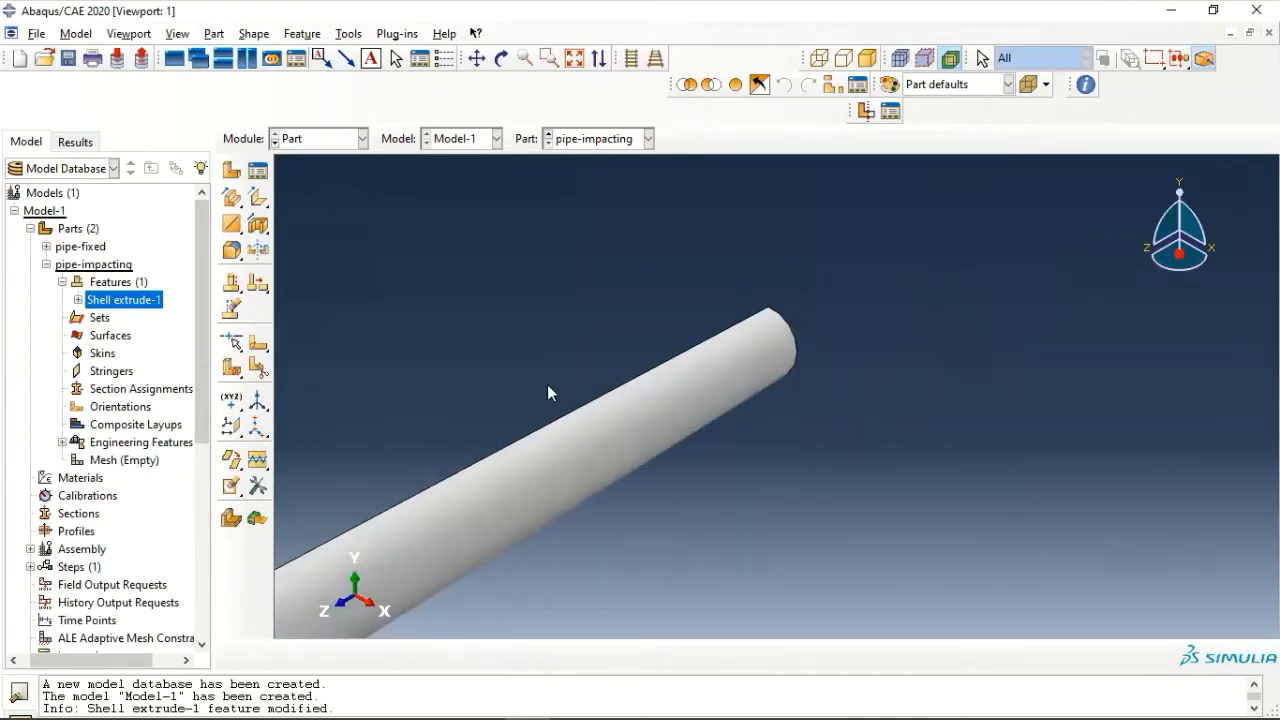
ctrl+alt+middle_drag(547, 384, 886, 216)
scroll(847, 298, down, 2)
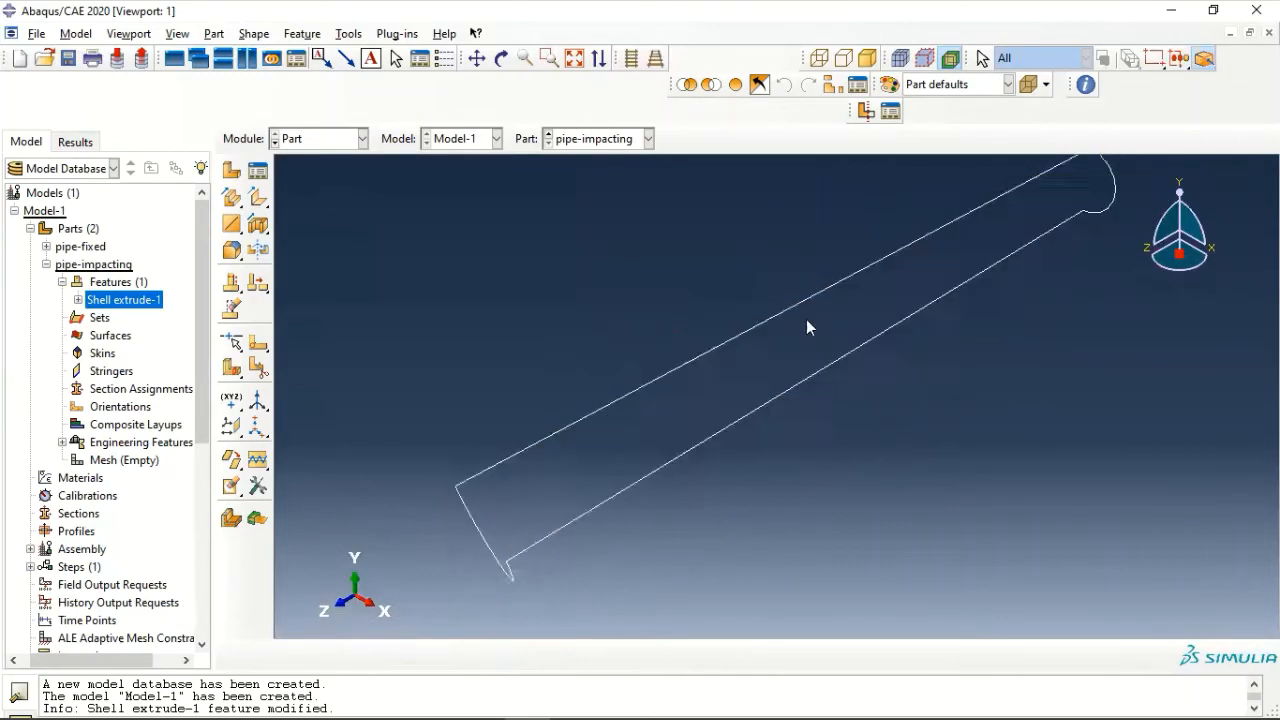
ctrl+alt+drag(694, 357, 838, 366)
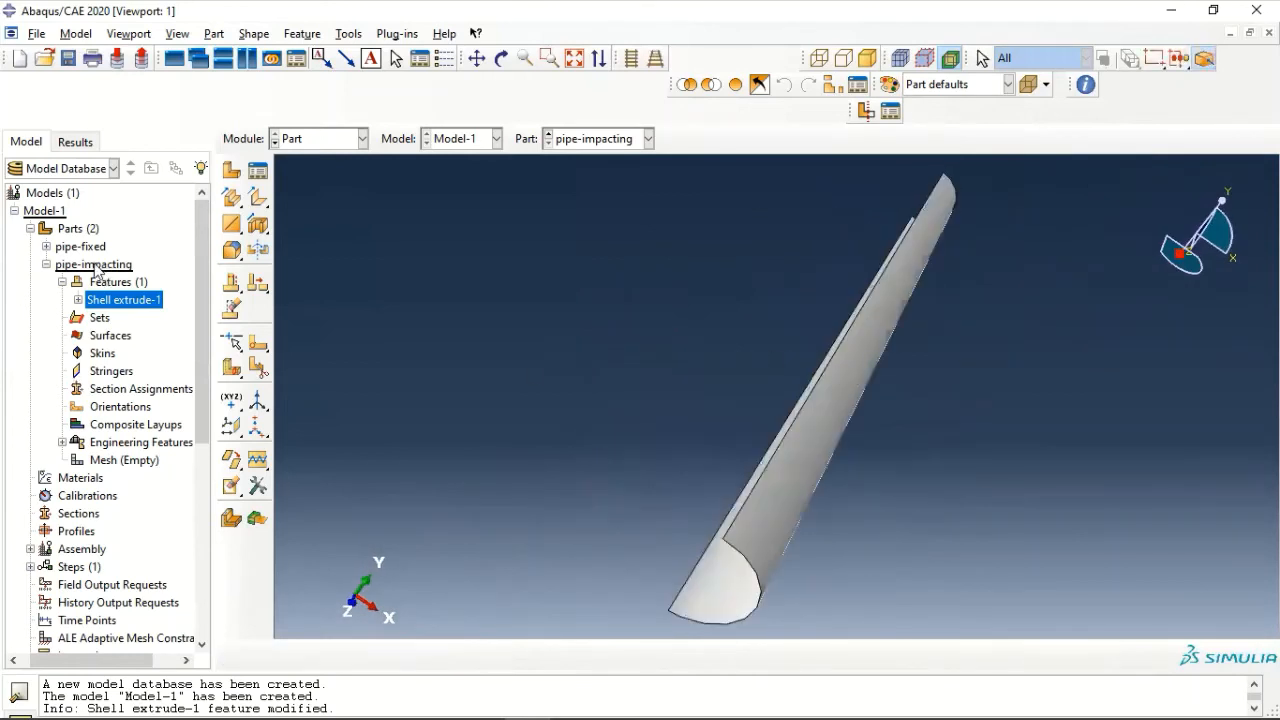
- Create a material named STEEL and give it a uniform mass density of 7.324E-4
click(46, 264)
click(64, 284)
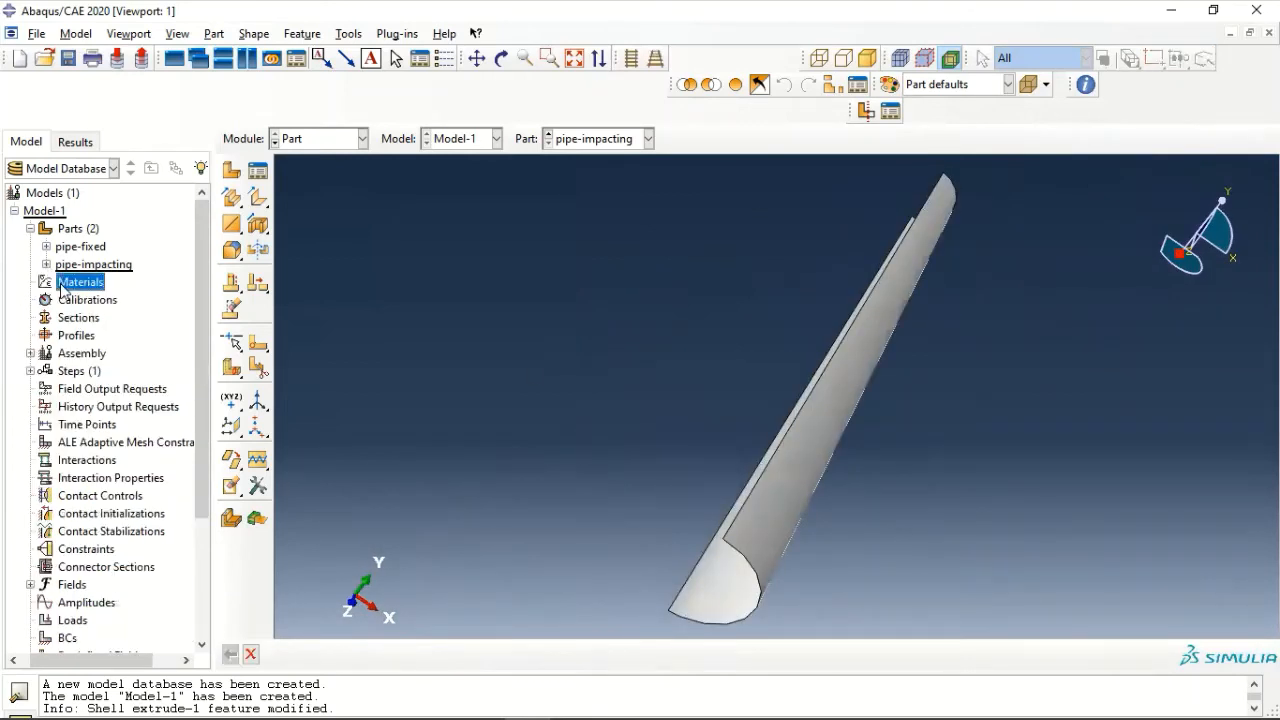
double_click(62, 286)
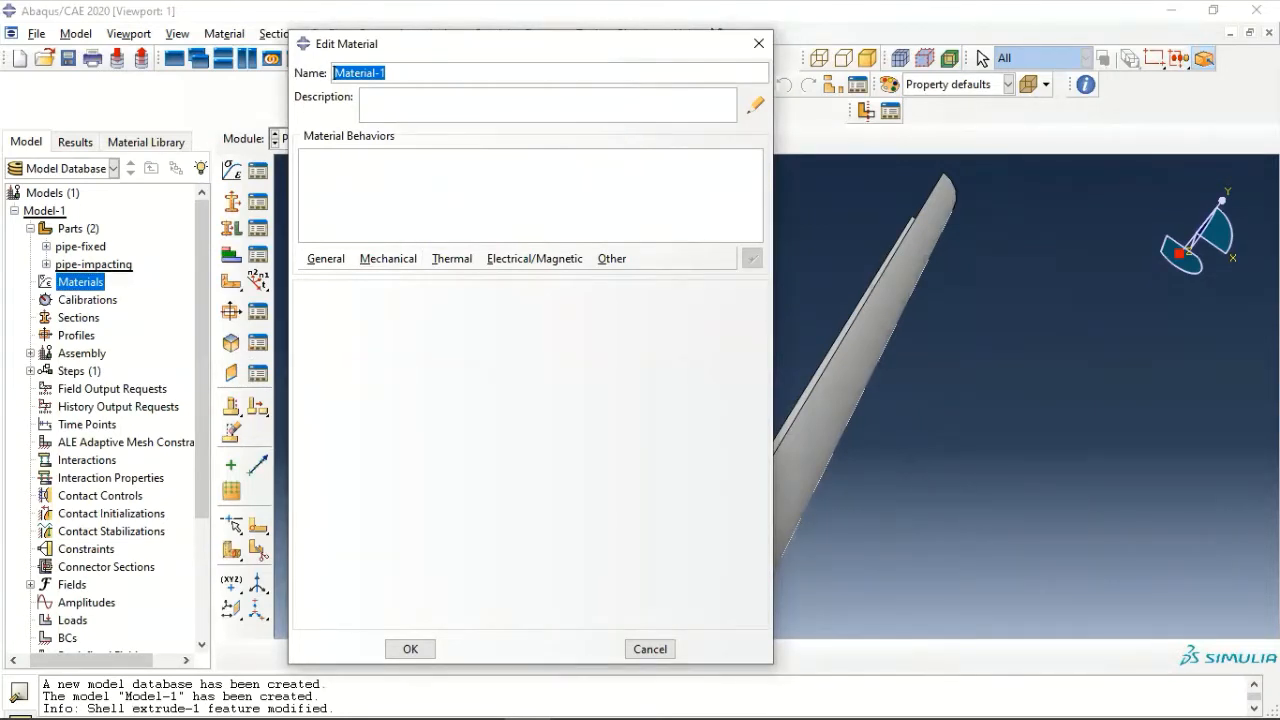
text(STEEL)
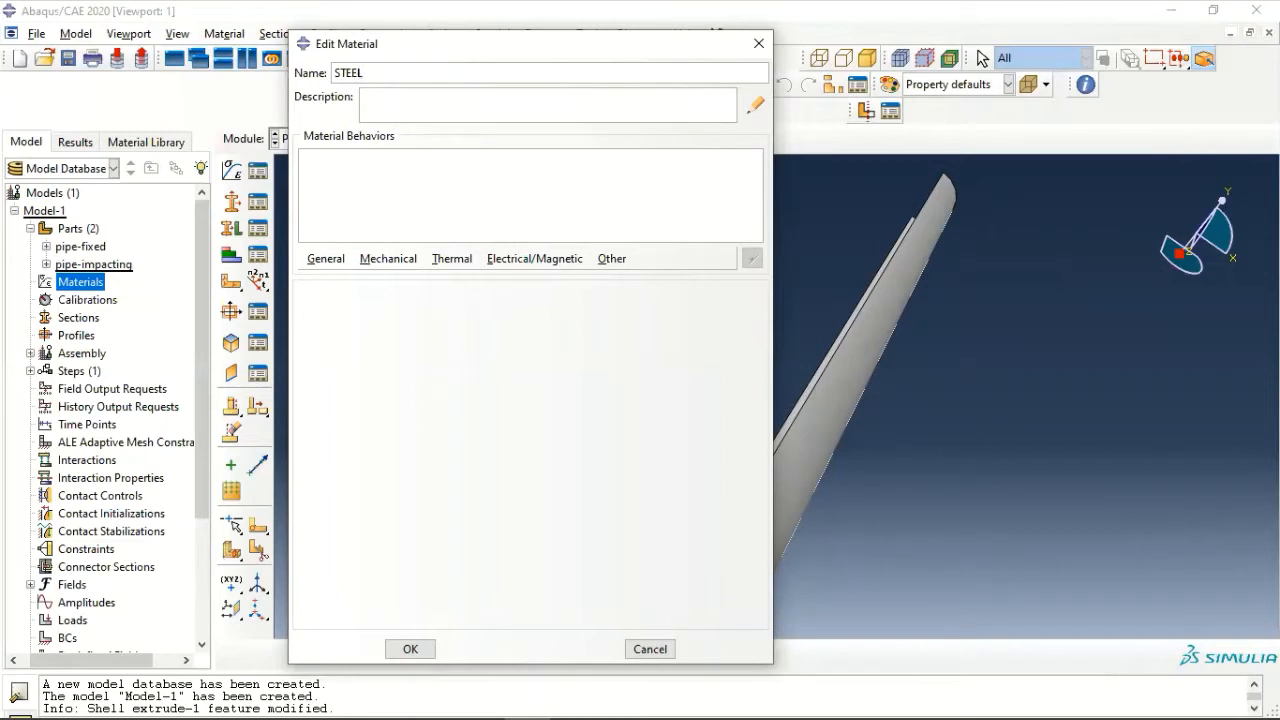
click(338, 263)
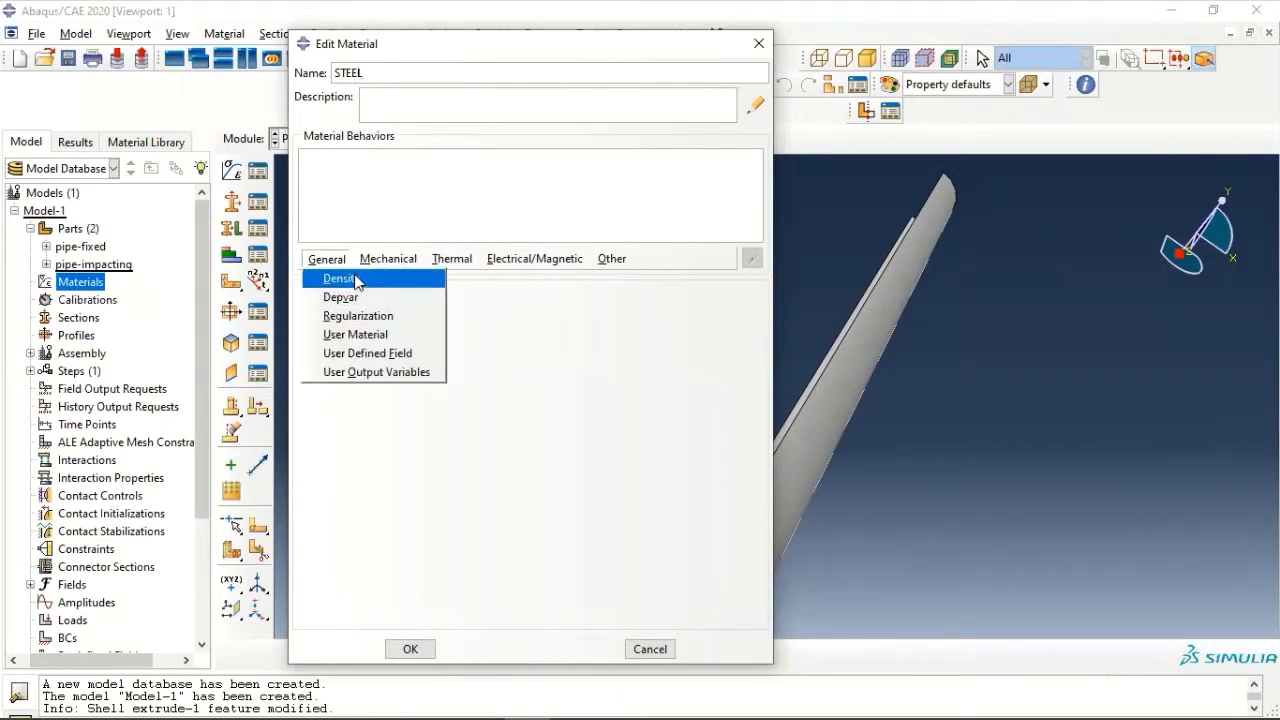
click(355, 278)
click(360, 444)
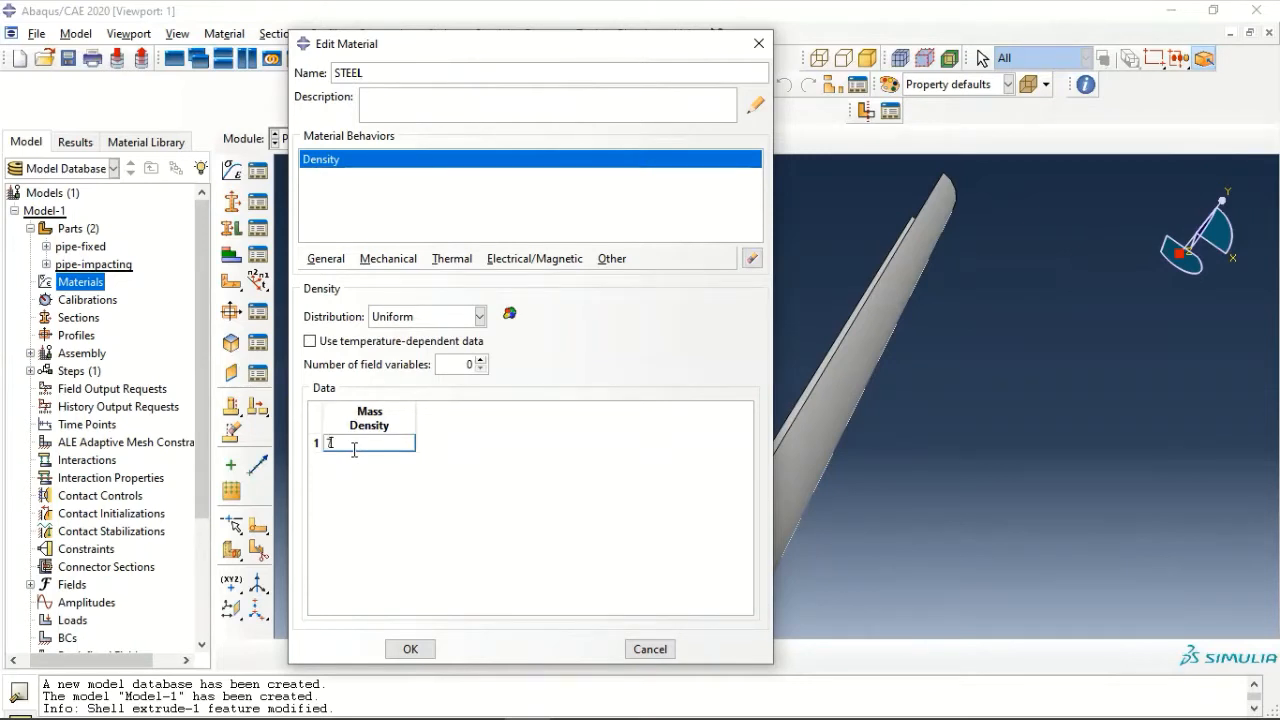
text(7.324E-4)
- Add isotropic elastic behaviour to STEEL with a Young's modulus of 30E6 and a Poisson's ratio of 0.3
click(388, 258)
mouse_move(400, 274)
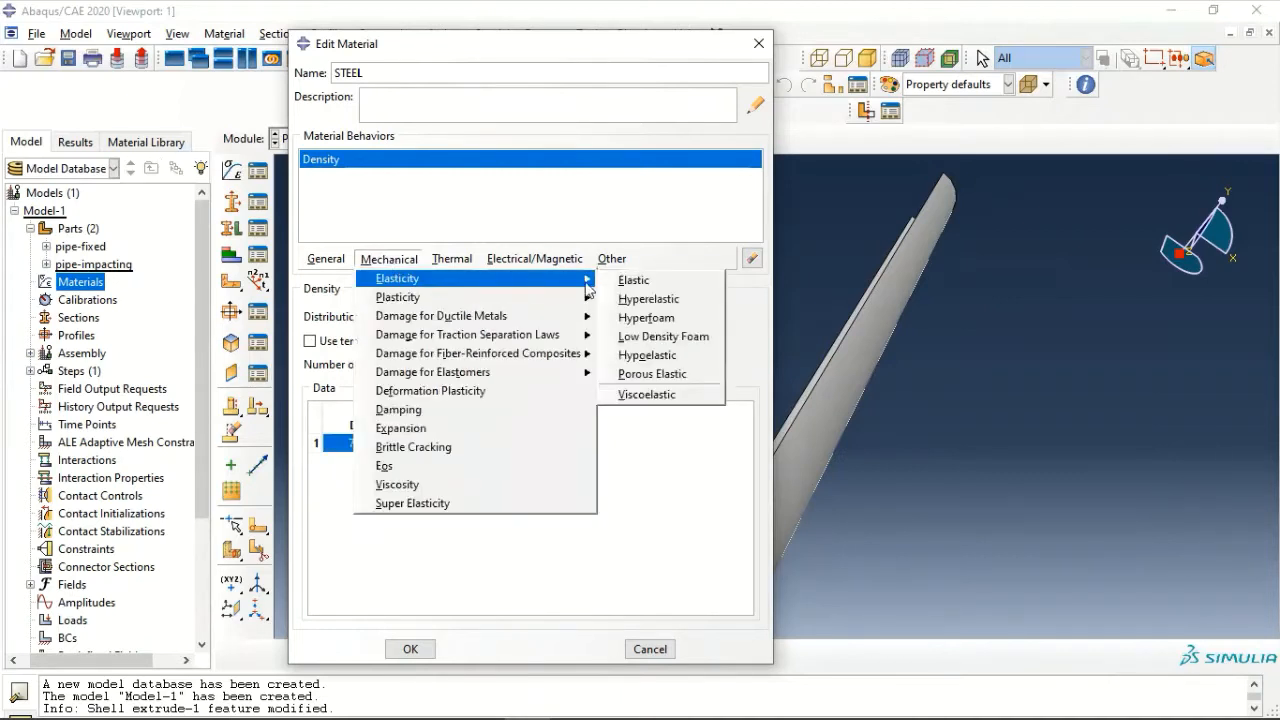
click(630, 276)
click(358, 511)
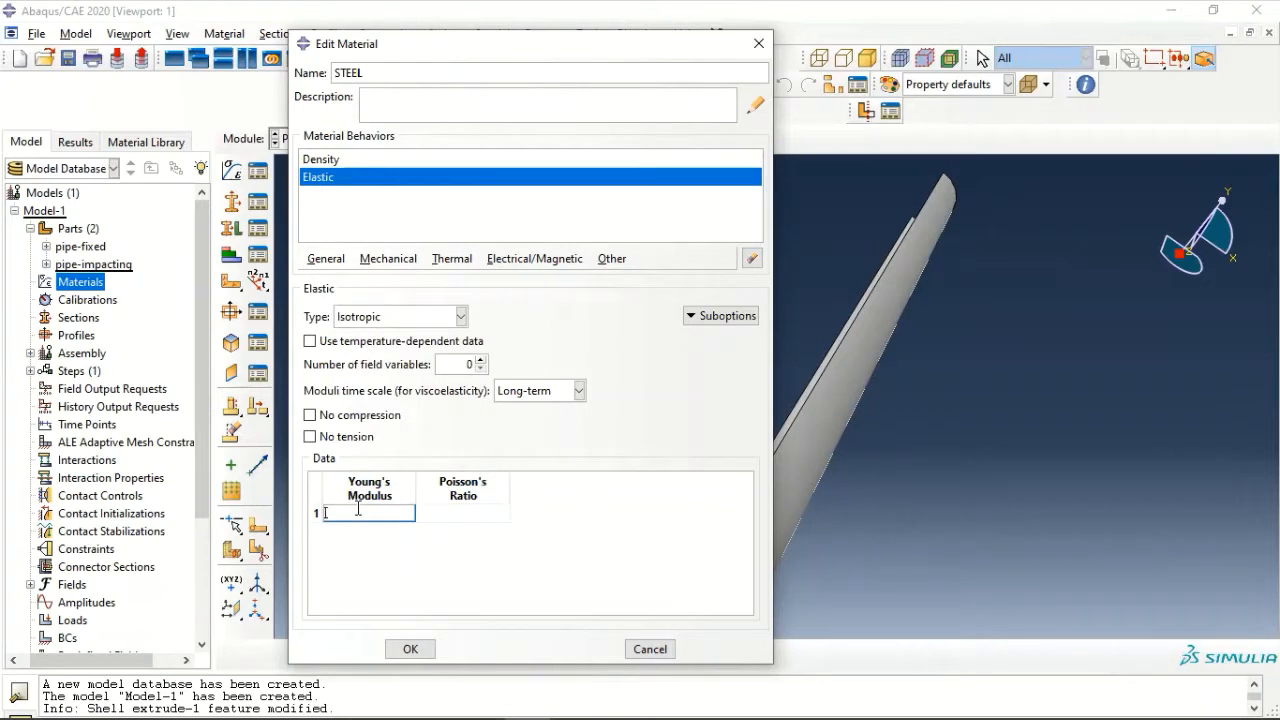
click(466, 514)
text(0.3)
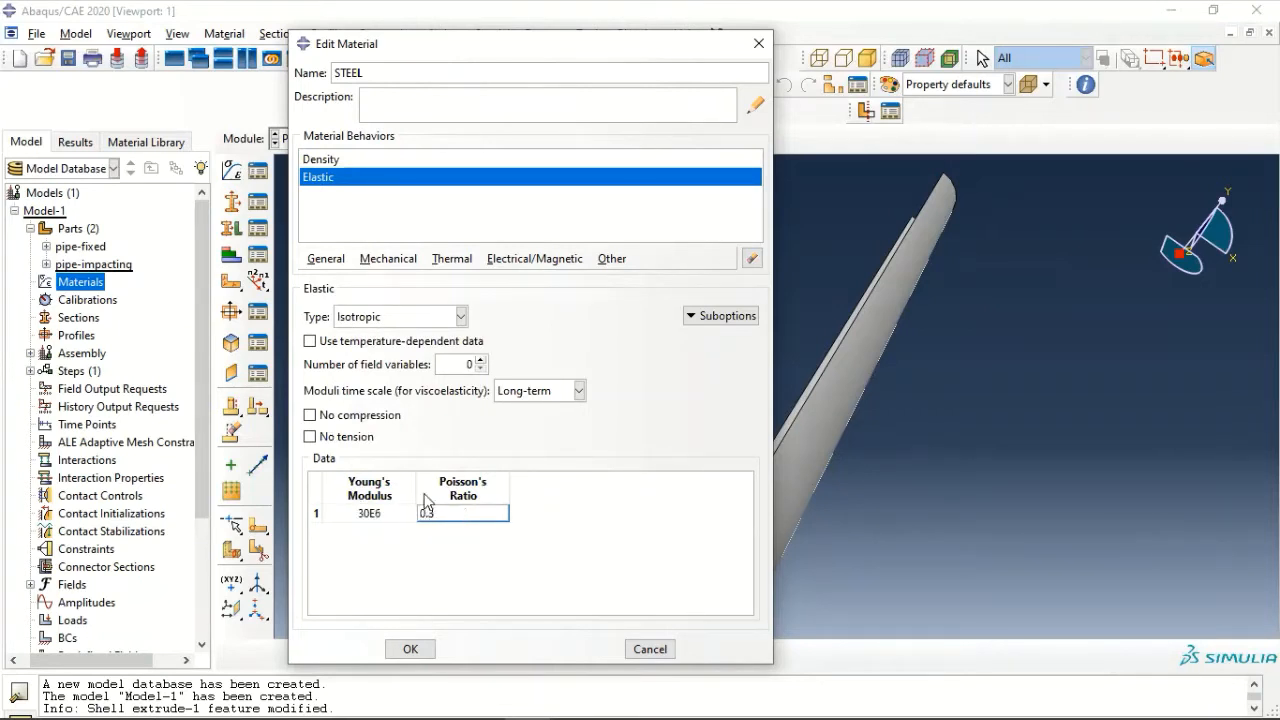
- Add isotropic-hardening plastic behaviour to STEEL with a yield stress of 45 and save the material
click(387, 260)
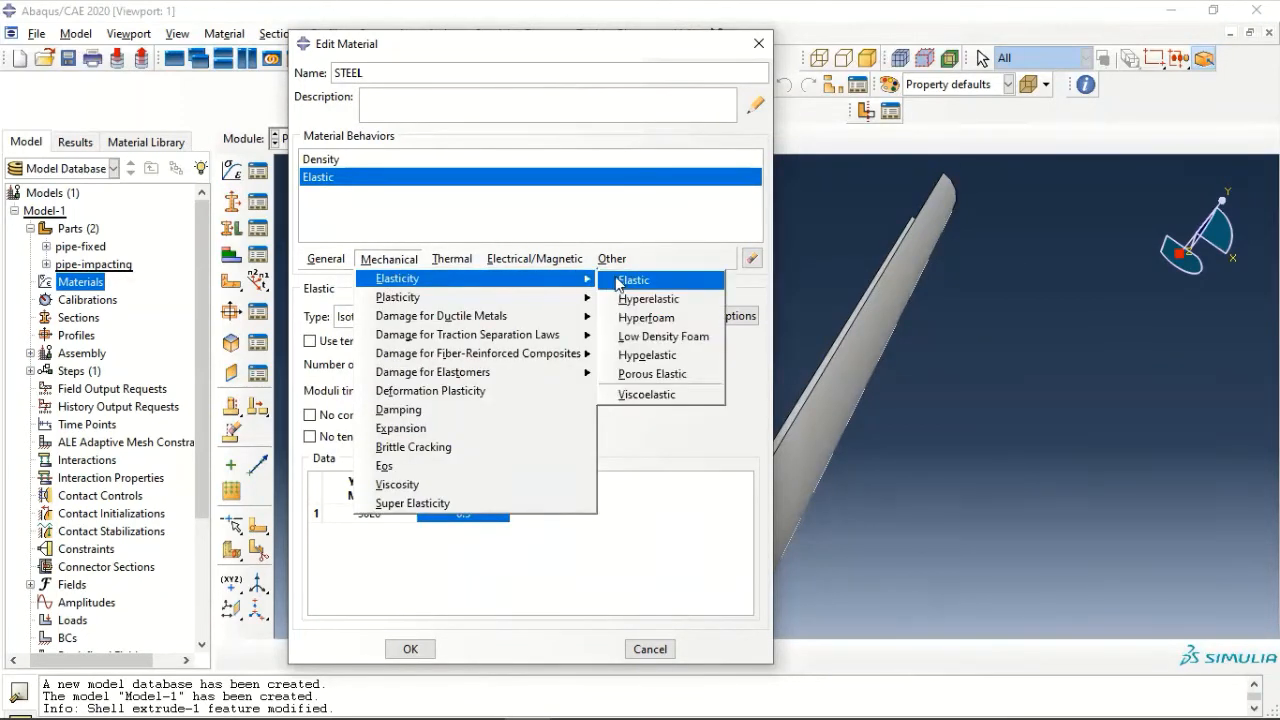
mouse_move(578, 300)
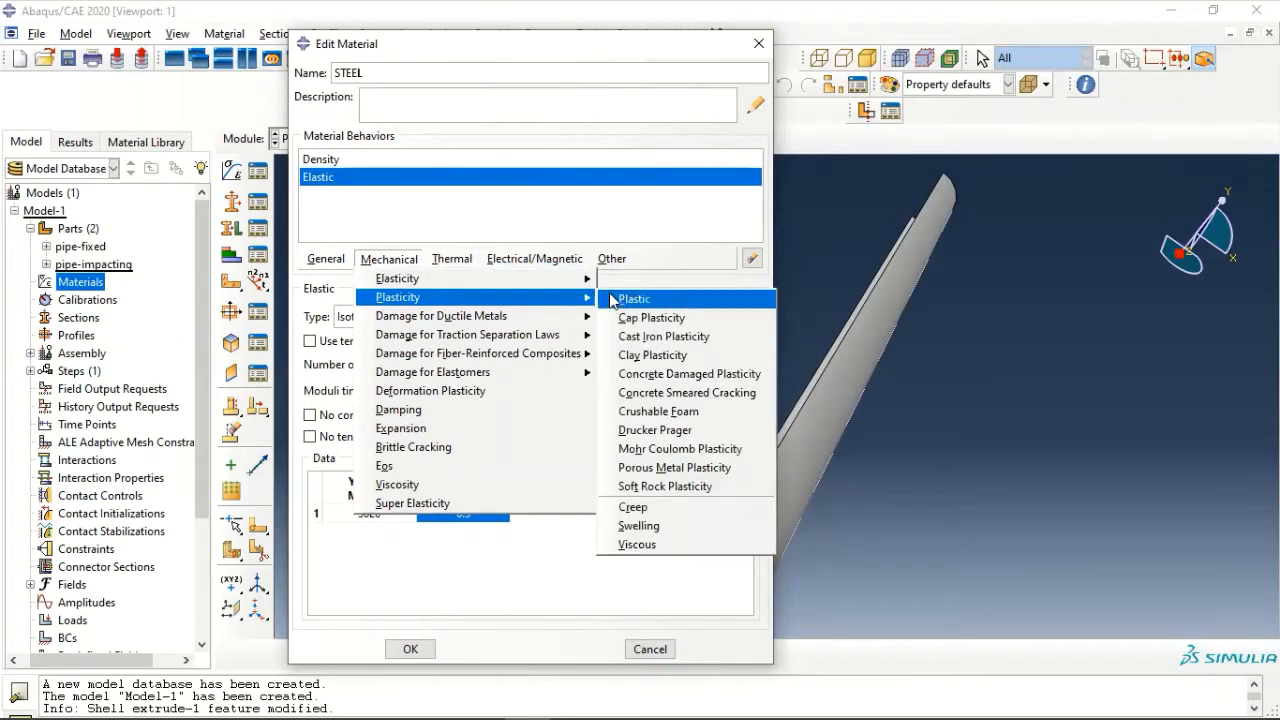
click(640, 297)
click(371, 464)
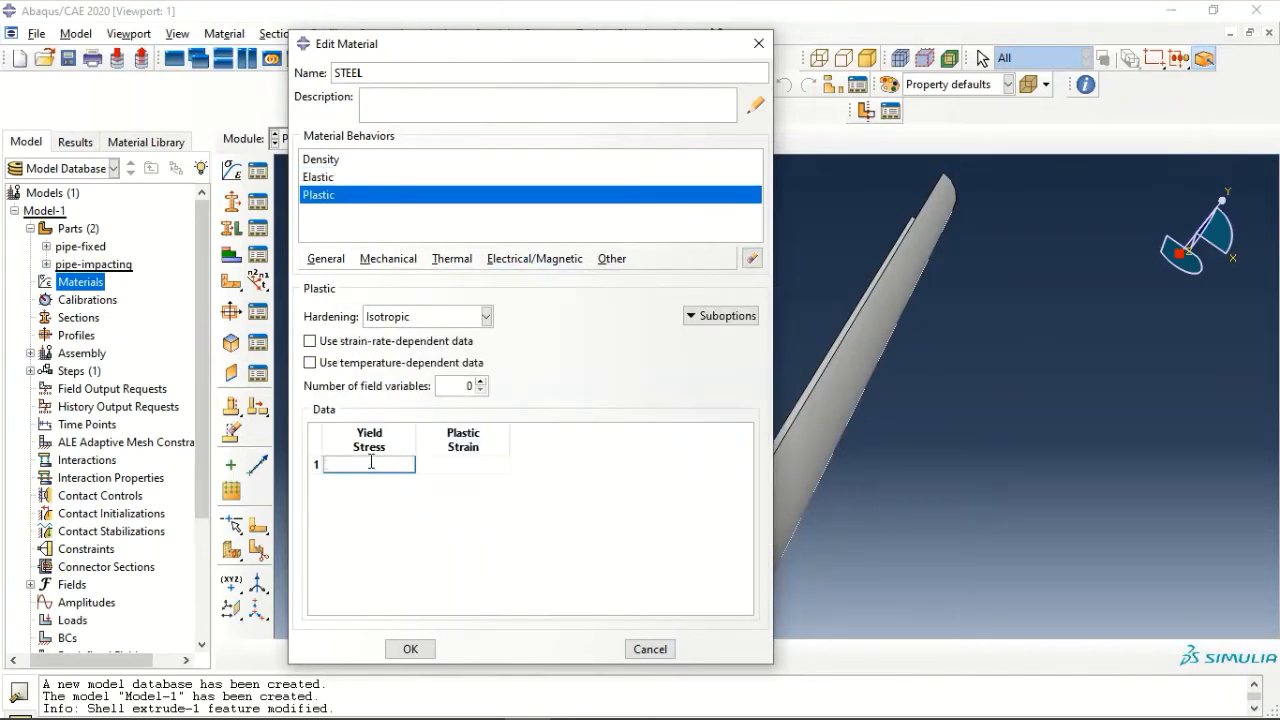
text(45E3)
click(410, 648)
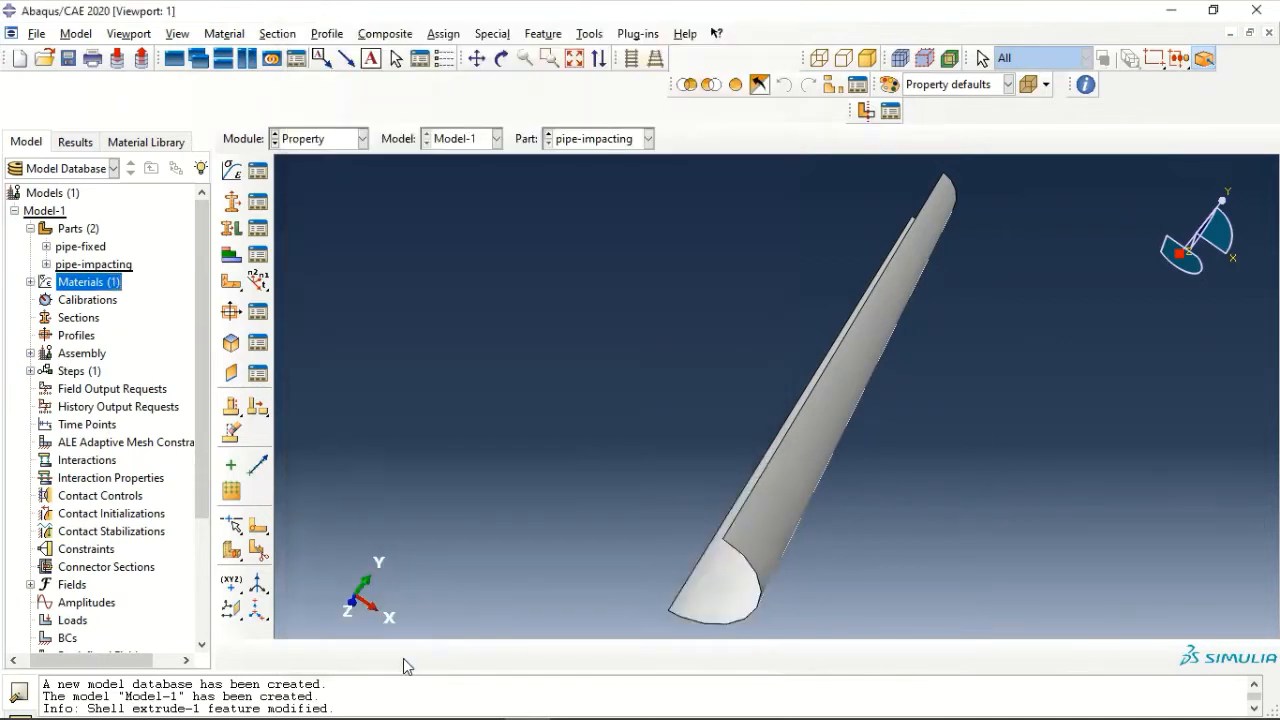
- Create a homogeneous shell section named pipesection
double_click(78, 318)
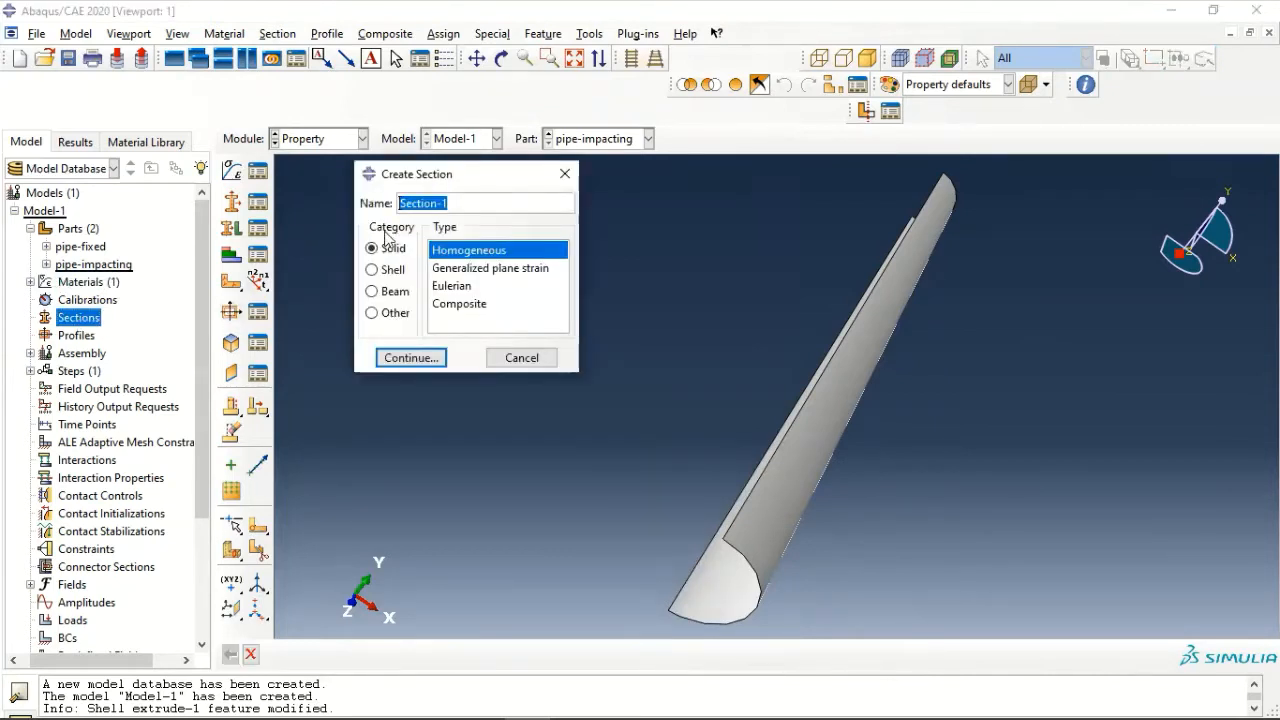
click(385, 272)
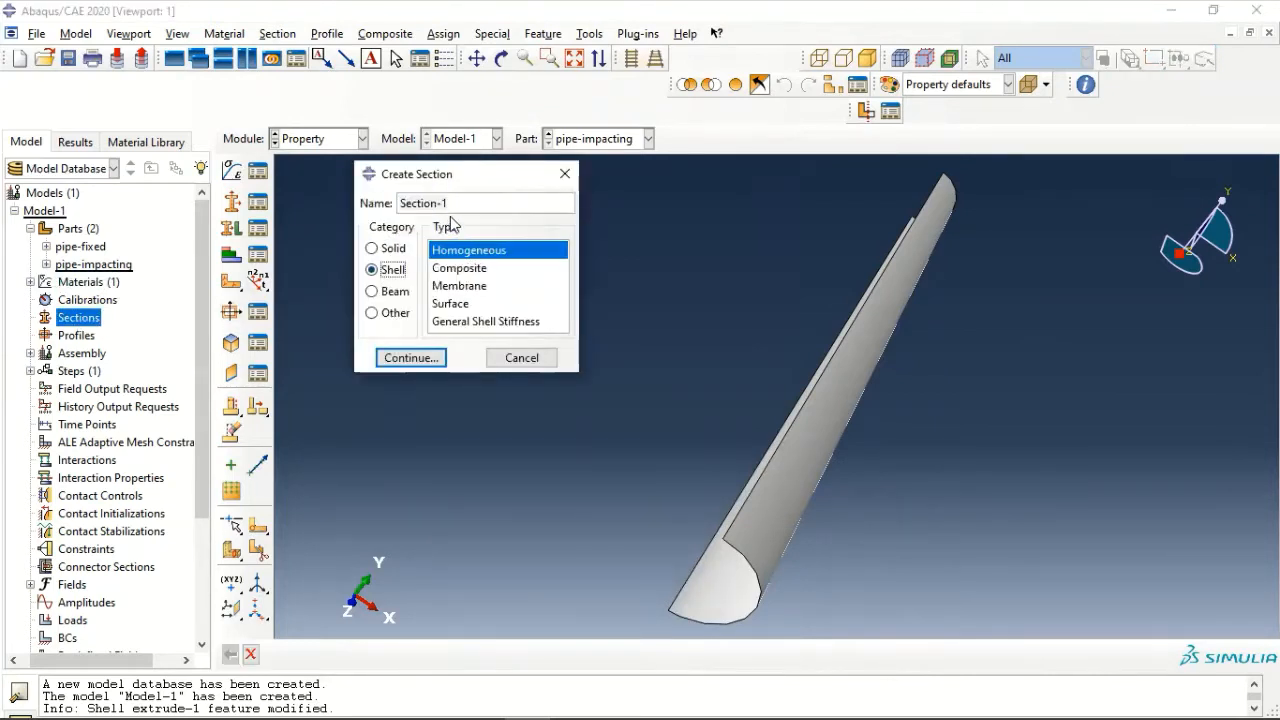
drag(460, 204, 352, 195)
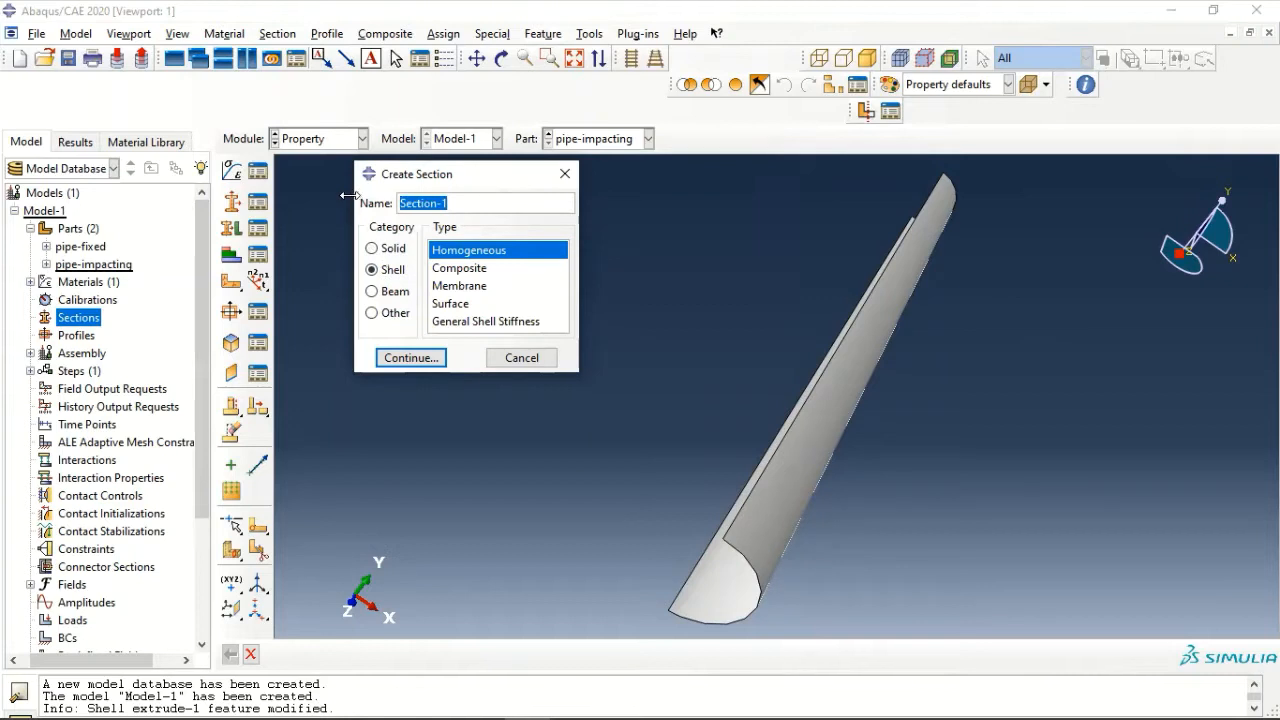
text(pipesection)
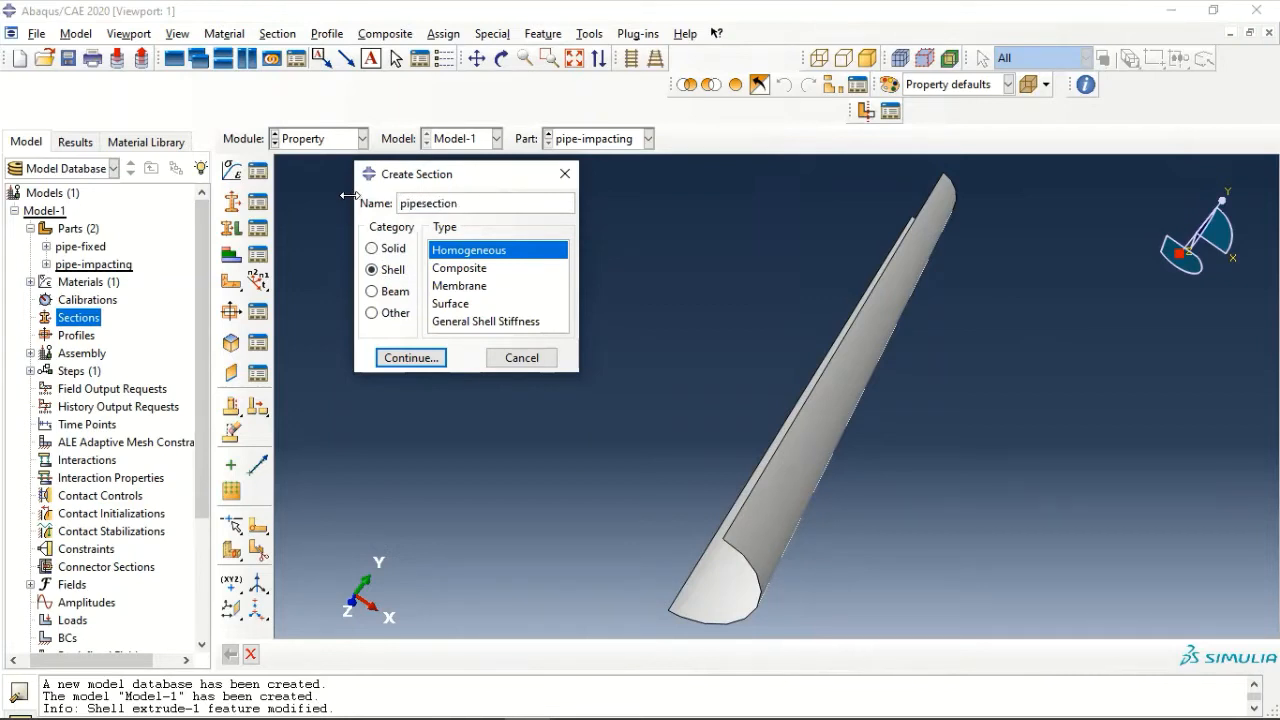
click(409, 358)
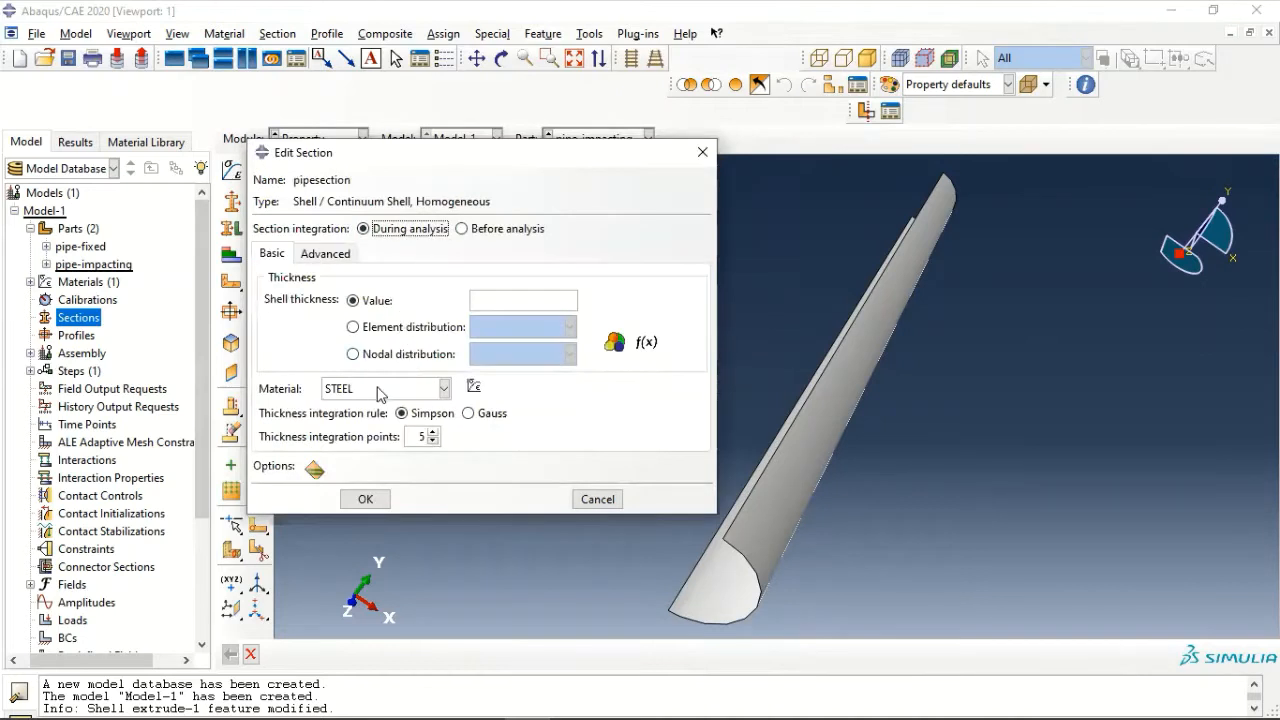
- Set pipesection's shell thickness to 0.432 with Gauss thickness integration, keep STEEL as its material and save the section
click(540, 292)
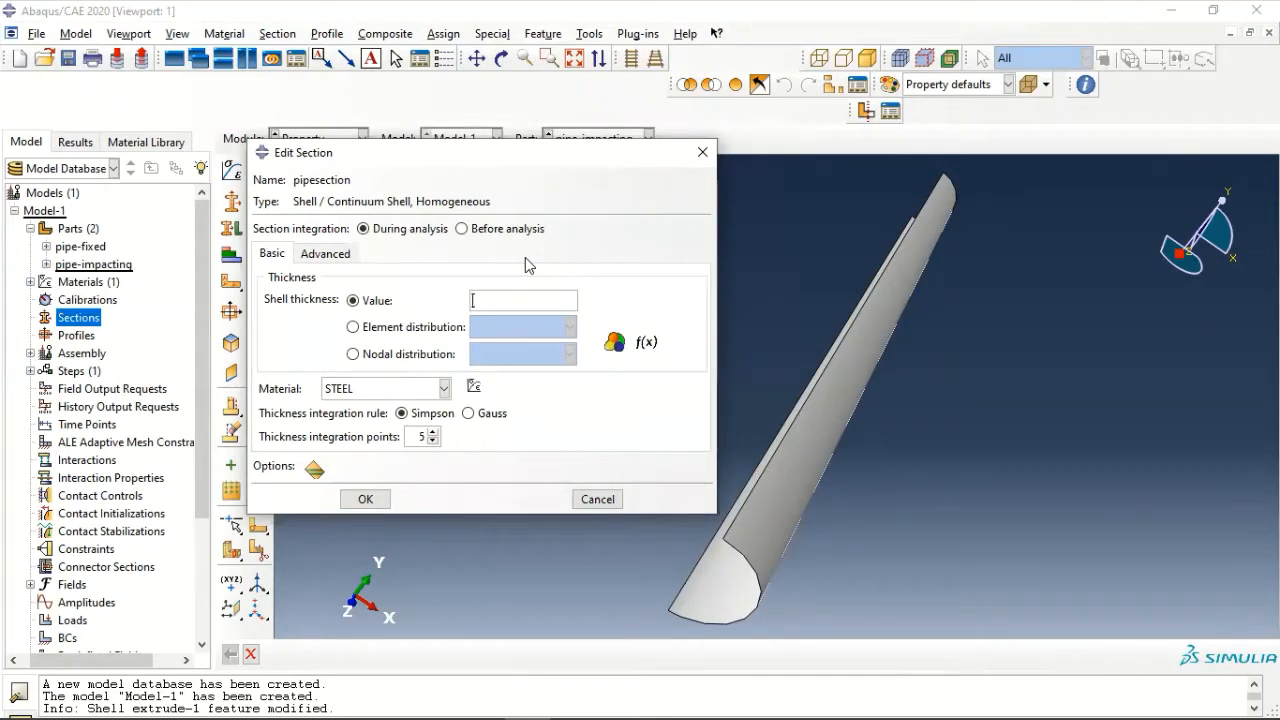
text(0.432)
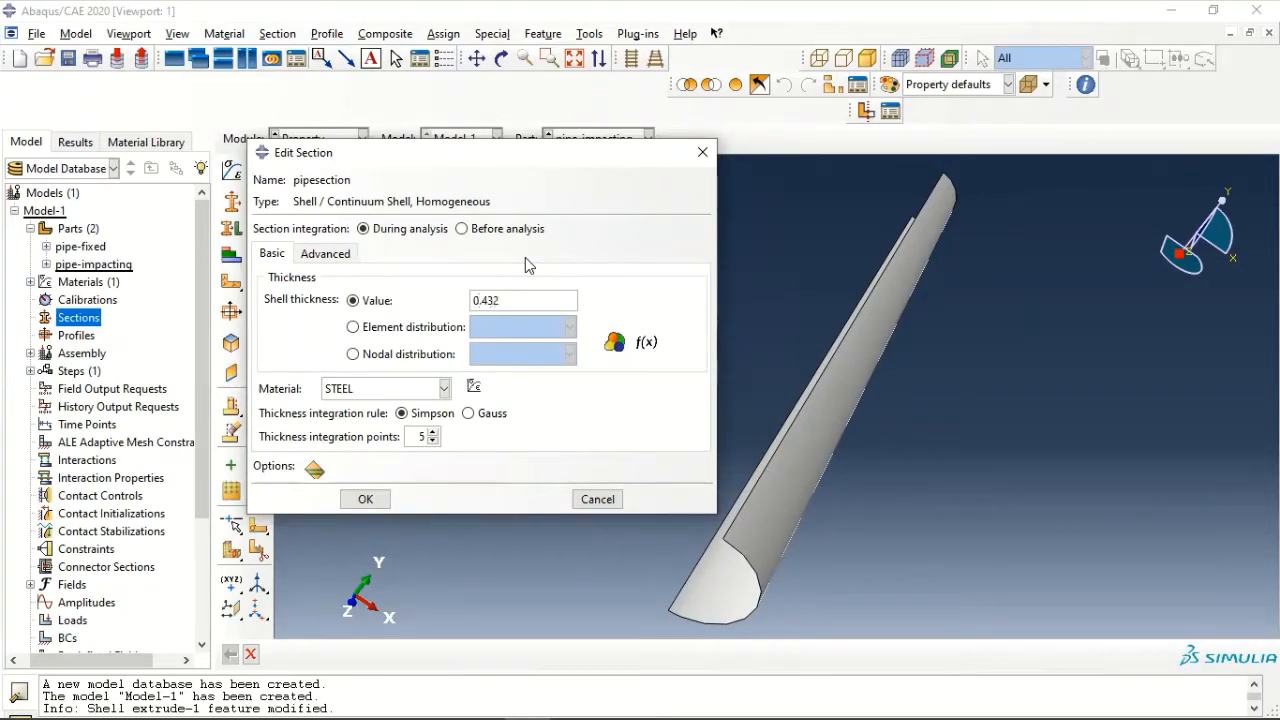
click(468, 413)
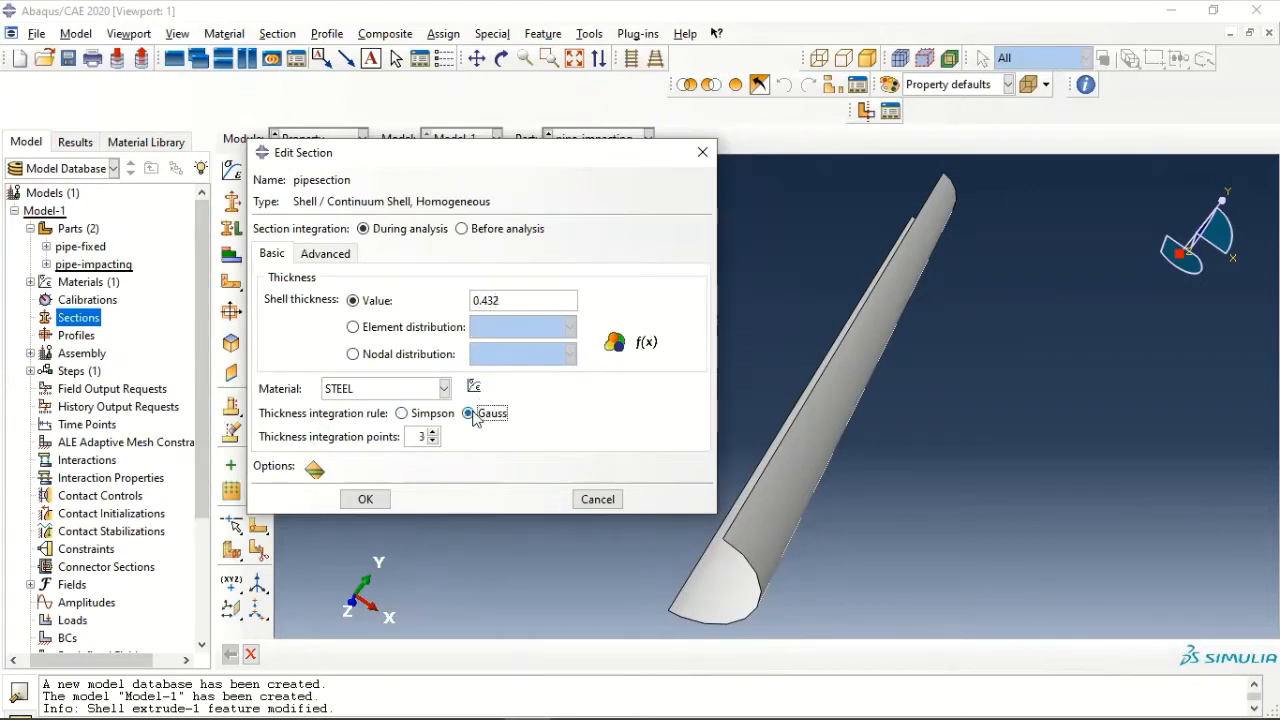
click(365, 499)
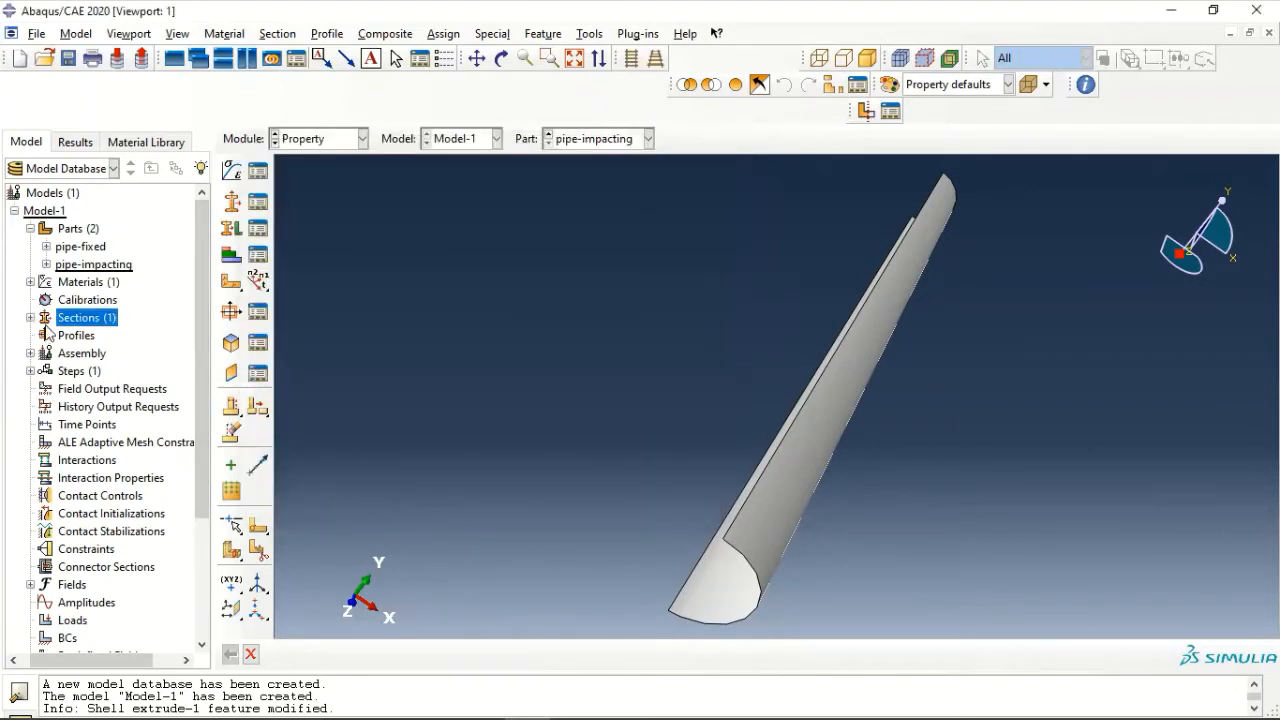
- Assign pipesection to the whole pipe-fixed part with the middle surface as shell offset
click(45, 247)
double_click(130, 352)
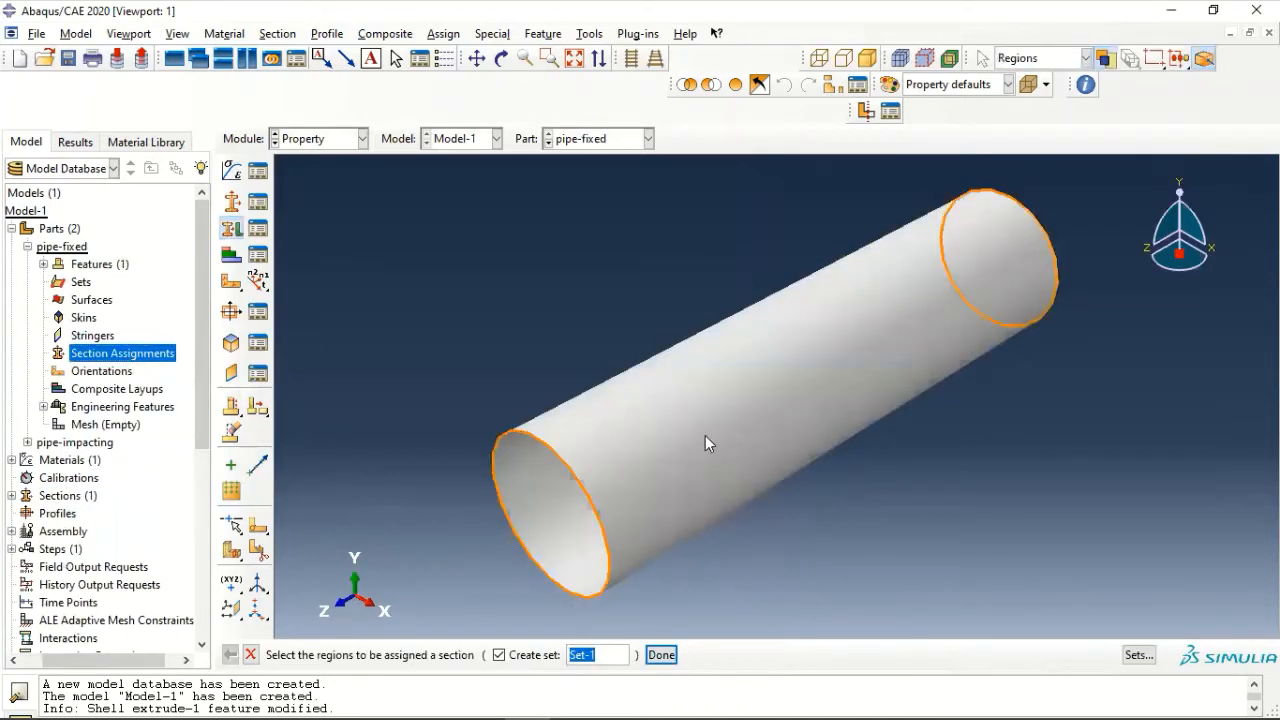
click(705, 440)
click(661, 654)
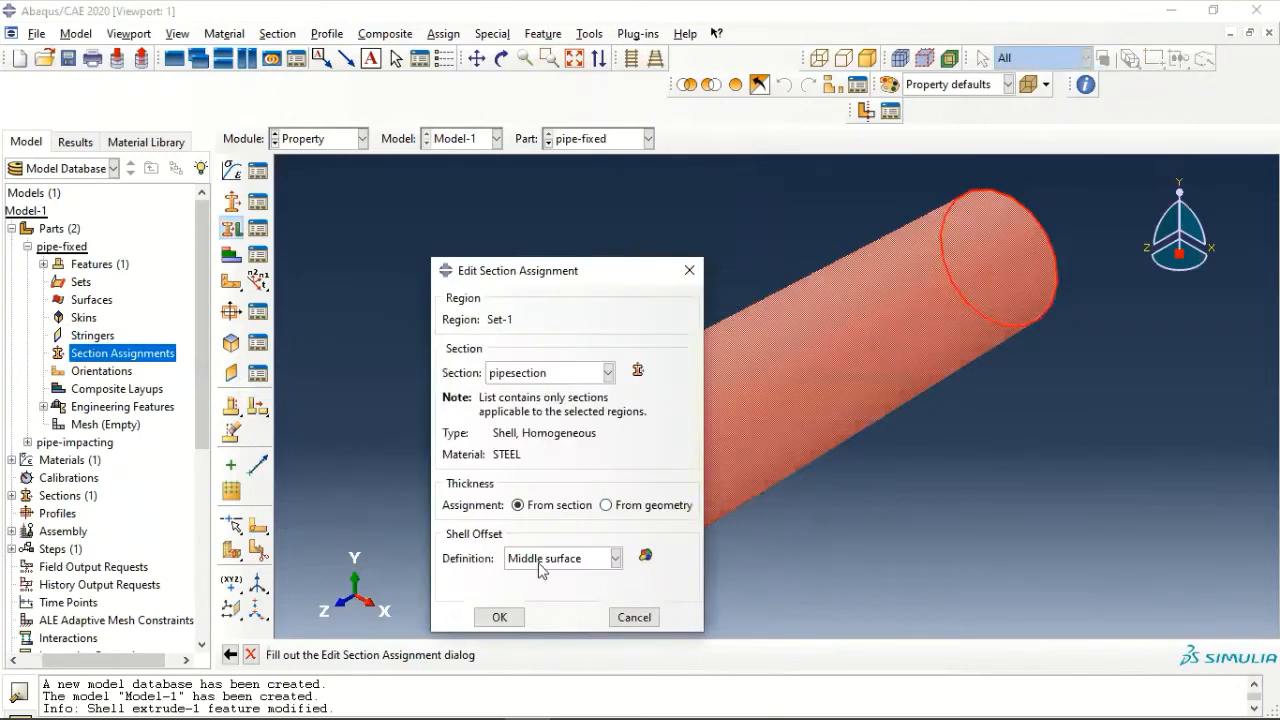
click(498, 616)
click(36, 247)
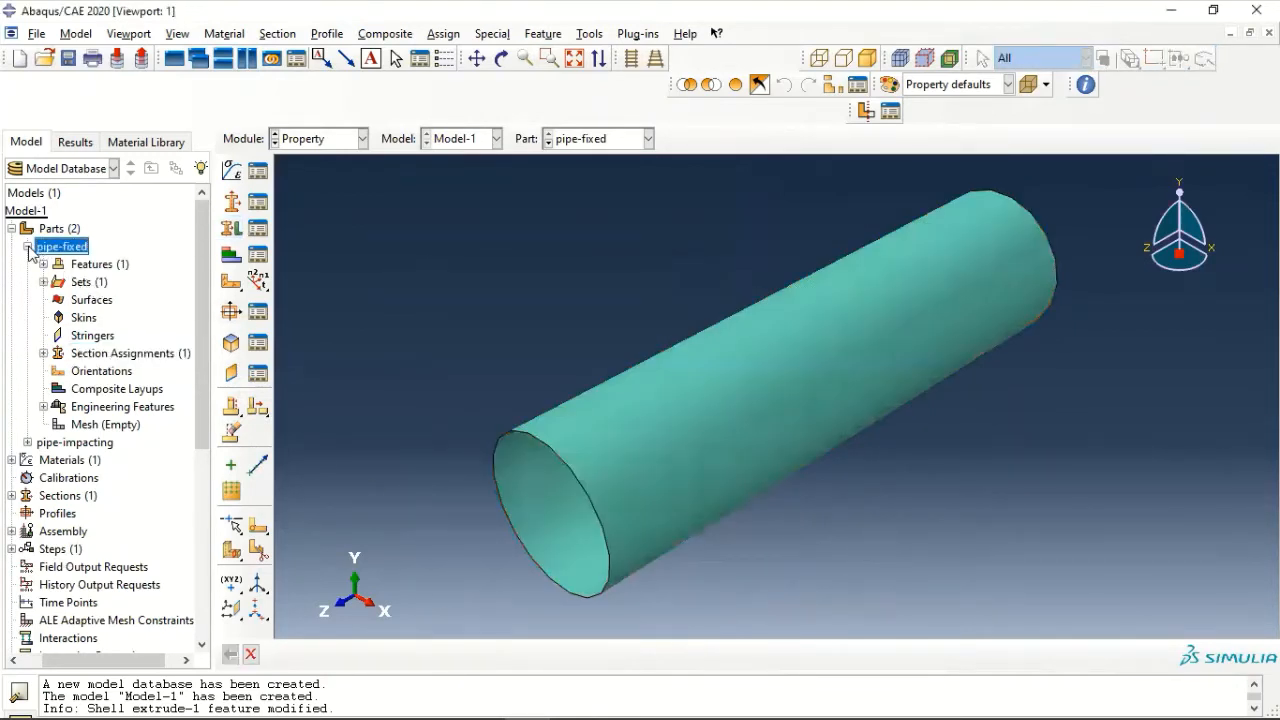
click(28, 247)
- Assign pipesection to the whole pipe-impacting part with the middle surface as shell offset
click(28, 264)
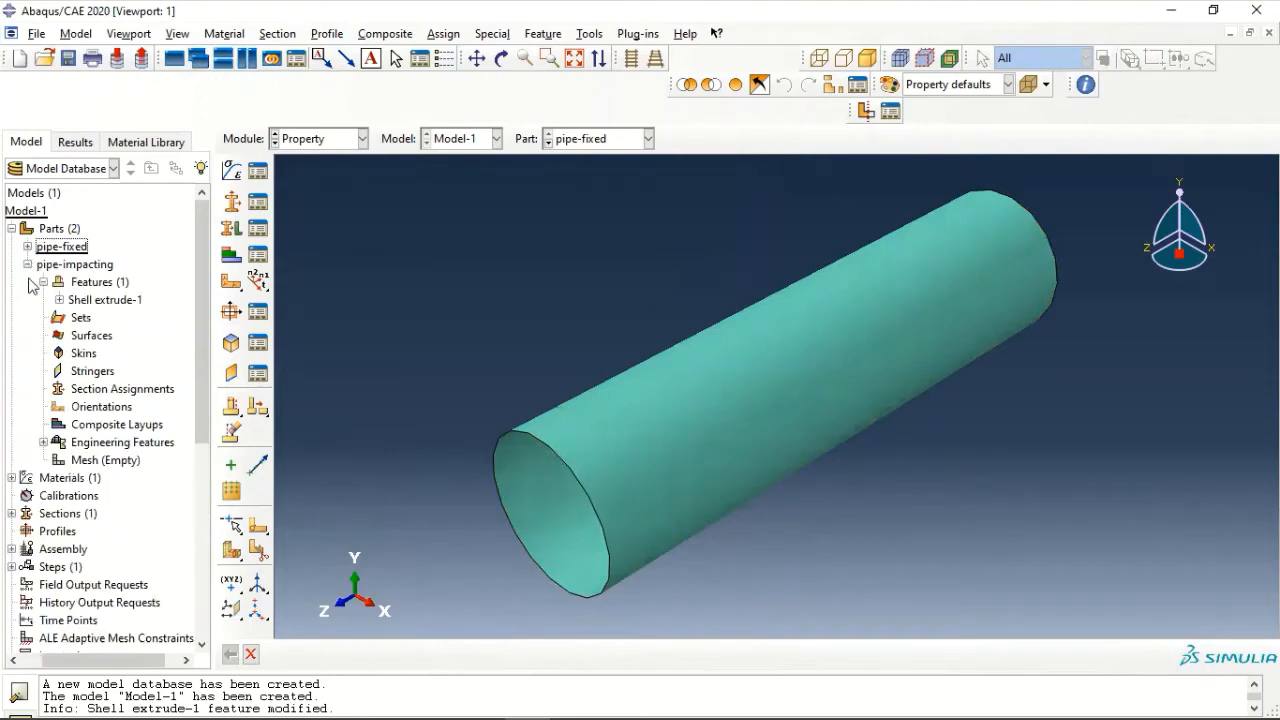
click(130, 390)
double_click(130, 390)
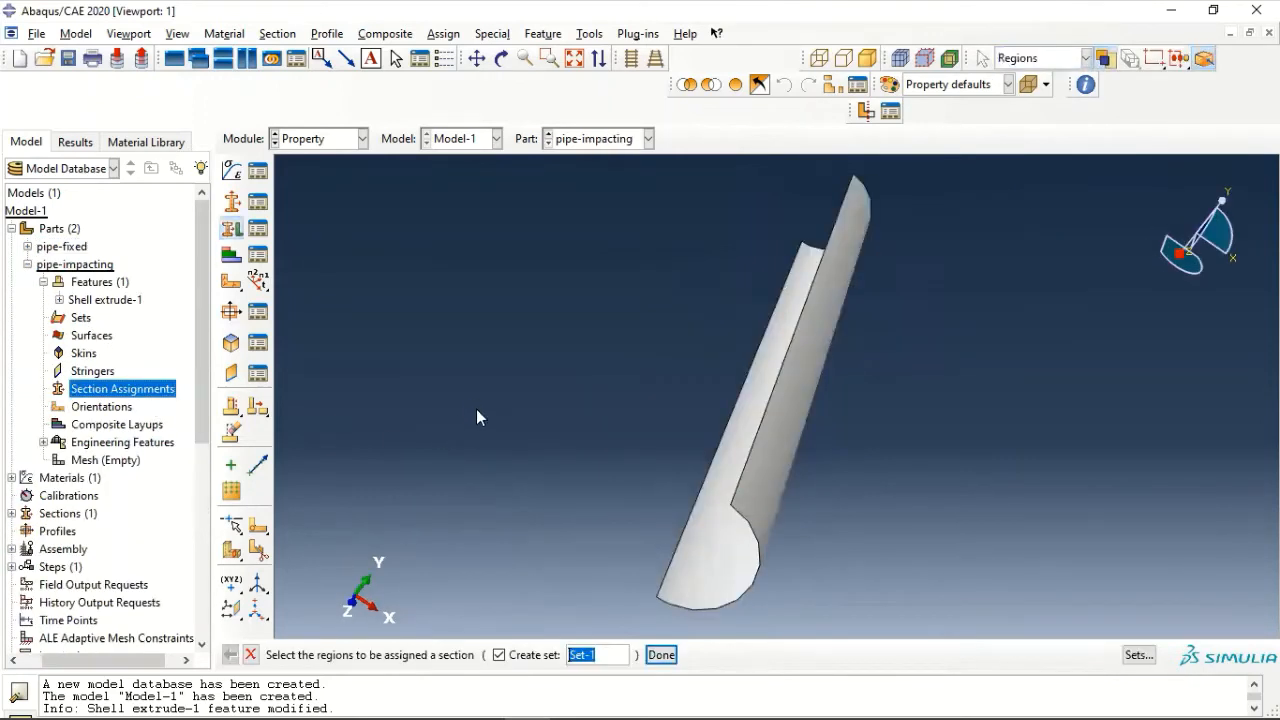
click(798, 384)
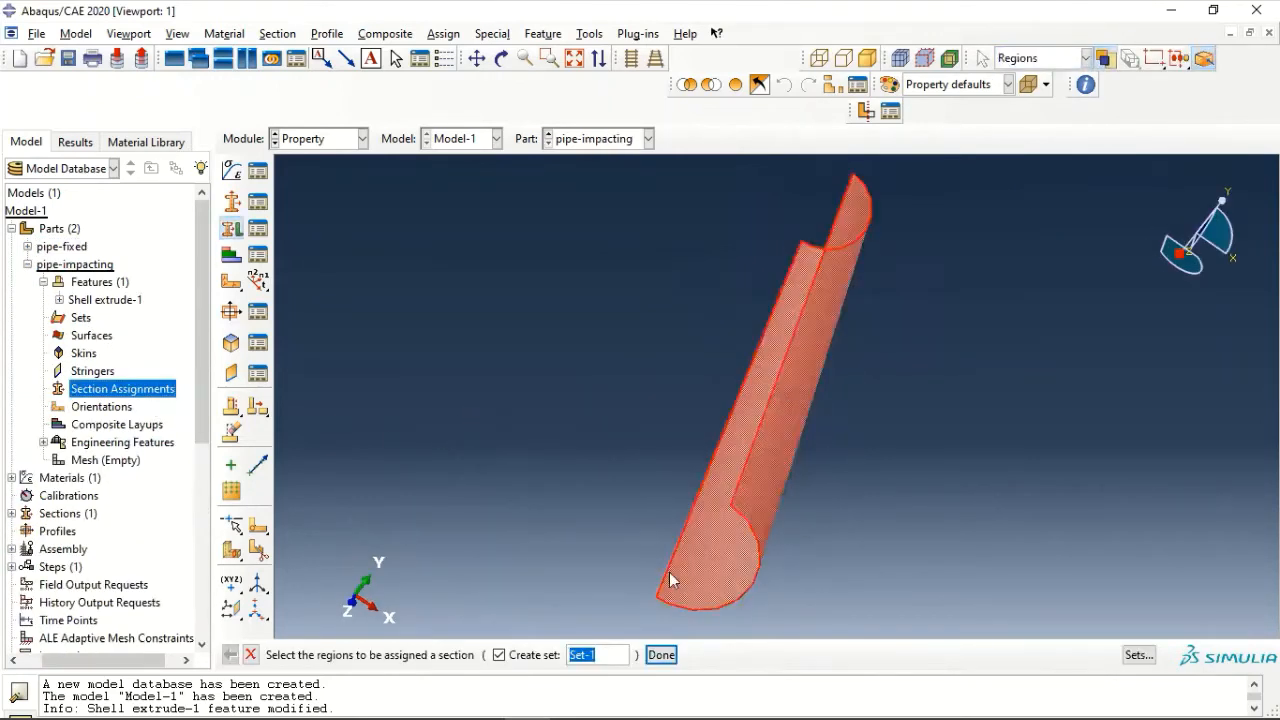
click(661, 654)
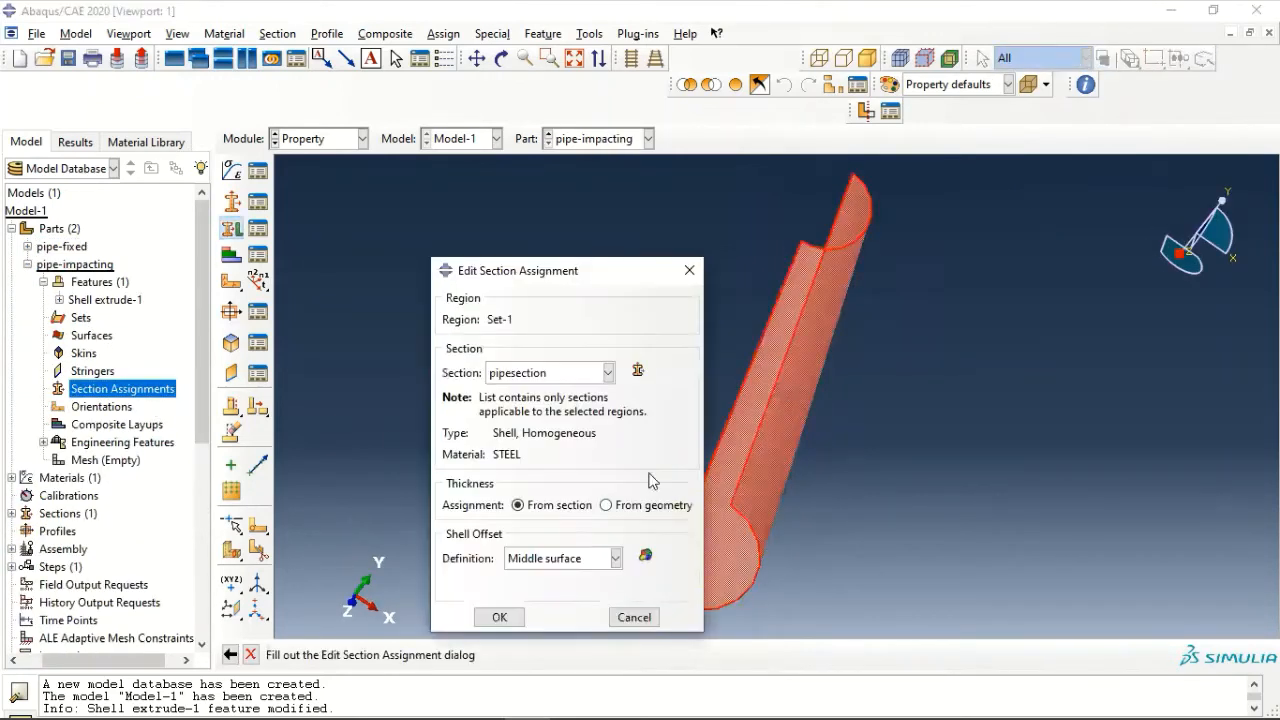
click(499, 617)
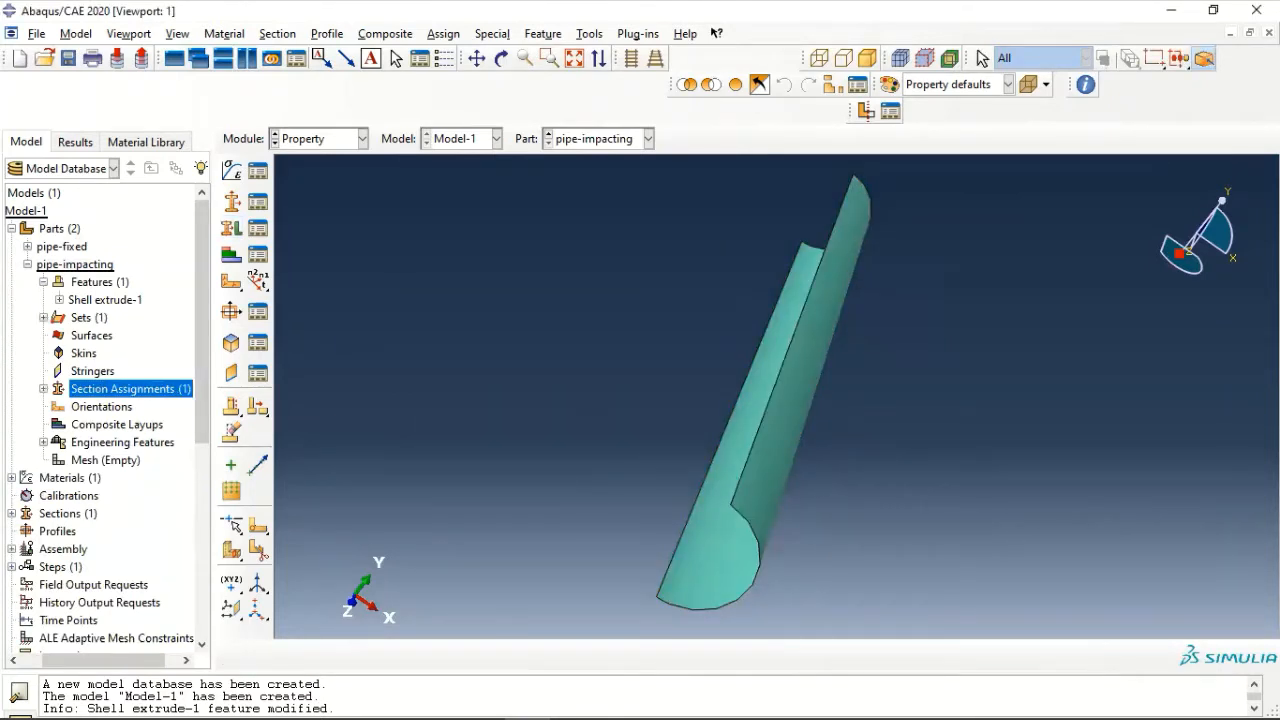
click(27, 264)
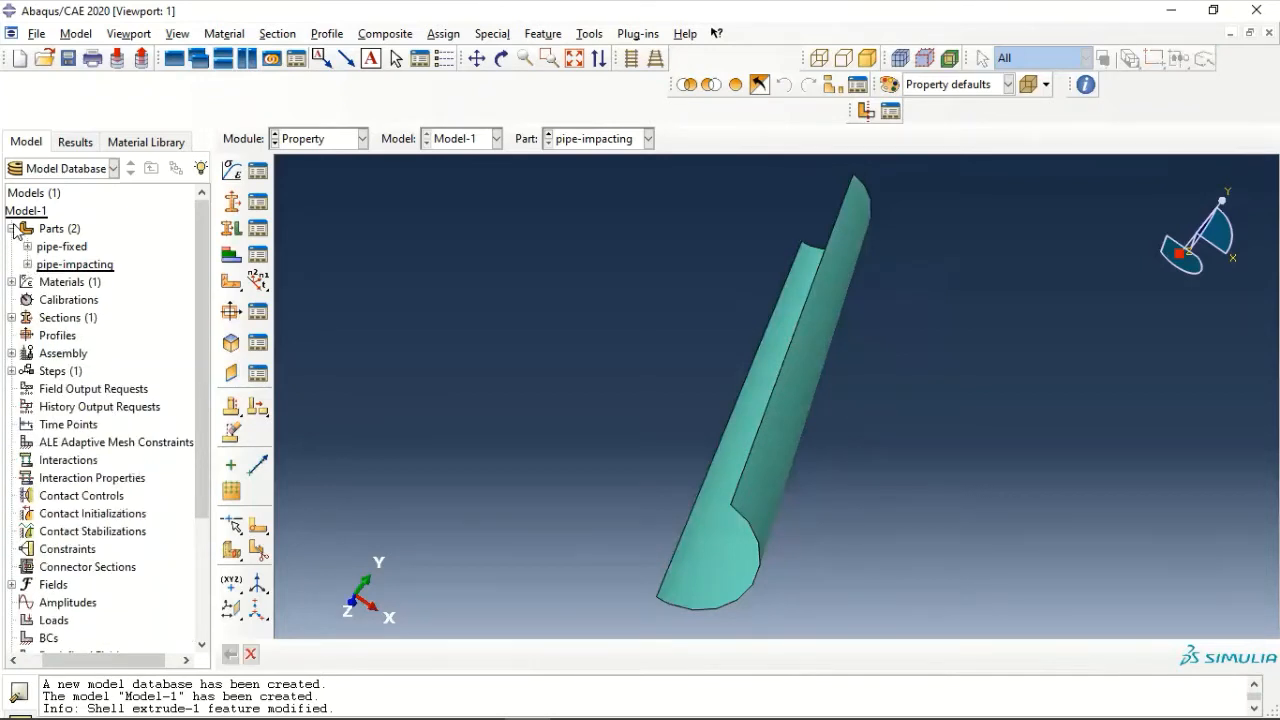
click(12, 229)
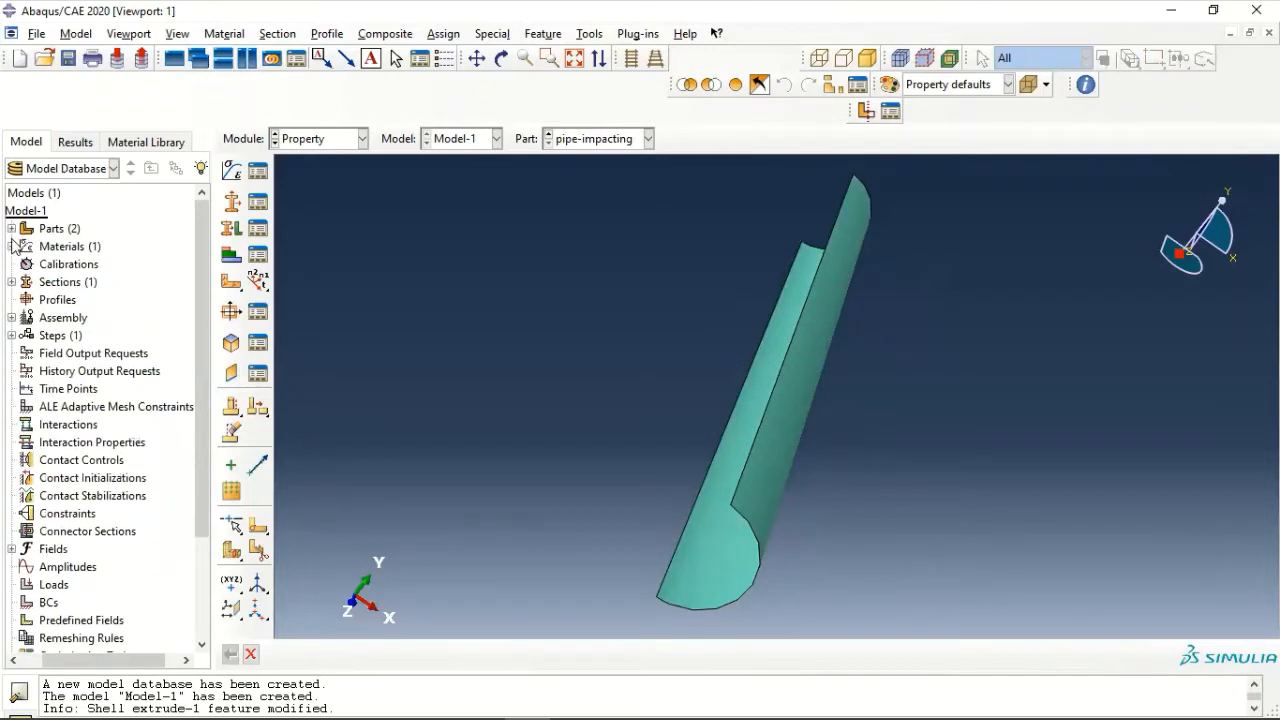
- Create independent instances of pipe-fixed and pipe-impacting in the assembly, with auto-offset from other instances enabled
click(11, 317)
double_click(62, 336)
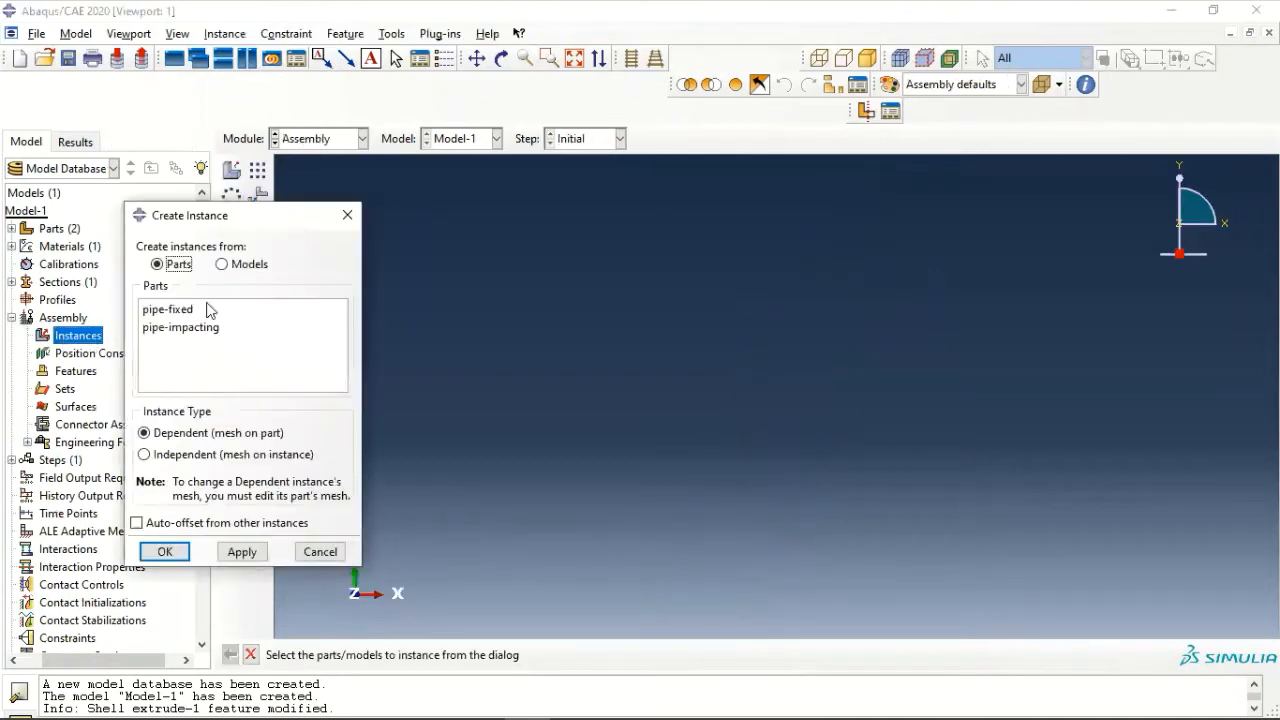
click(172, 312)
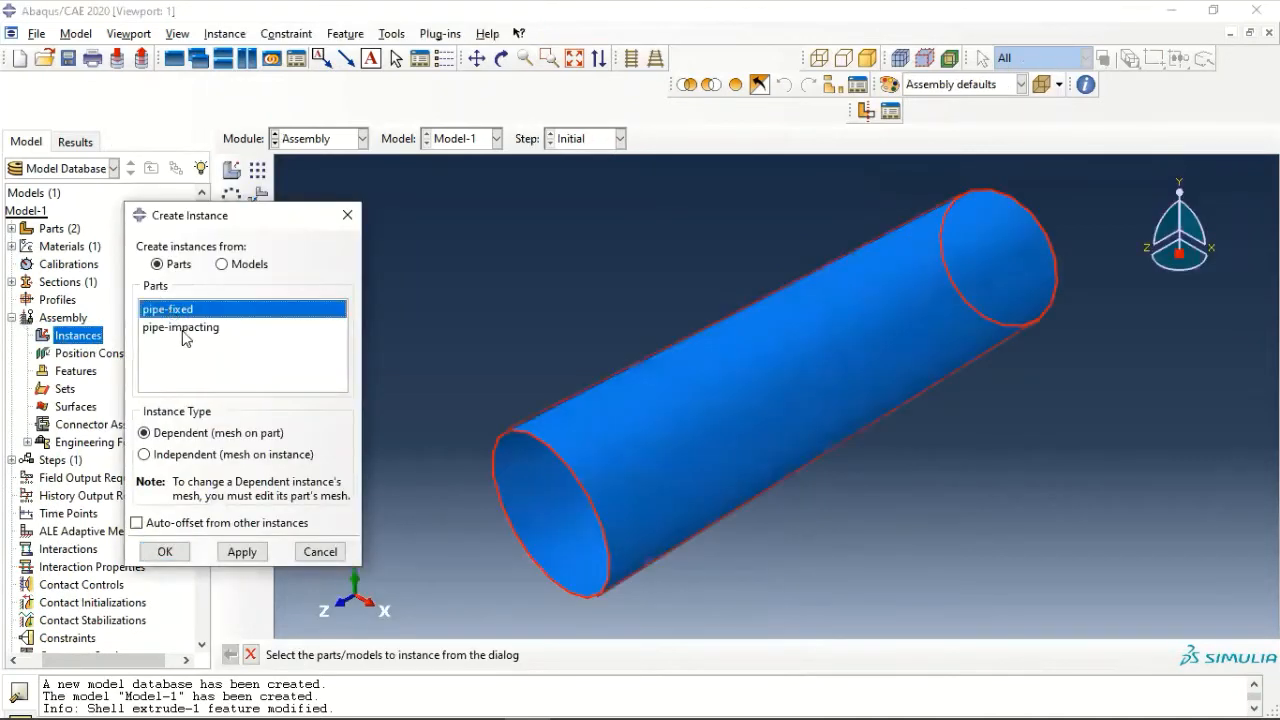
shift+click(182, 332)
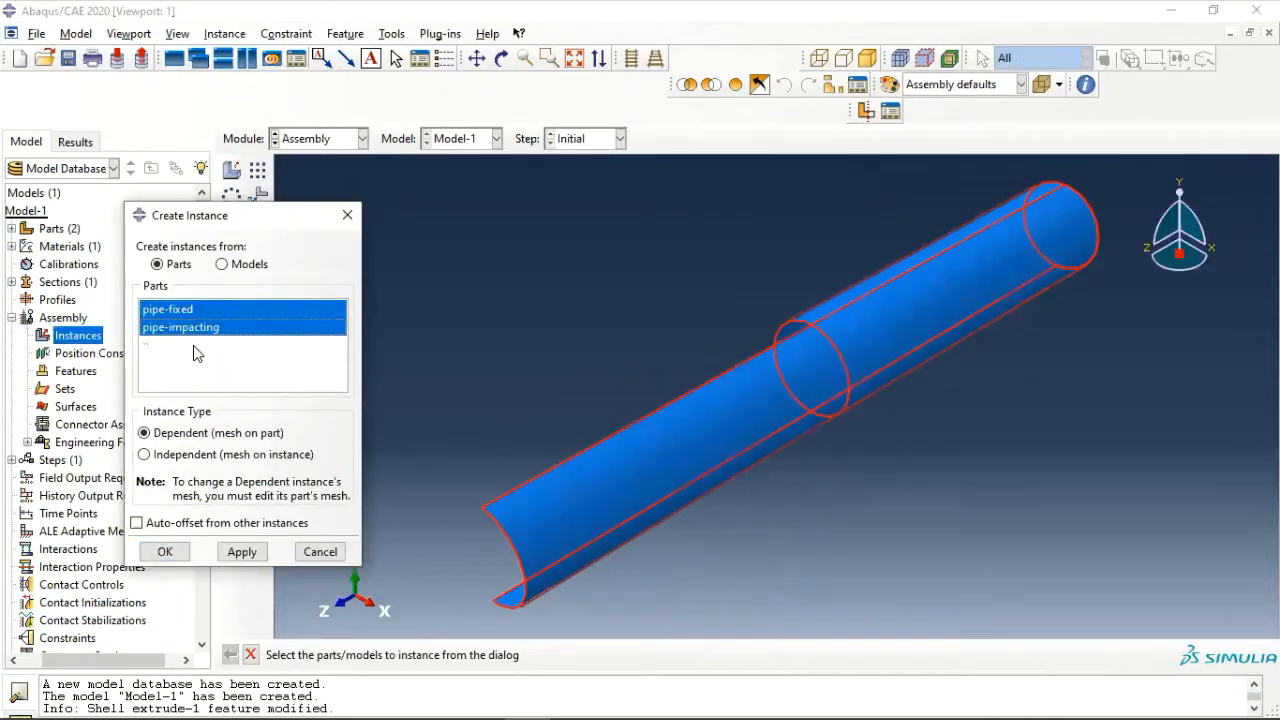
click(210, 458)
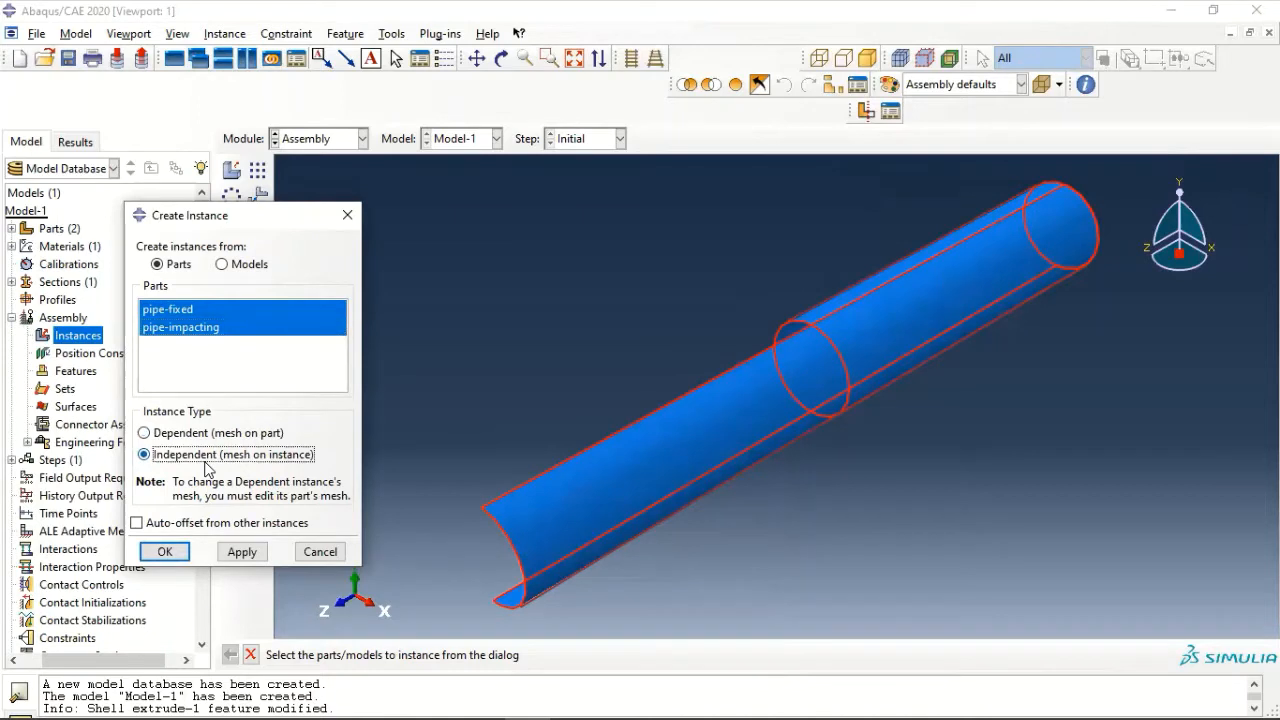
click(182, 525)
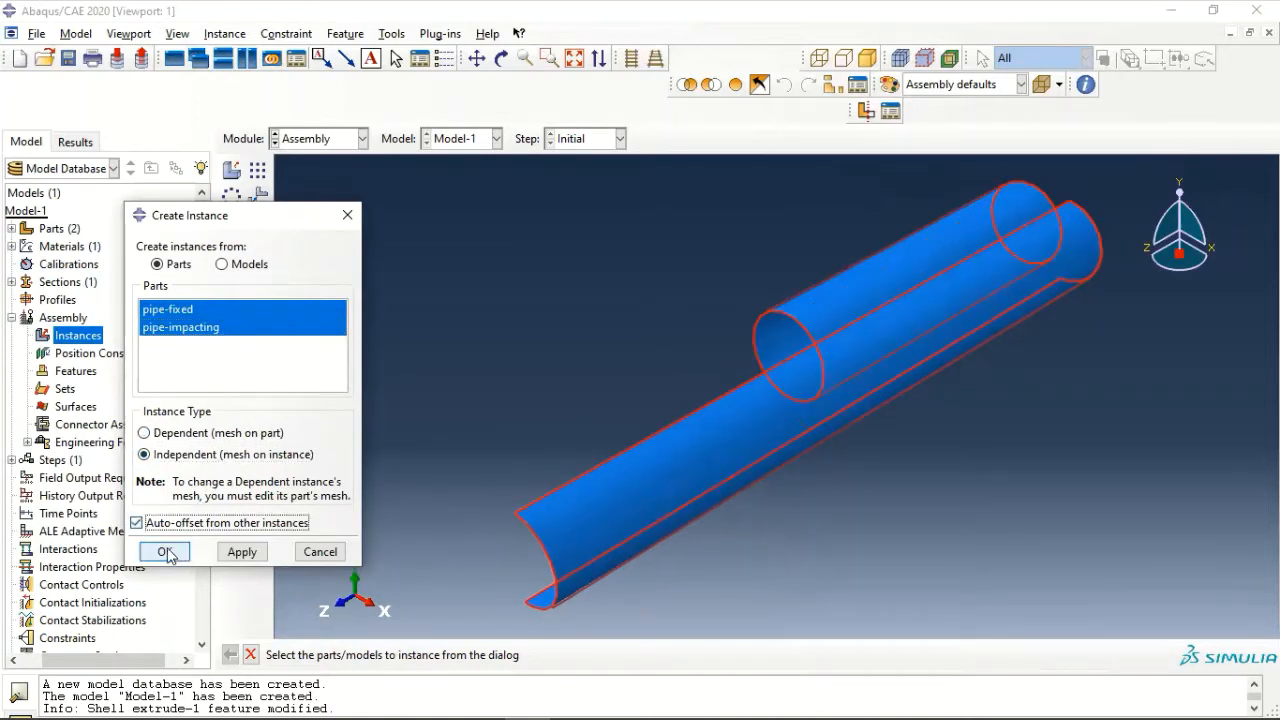
click(166, 553)
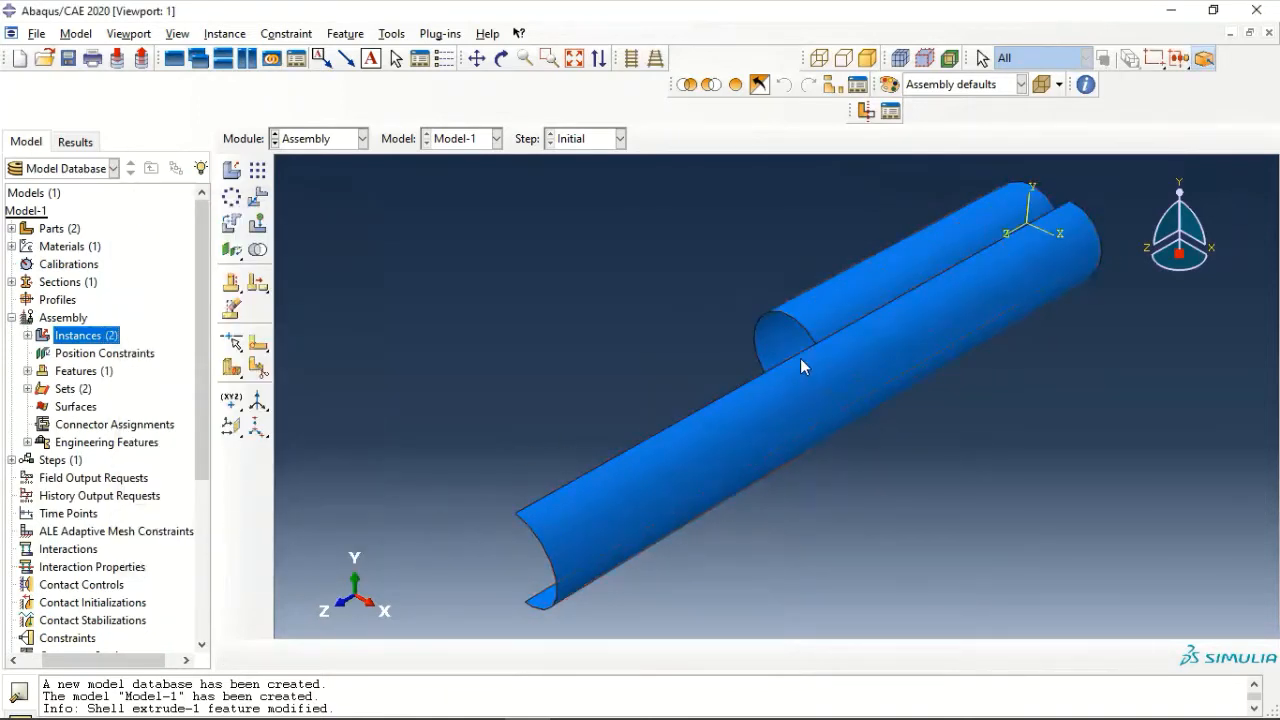
- Translate the pipe-impacting instance from the midpoint of its lower long edge to the upper point on pipe-fixed's open end circle
ctrl+alt+drag(803, 363, 715, 352)
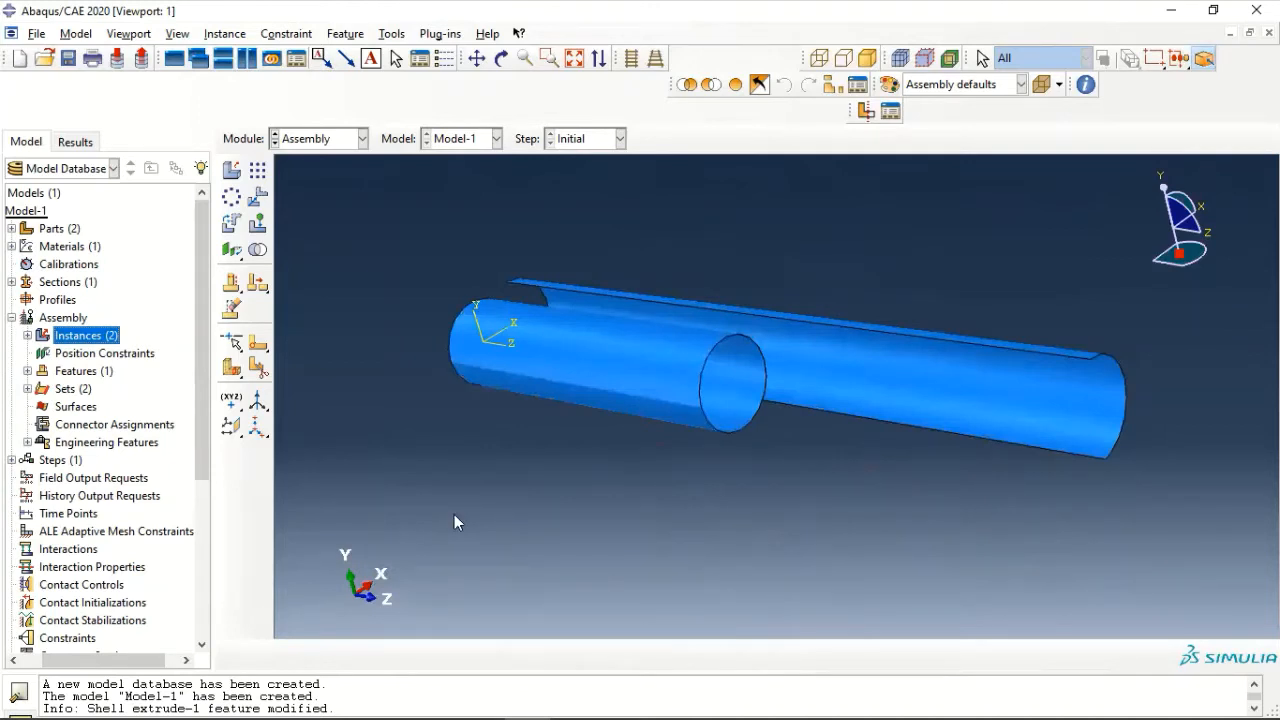
click(258, 199)
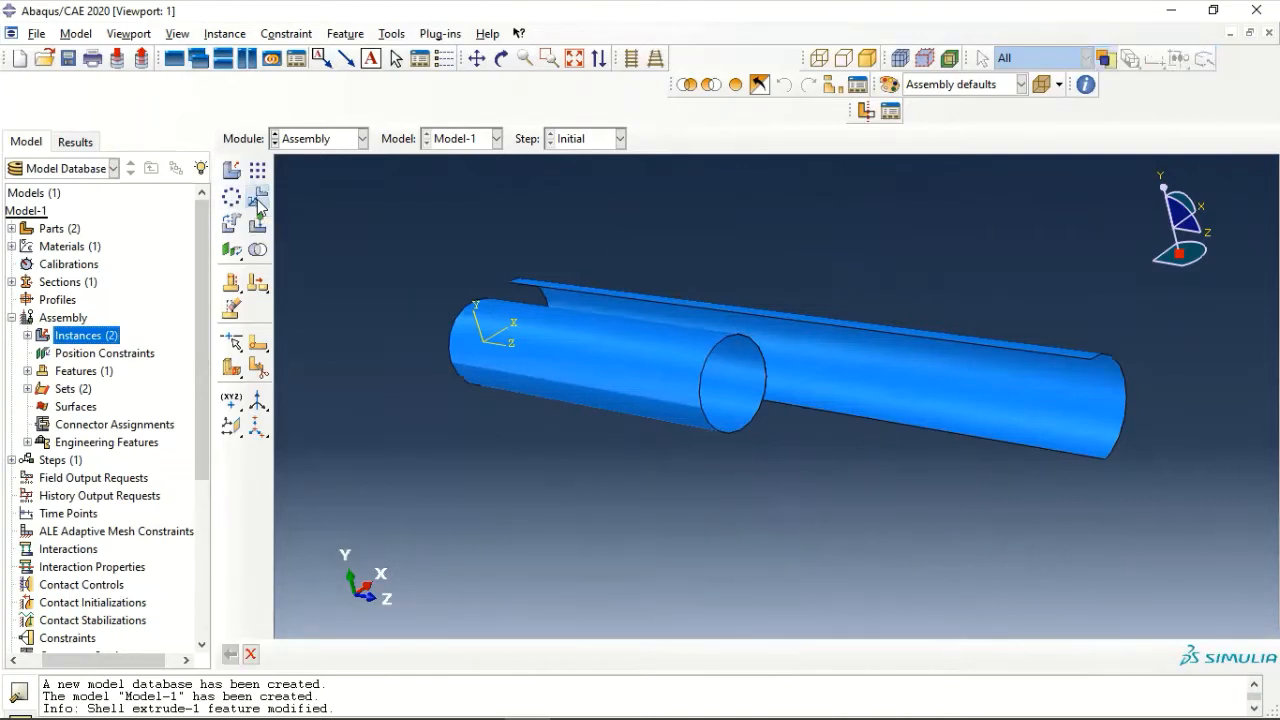
click(902, 340)
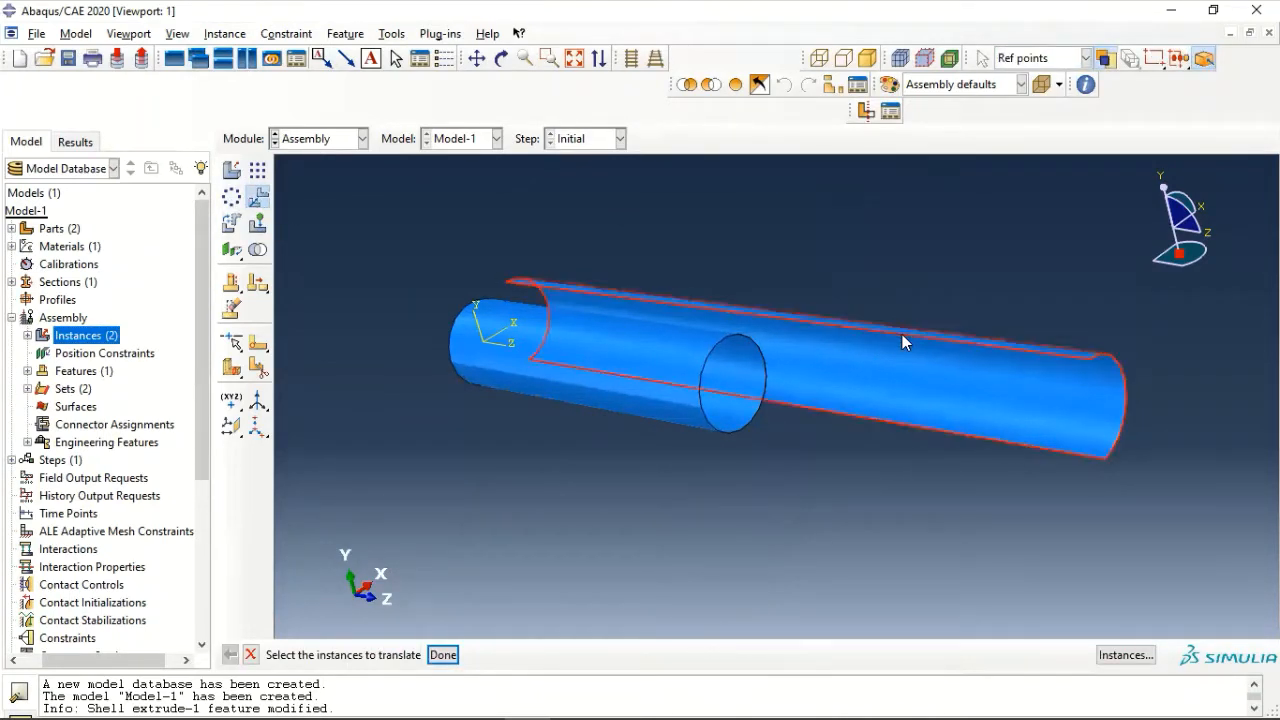
click(443, 655)
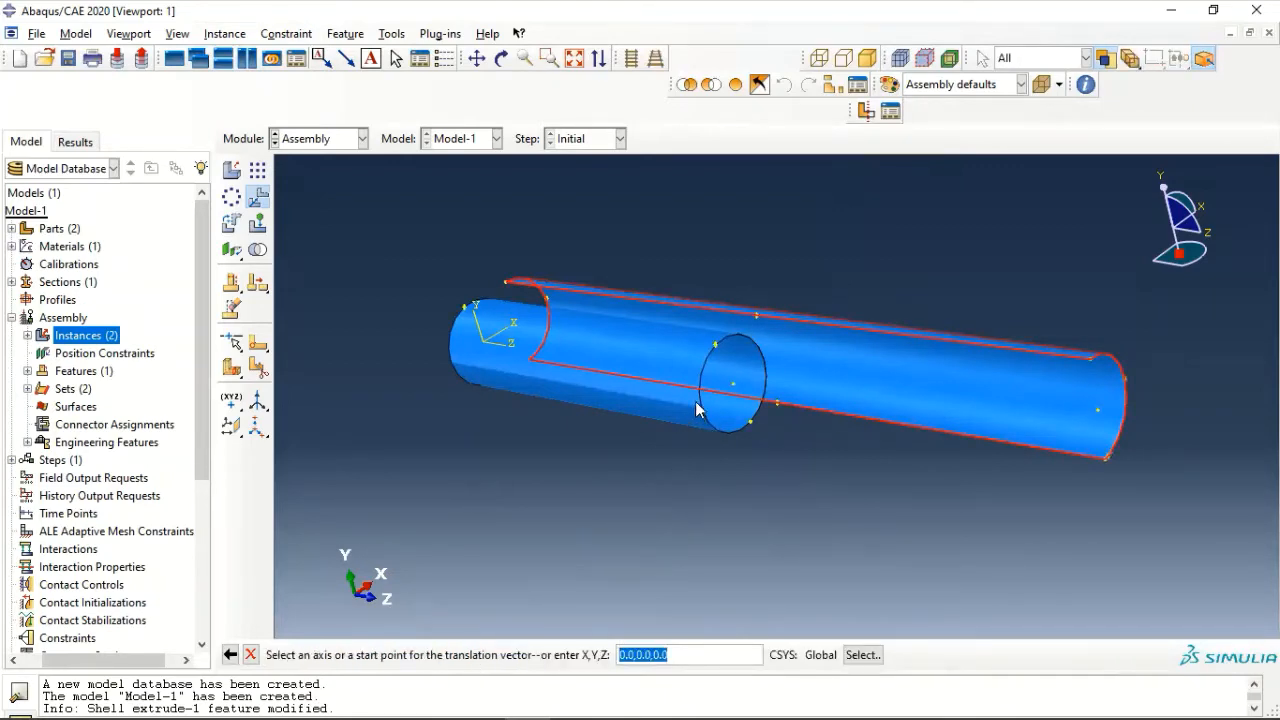
scroll(740, 398, up, 2)
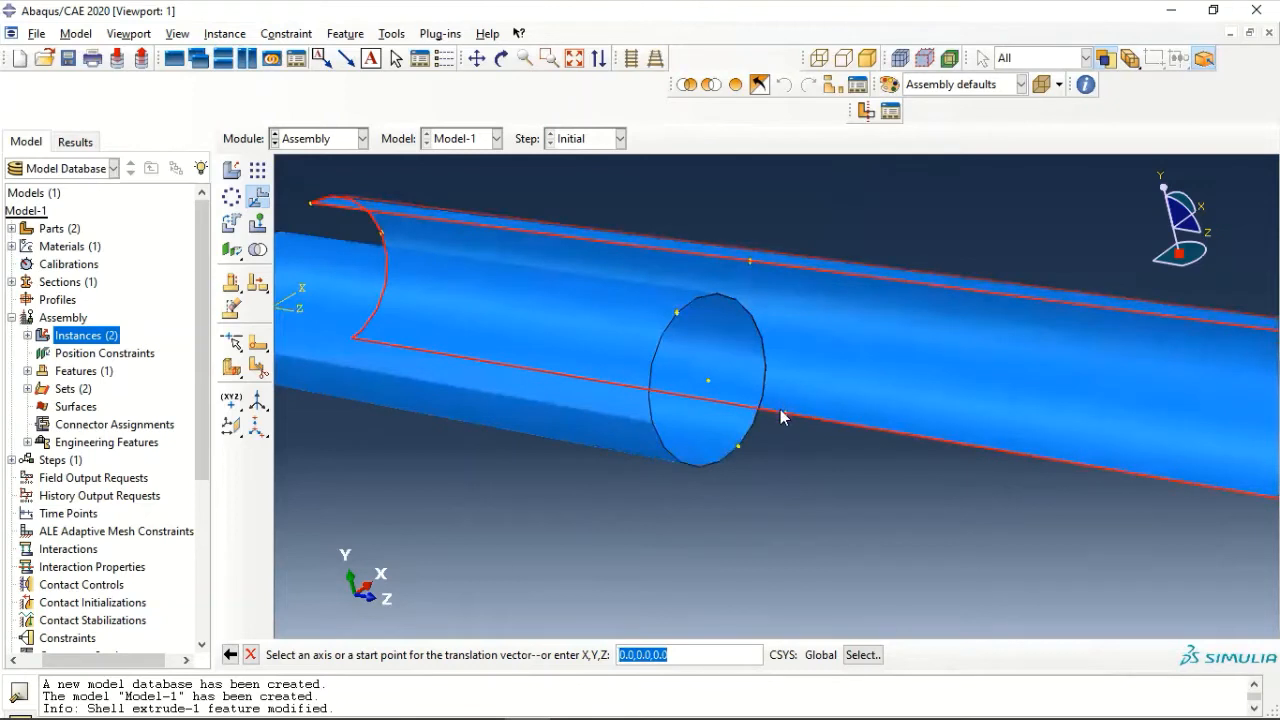
click(785, 414)
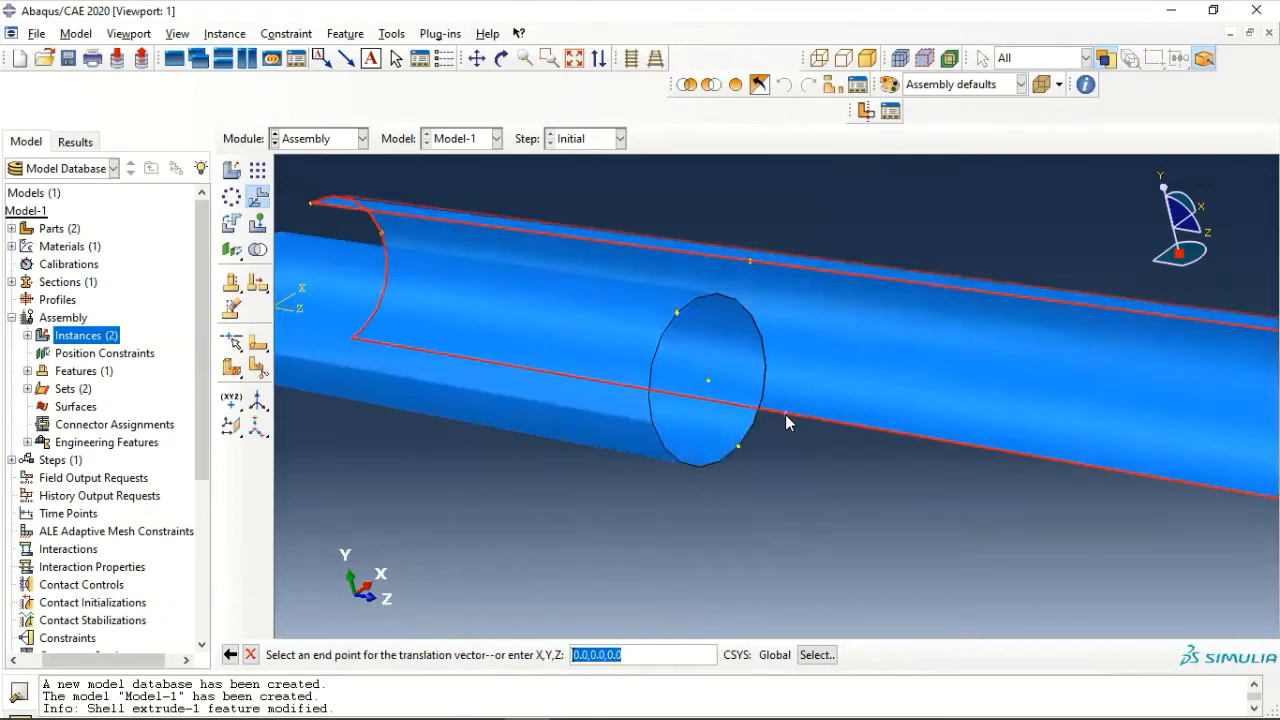
click(678, 317)
scroll(648, 480, down, 3)
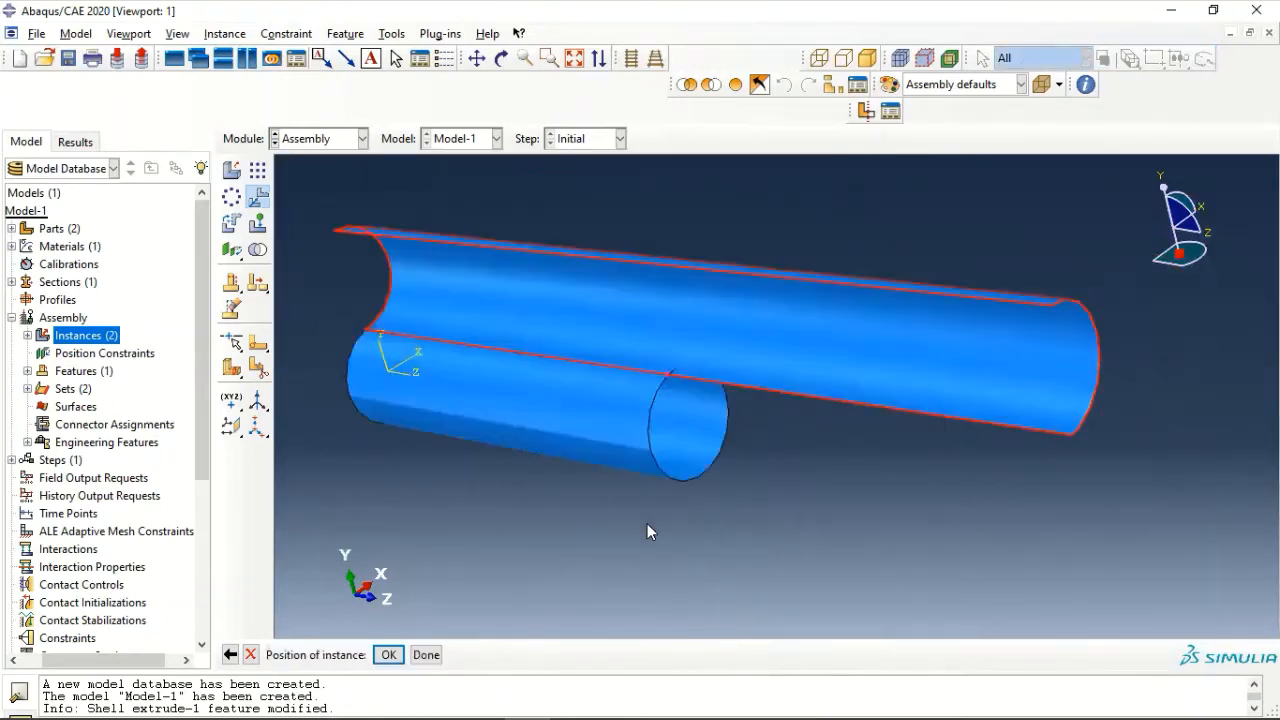
click(388, 654)
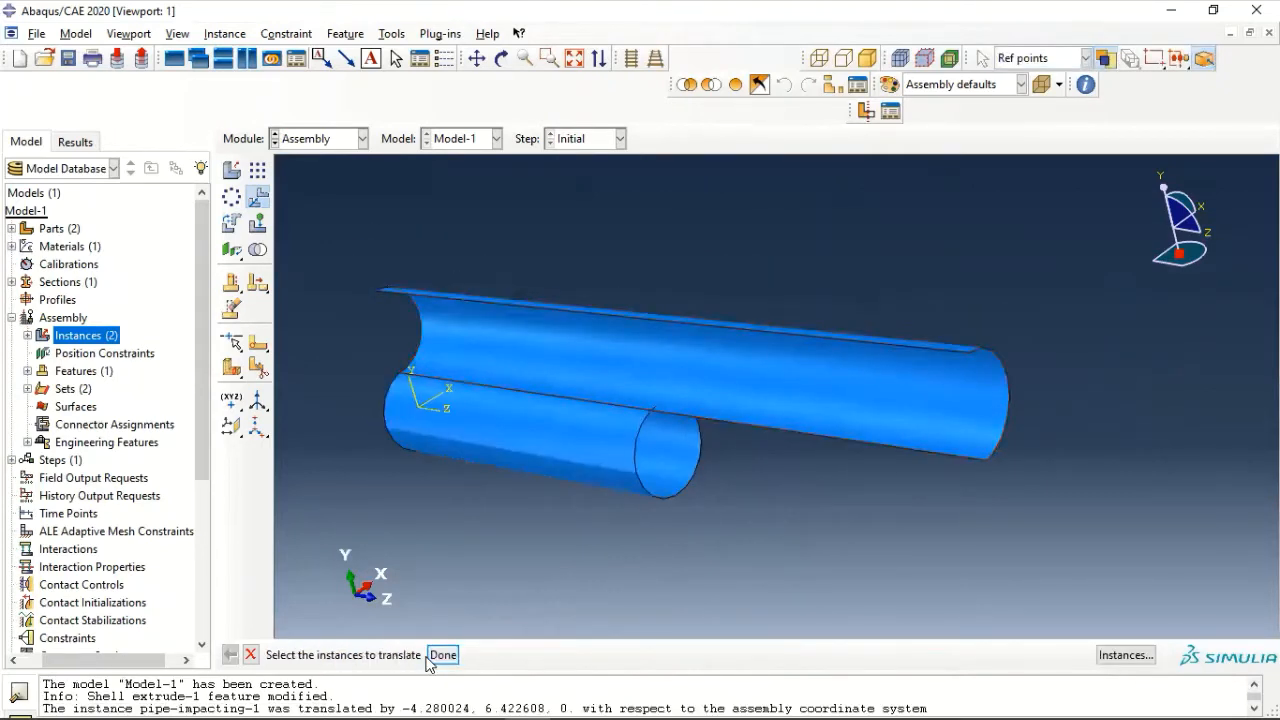
click(428, 655)
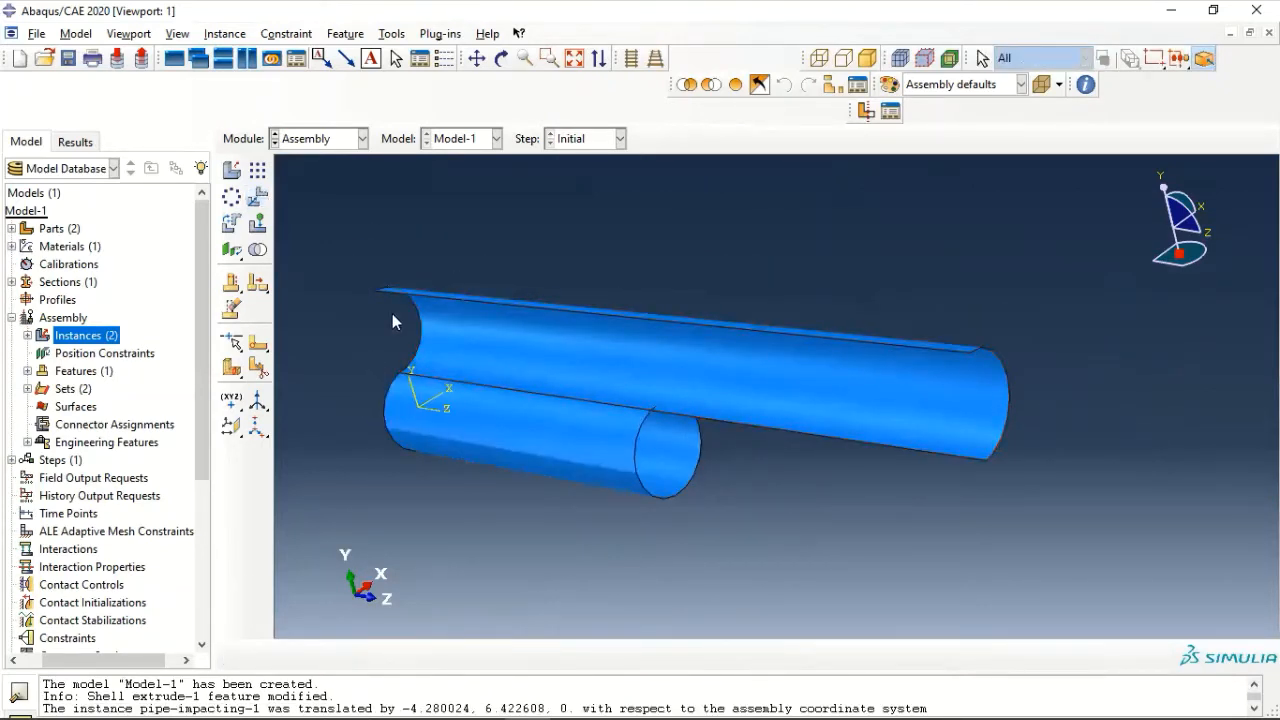
- Rotate the pipe-impacting instance 90 degrees about the axis from its lower edge midpoint to its upper edge midpoint
click(232, 224)
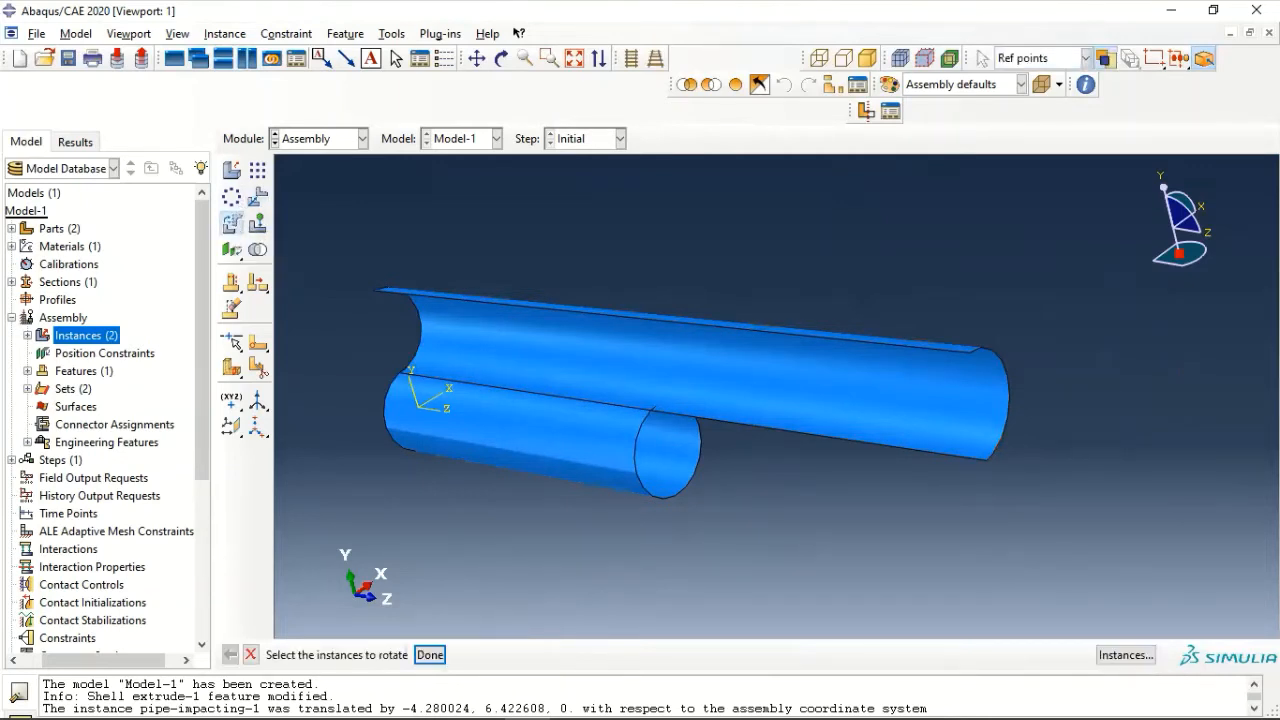
click(630, 445)
scroll(640, 440, up, 5)
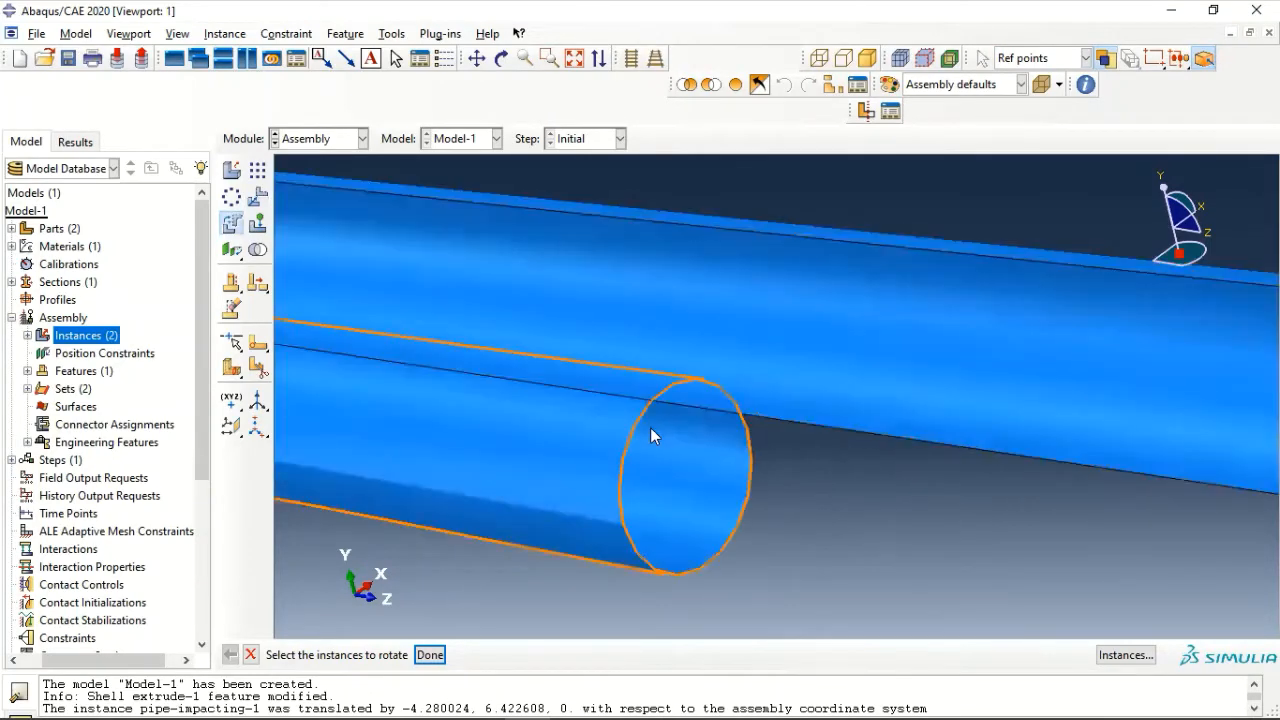
scroll(651, 436, up, 2)
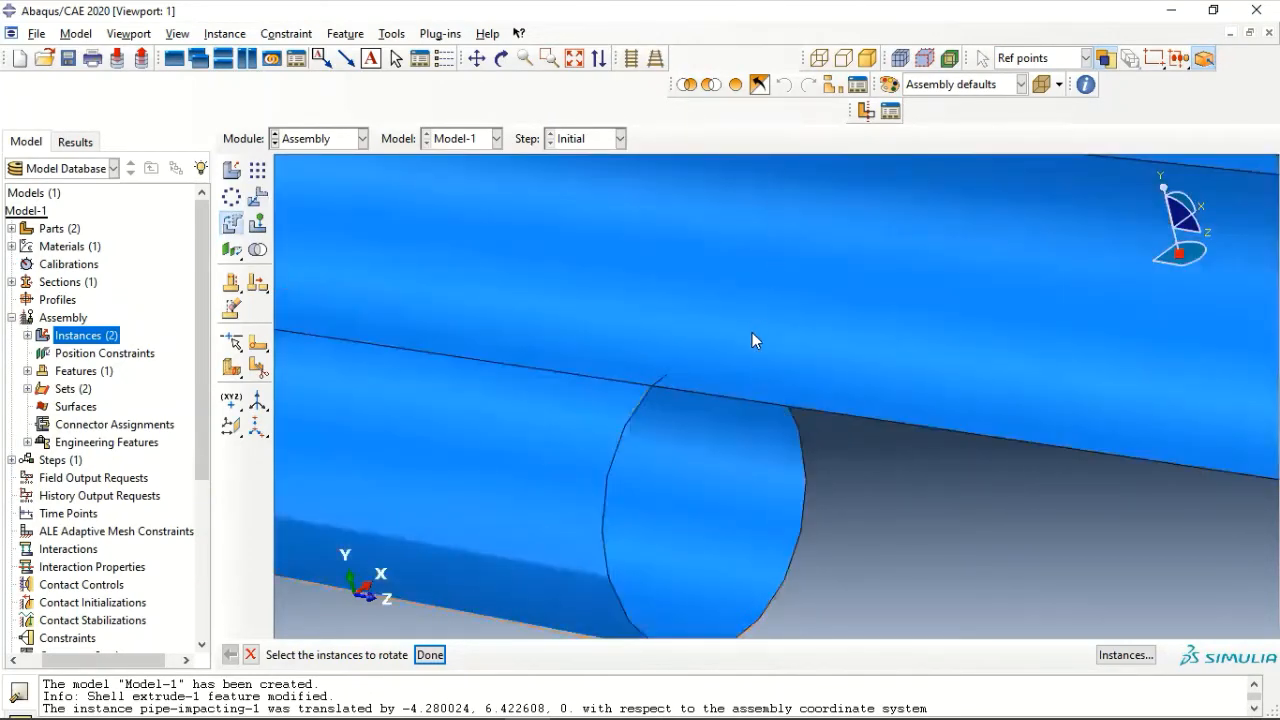
scroll(752, 332, down, 3)
click(832, 249)
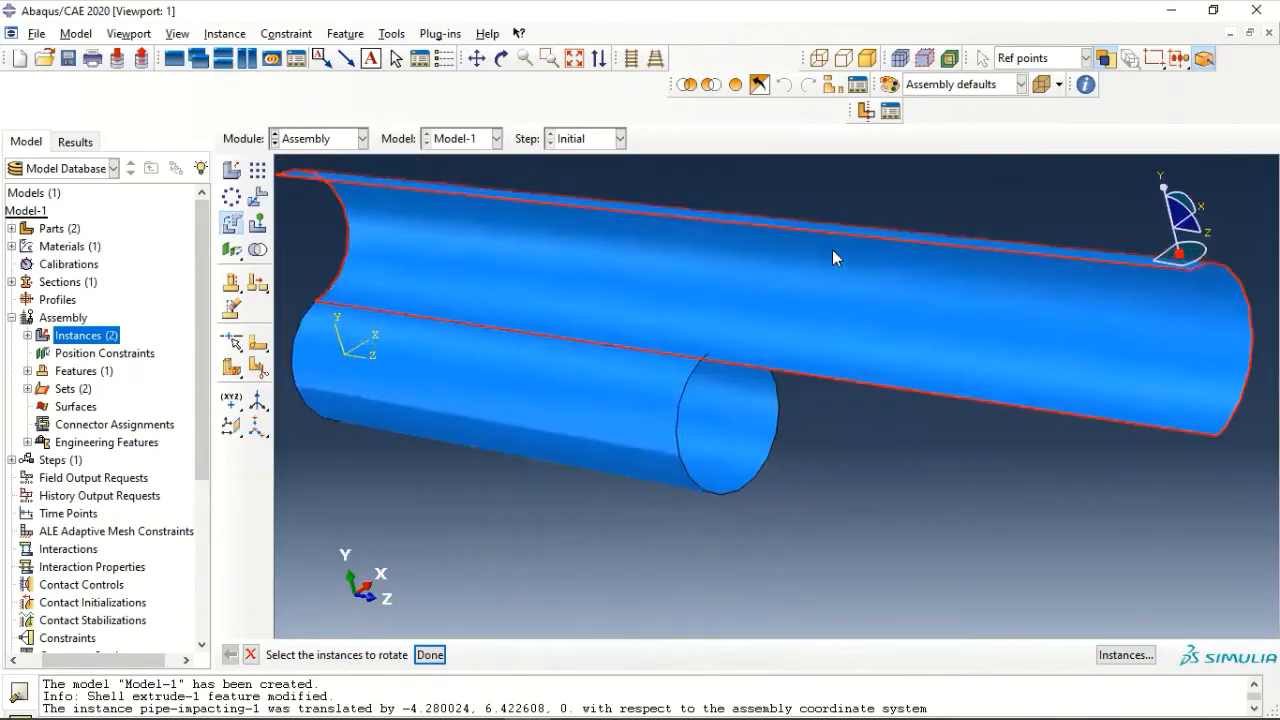
click(444, 654)
scroll(718, 366, up, 3)
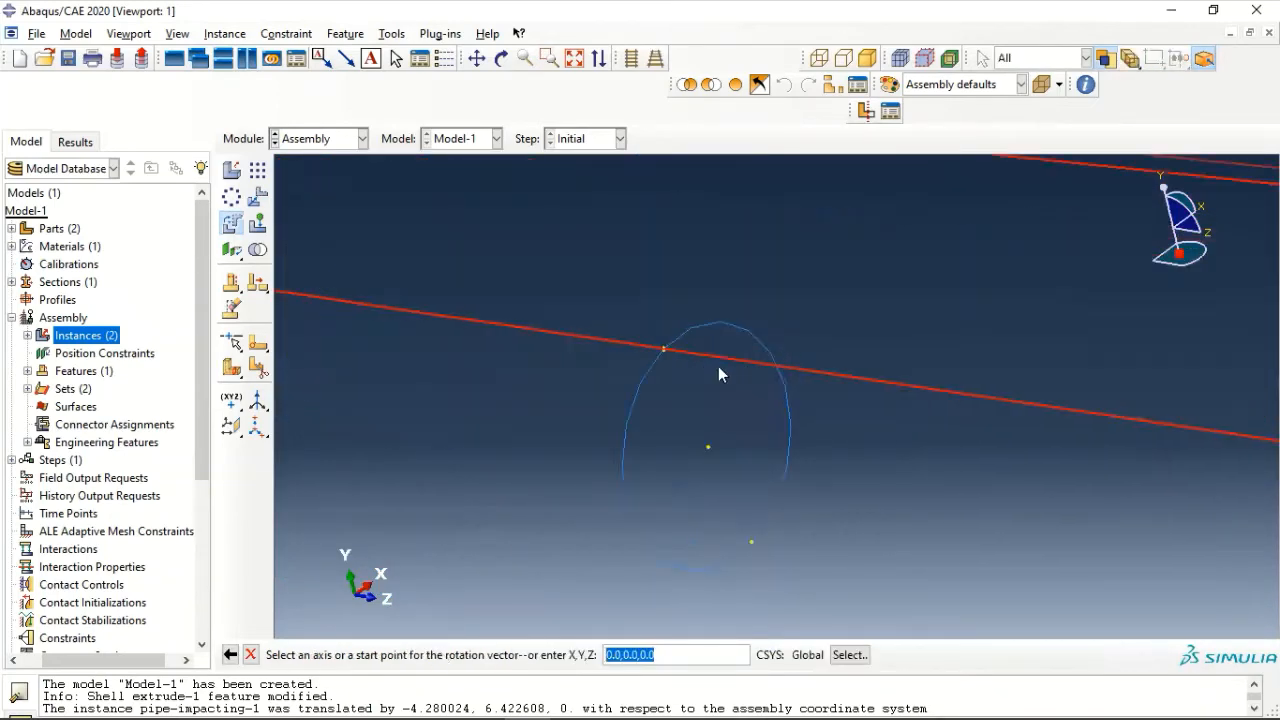
scroll(662, 351, up, 3)
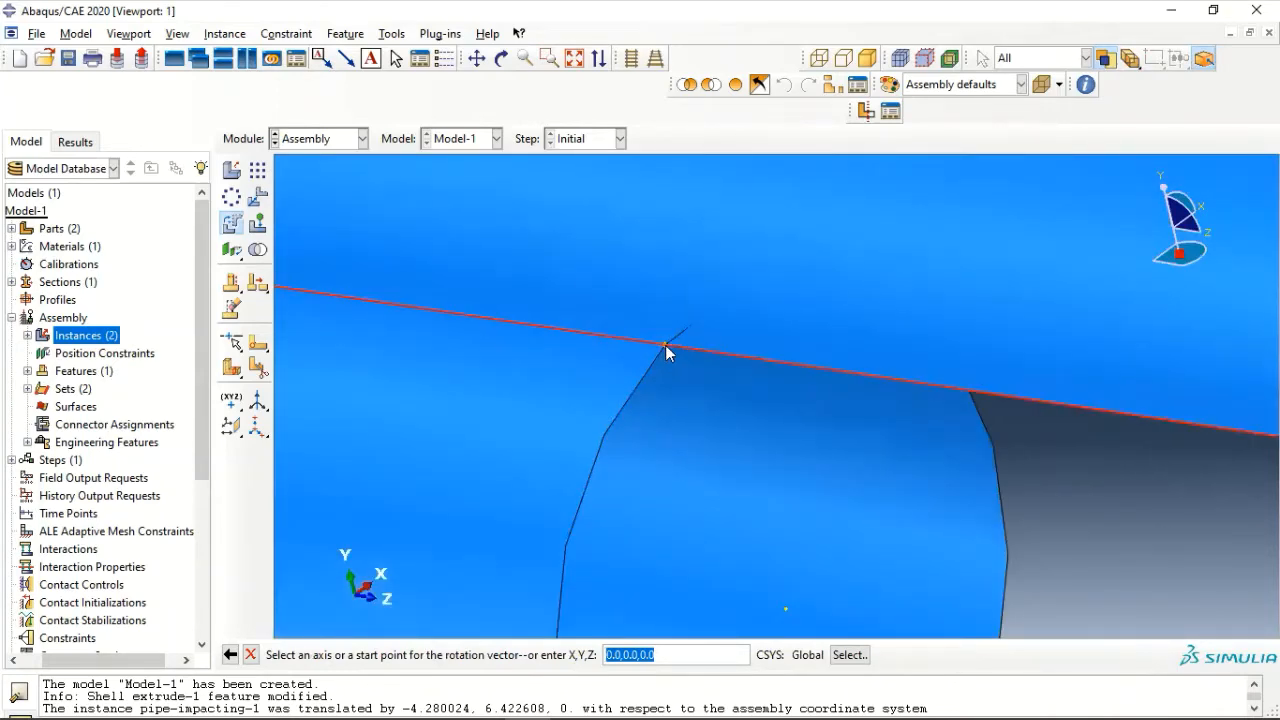
click(665, 345)
scroll(690, 285, down, 6)
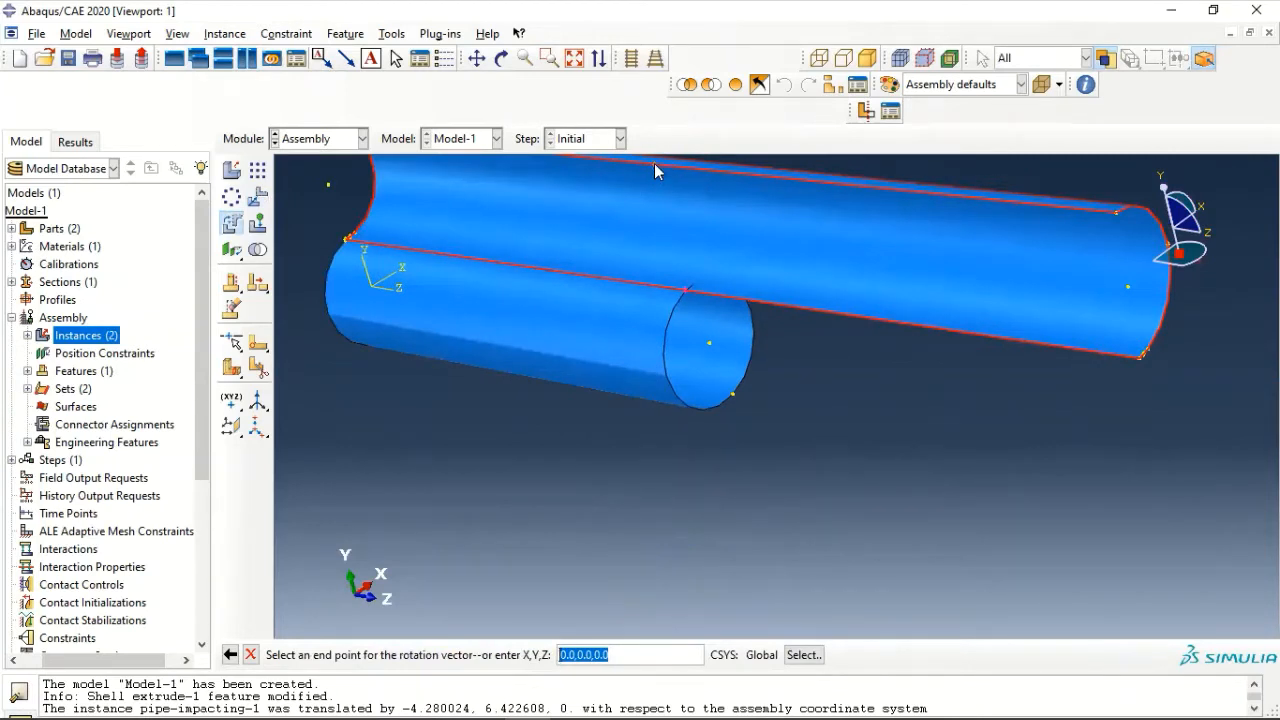
click(654, 165)
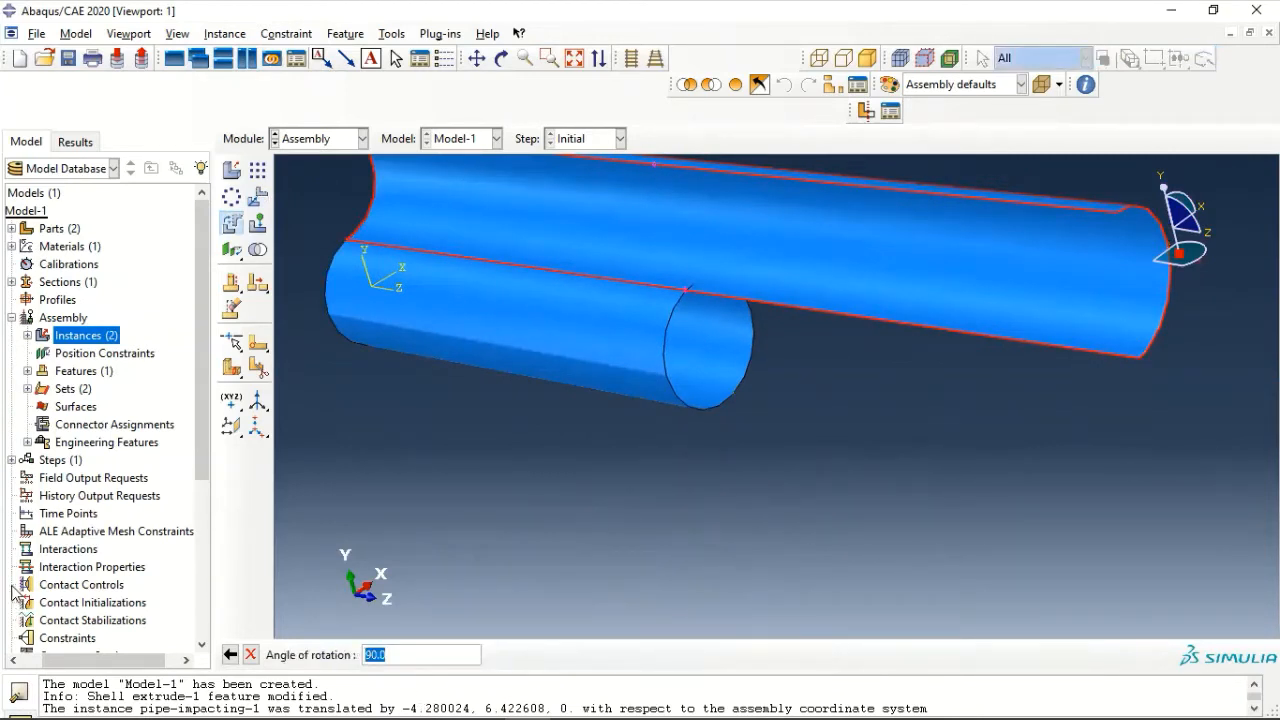
key(Return)
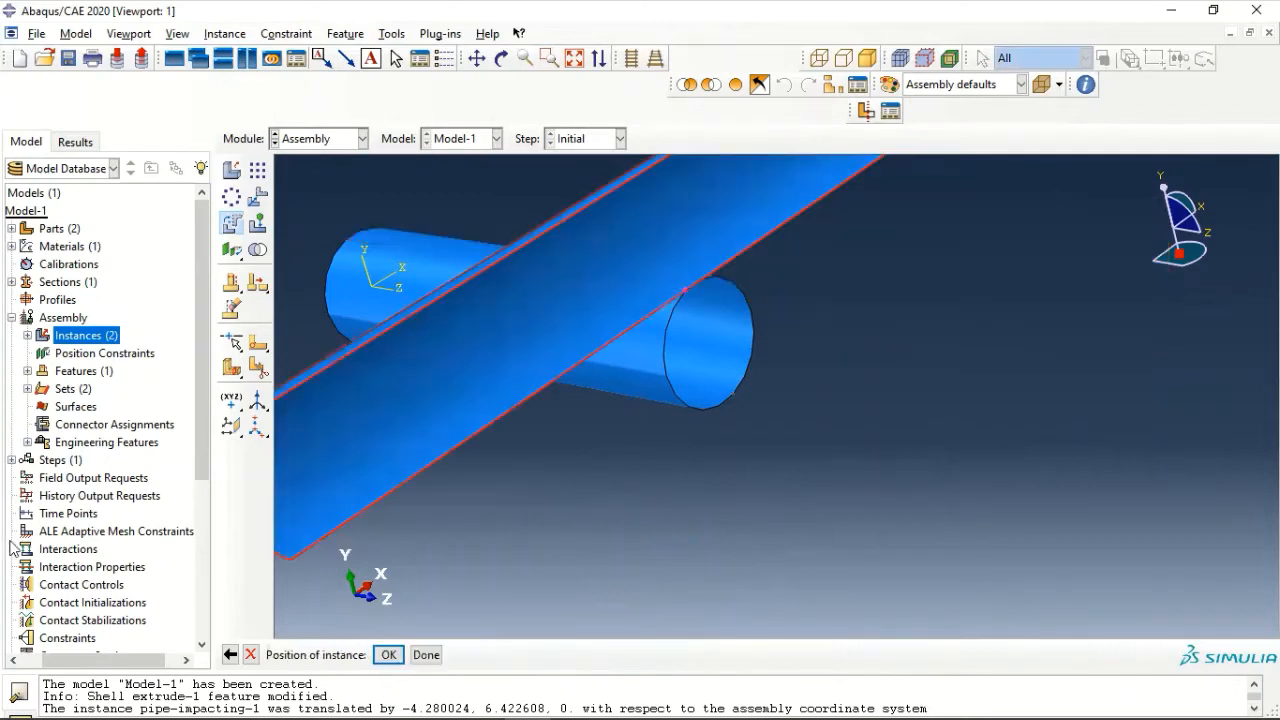
click(388, 654)
click(430, 654)
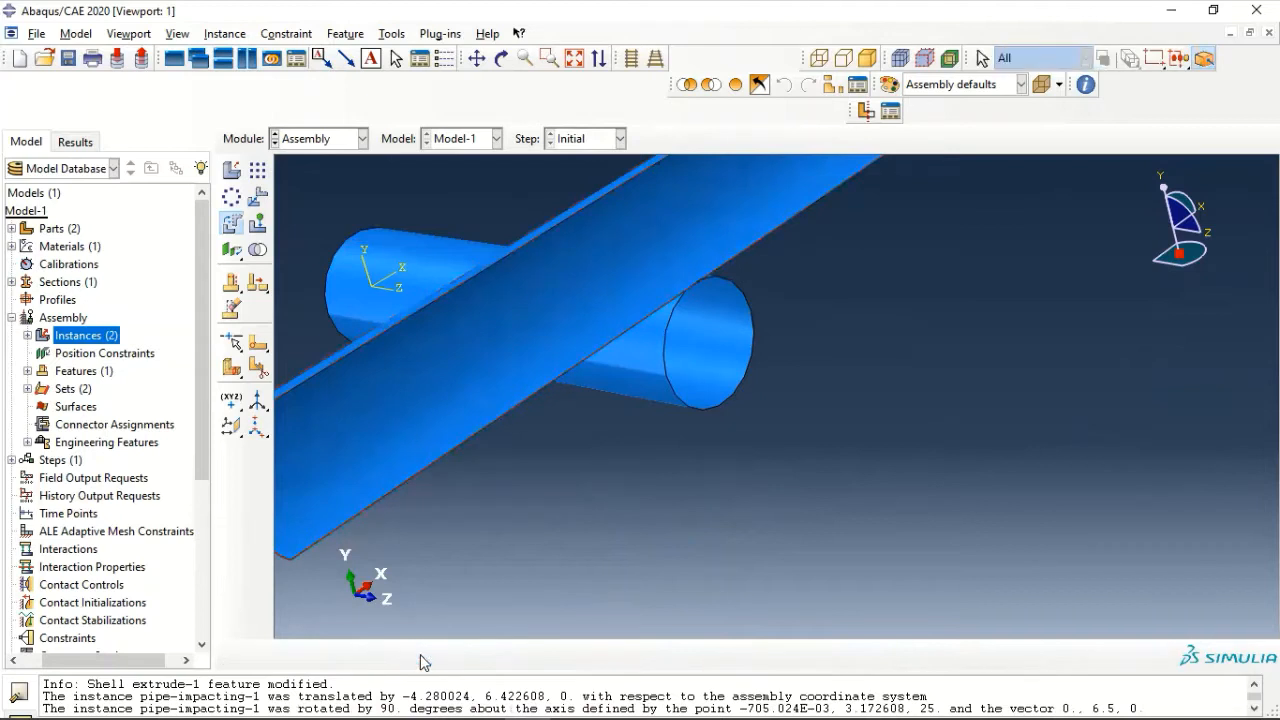
- Examine where the rotated impacting pipe's lower edge meets the end circle of the fixed pipe
scroll(580, 384, down, 3)
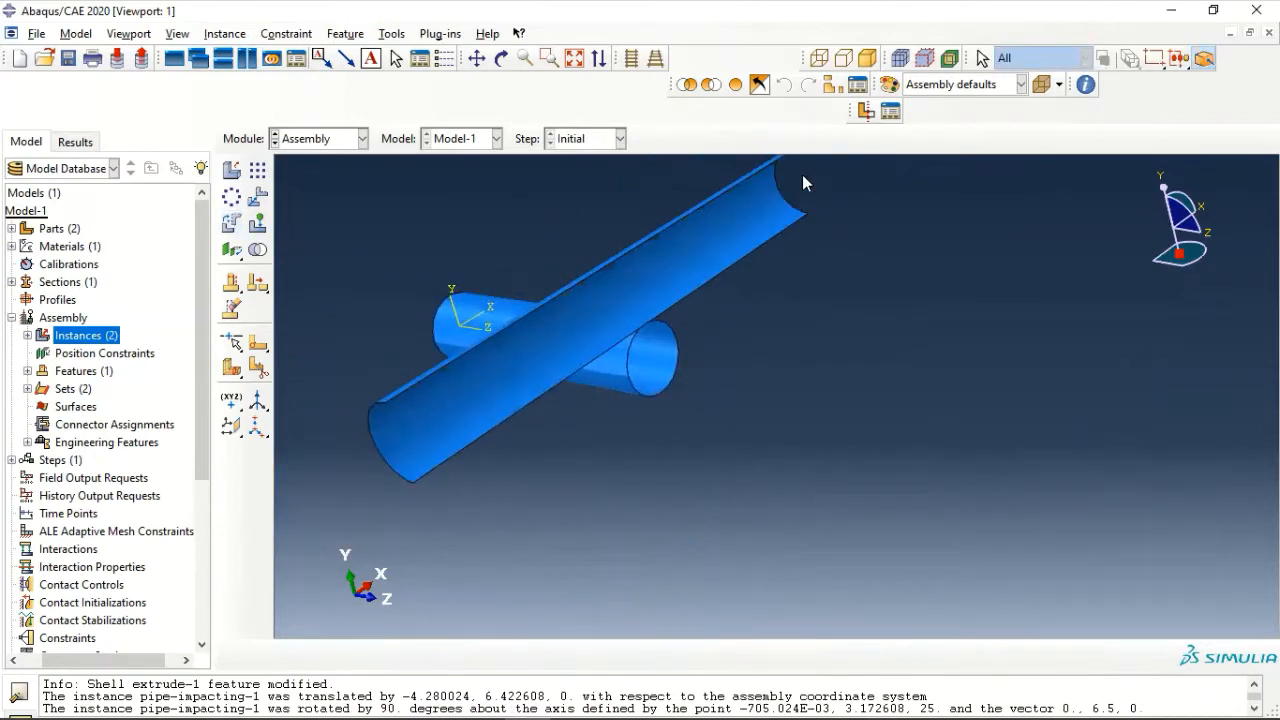
ctrl+alt+middle_drag(584, 266, 754, 322)
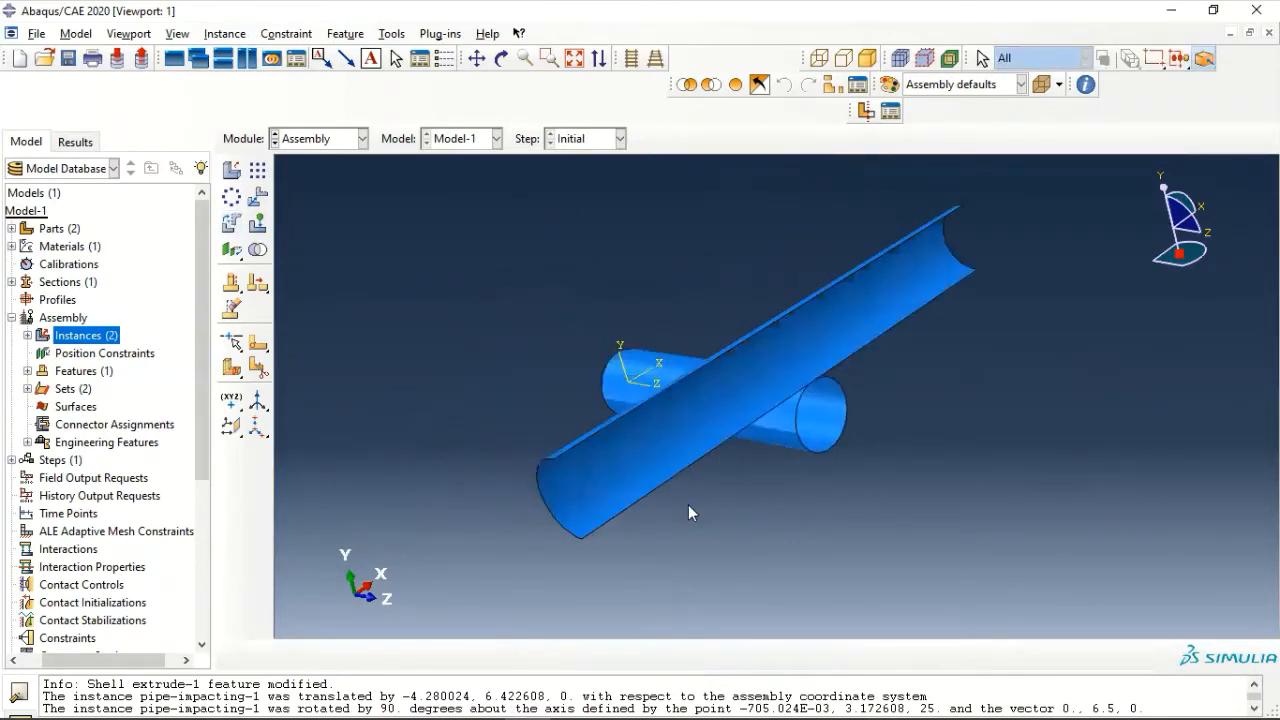
scroll(689, 498, up, 2)
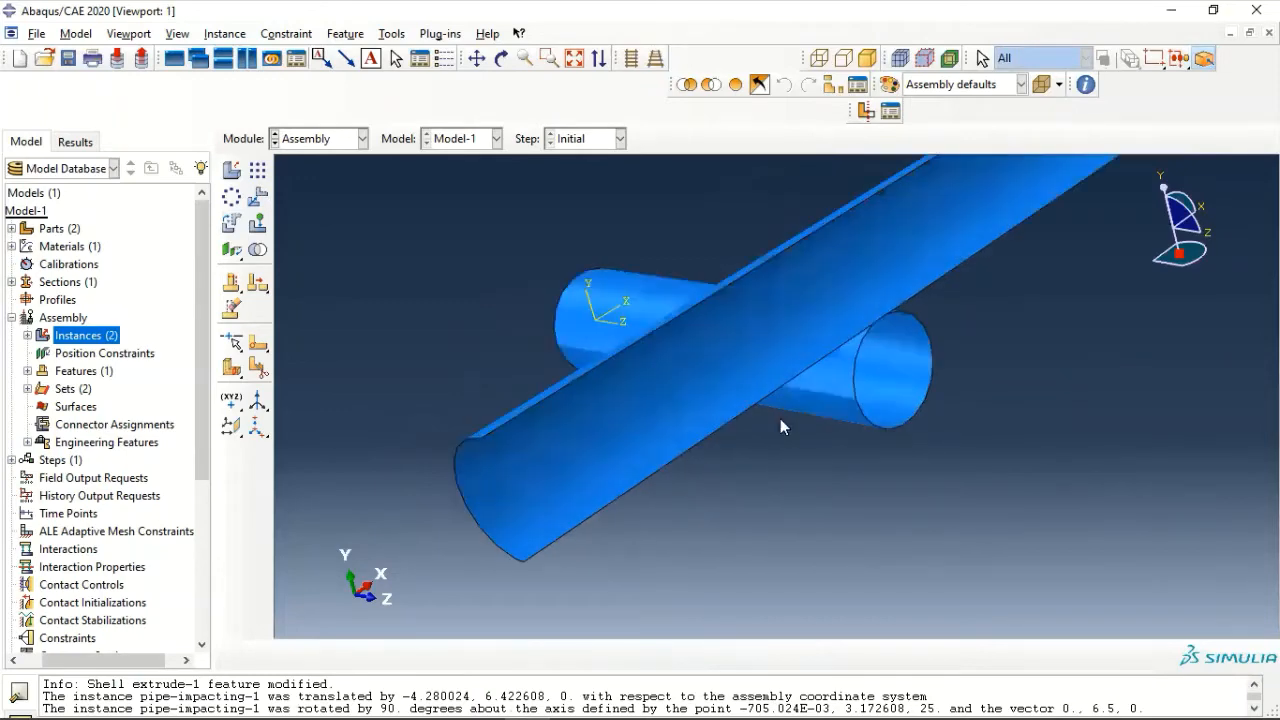
scroll(866, 331, up, 3)
scroll(880, 350, down, 4)
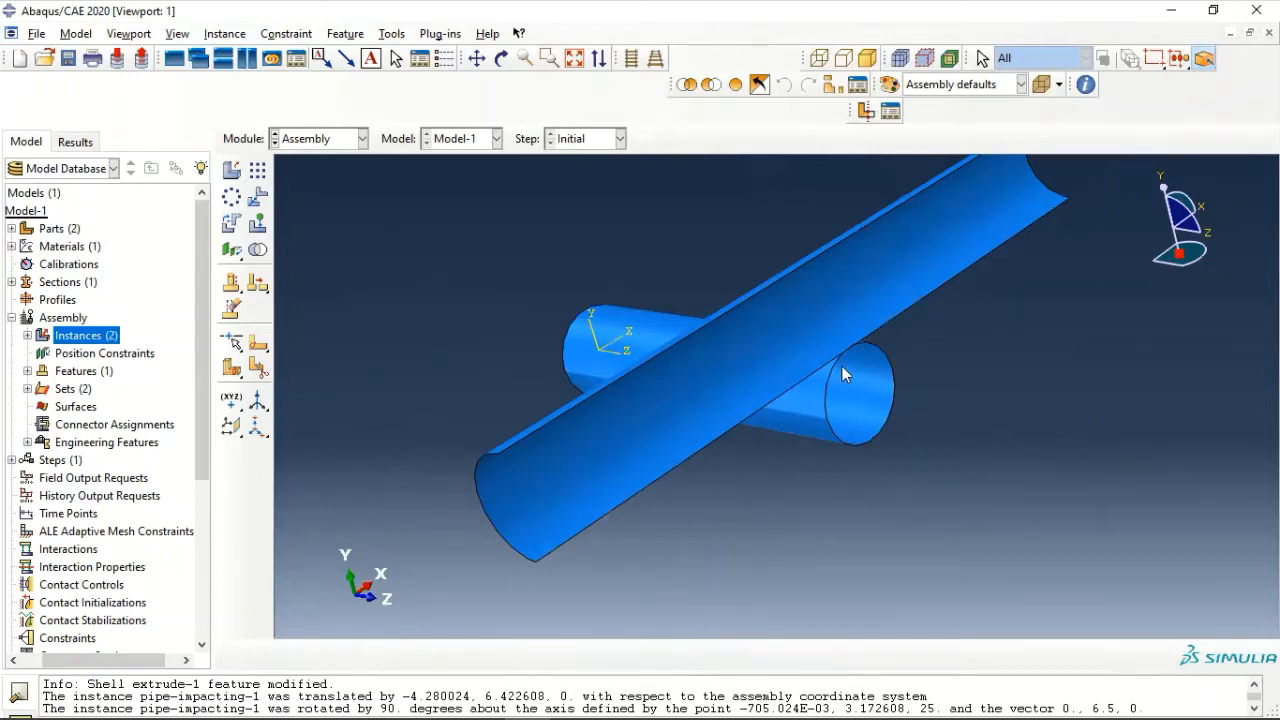
scroll(843, 366, up, 6)
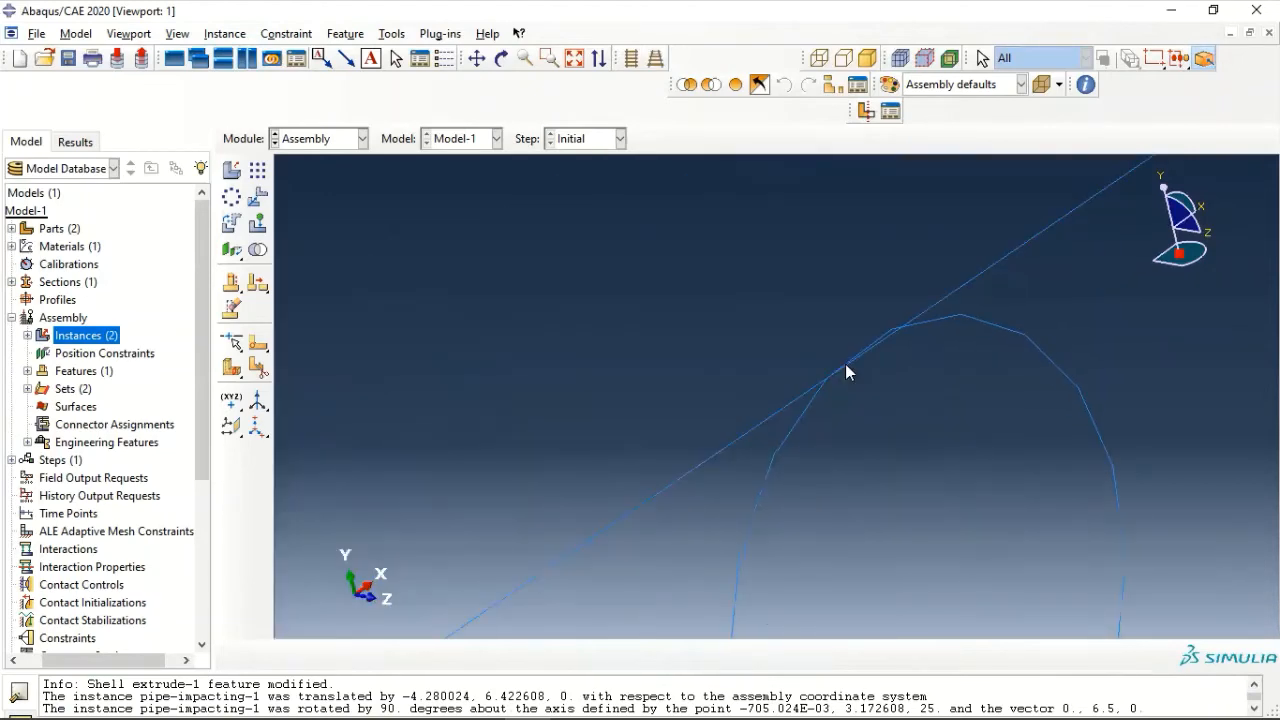
scroll(845, 364, up, 3)
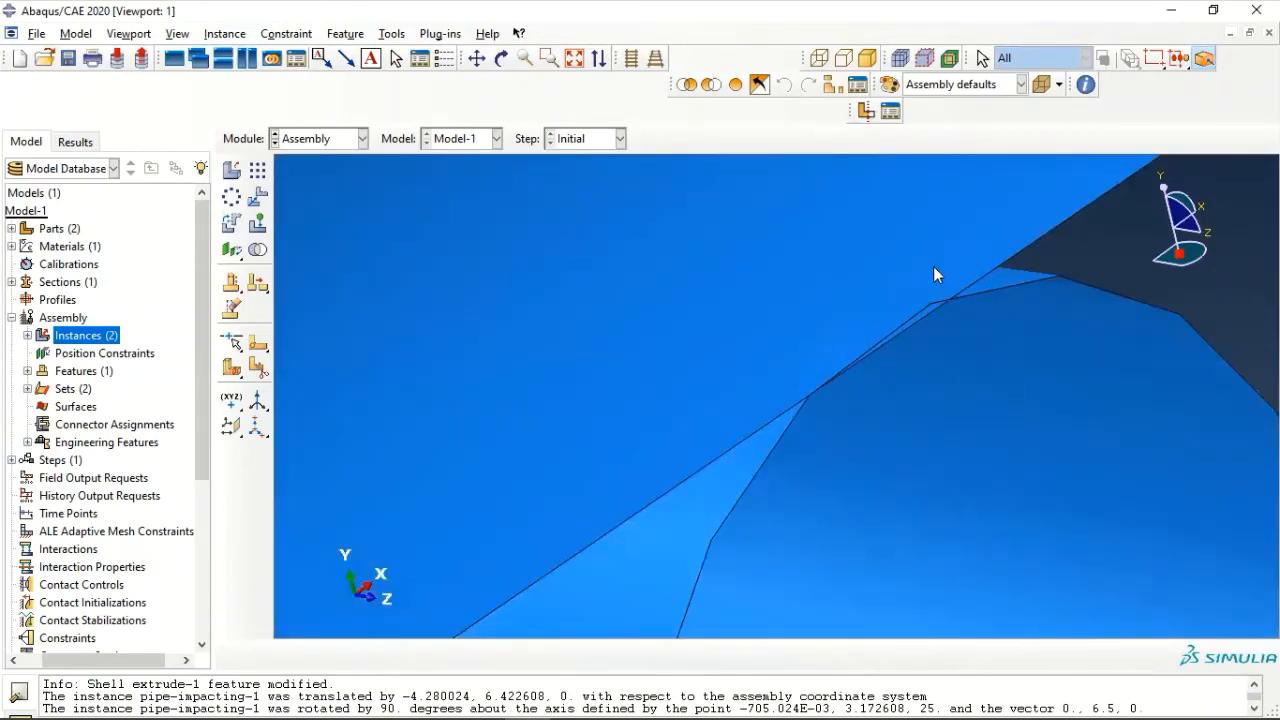
scroll(932, 272, down, 5)
scroll(917, 278, down, 4)
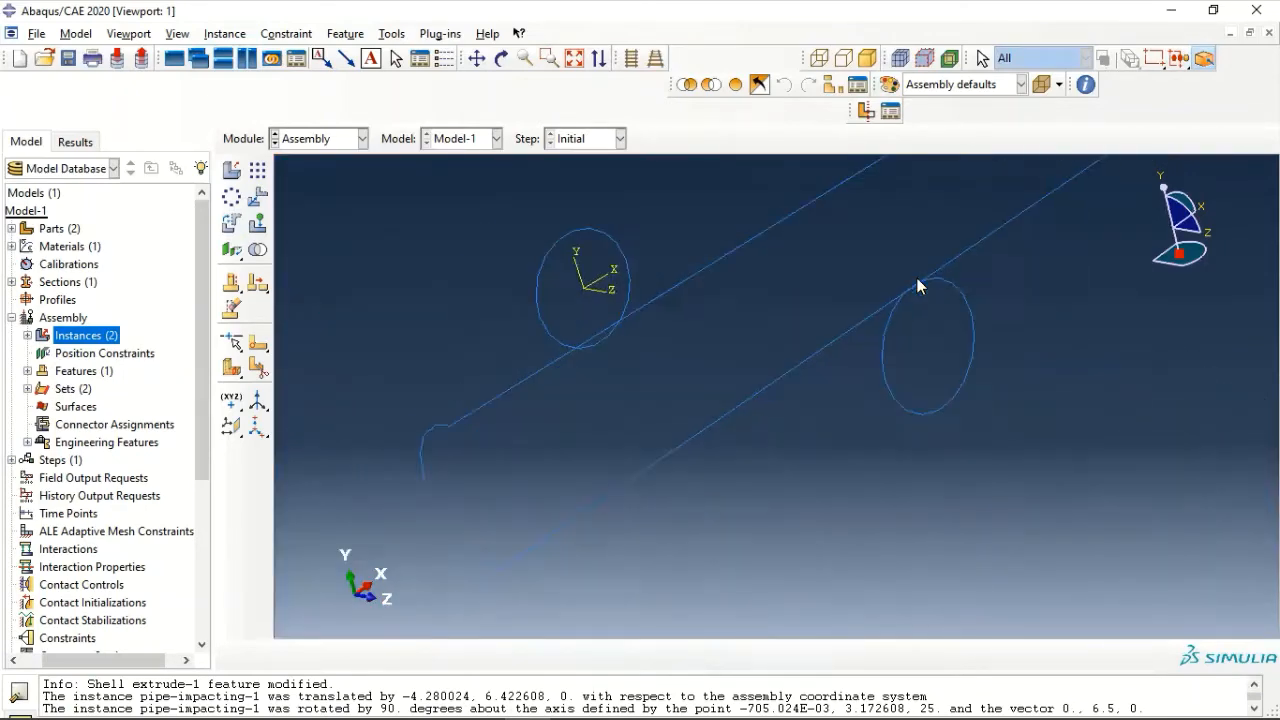
- Set up a contact translation of the pipe-impacting face toward the pipe-fixed face, directed from the lower to the upper corner of pipe-impacting's negative-X end
mouse_move(913, 287)
middle_down()
mouse_move(933, 236)
mouse_move(866, 317)
middle_up()
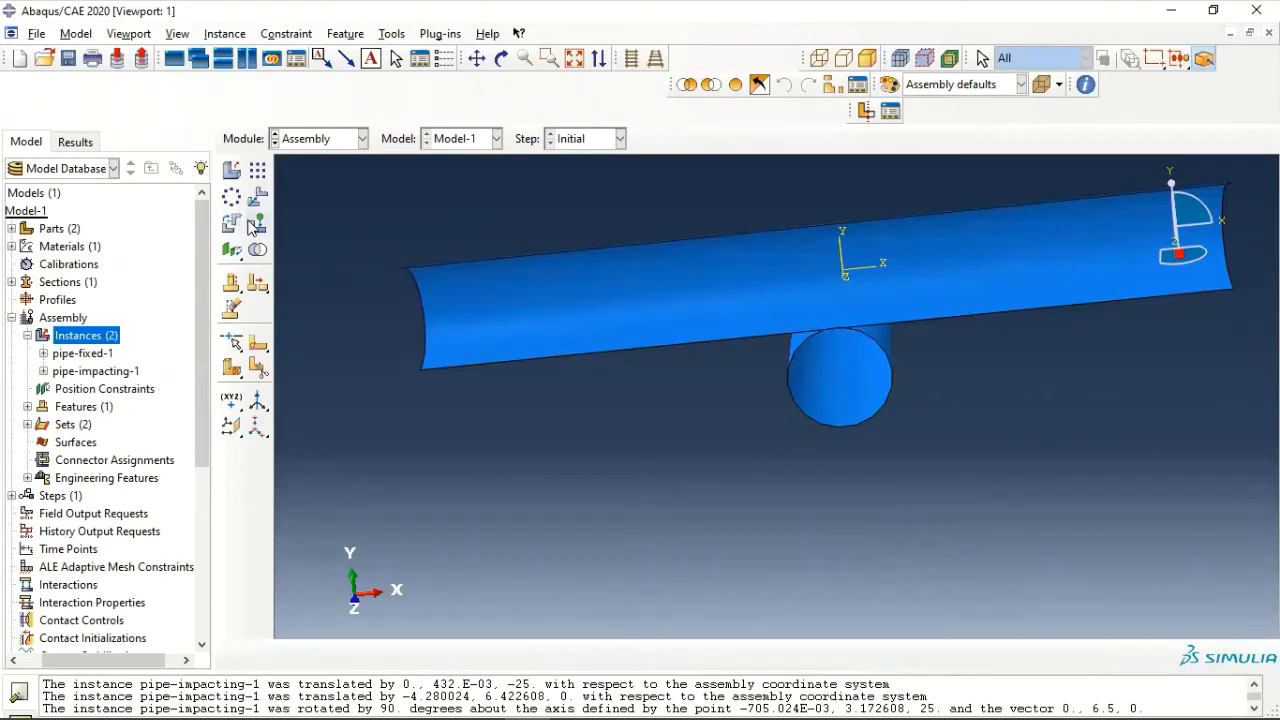
click(256, 224)
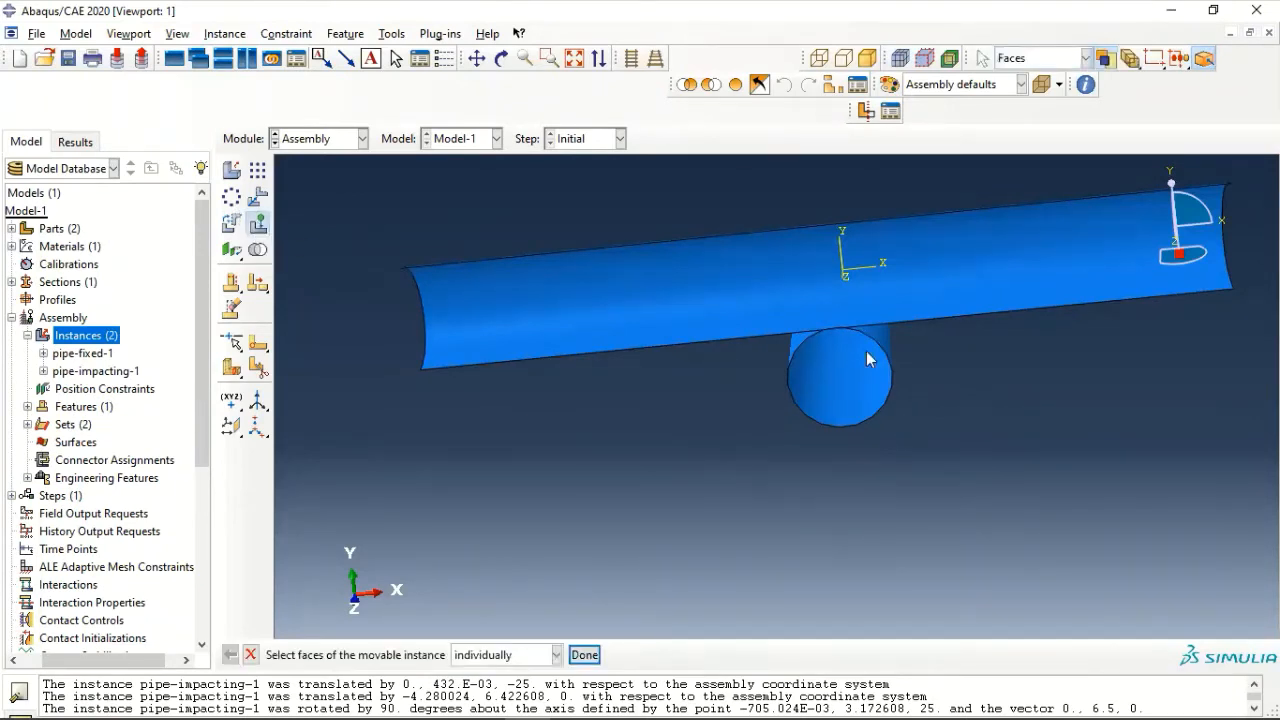
click(818, 264)
click(584, 654)
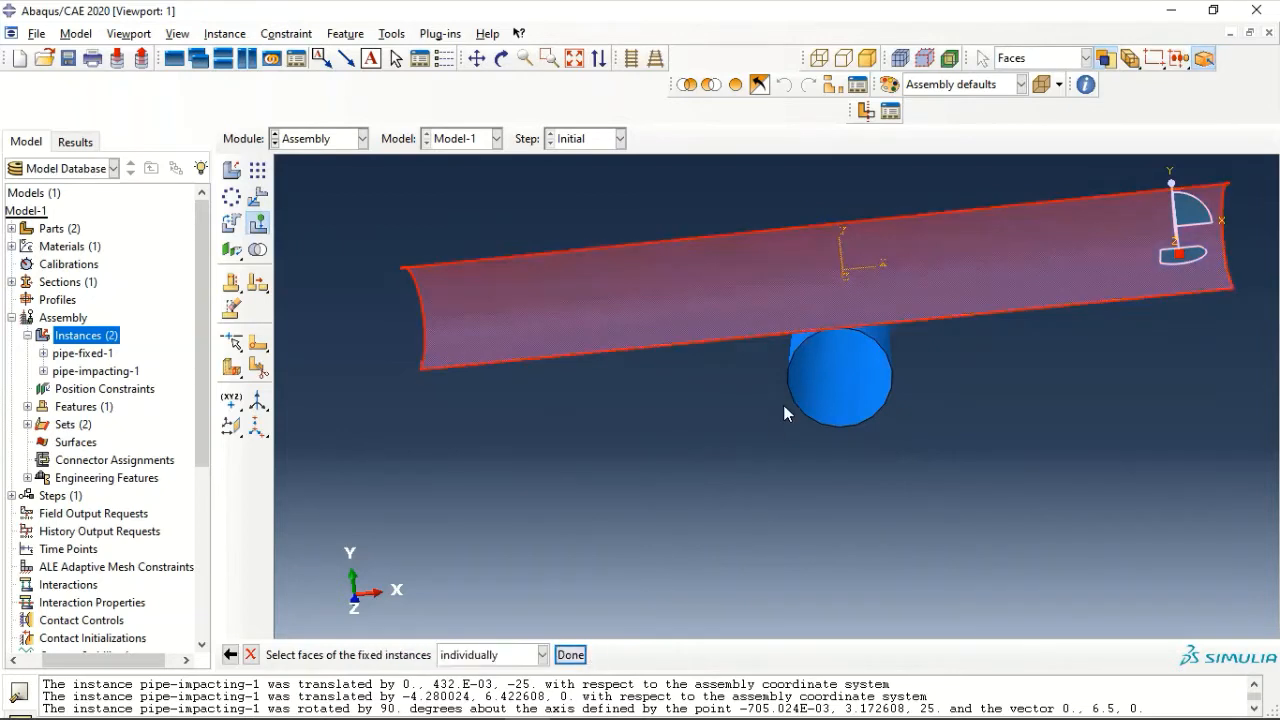
click(817, 380)
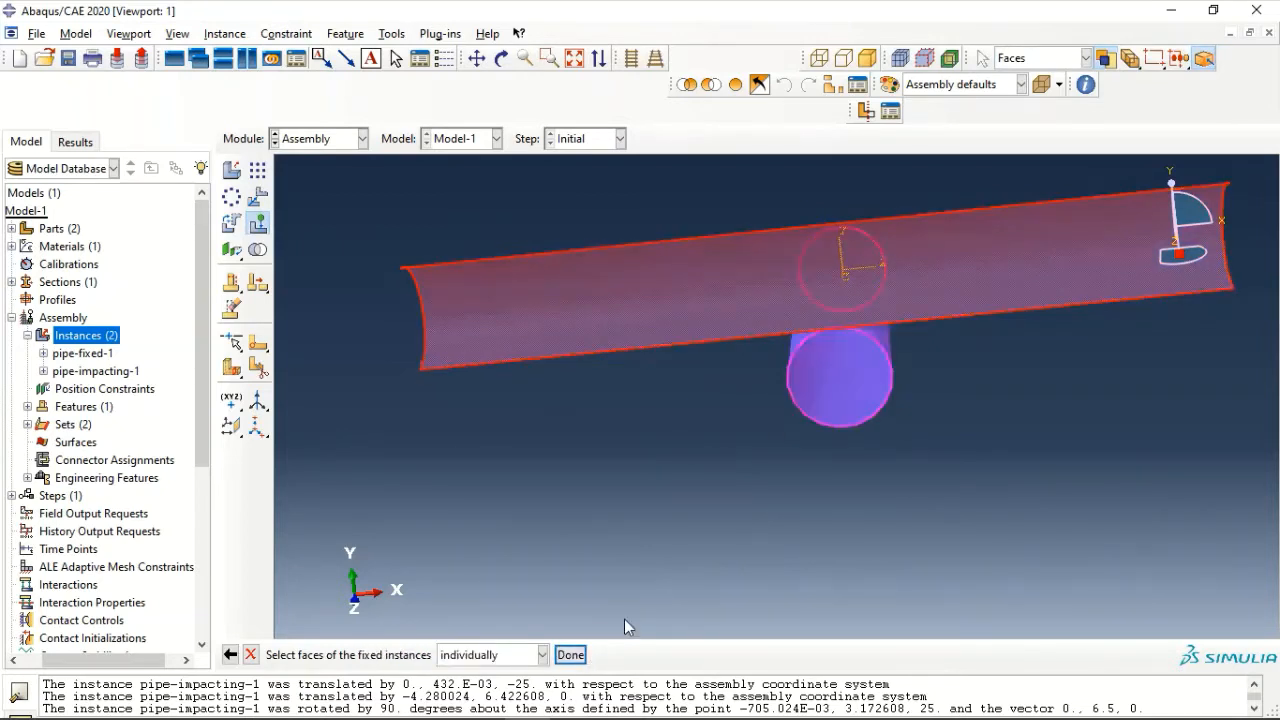
click(570, 655)
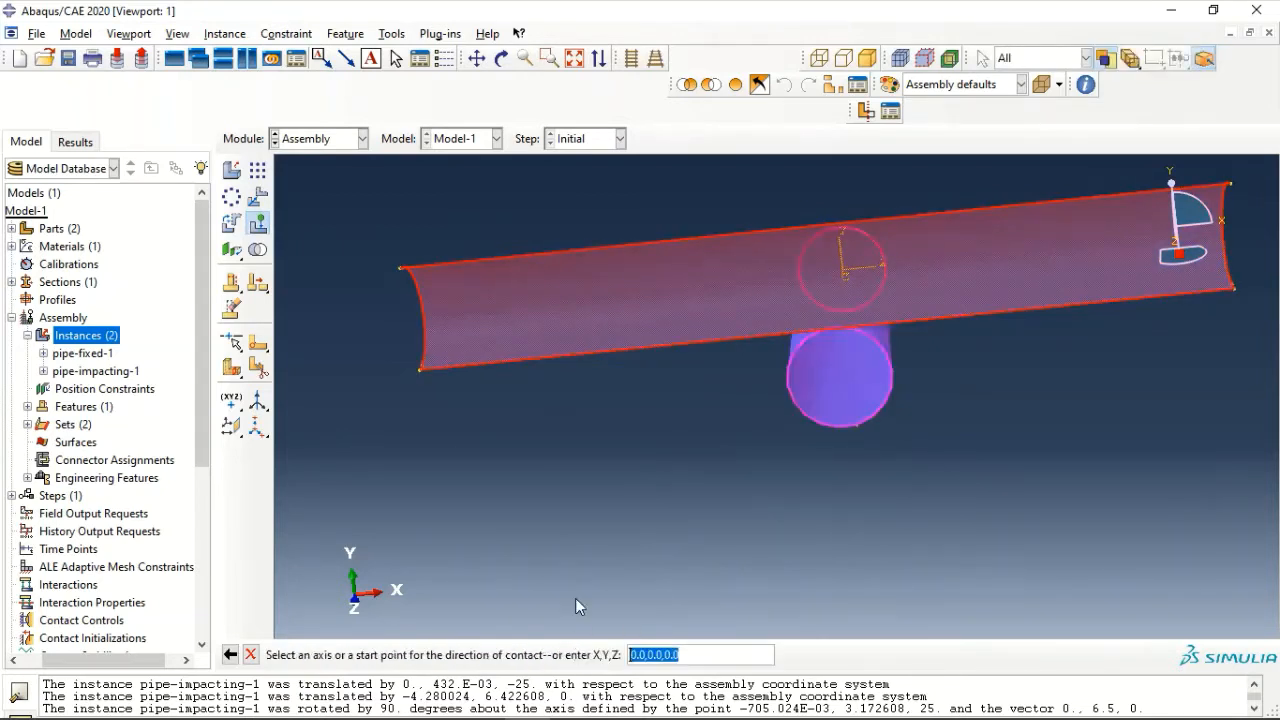
click(419, 369)
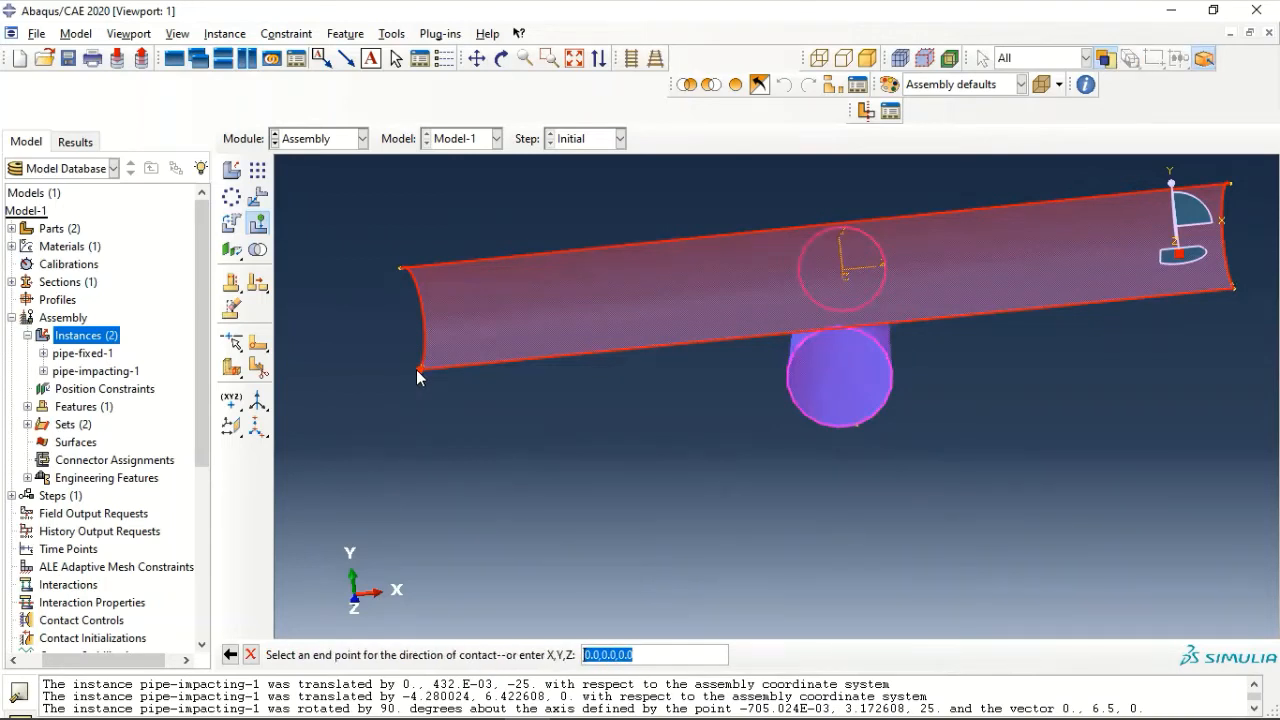
click(401, 269)
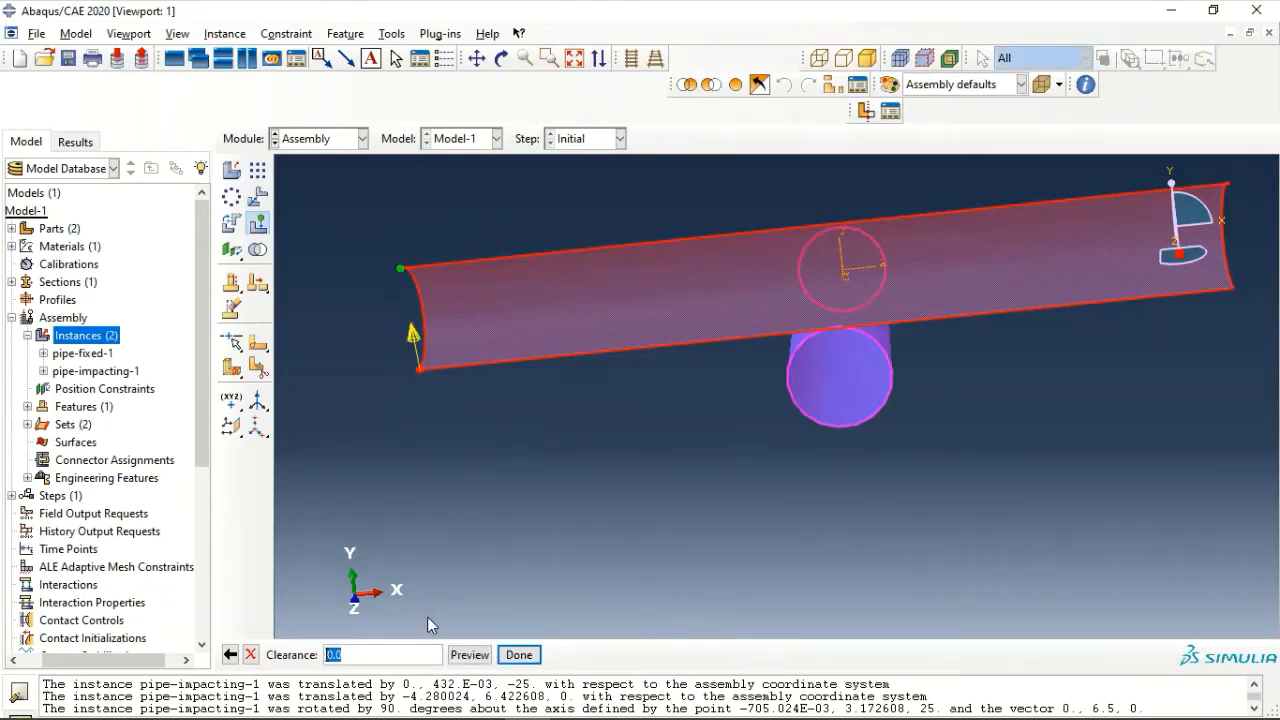
- Set the contact clearance to -0.432, preview the impacting pipe's position, and apply the translation
text(0.432)
click(471, 655)
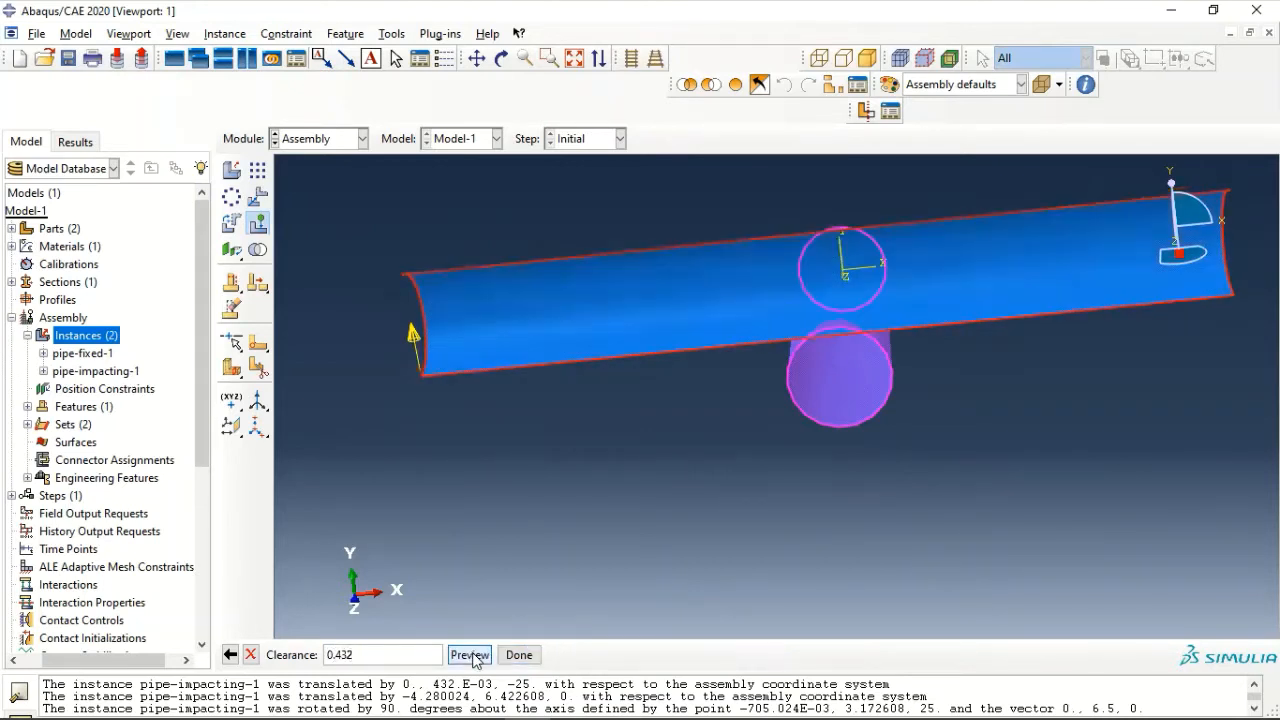
click(328, 655)
text(-)
click(469, 655)
scroll(857, 347, up, 4)
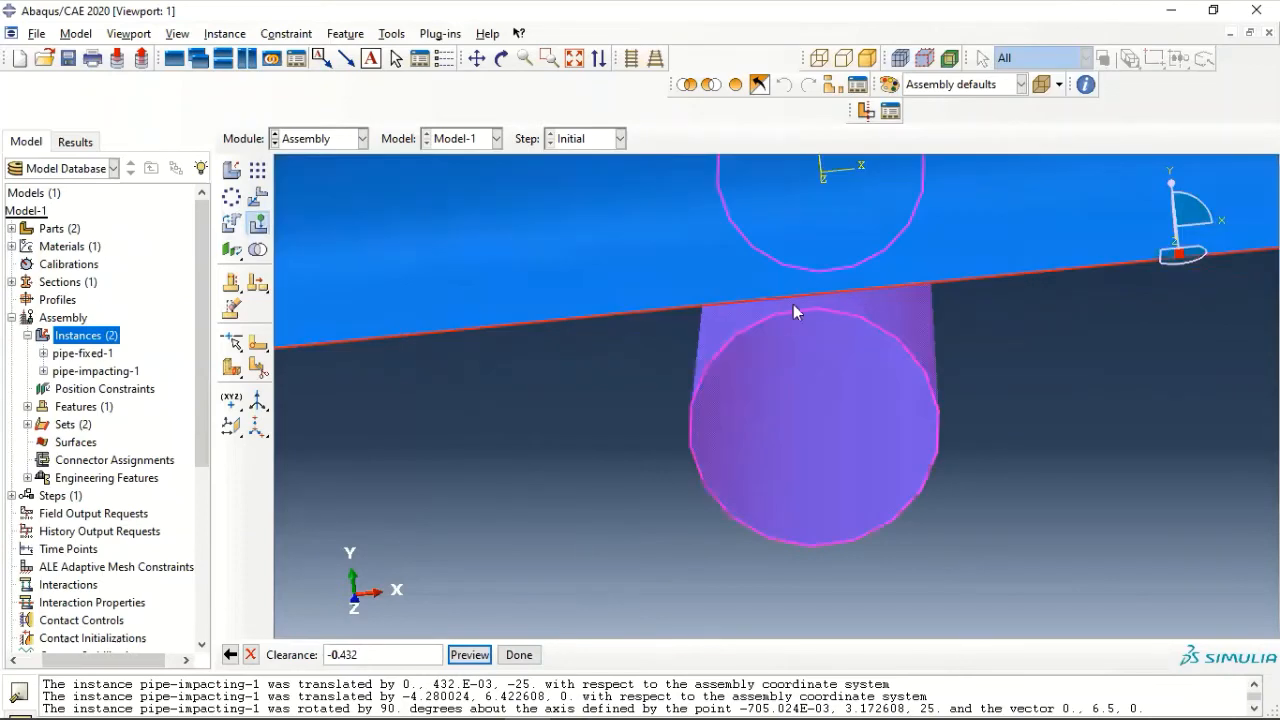
click(519, 655)
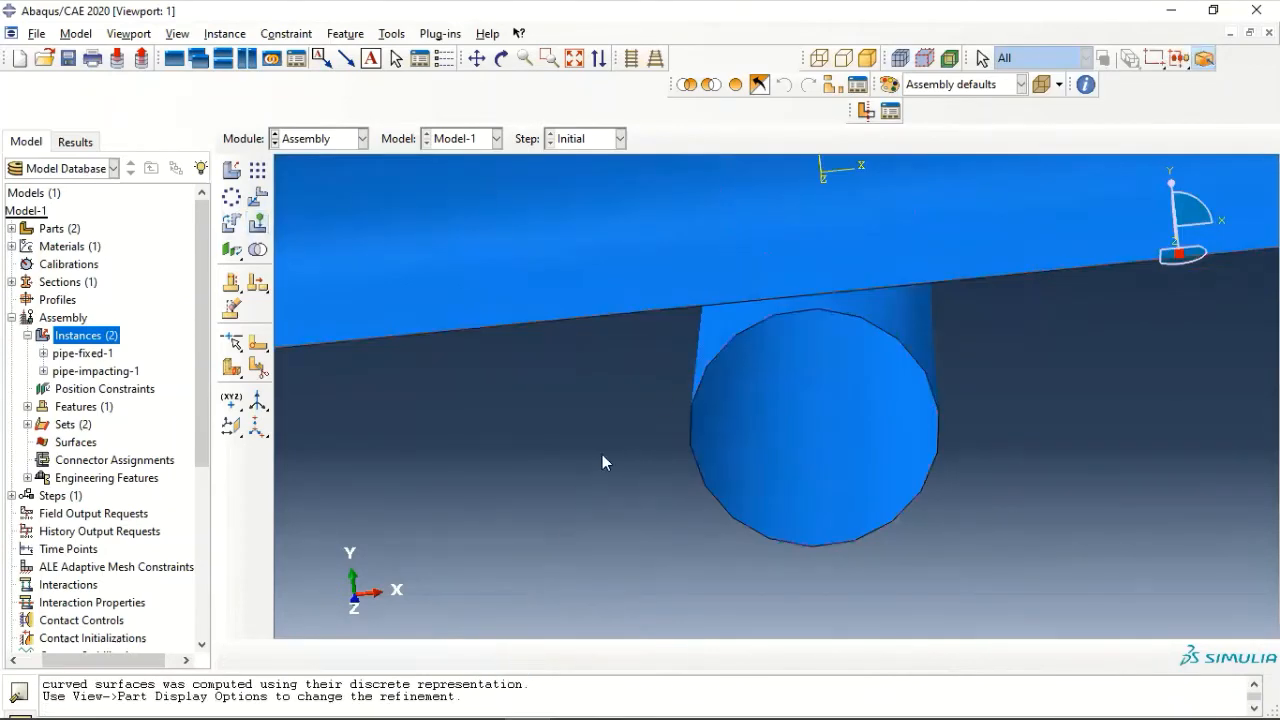
scroll(662, 377, down, 5)
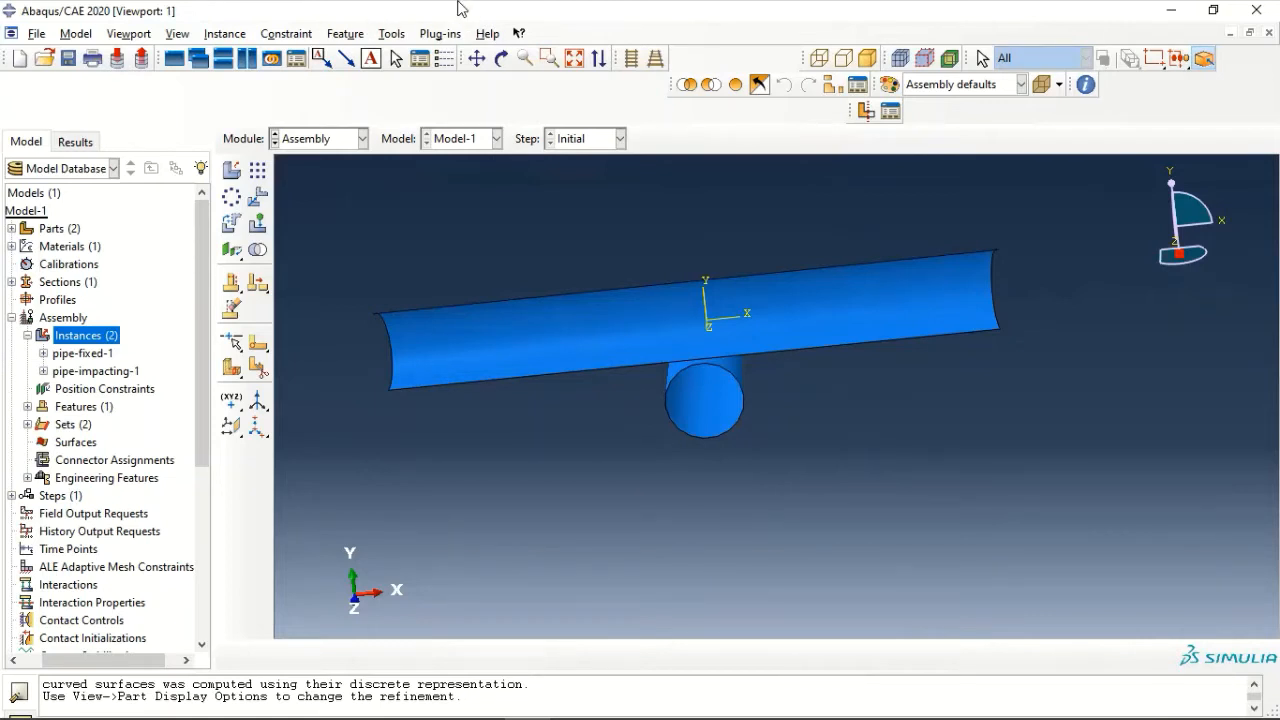
- Create an assembly reference point at the centre of the impacting pipe's end arc on the positive X side
click(391, 34)
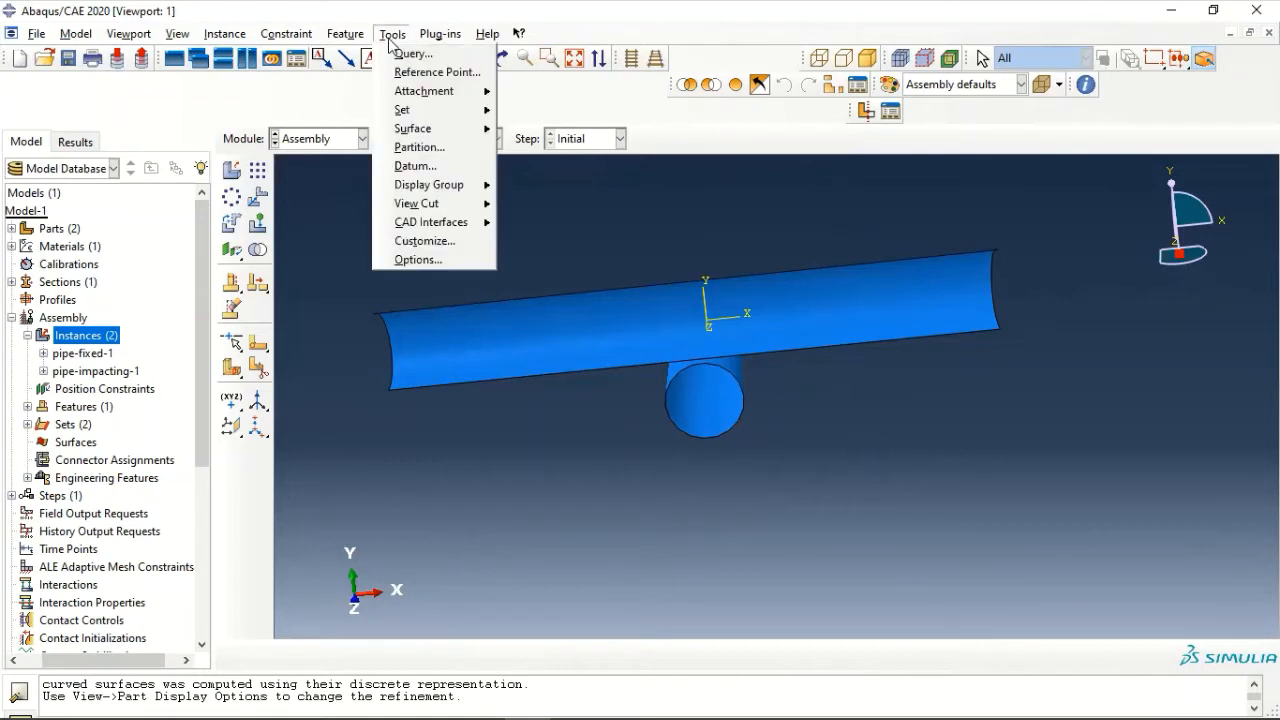
click(415, 73)
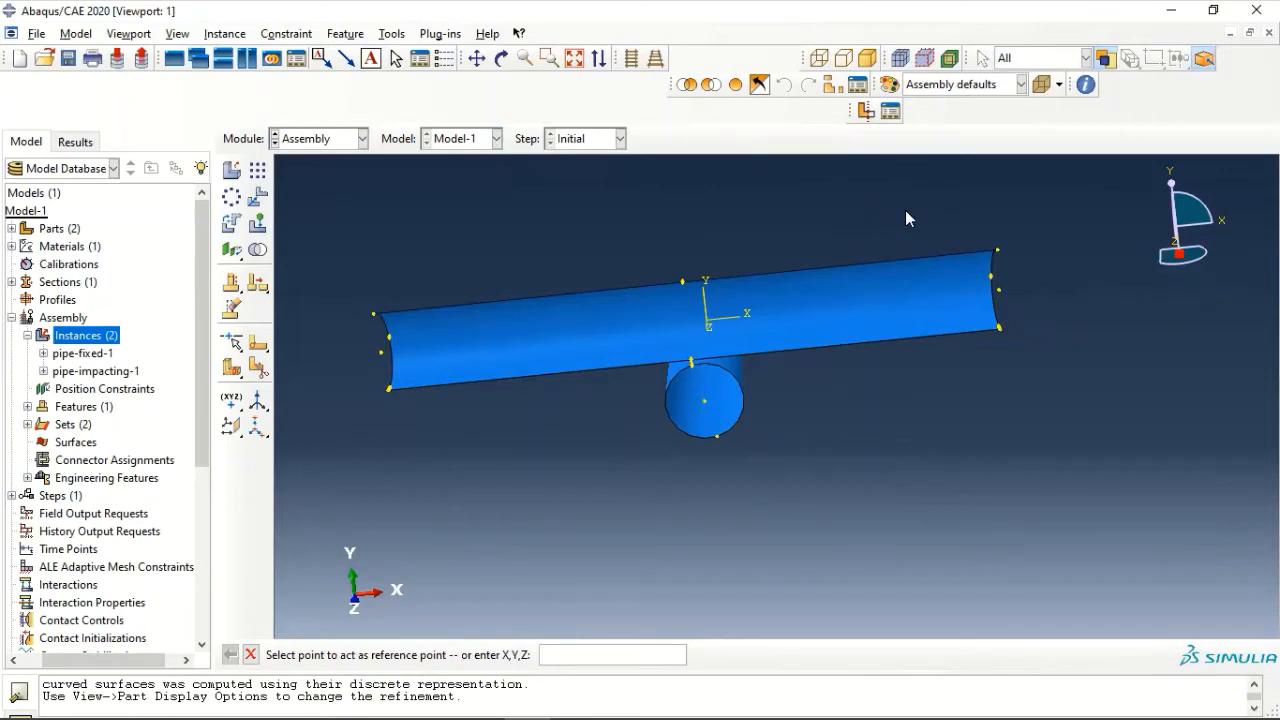
ctrl+alt+drag(1056, 324, 846, 324)
scroll(845, 330, up, 2)
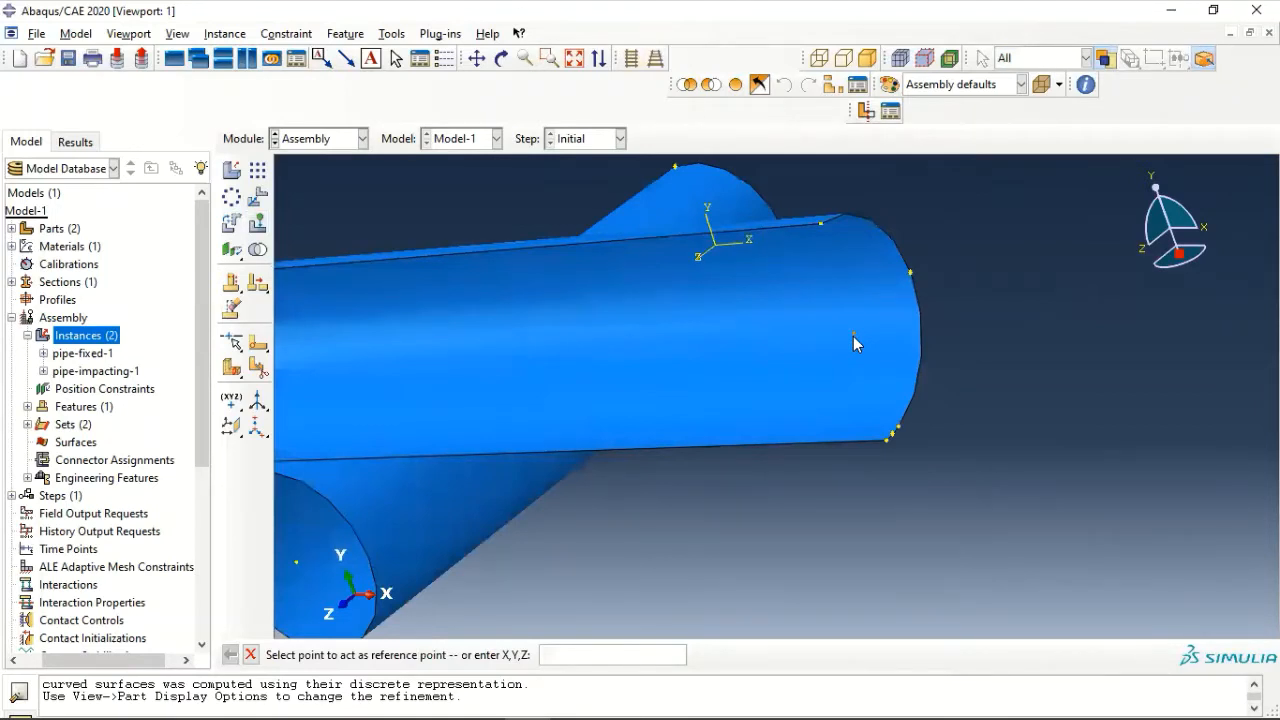
click(853, 333)
key(Escape)
scroll(589, 394, down, 3)
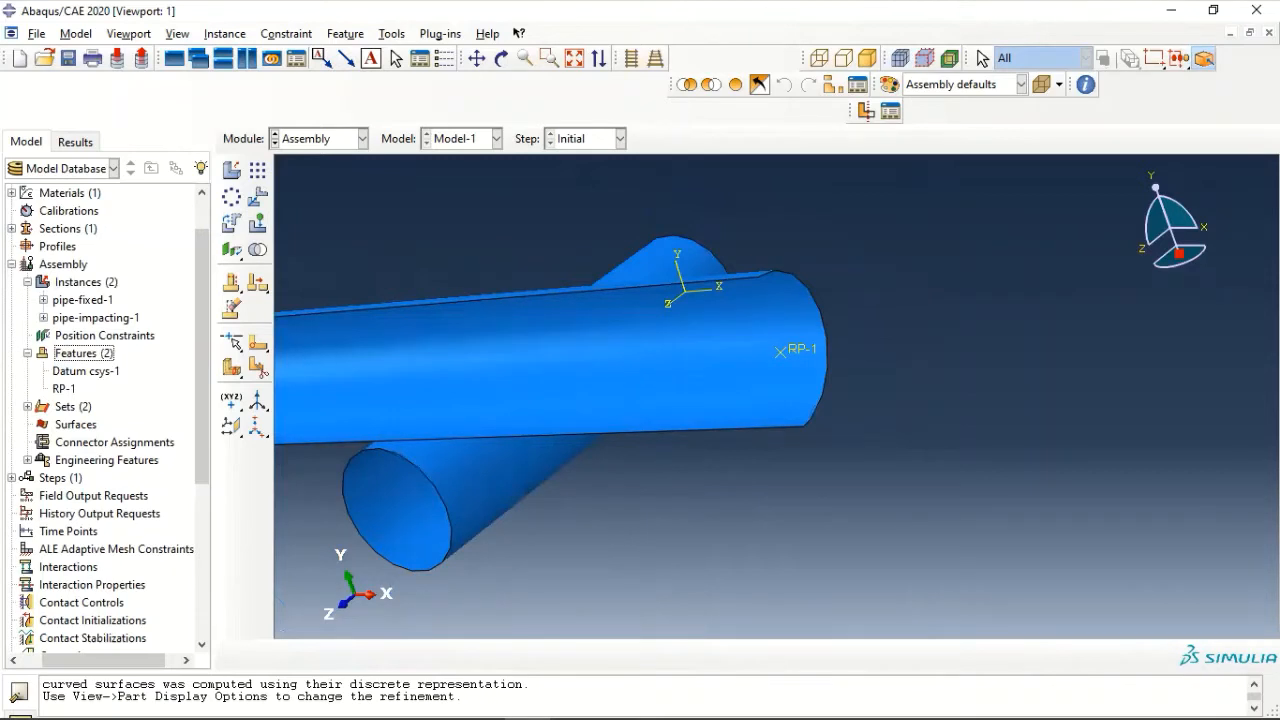
- Create a Dynamic, Explicit step after the Initial step with a time period of 0.015
double_click(47, 479)
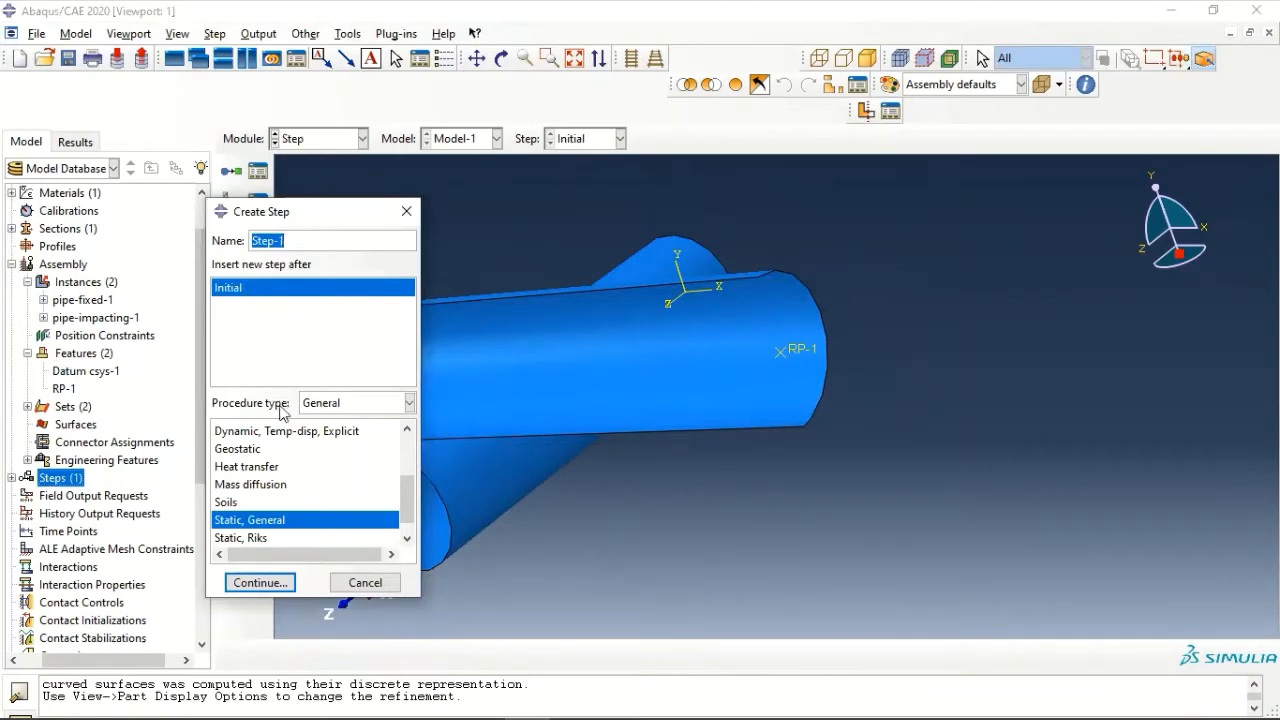
scroll(288, 448, up, 2)
click(292, 518)
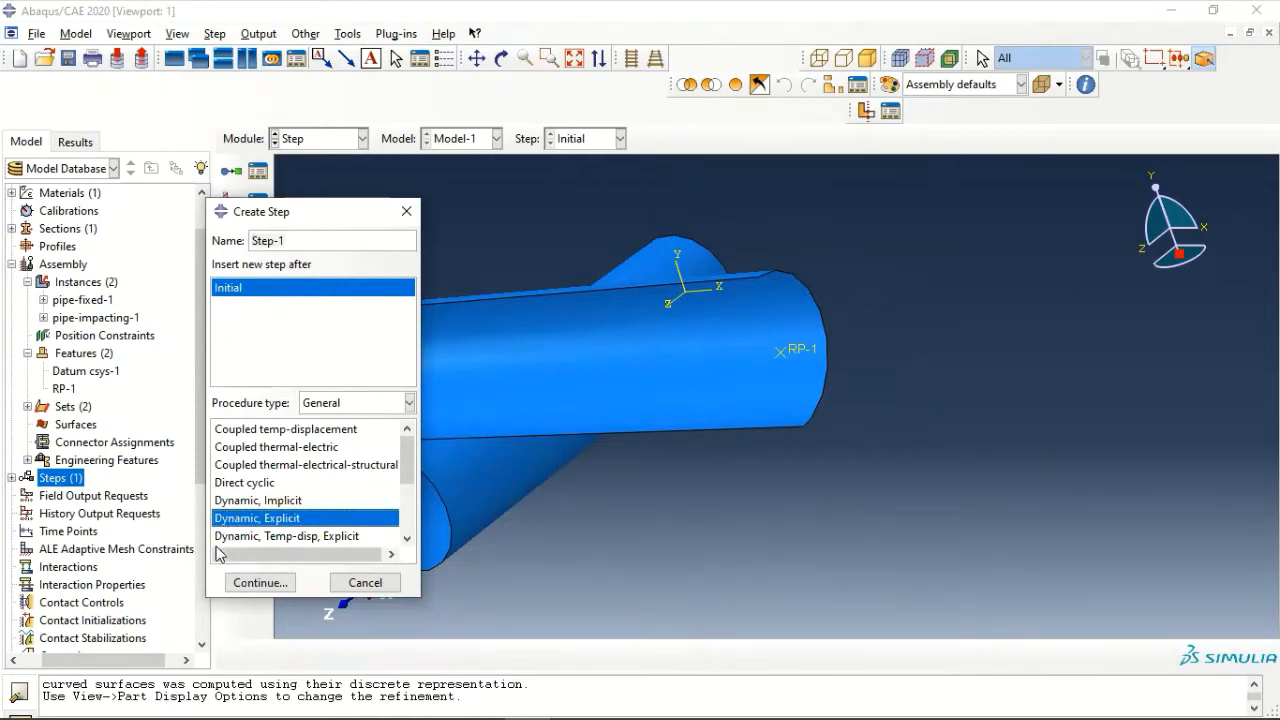
click(250, 586)
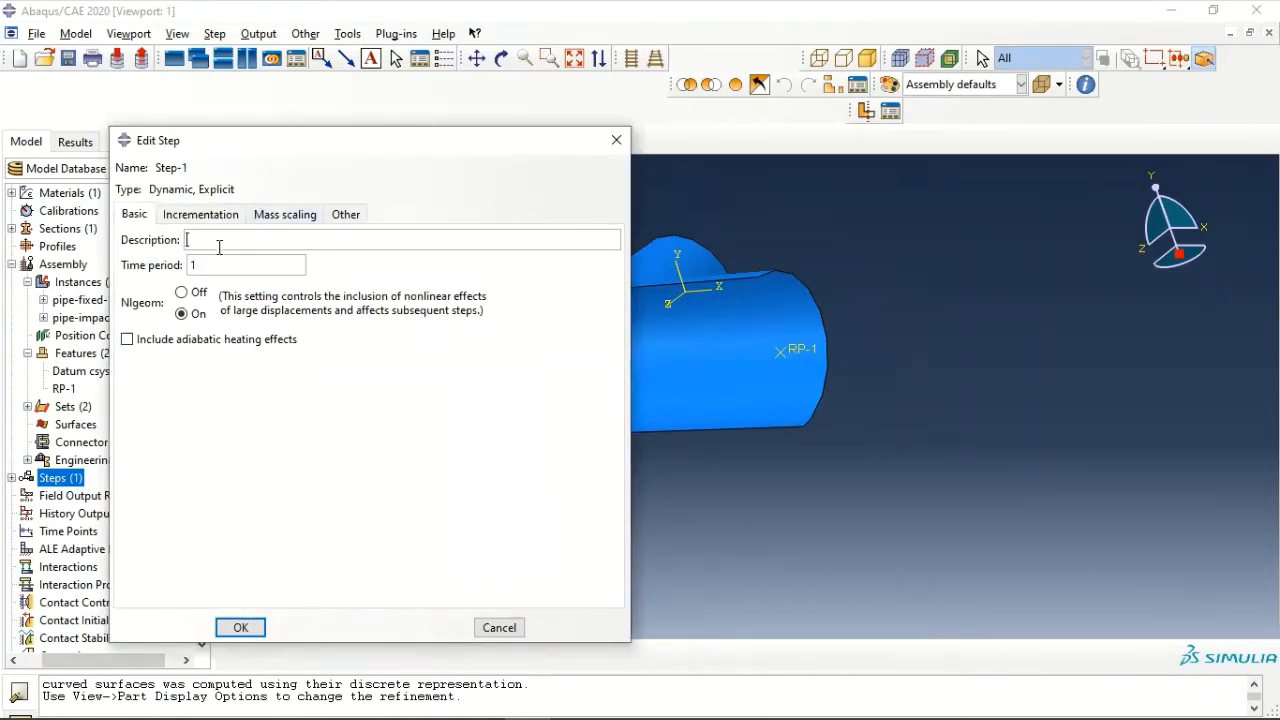
key(Tab)
text(0.015)
click(241, 627)
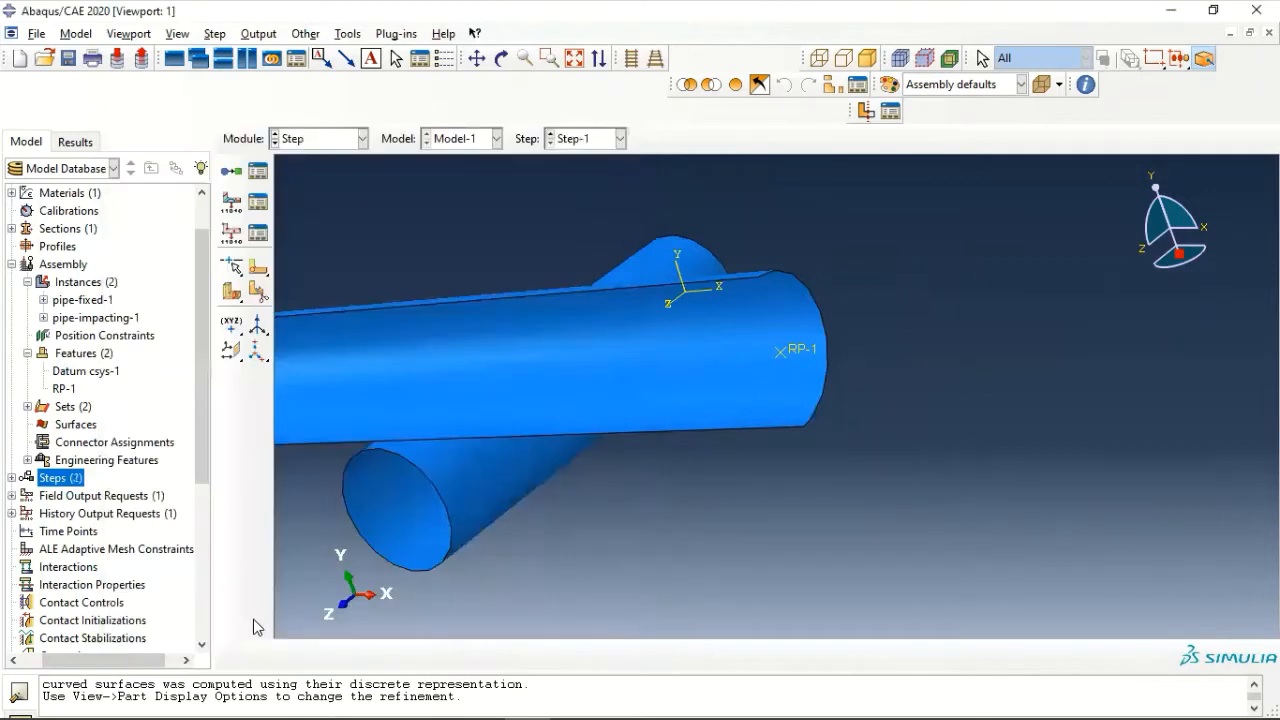
- Edit field output request F-Output-1 to use 12 evenly spaced time intervals
ctrl+alt+middle_drag(424, 323, 720, 317)
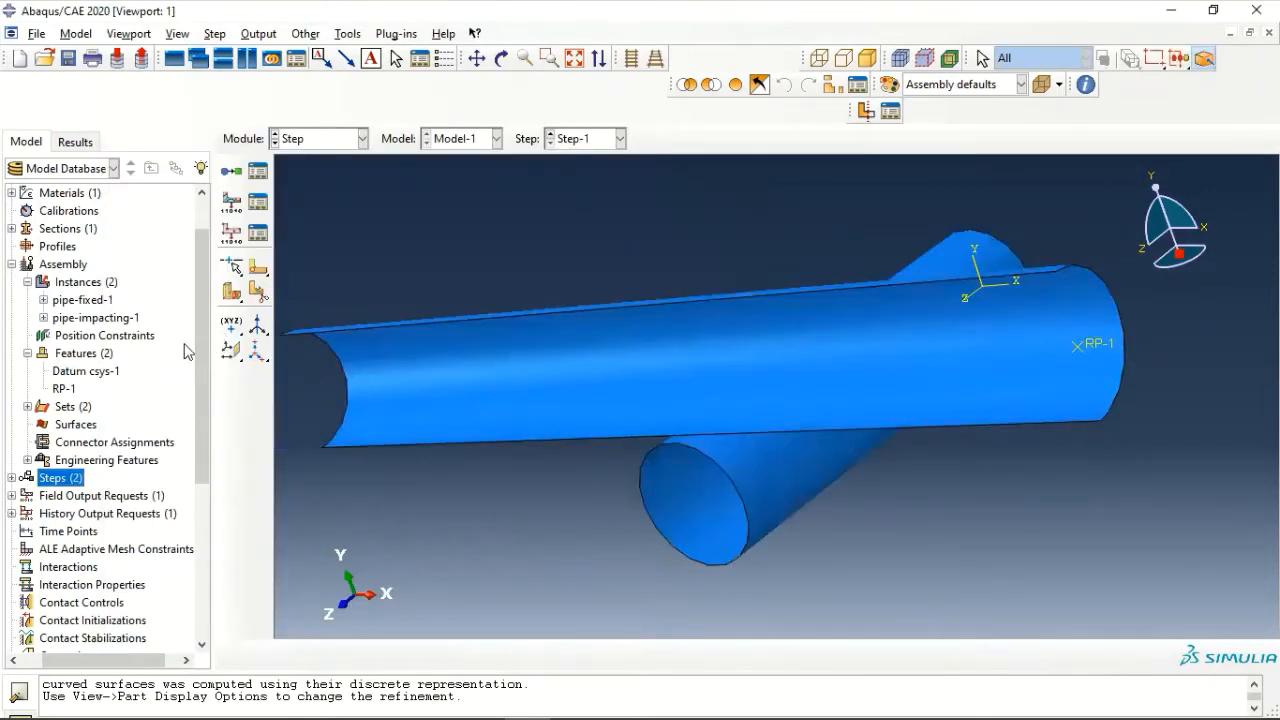
scroll(128, 415, down, 2)
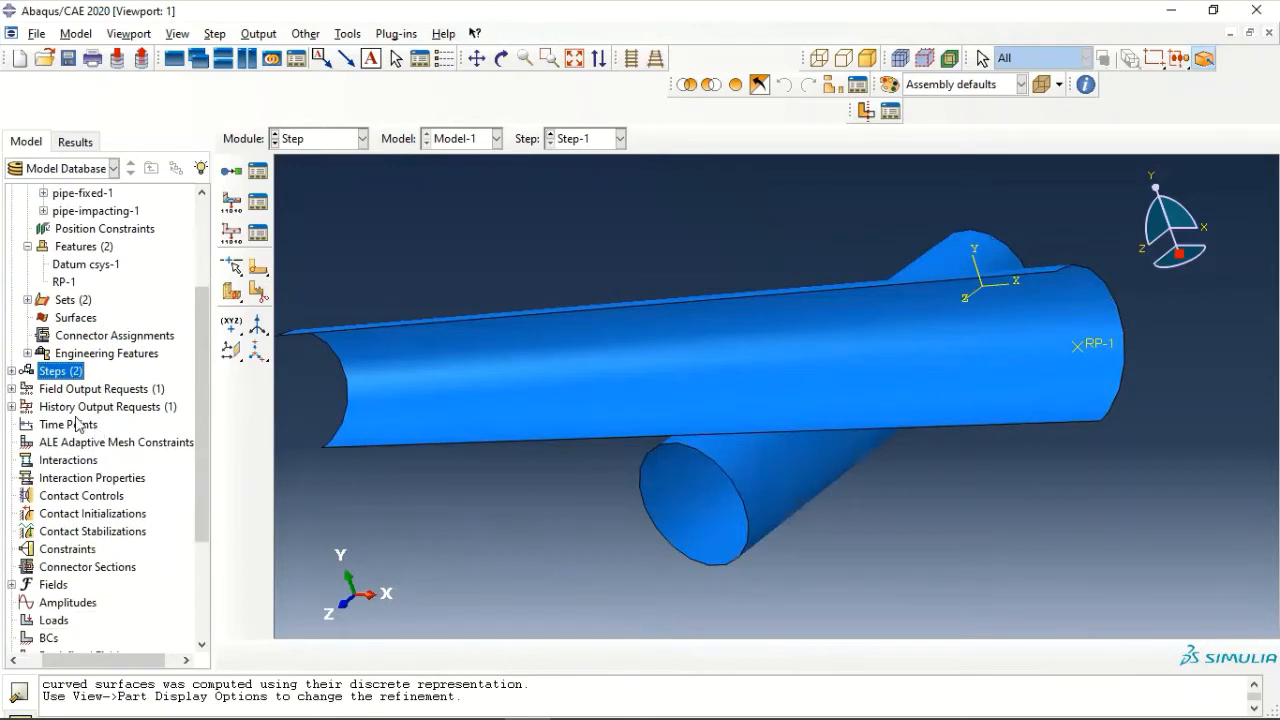
click(11, 389)
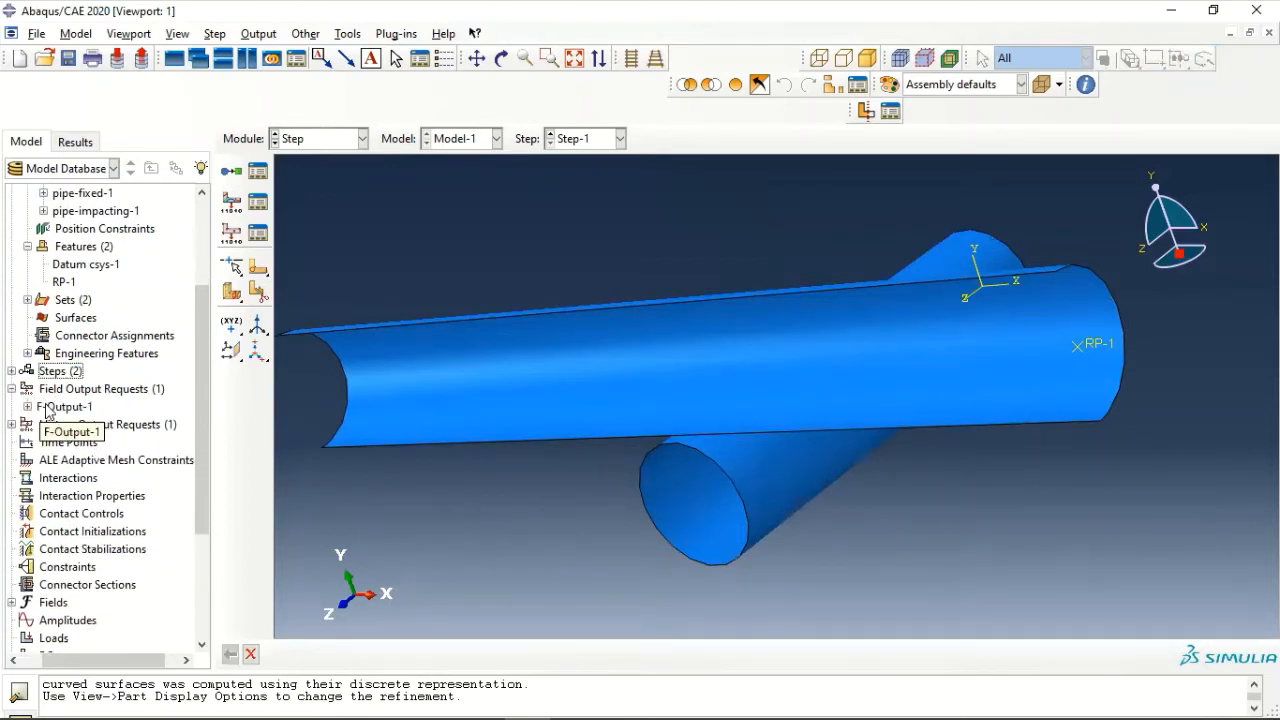
click(47, 407)
right_click(47, 407)
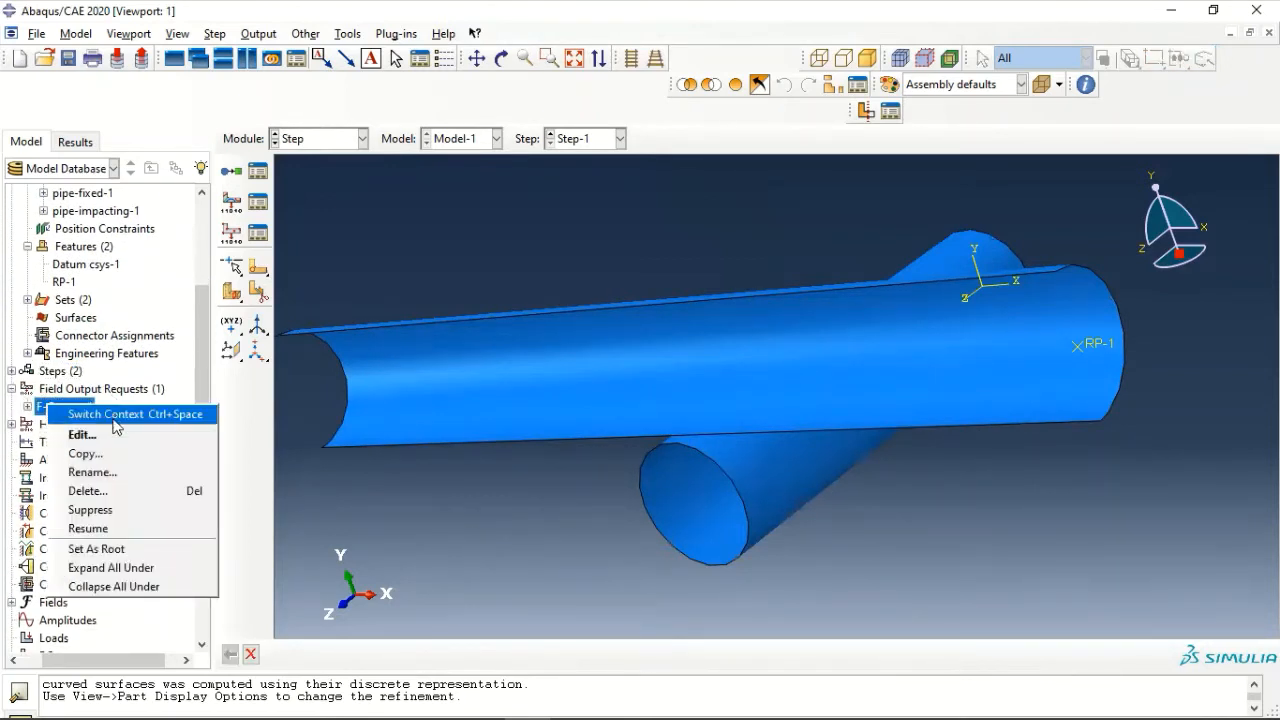
click(84, 435)
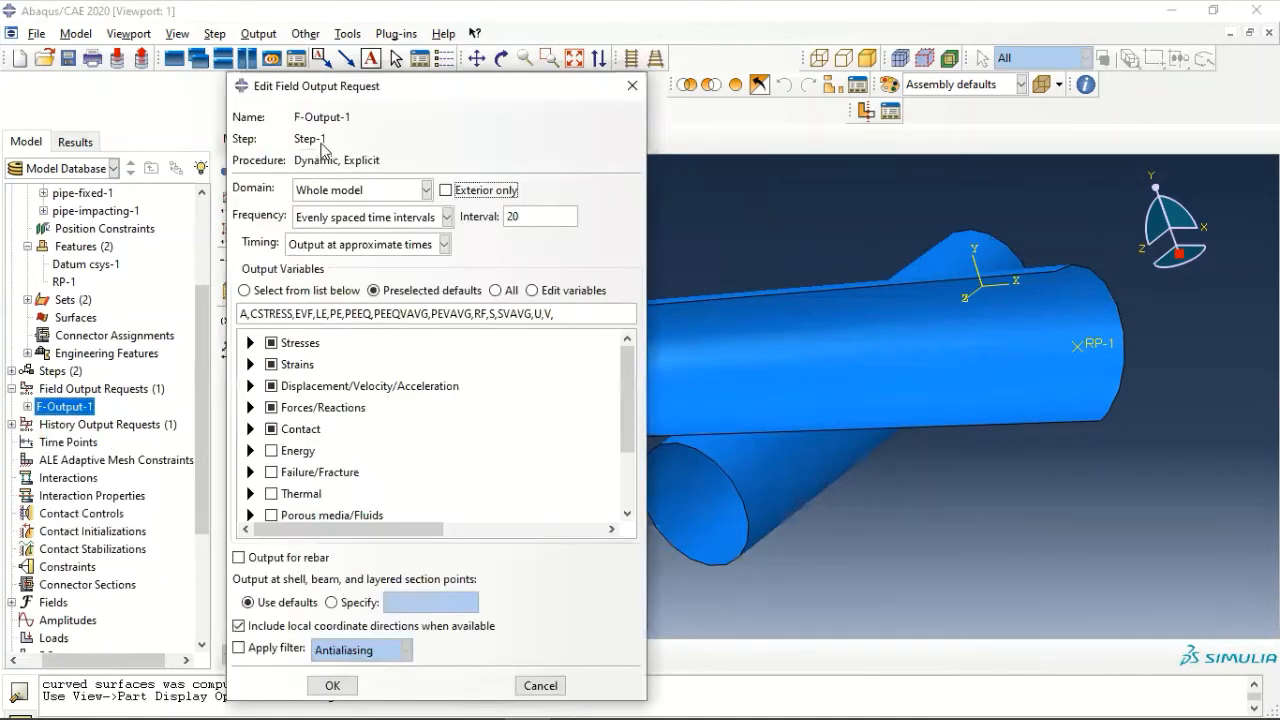
drag(328, 97, 394, 53)
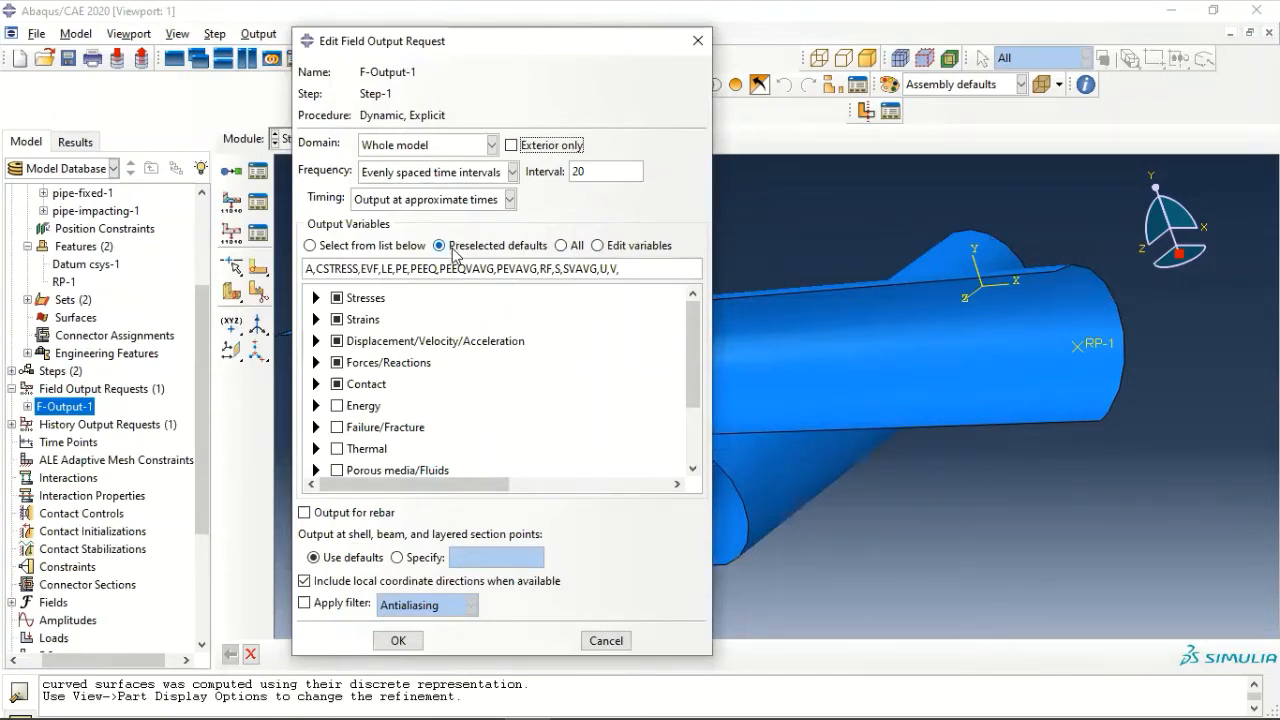
drag(623, 171, 512, 171)
text(12)
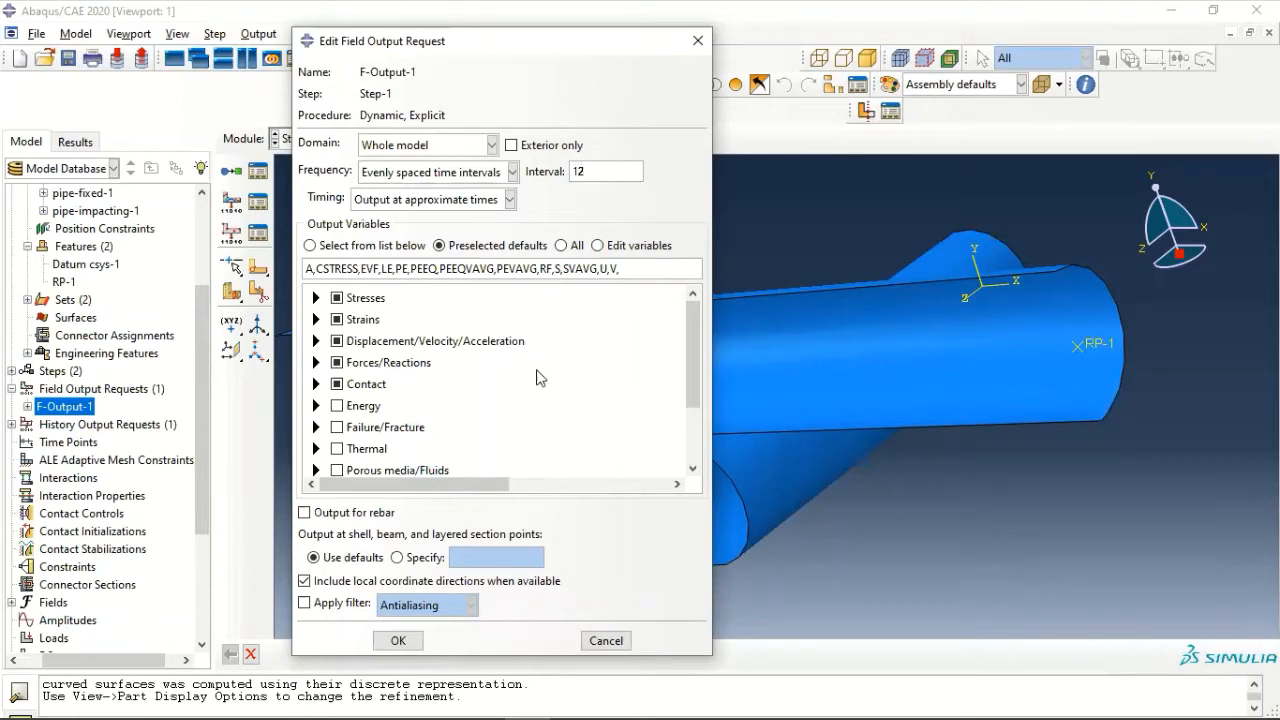
click(399, 640)
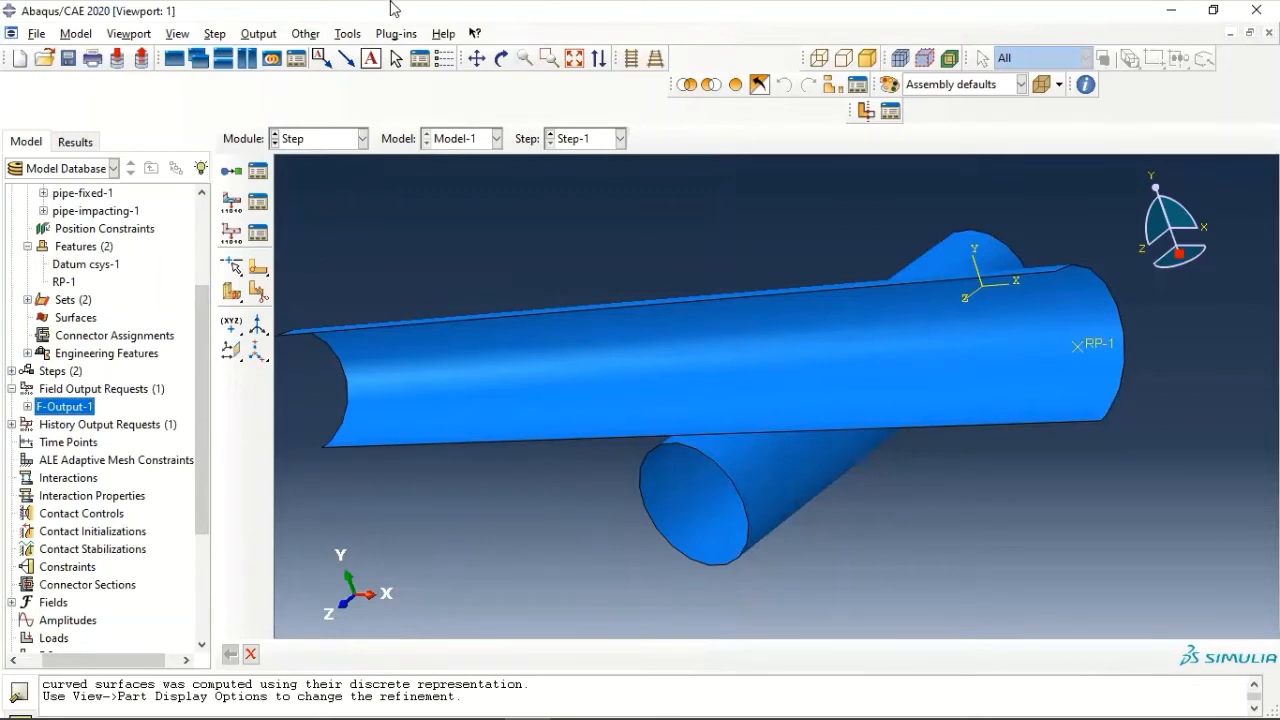
- Create an assembly geometry set named refpt containing reference point RP-1
scroll(140, 295, up, 2)
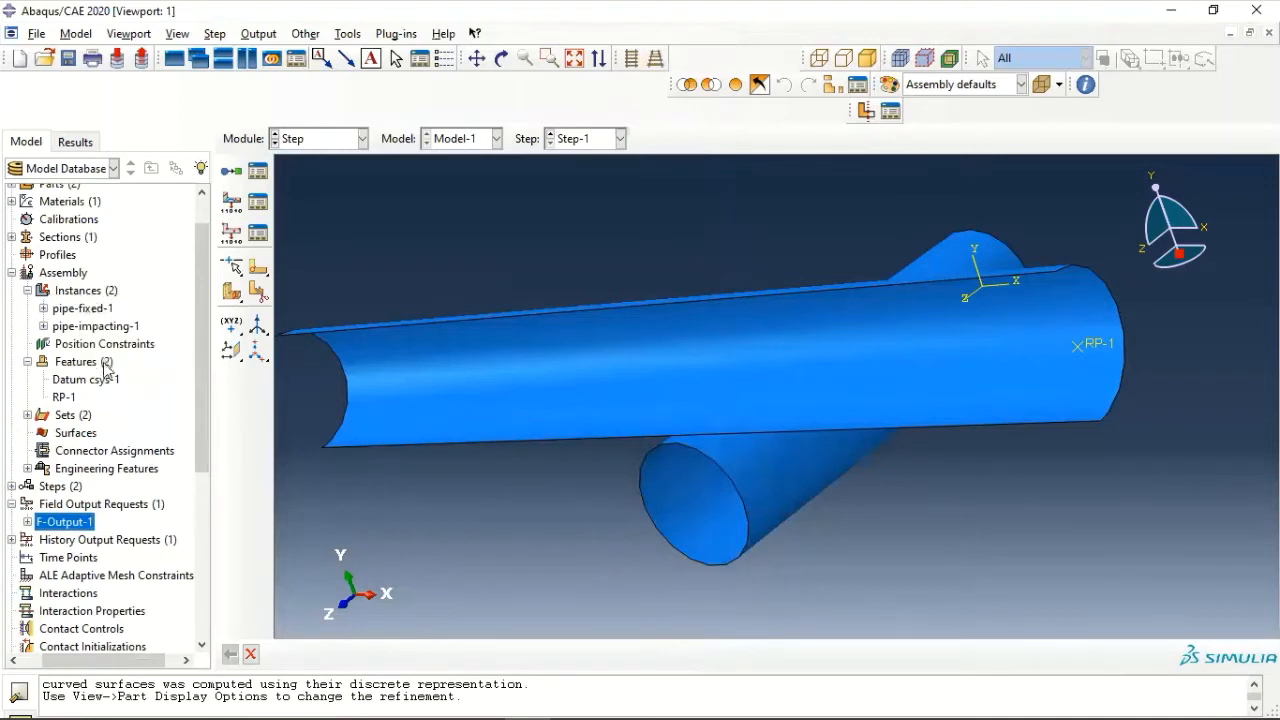
double_click(60, 418)
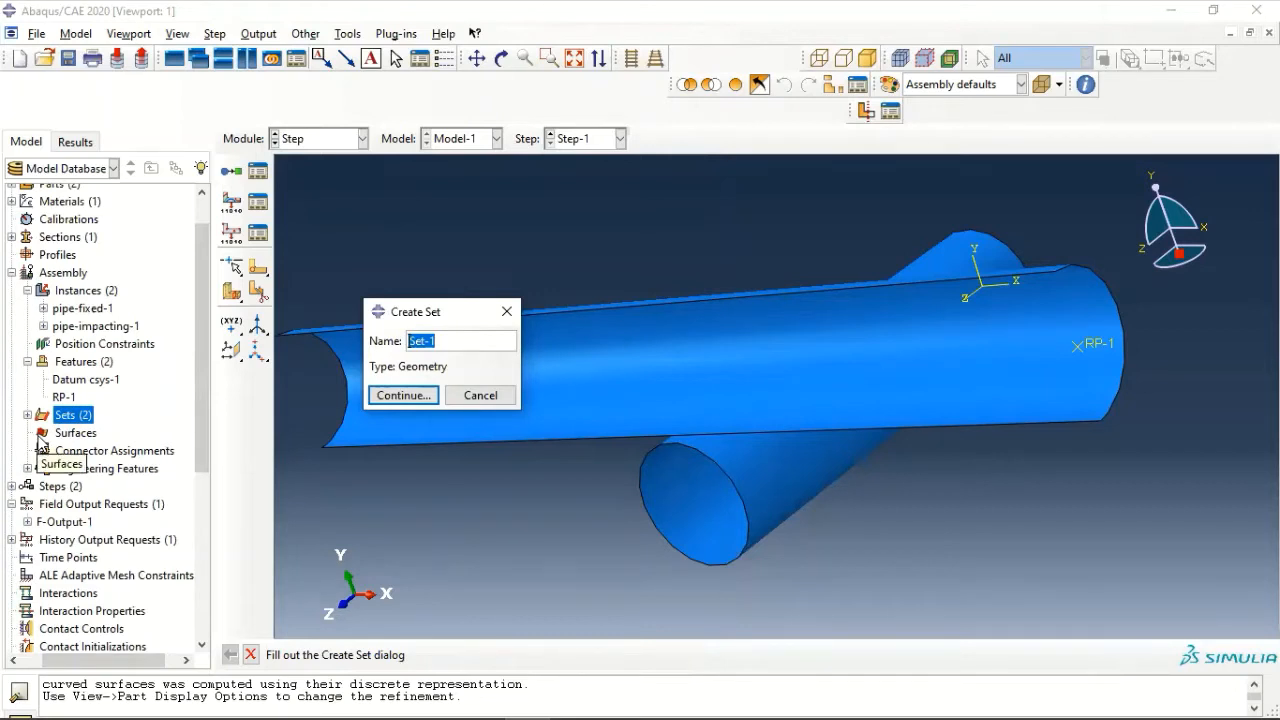
text(refpt)
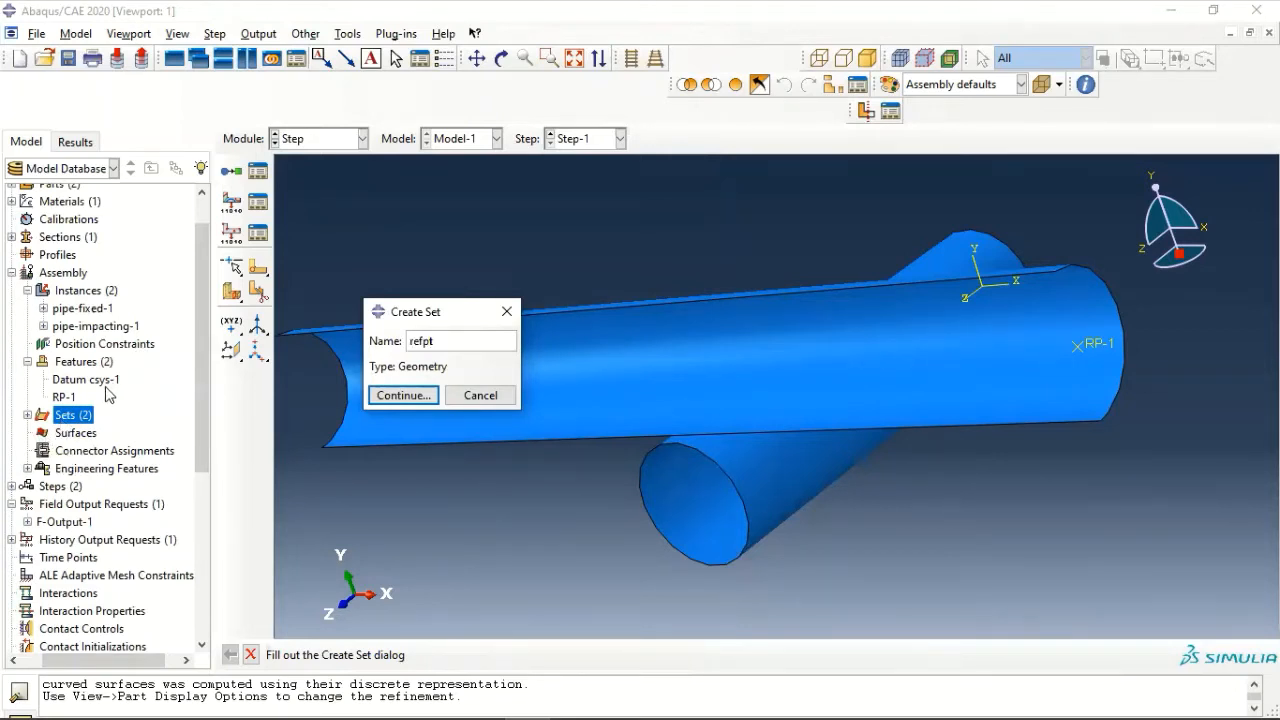
click(395, 396)
click(422, 445)
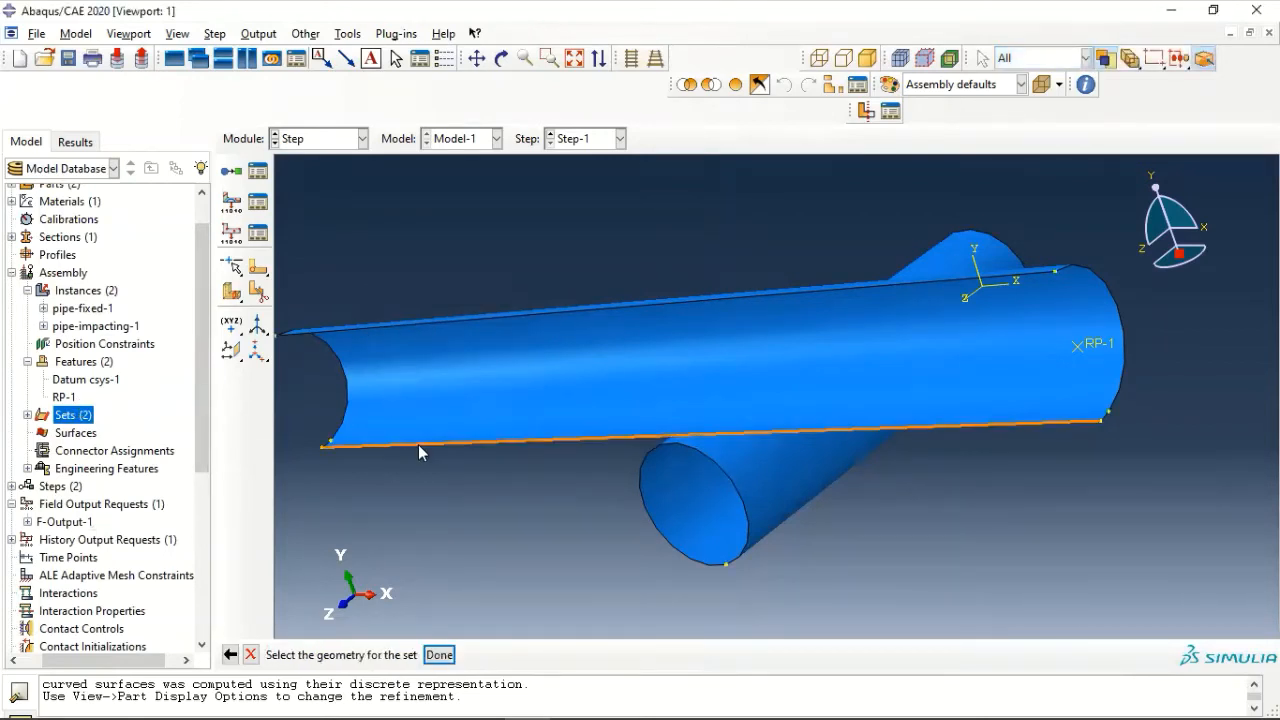
click(1081, 347)
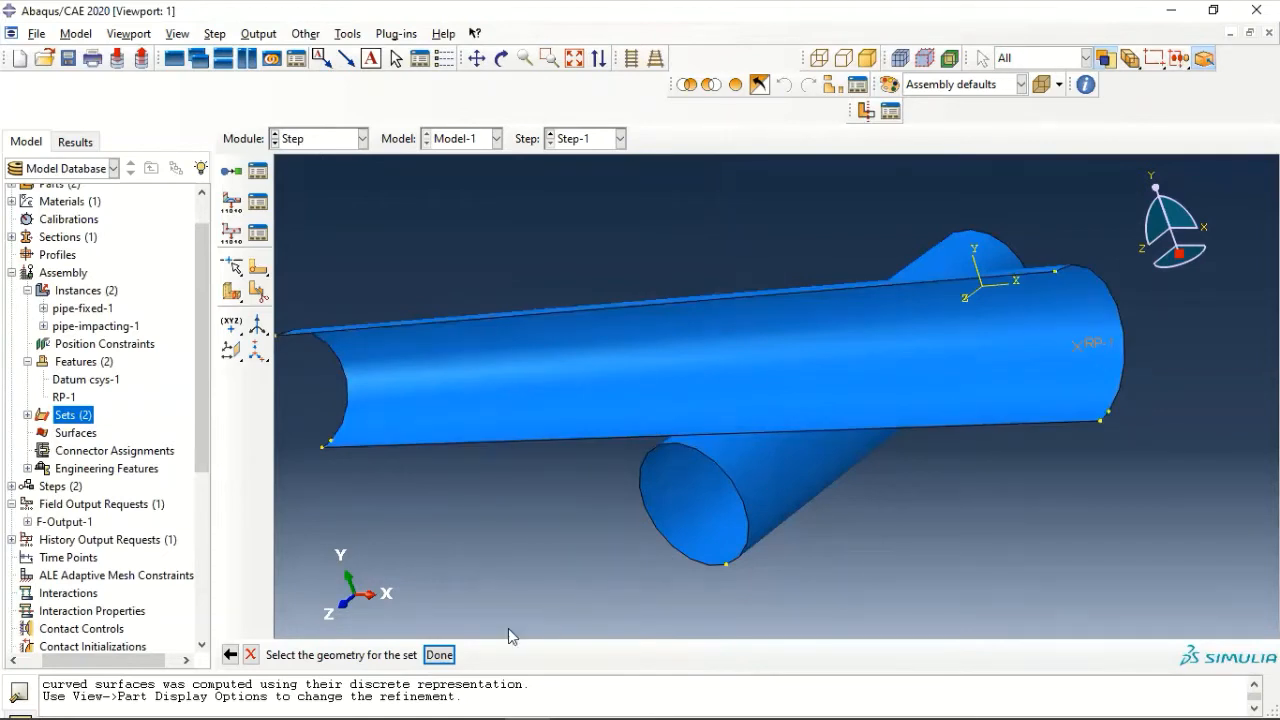
click(440, 655)
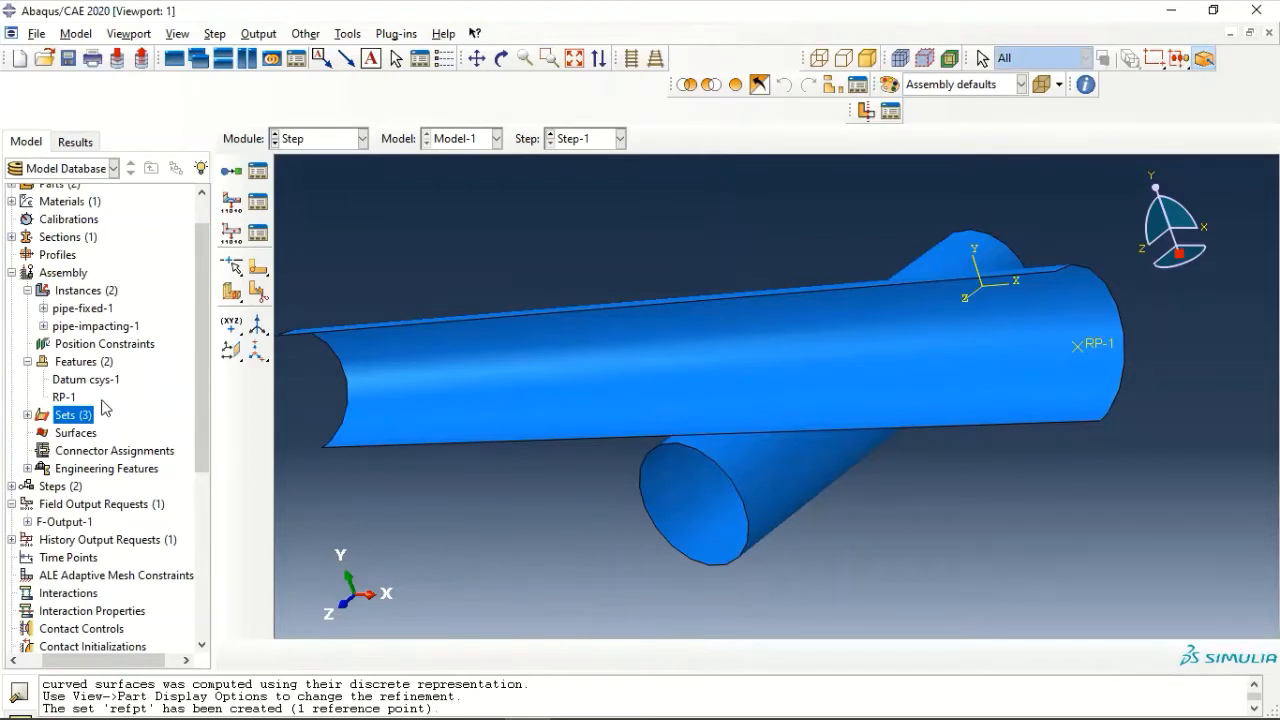
scroll(85, 450, down, 2)
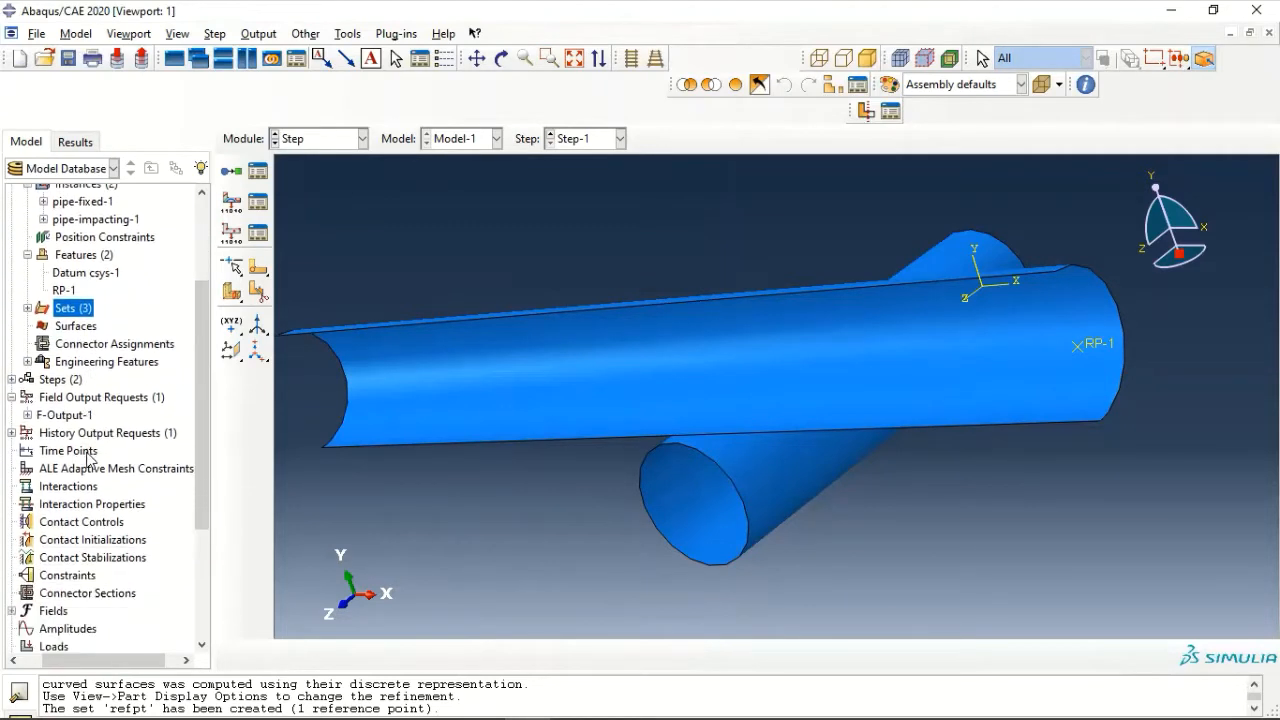
click(50, 433)
double_click(48, 436)
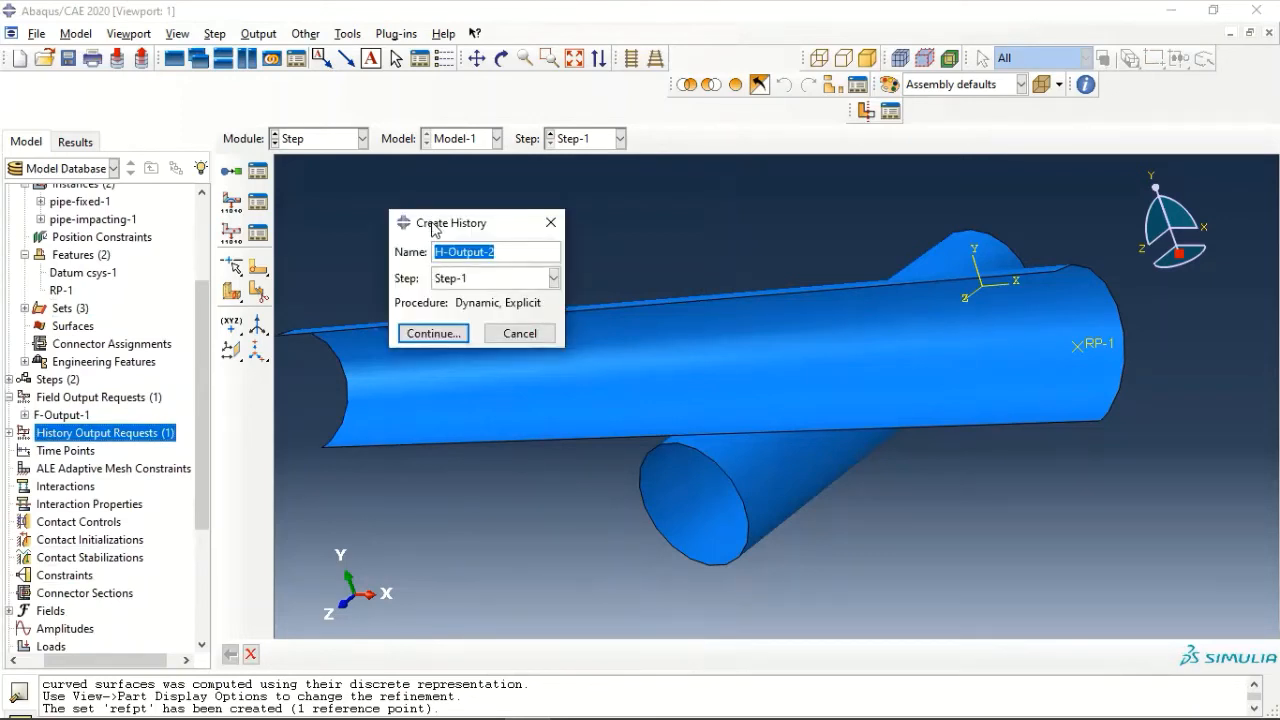
click(559, 222)
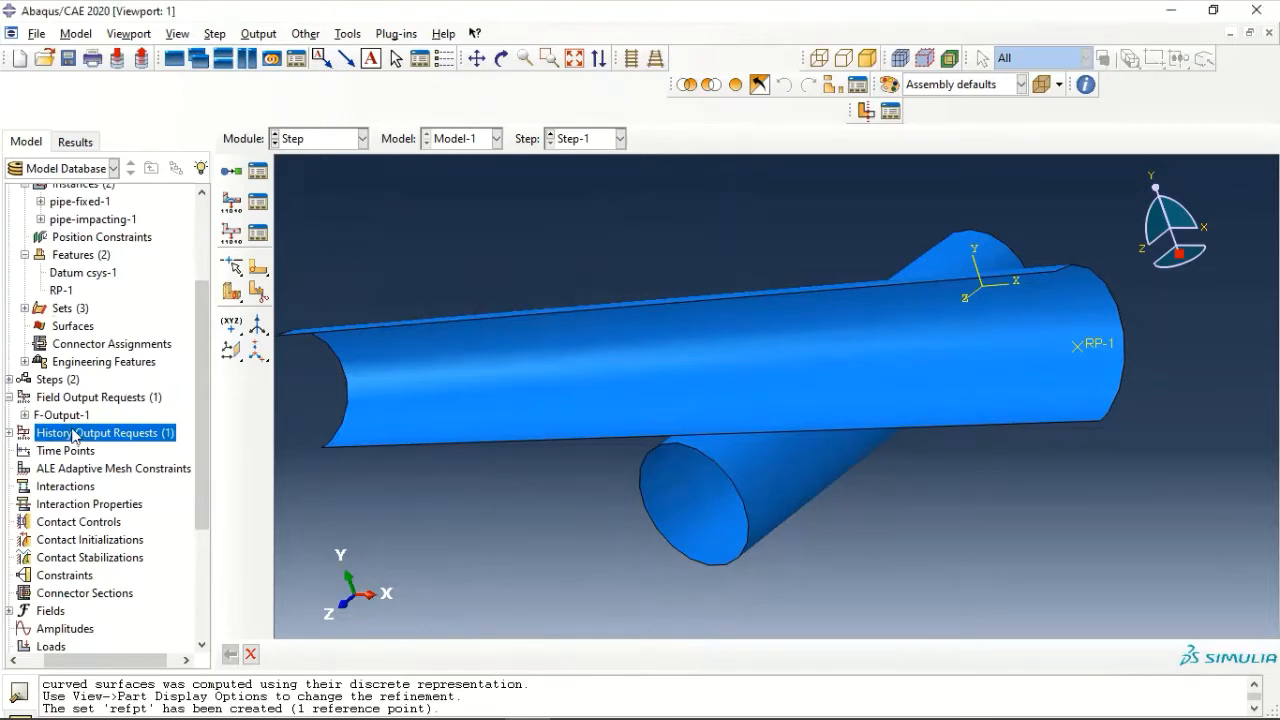
- Edit history output request H-Output-1 to use the set refpt as its domain with 100 evenly spaced time intervals
click(9, 432)
right_click(60, 452)
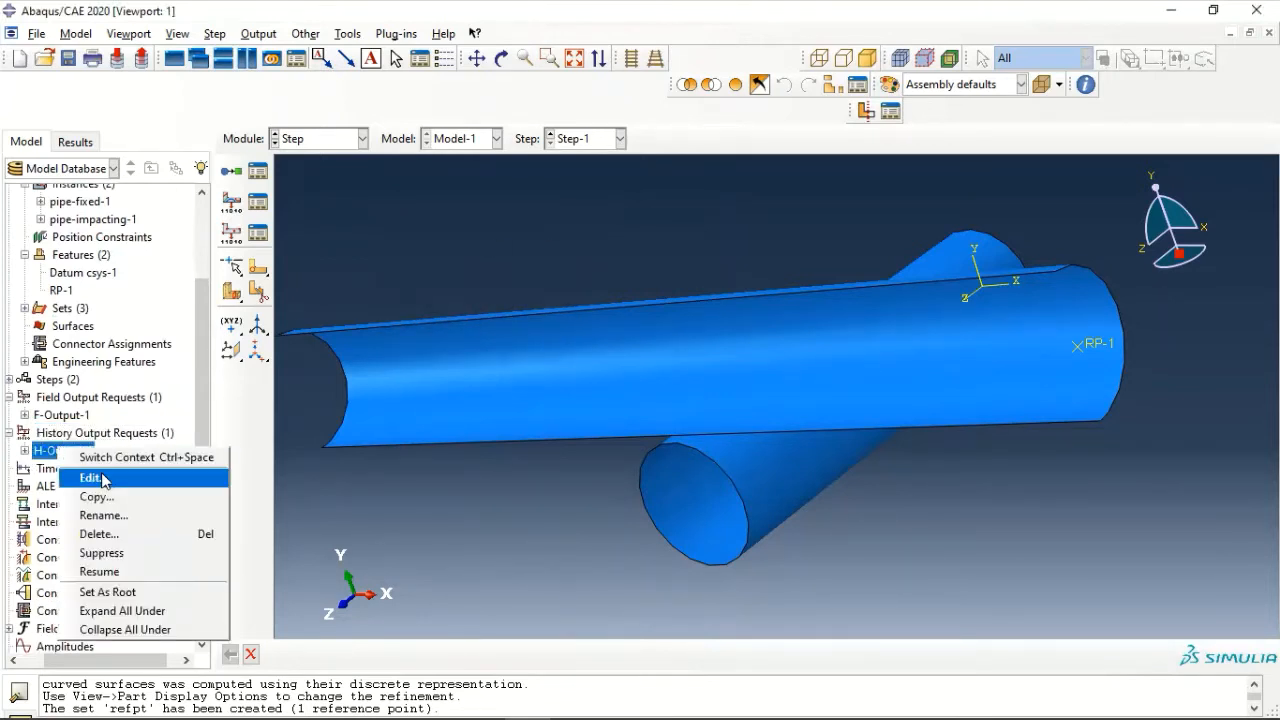
click(93, 478)
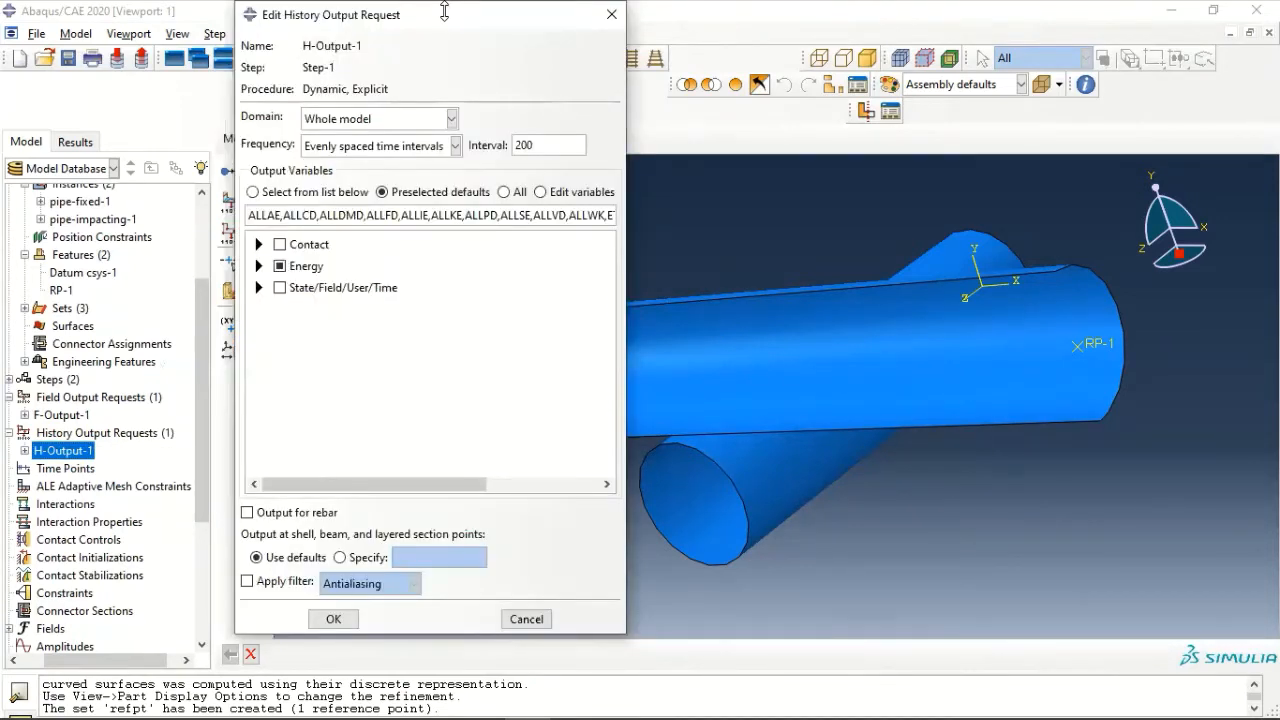
click(378, 118)
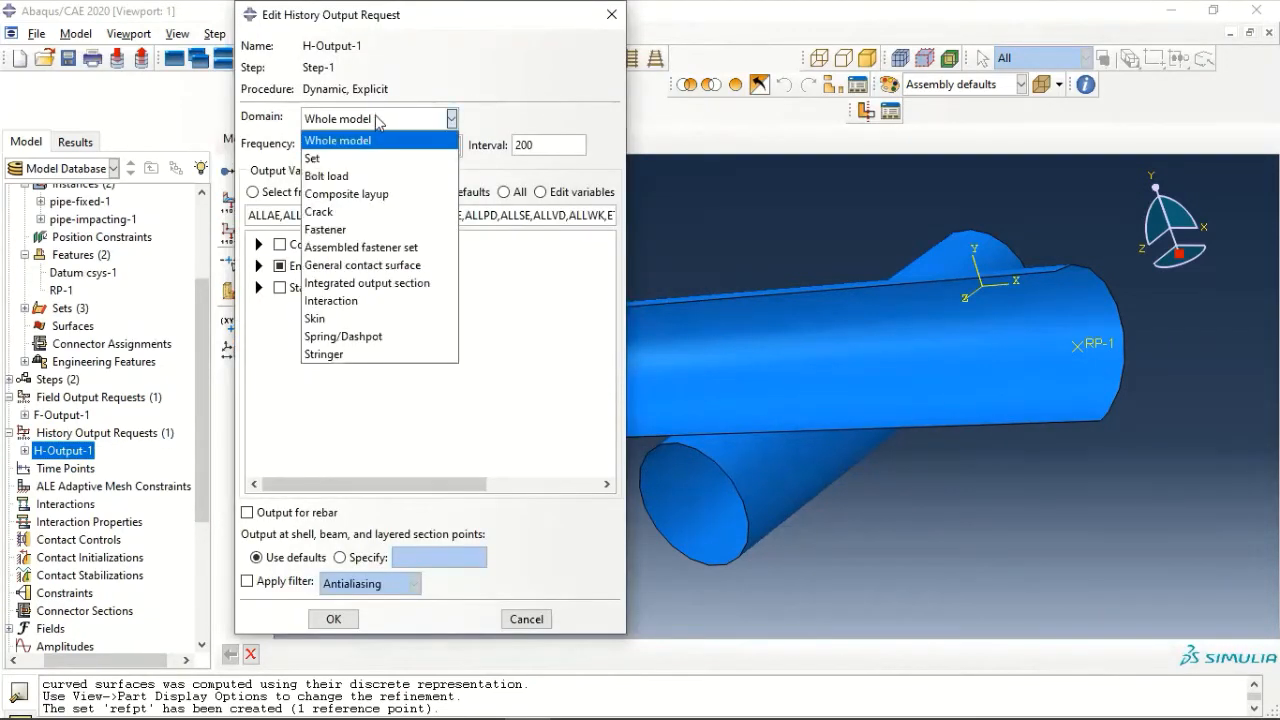
click(378, 154)
click(500, 120)
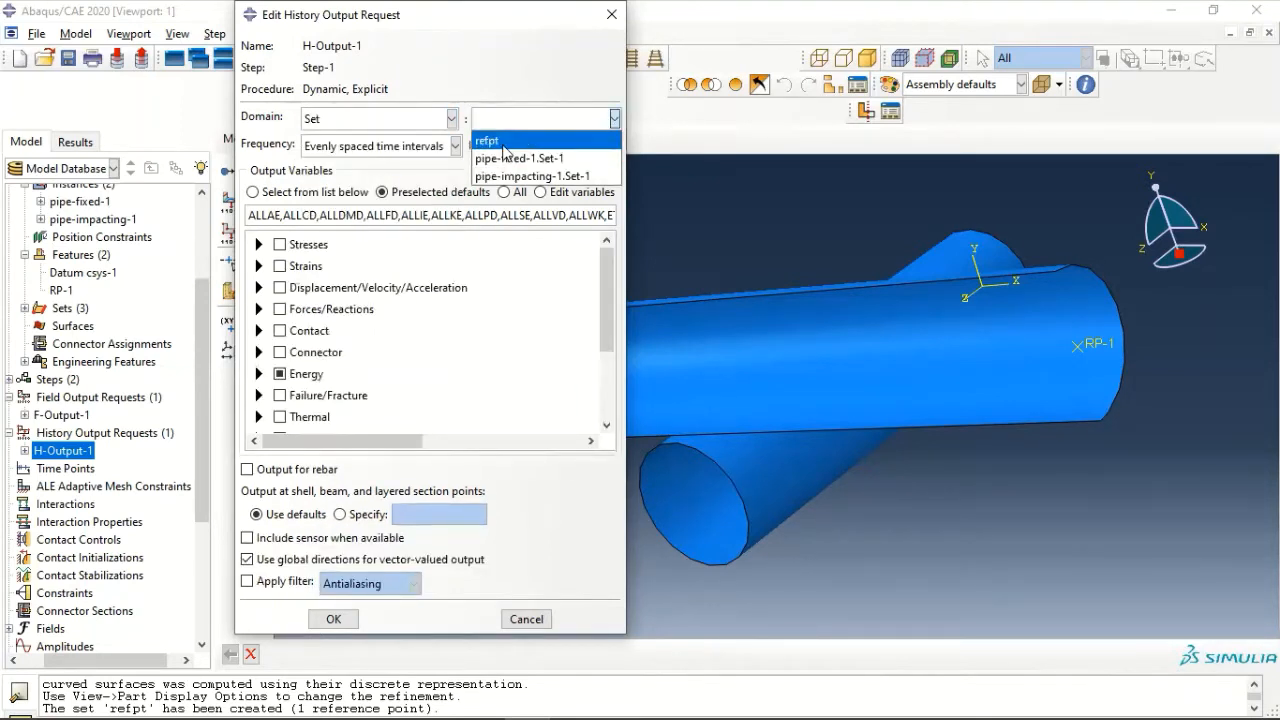
click(504, 140)
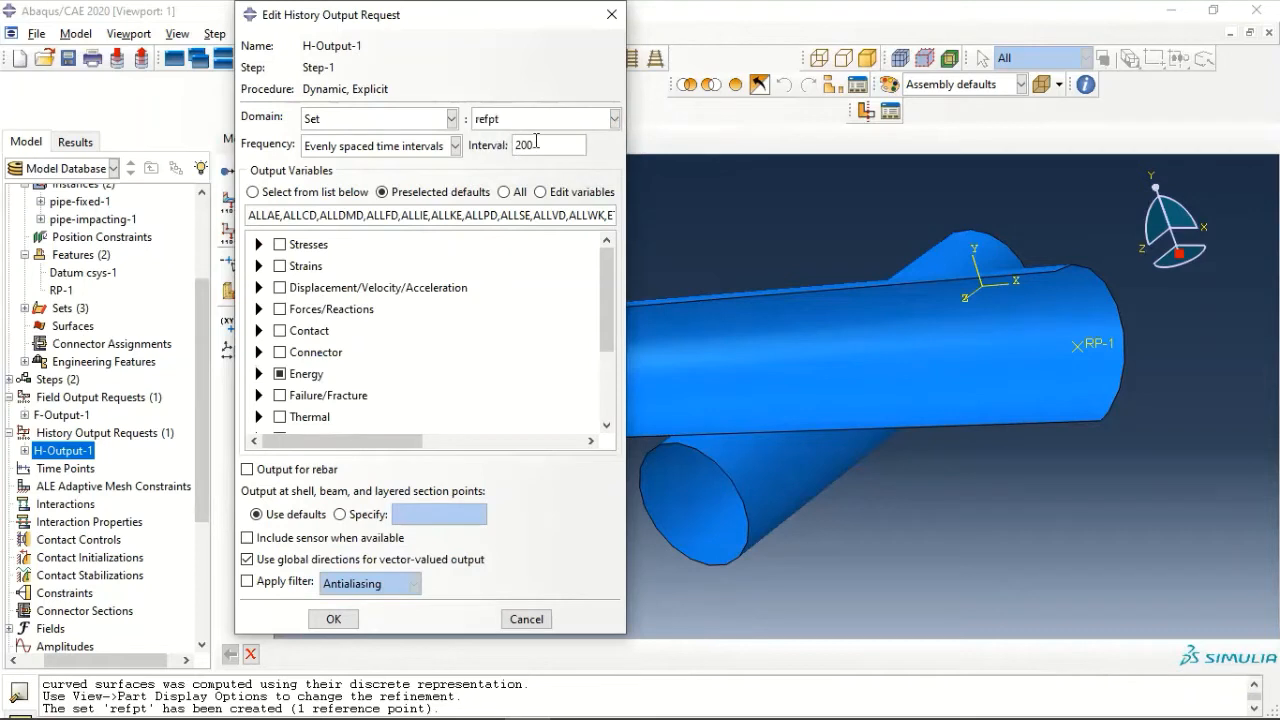
double_click(547, 147)
text(100)
- Select RF, Reaction forces and moments as the only history output variables of H-Output-1, excluding the energy variables
click(258, 310)
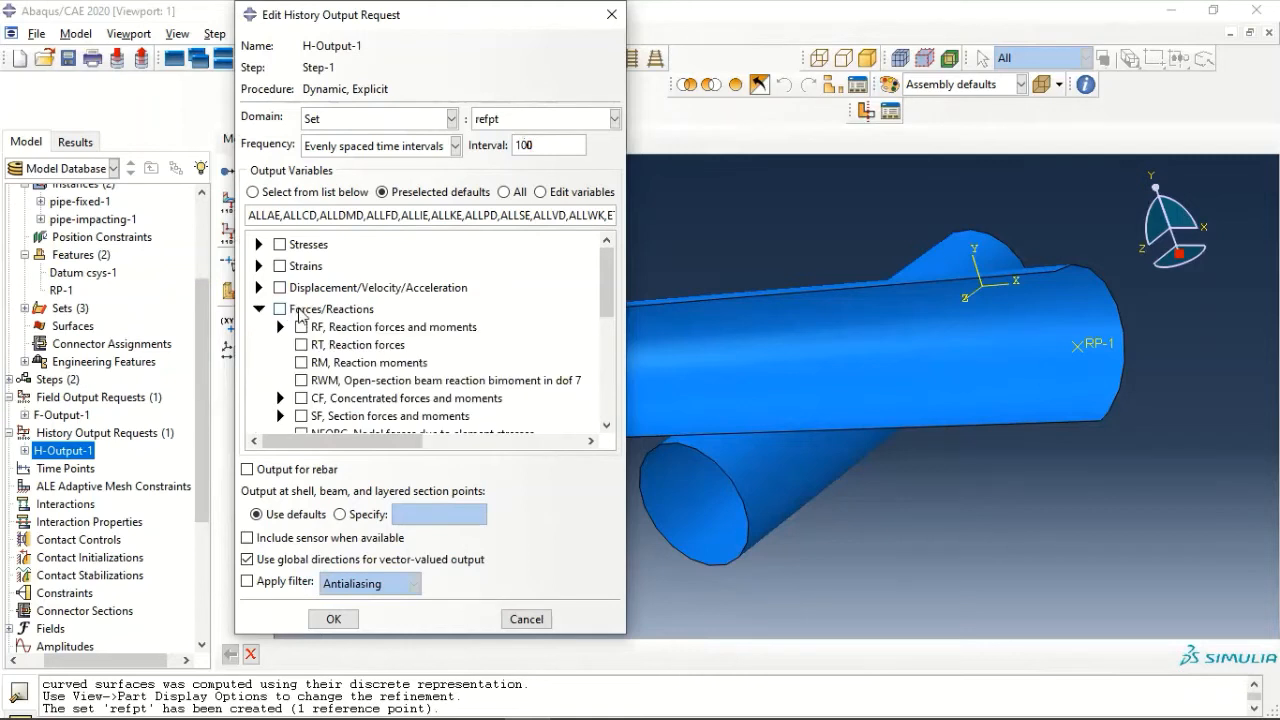
click(311, 328)
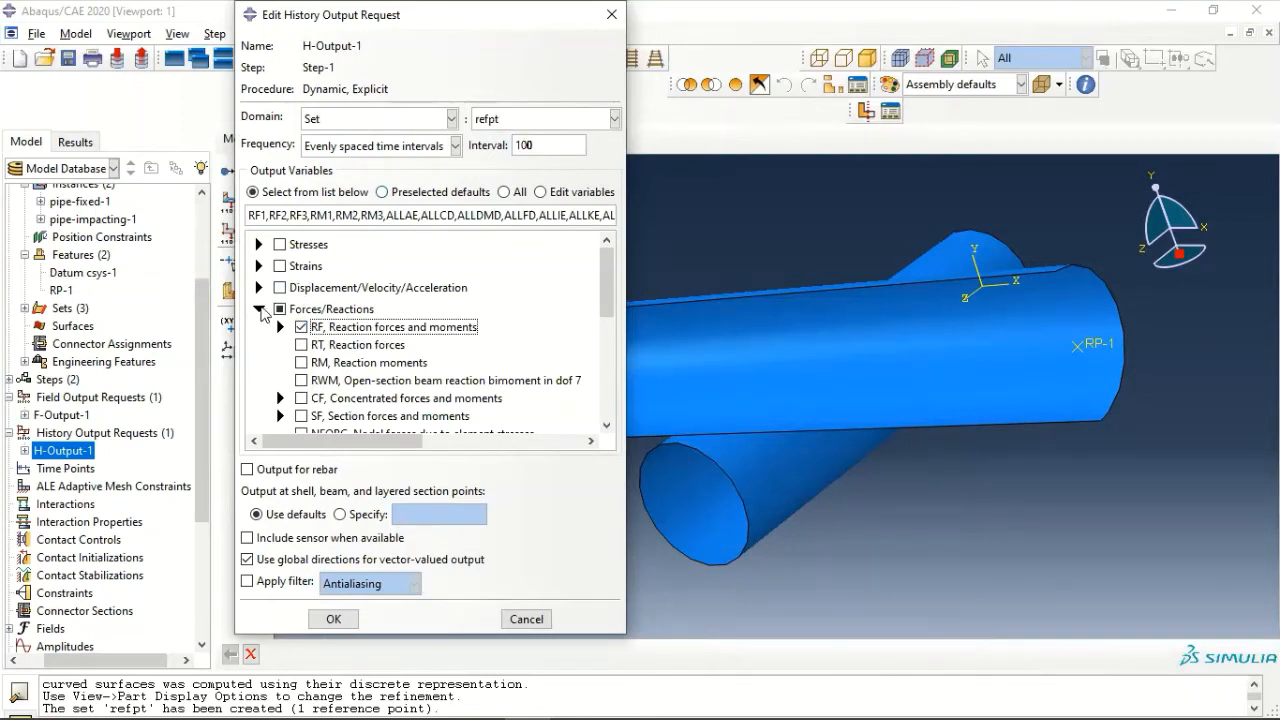
click(259, 309)
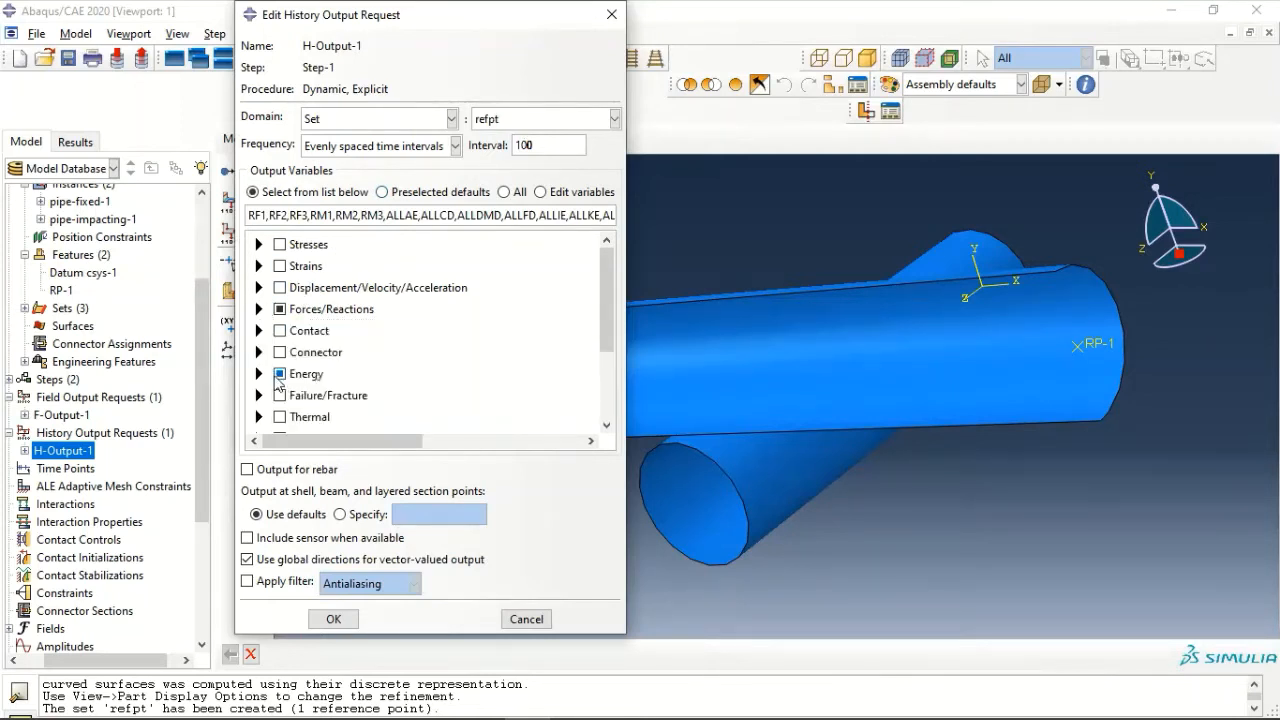
click(259, 373)
click(259, 373)
click(281, 374)
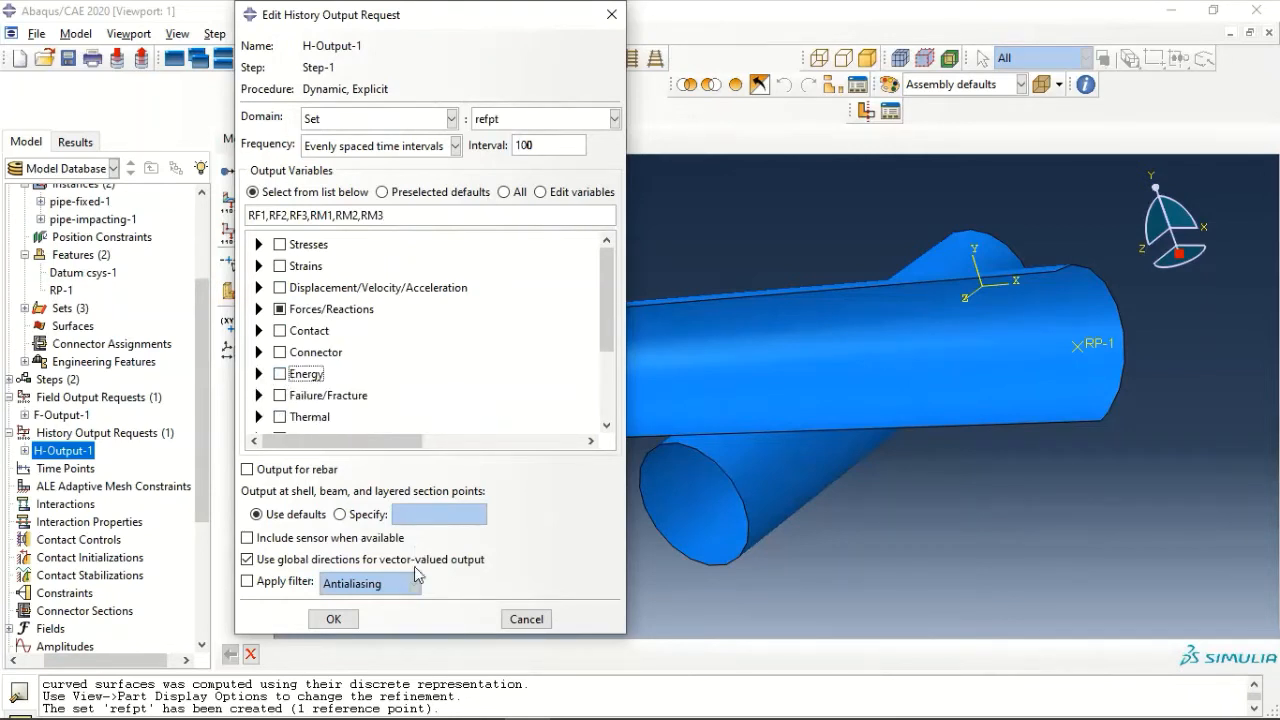
click(339, 620)
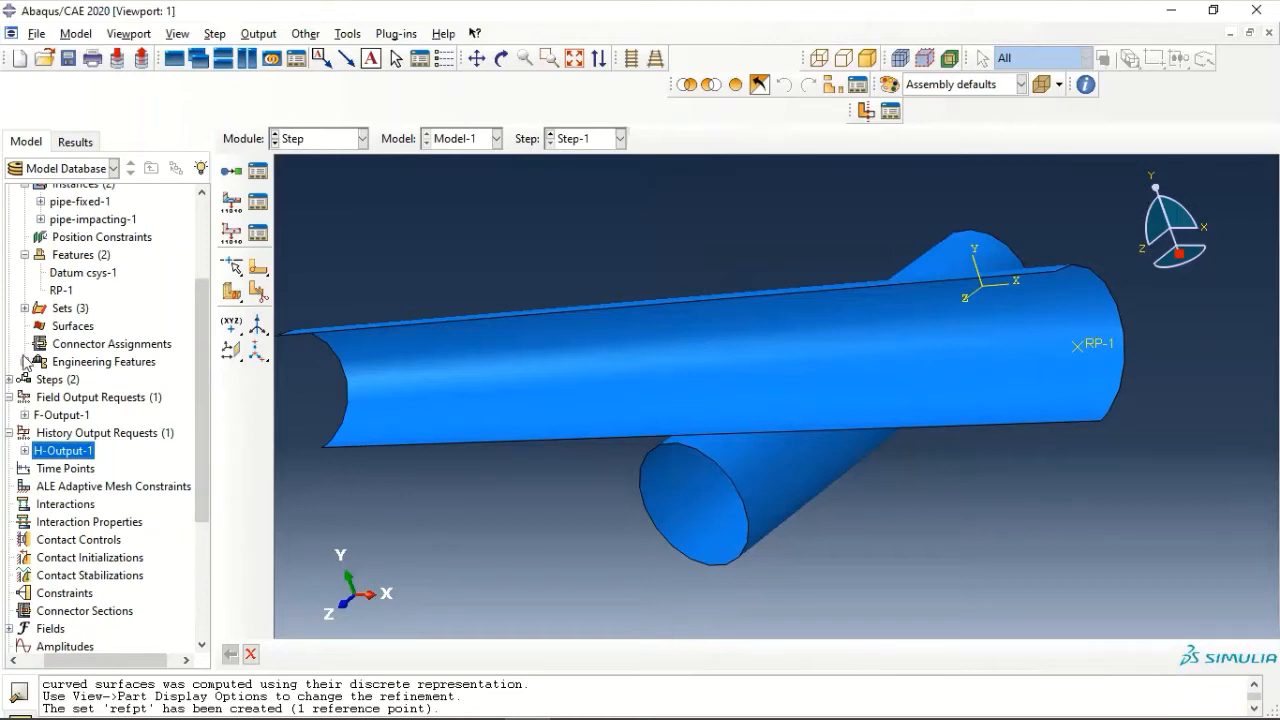
- Create a contact interaction property with tangential behavior using the Penalty friction formulation and a friction coefficient of 0.2
double_click(110, 521)
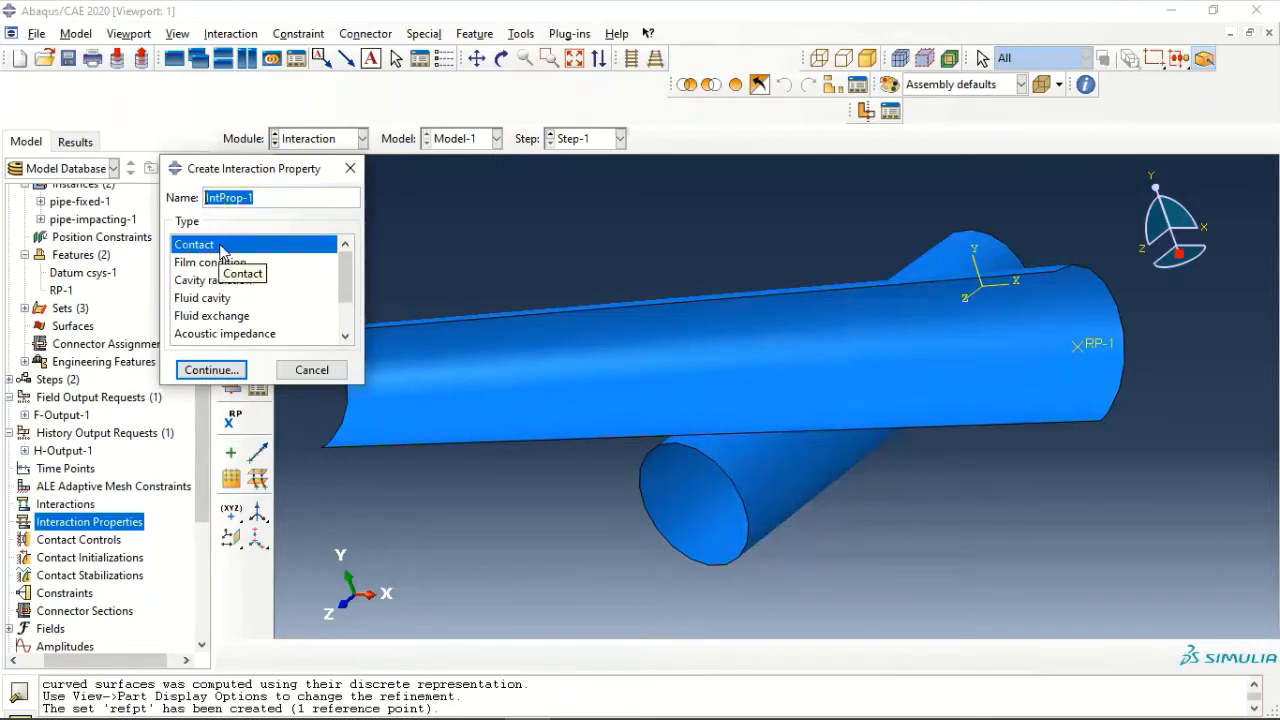
click(200, 374)
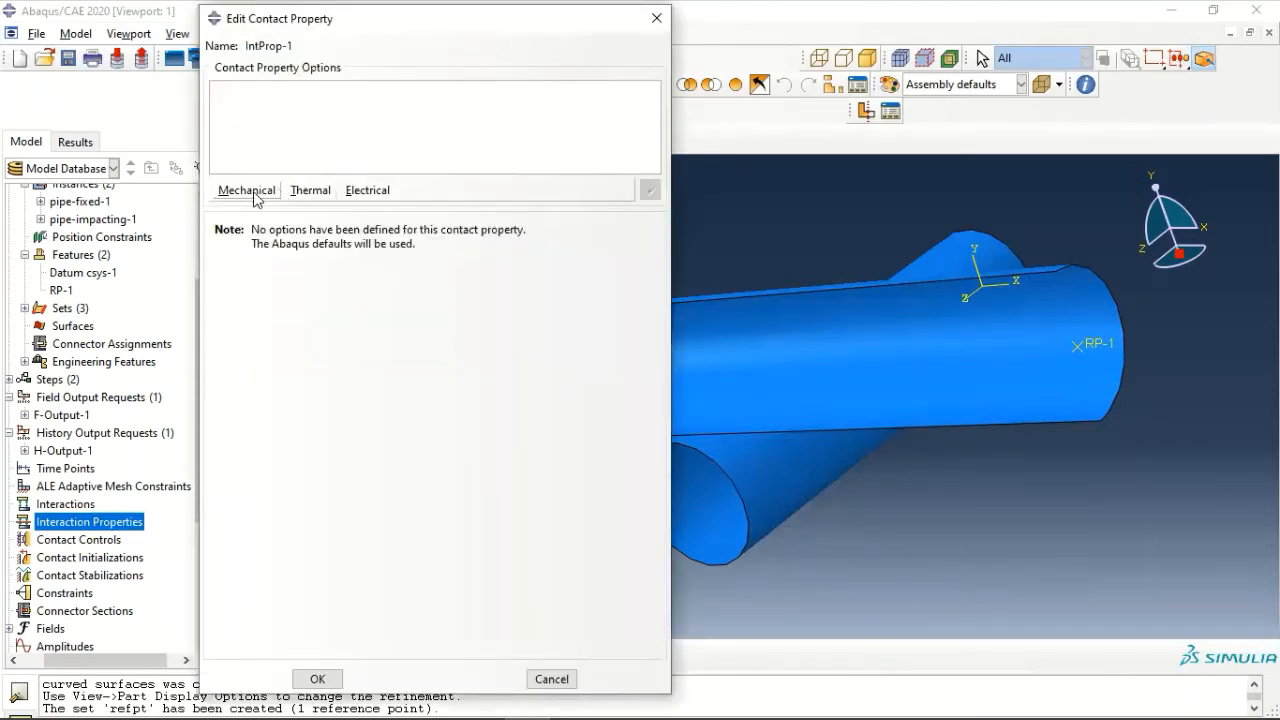
click(247, 190)
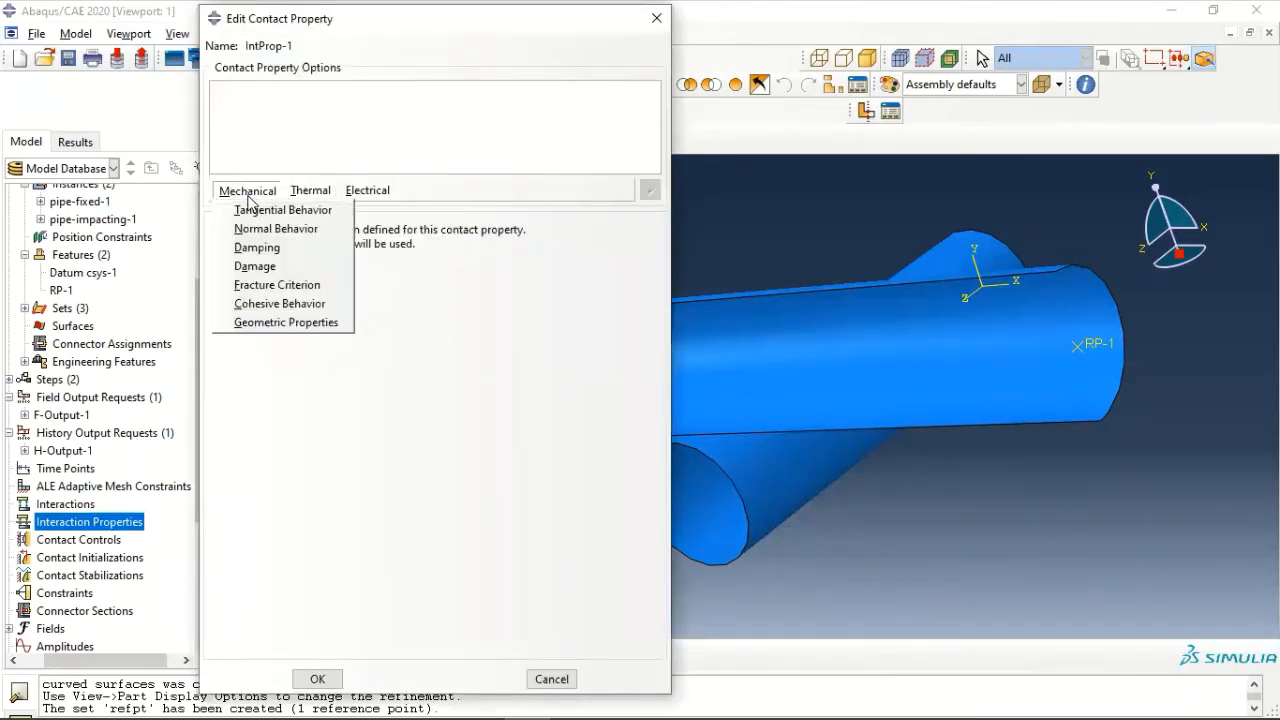
click(268, 210)
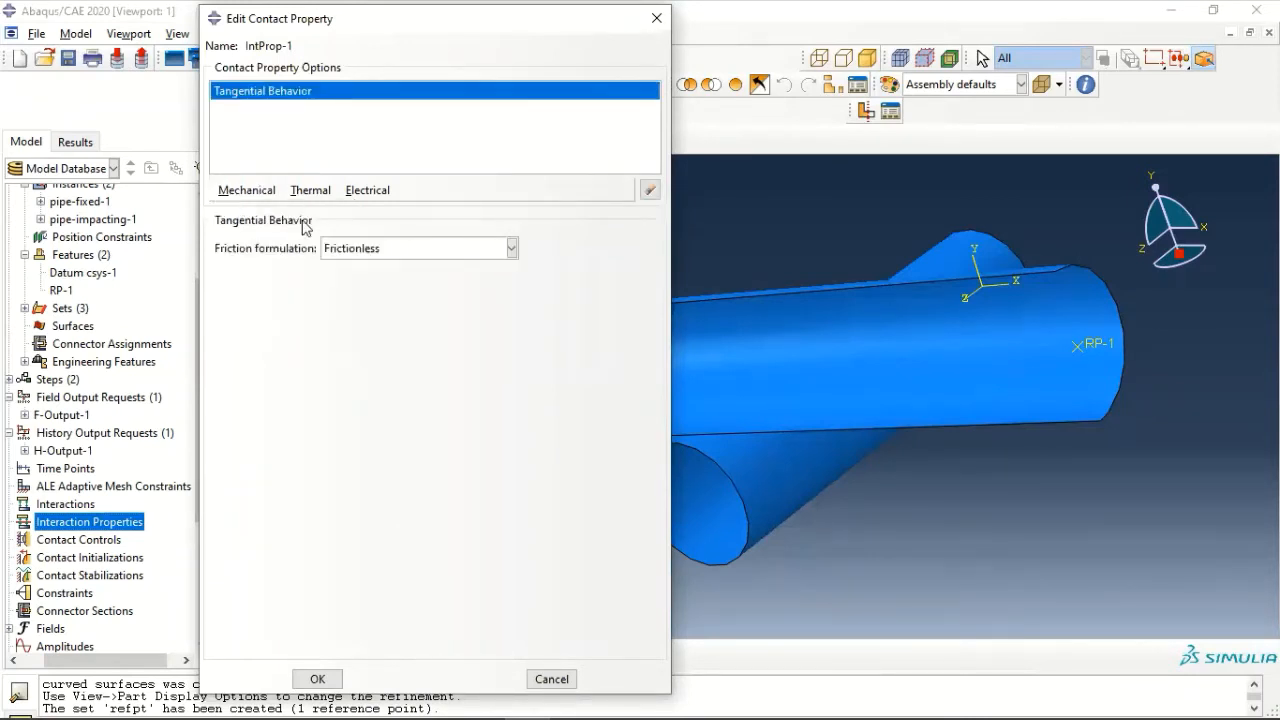
click(385, 250)
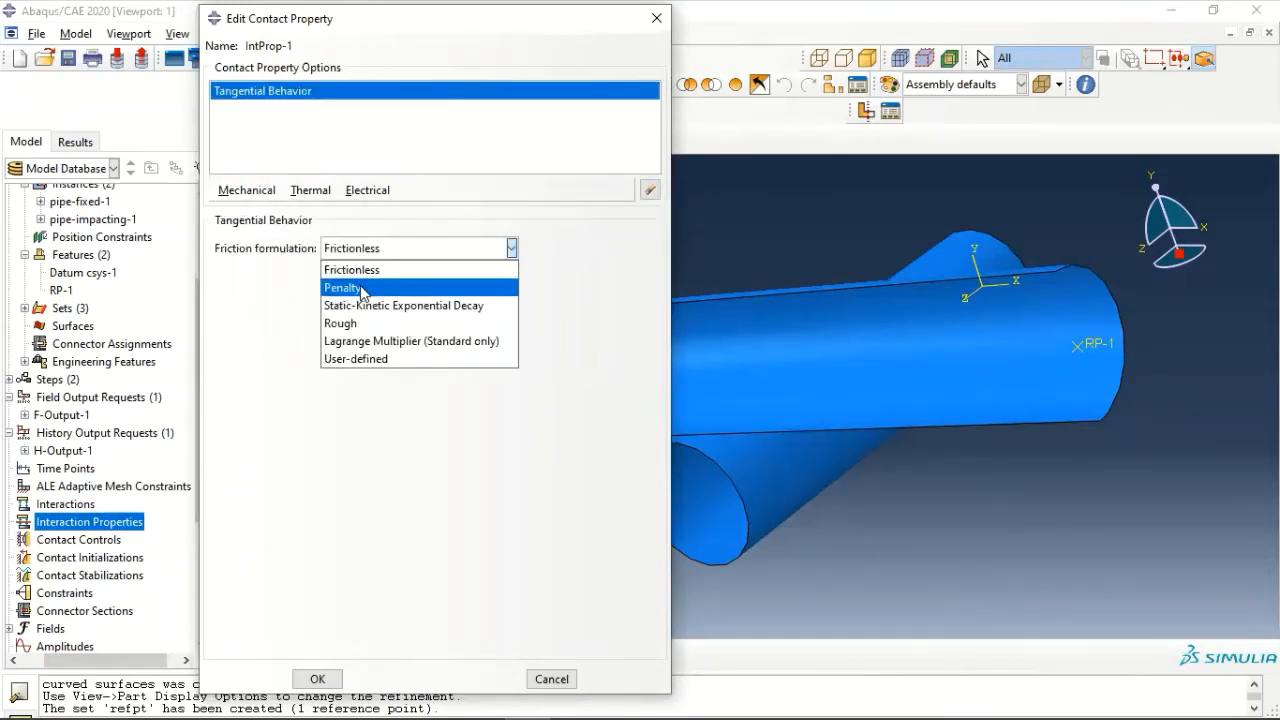
click(362, 288)
click(284, 443)
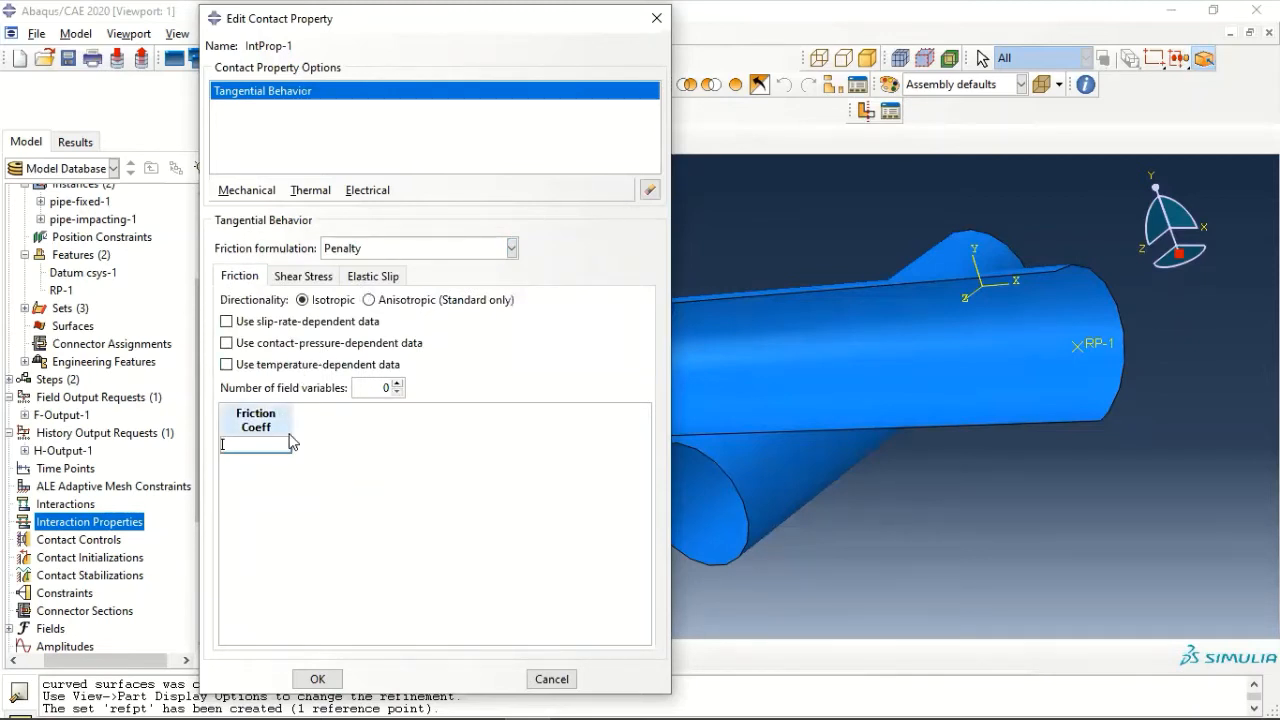
text(0.2)
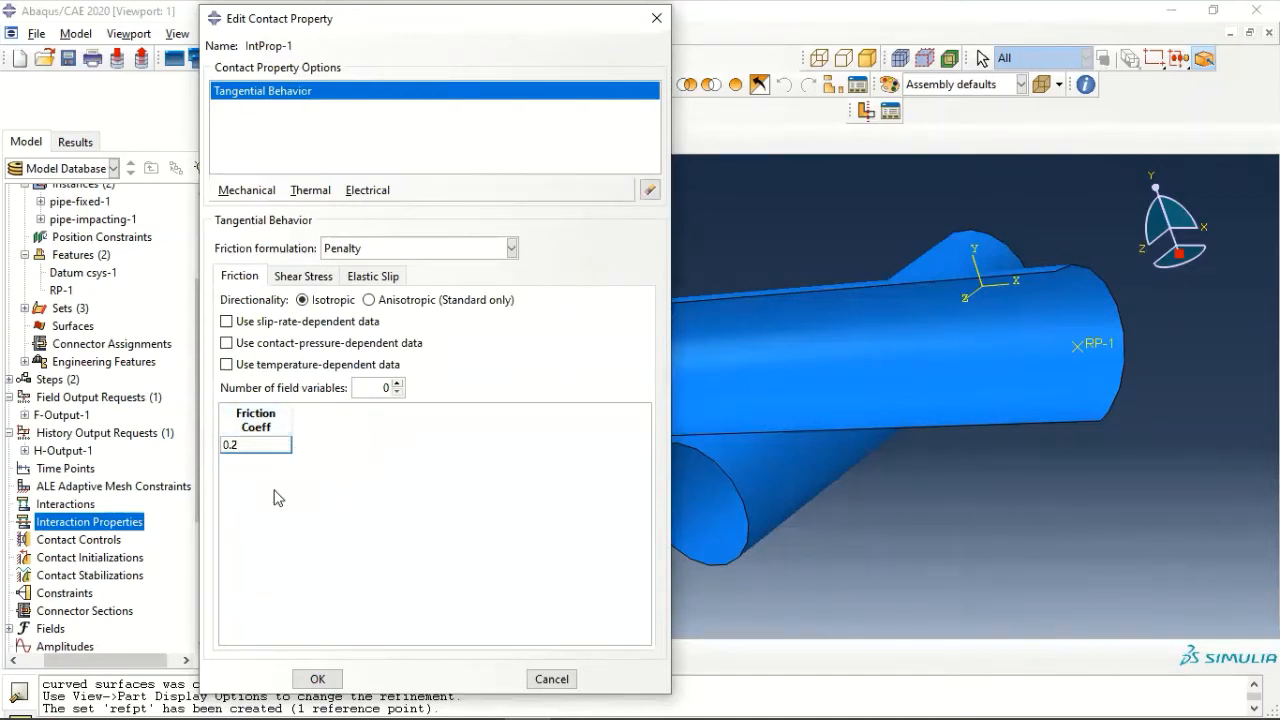
click(314, 679)
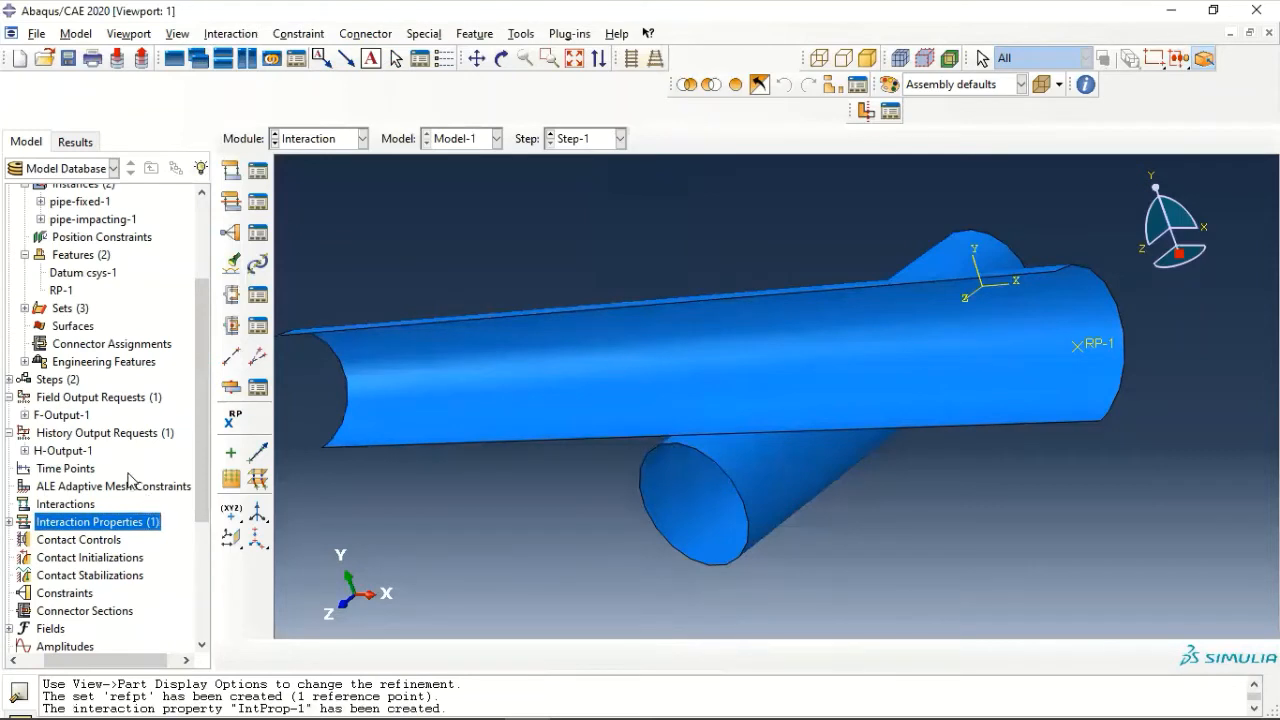
- Create a General contact (Explicit) interaction in Step-1 covering all surfaces with self, with IntProp-1 as the global property assignment
double_click(78, 508)
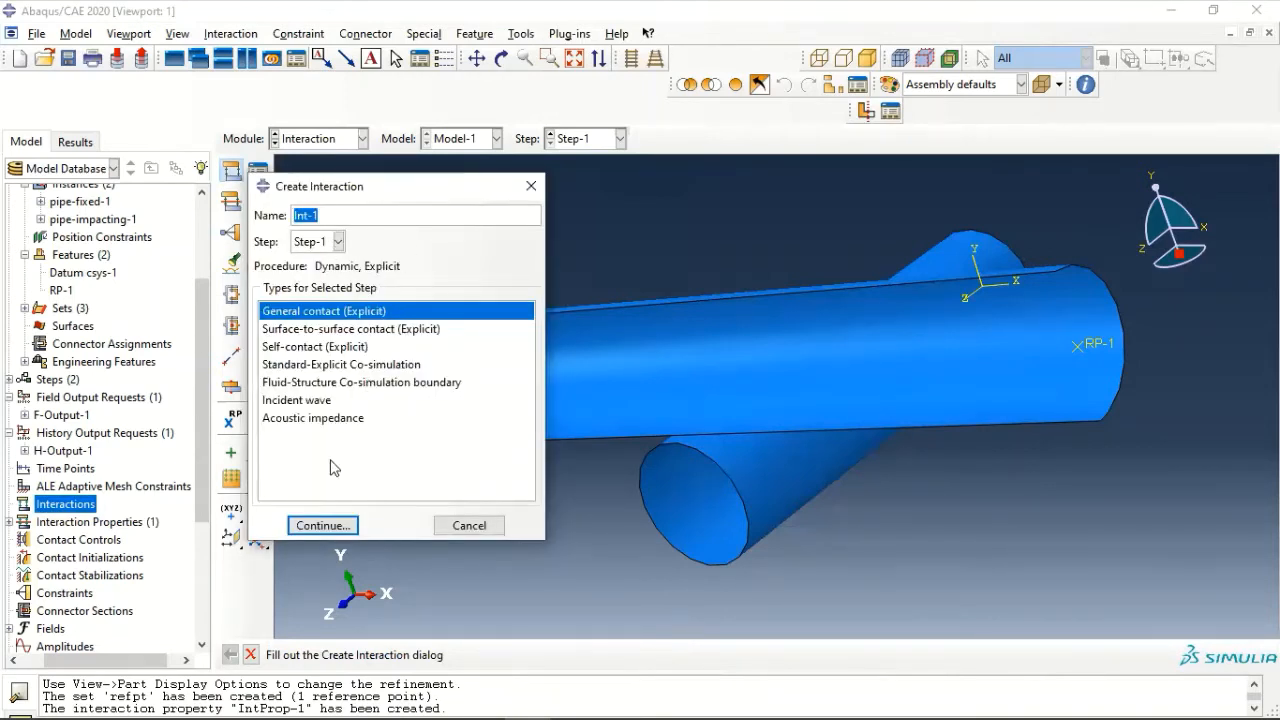
click(339, 527)
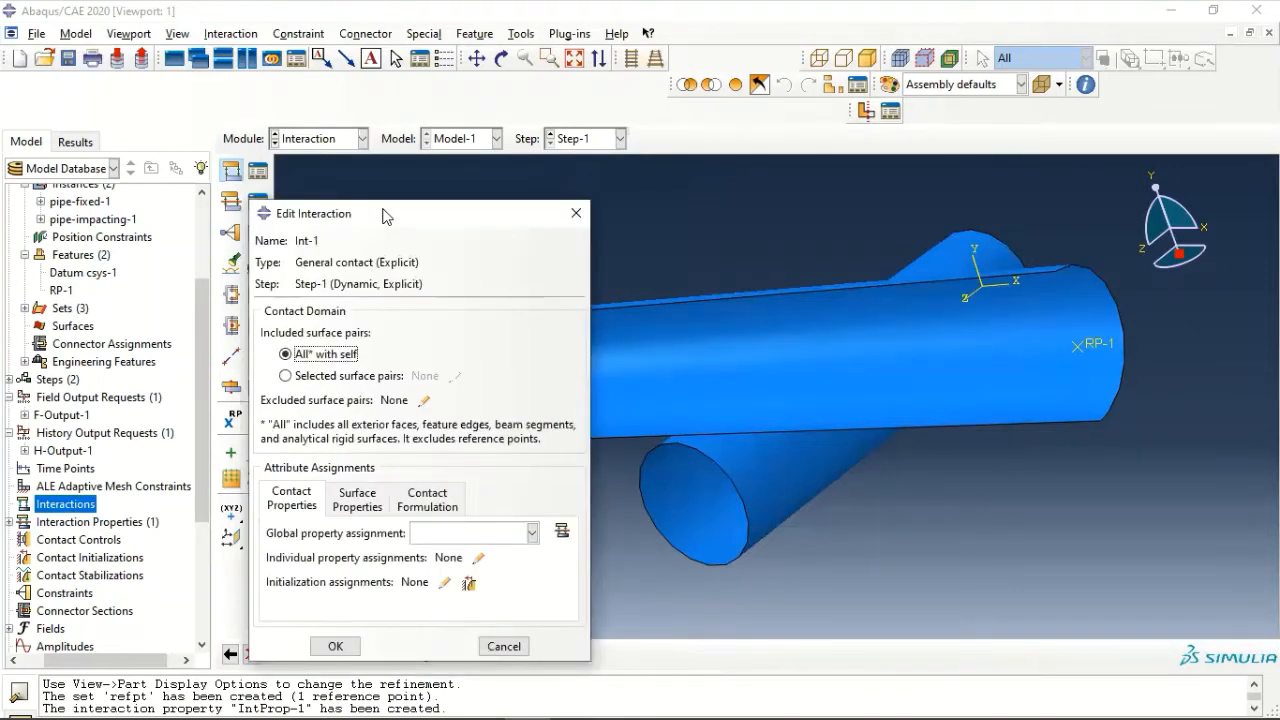
click(310, 376)
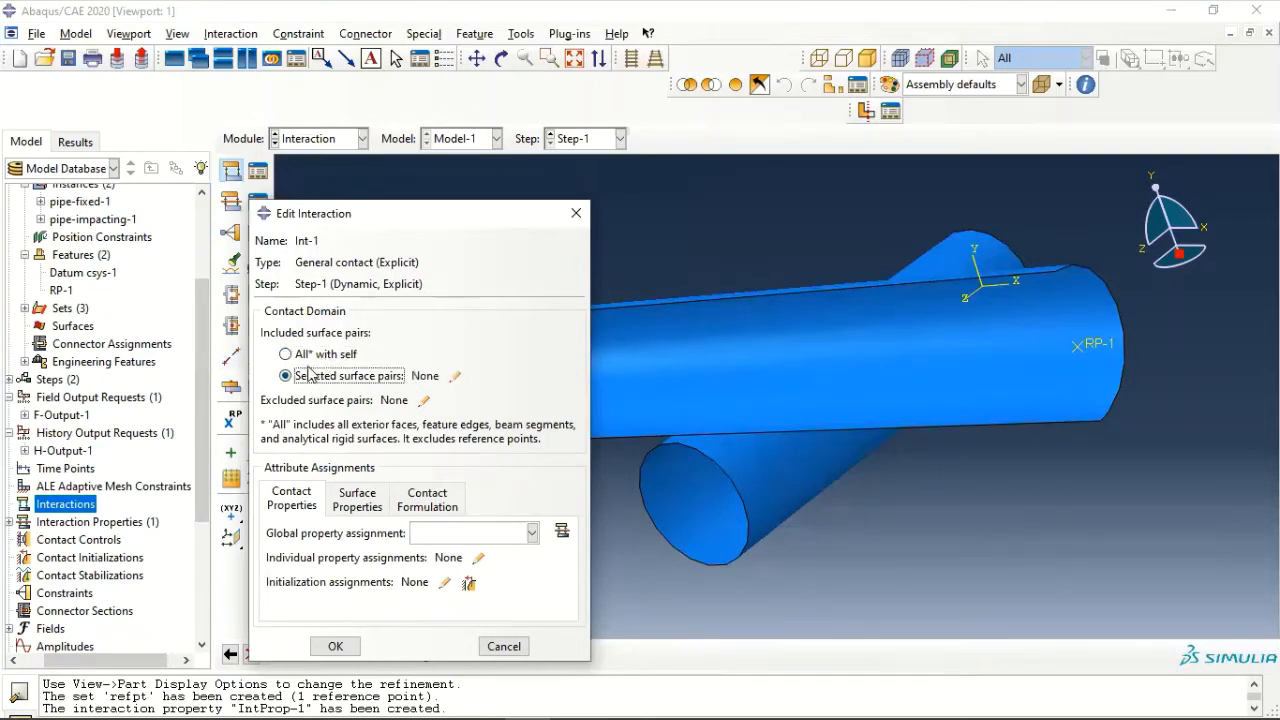
click(311, 357)
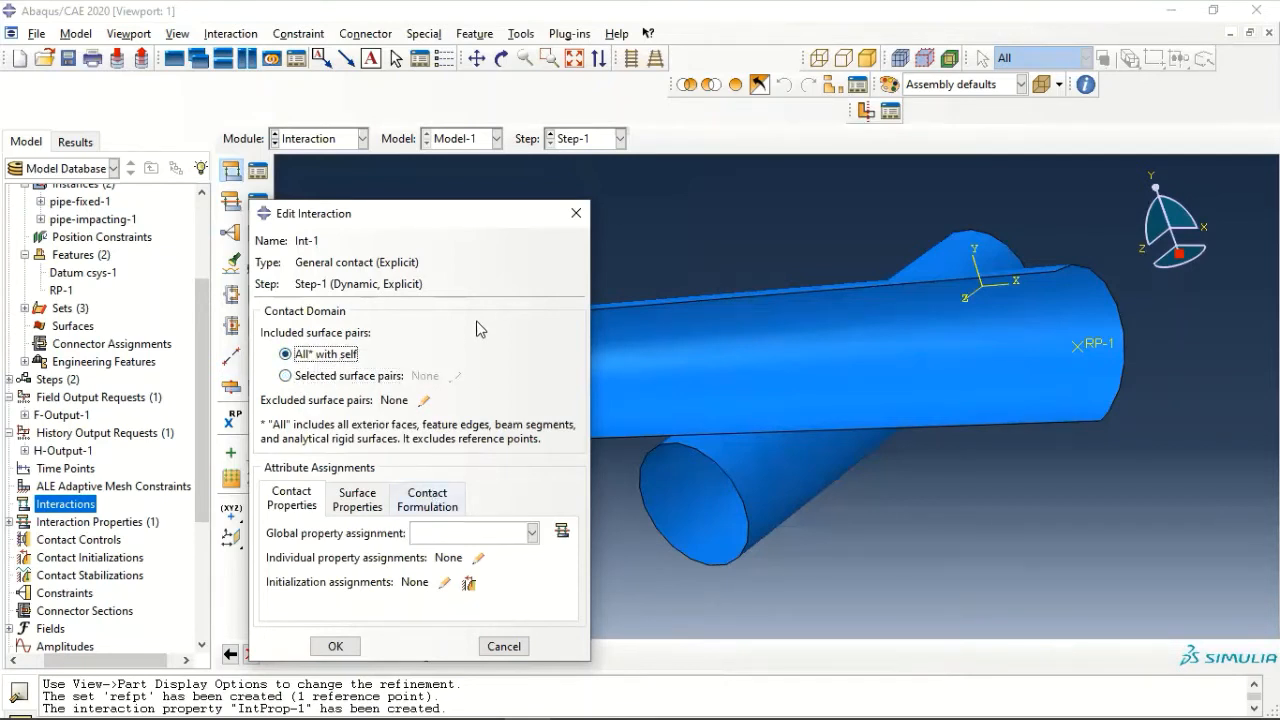
click(335, 646)
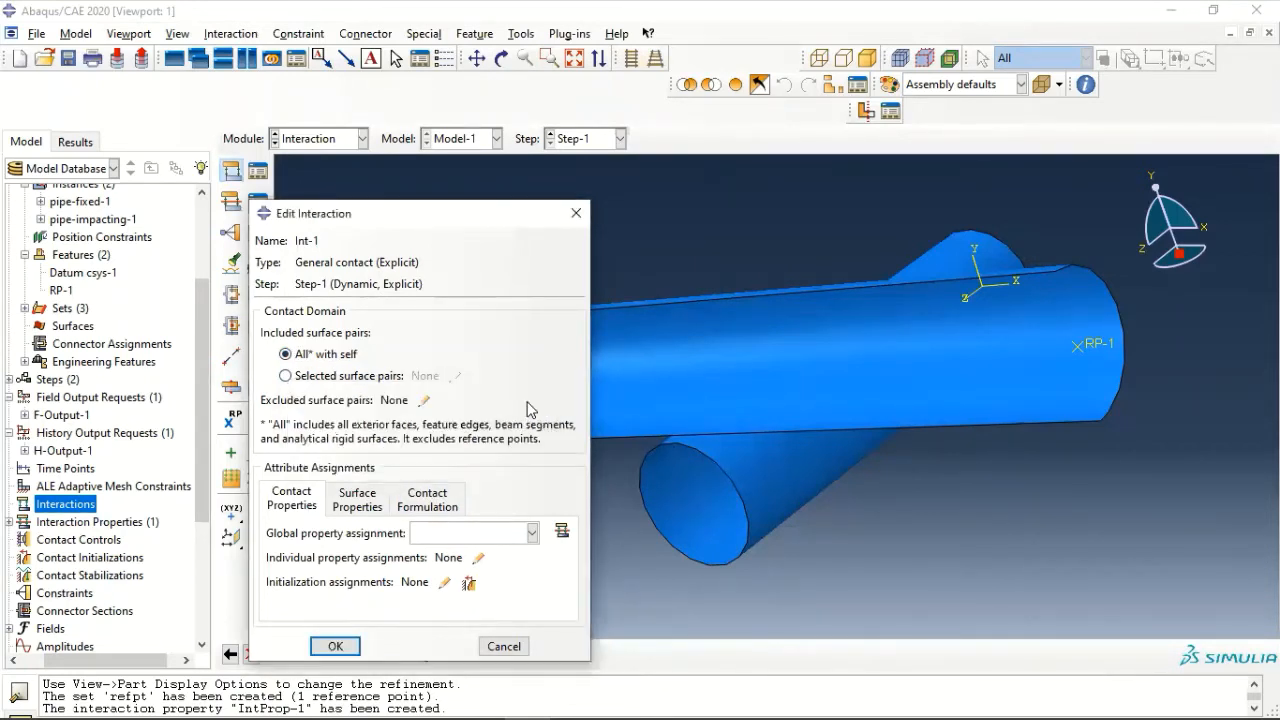
click(537, 395)
click(474, 538)
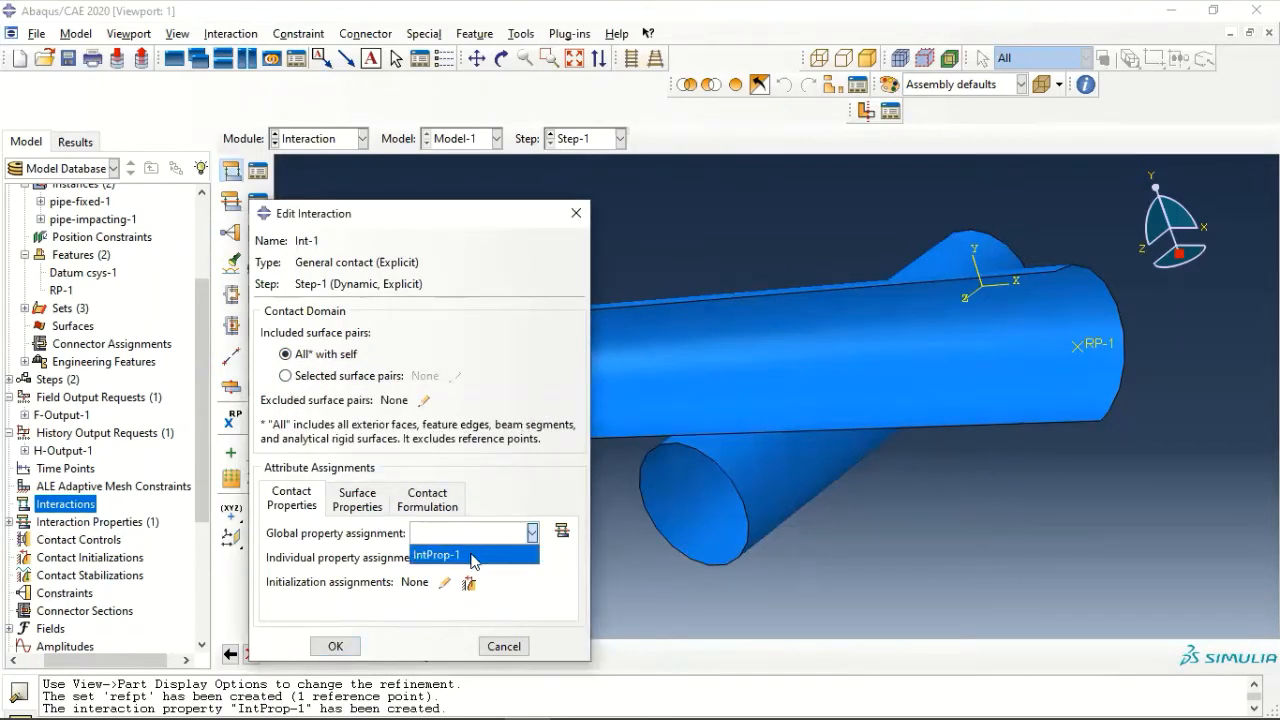
click(472, 553)
click(336, 647)
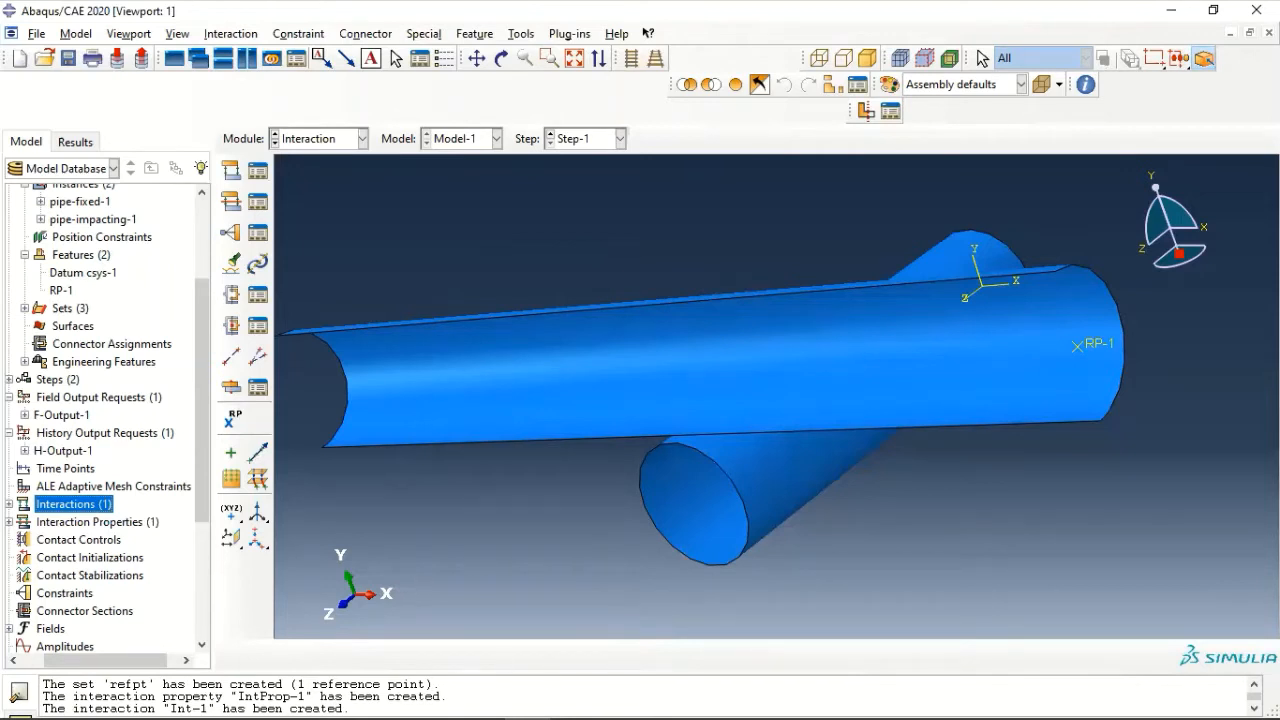
- Create a rigid body constraint with the impacting pipe's end arc beside RP-1 as the pin node region and RP-1 as reference point
double_click(66, 593)
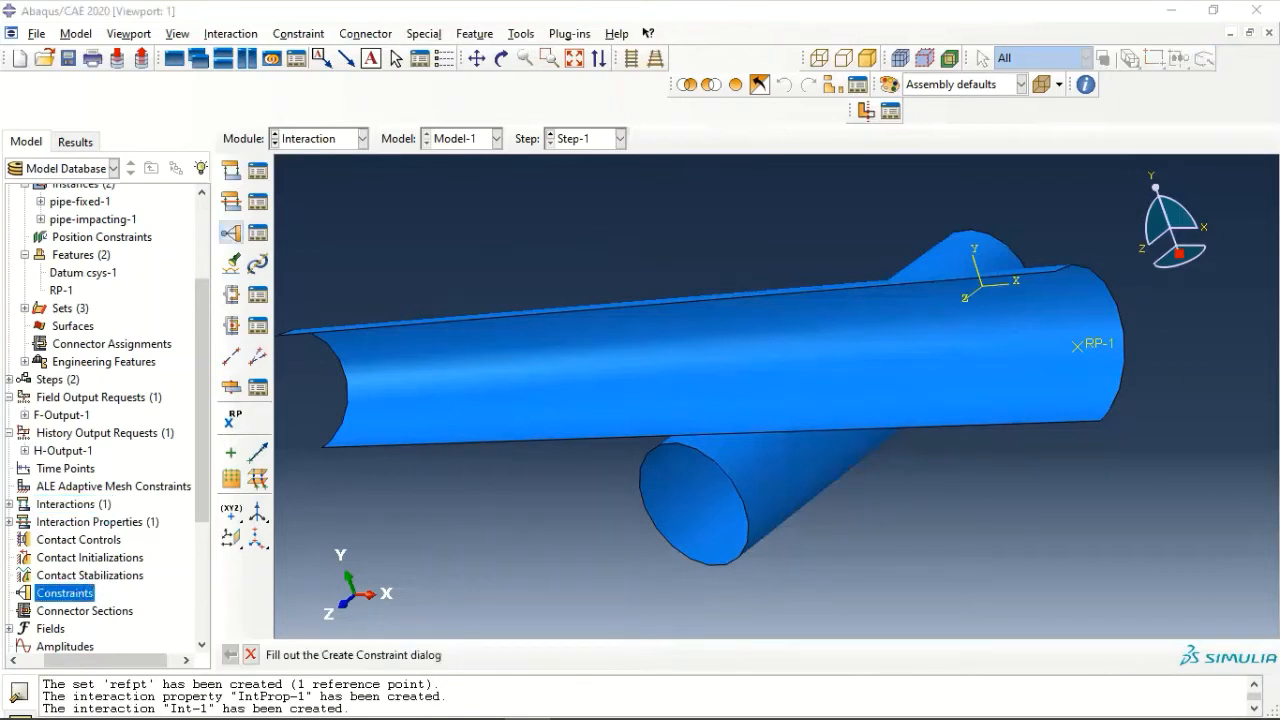
click(252, 358)
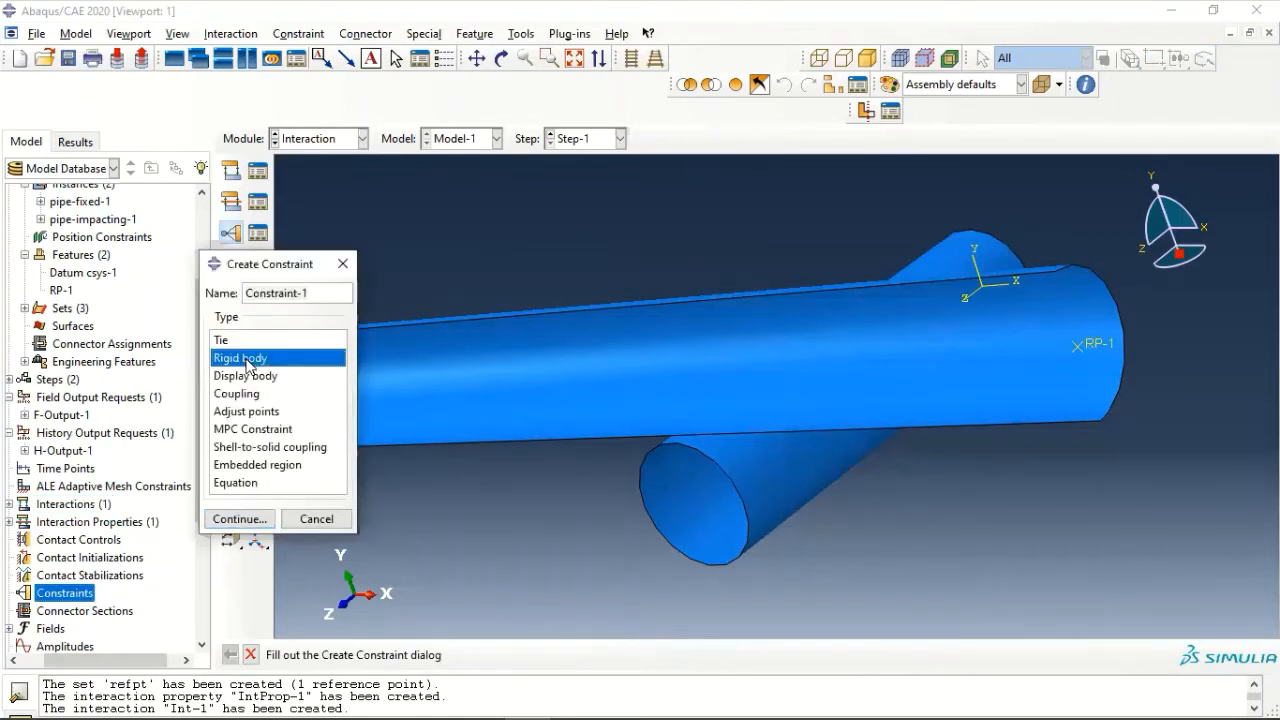
click(240, 518)
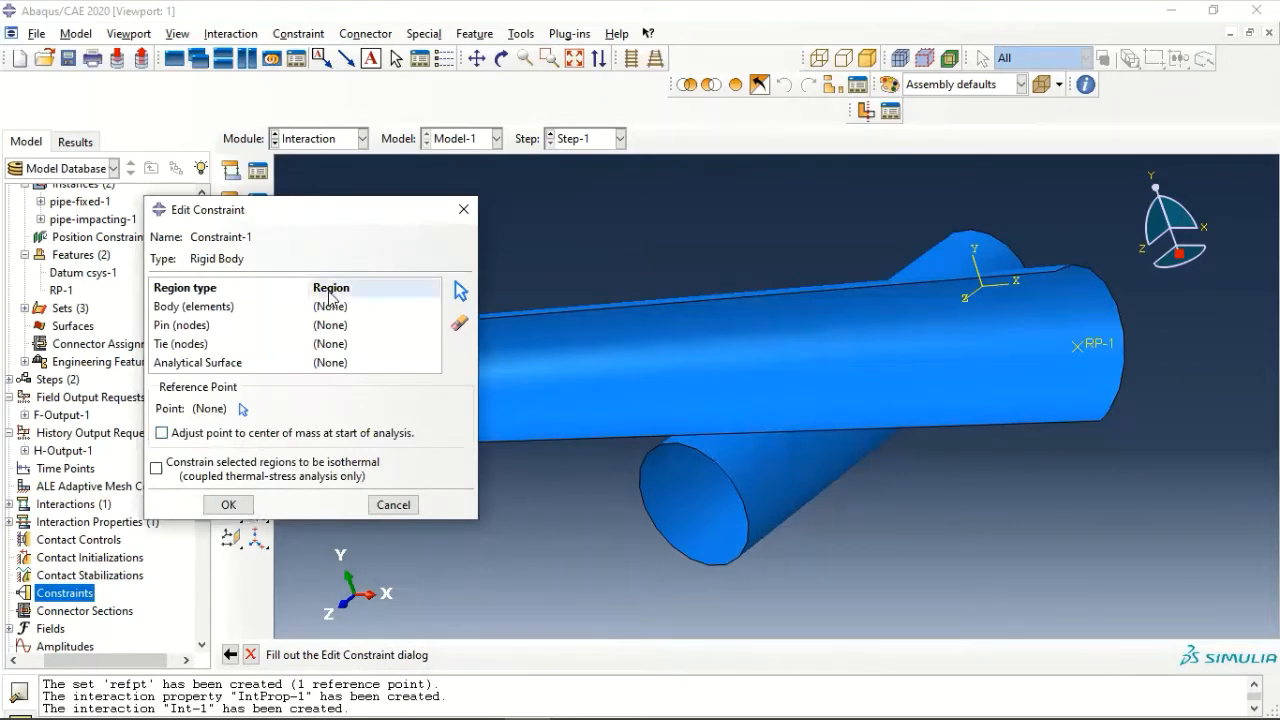
click(196, 330)
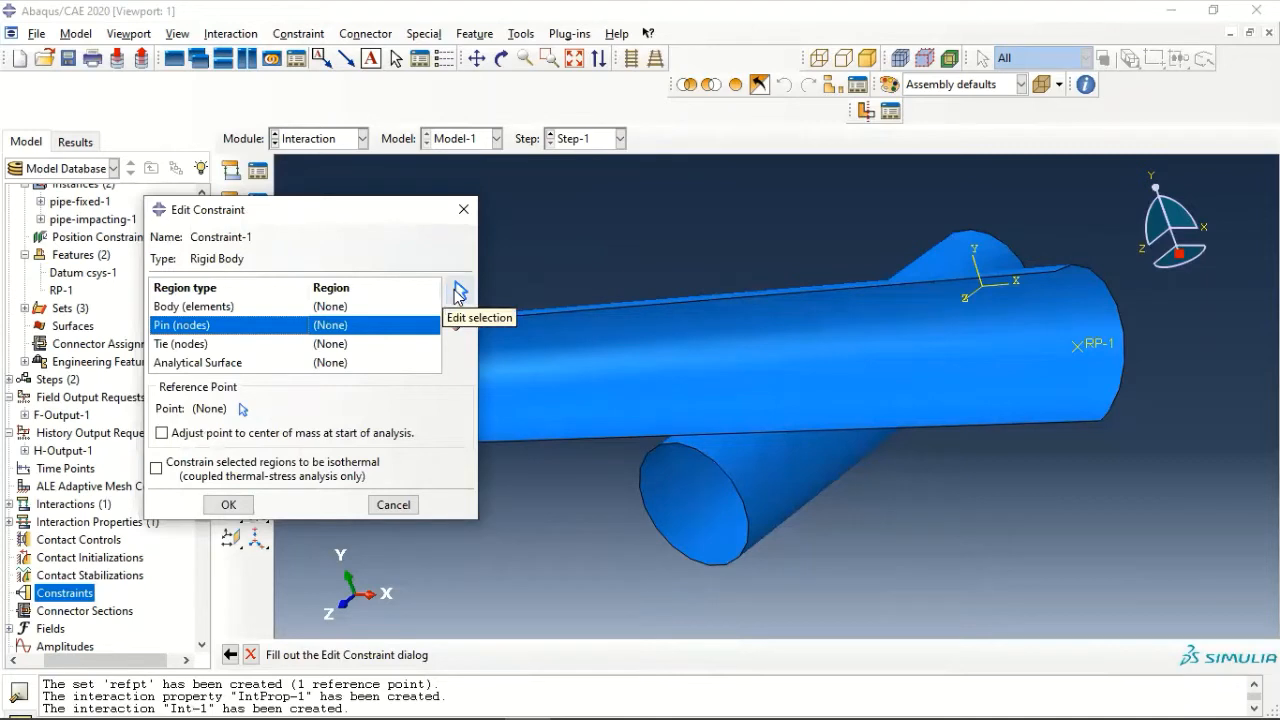
click(458, 292)
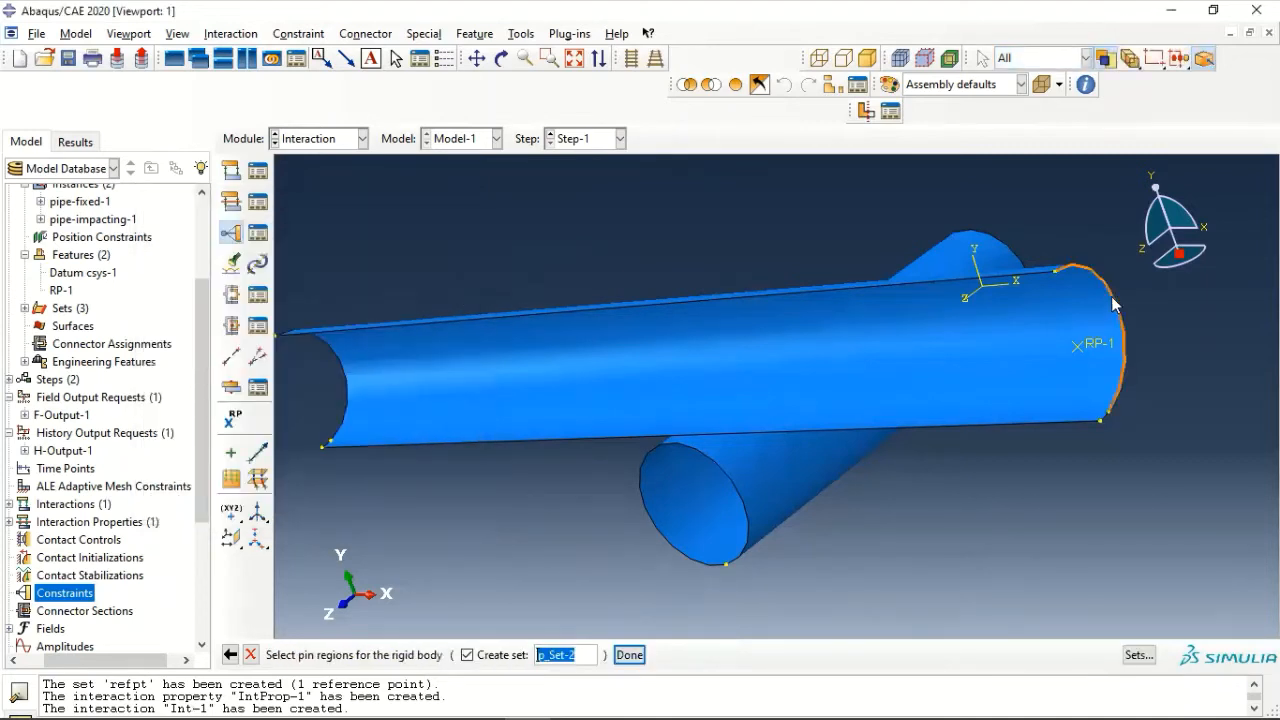
click(1115, 305)
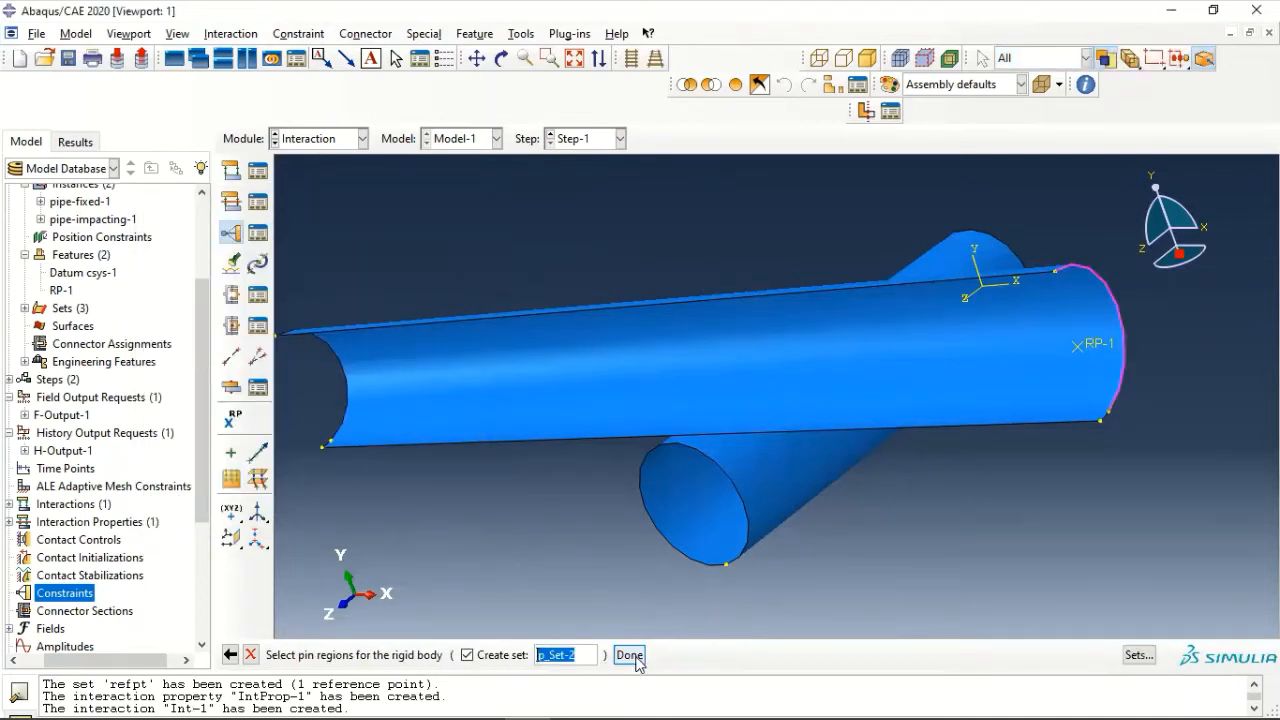
click(629, 655)
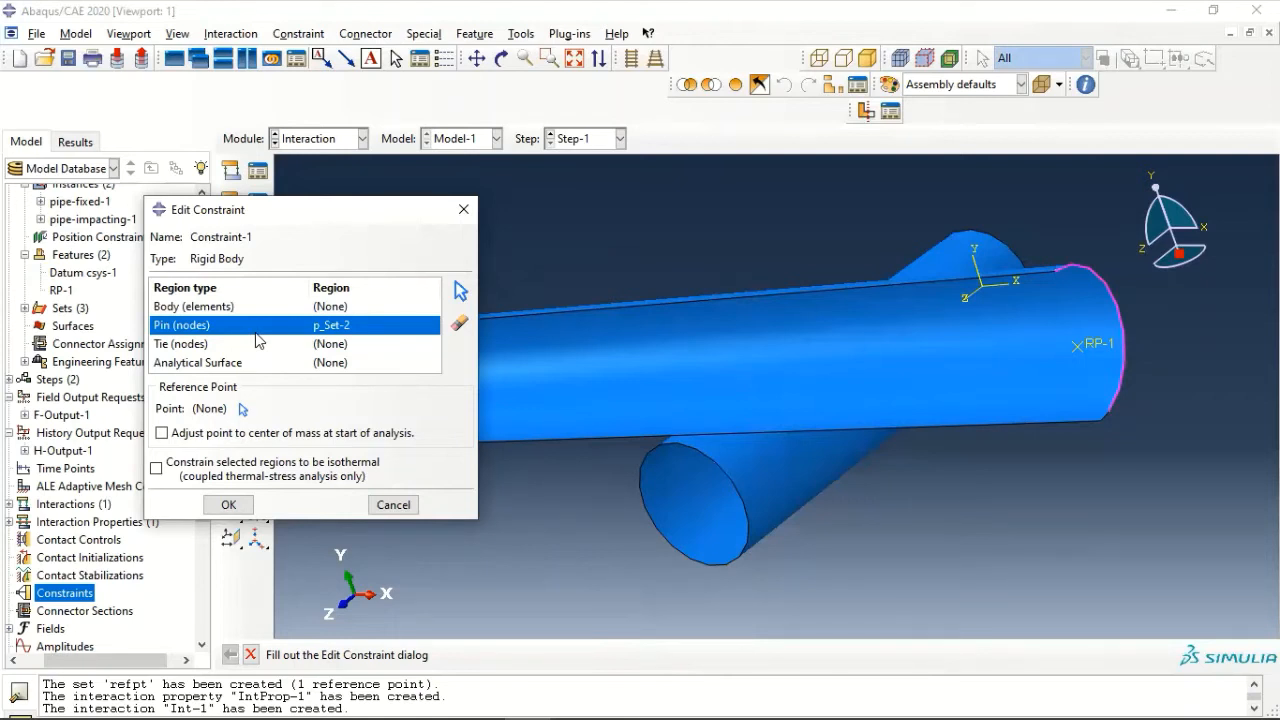
click(241, 410)
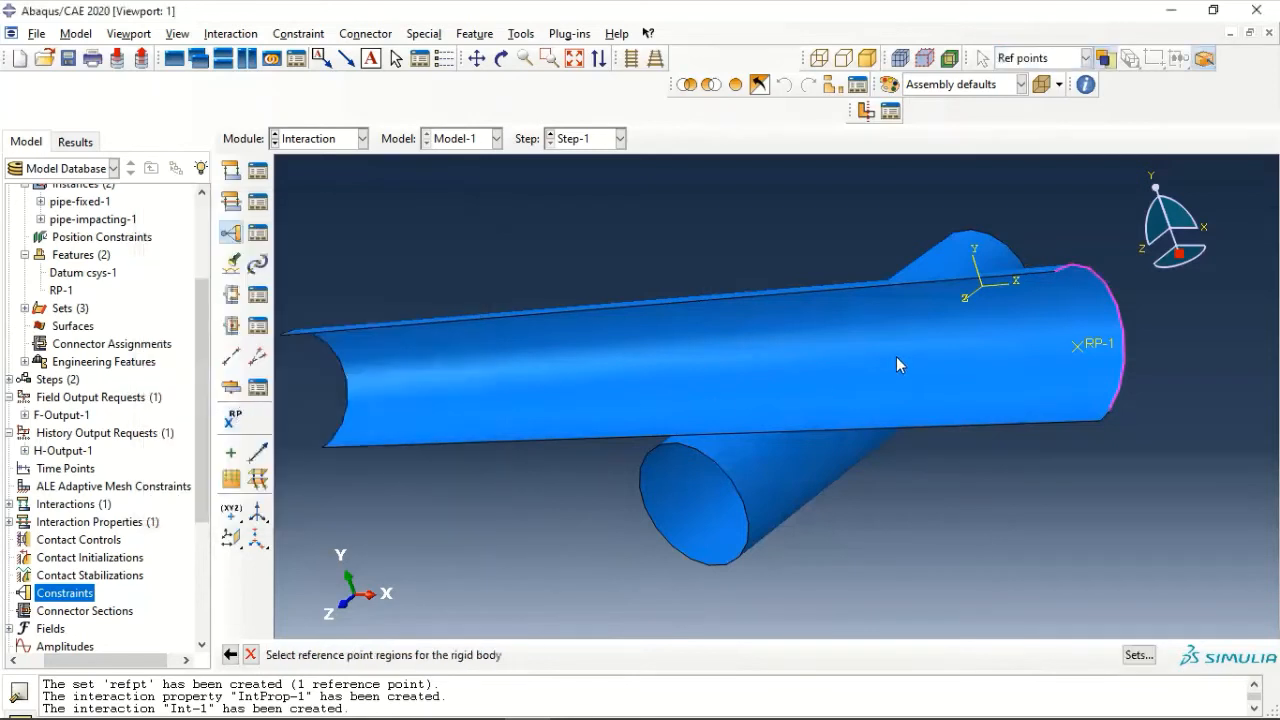
click(1080, 345)
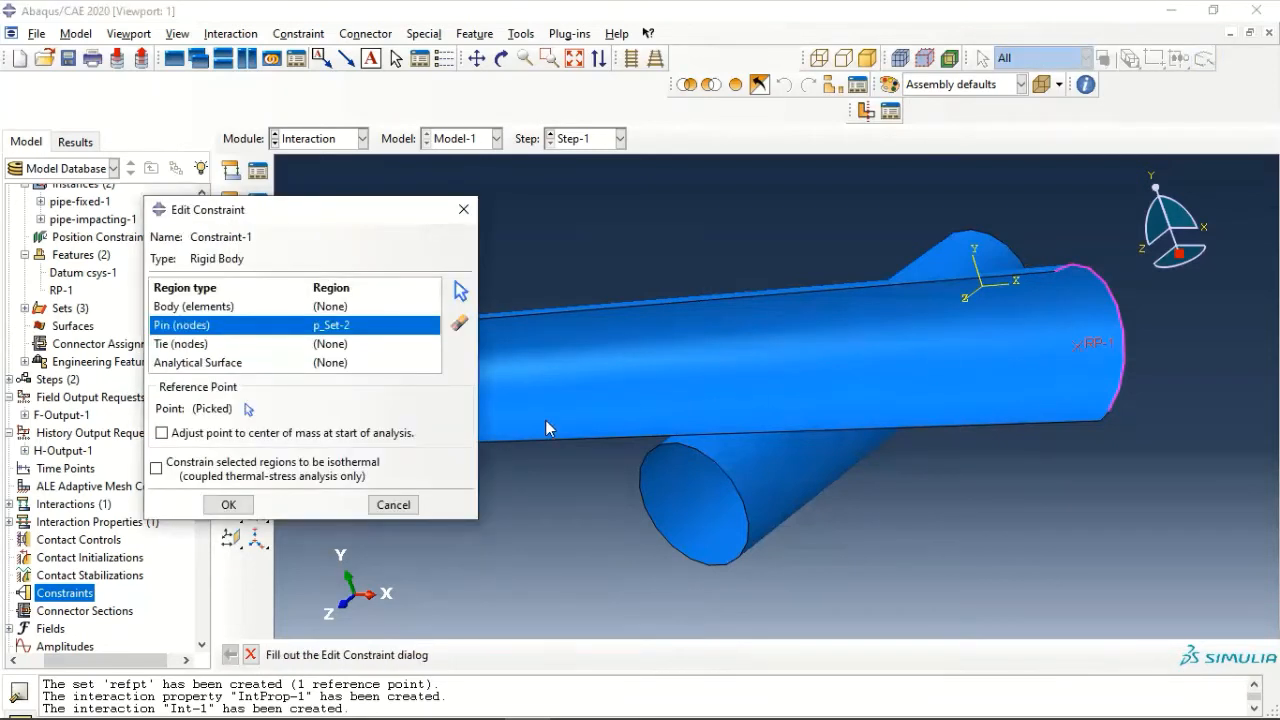
click(229, 505)
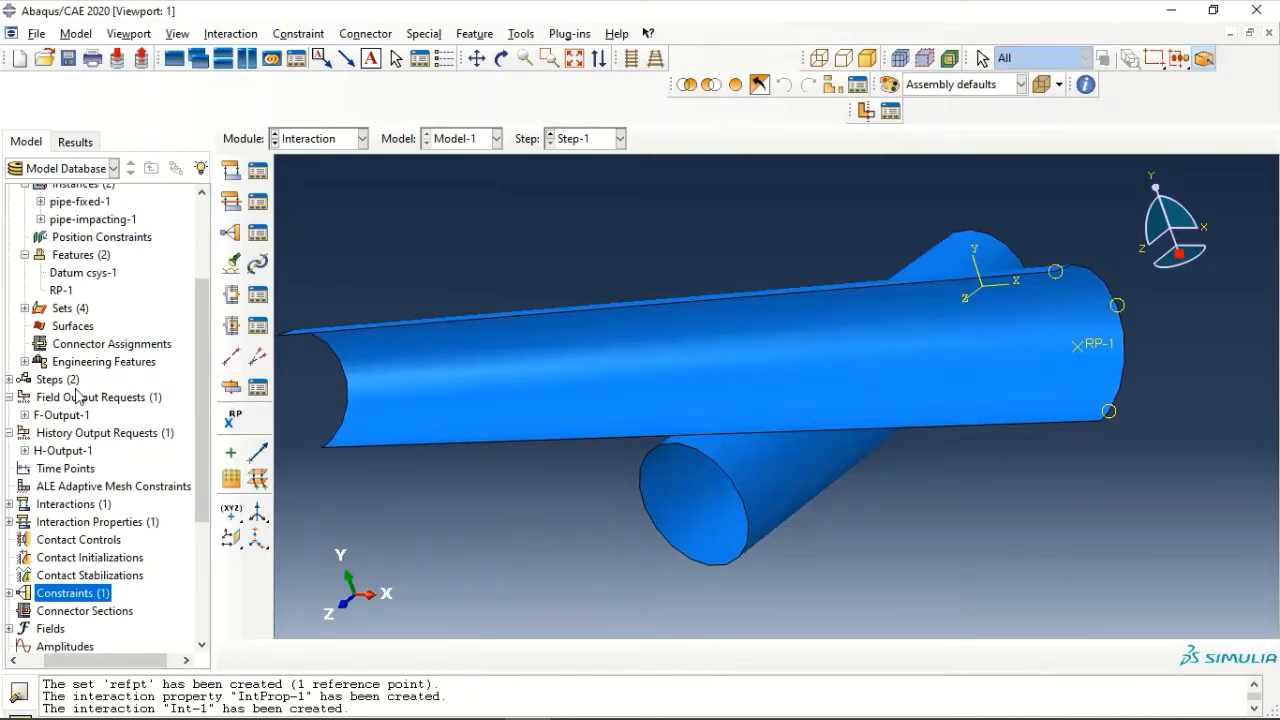
- Create a ZSYMM boundary condition in Step-1 on the fixed pipe's near end circle and both long edges of the impacting pipe
scroll(50, 472, down, 4)
double_click(46, 468)
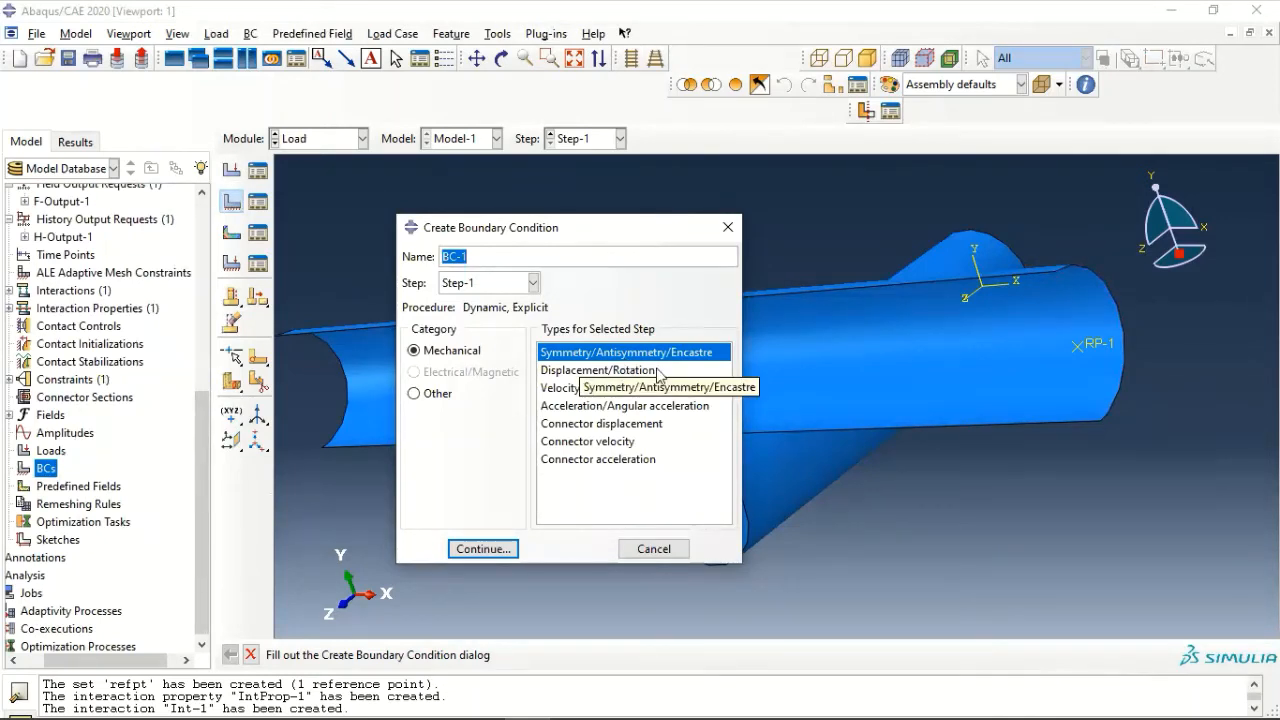
click(482, 549)
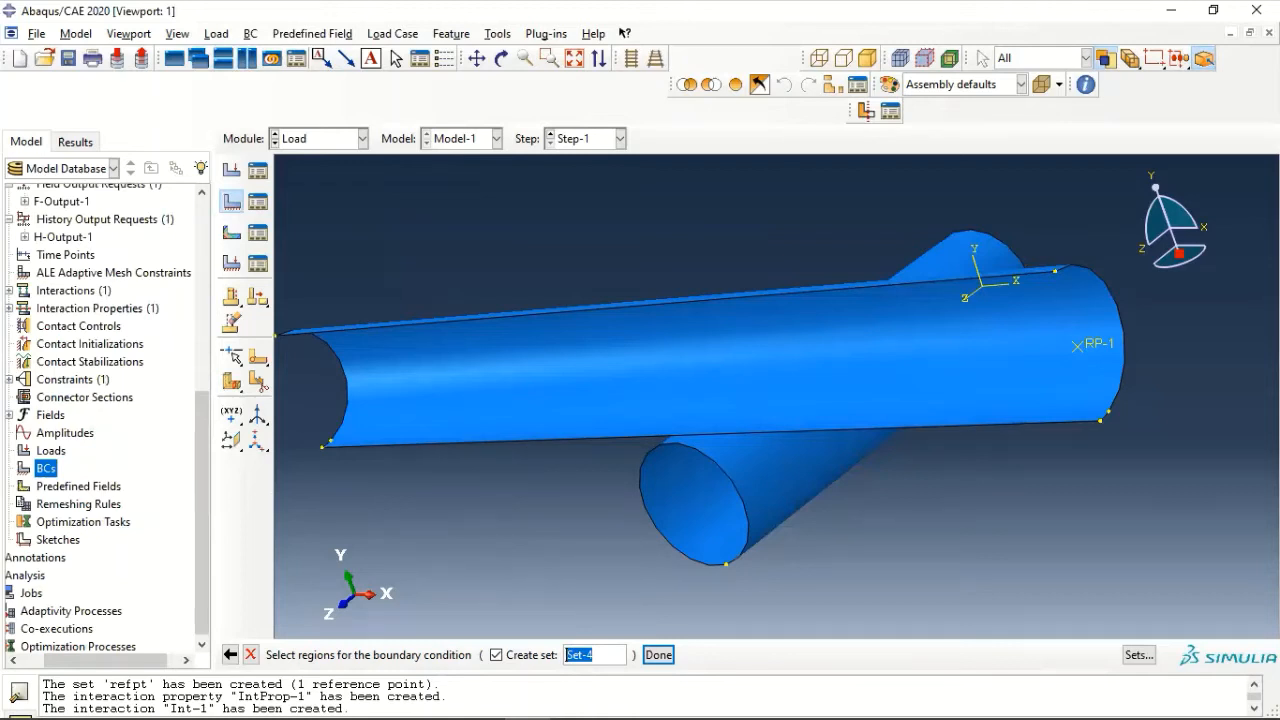
click(680, 552)
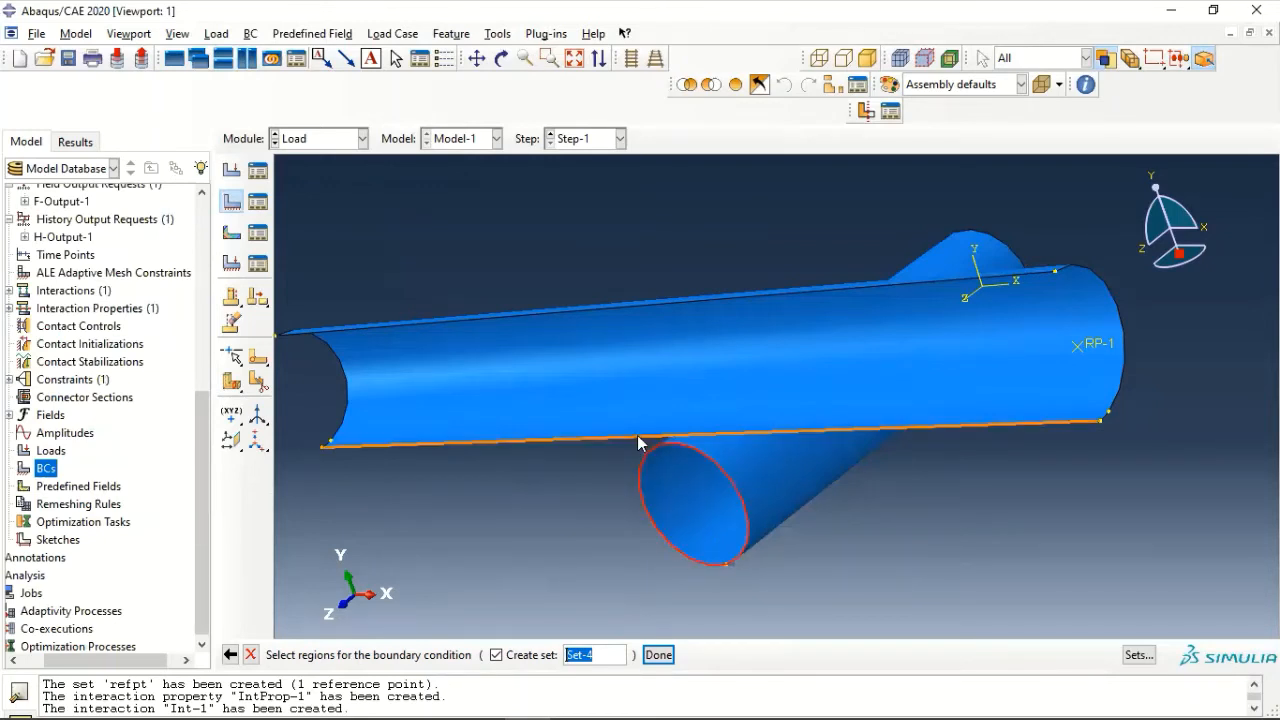
shift+click(640, 443)
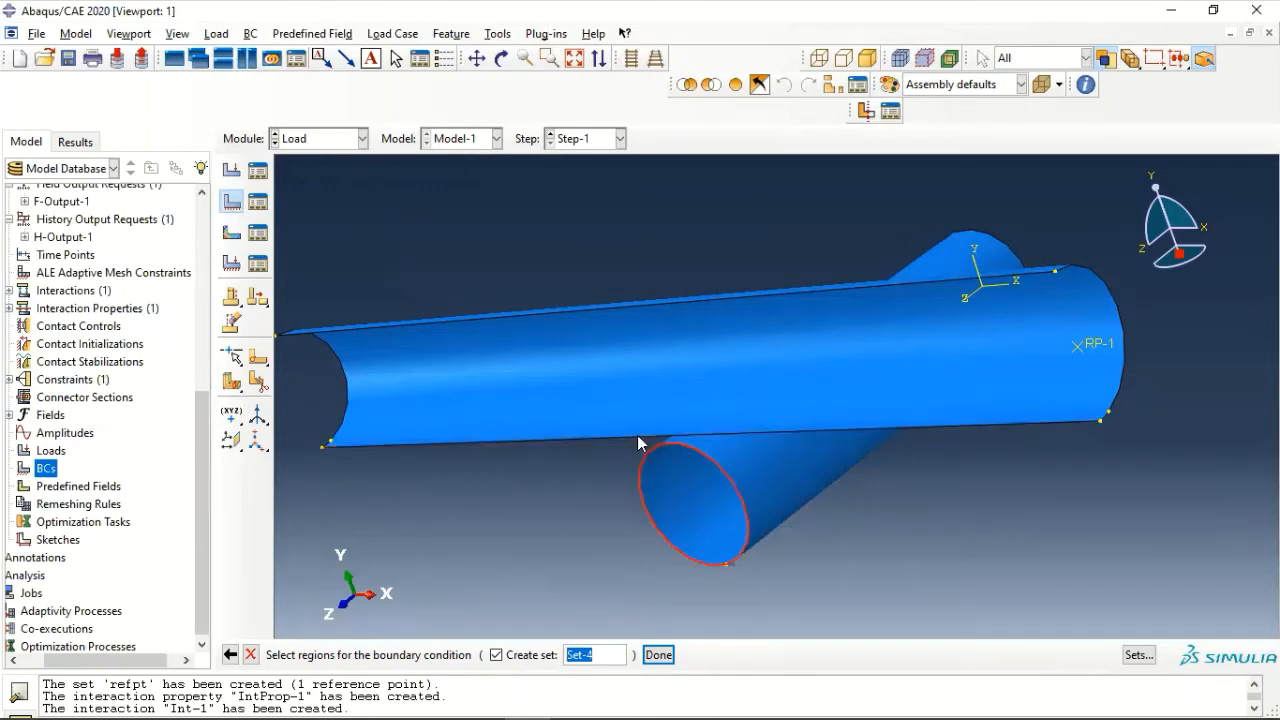
shift+click(620, 314)
click(658, 655)
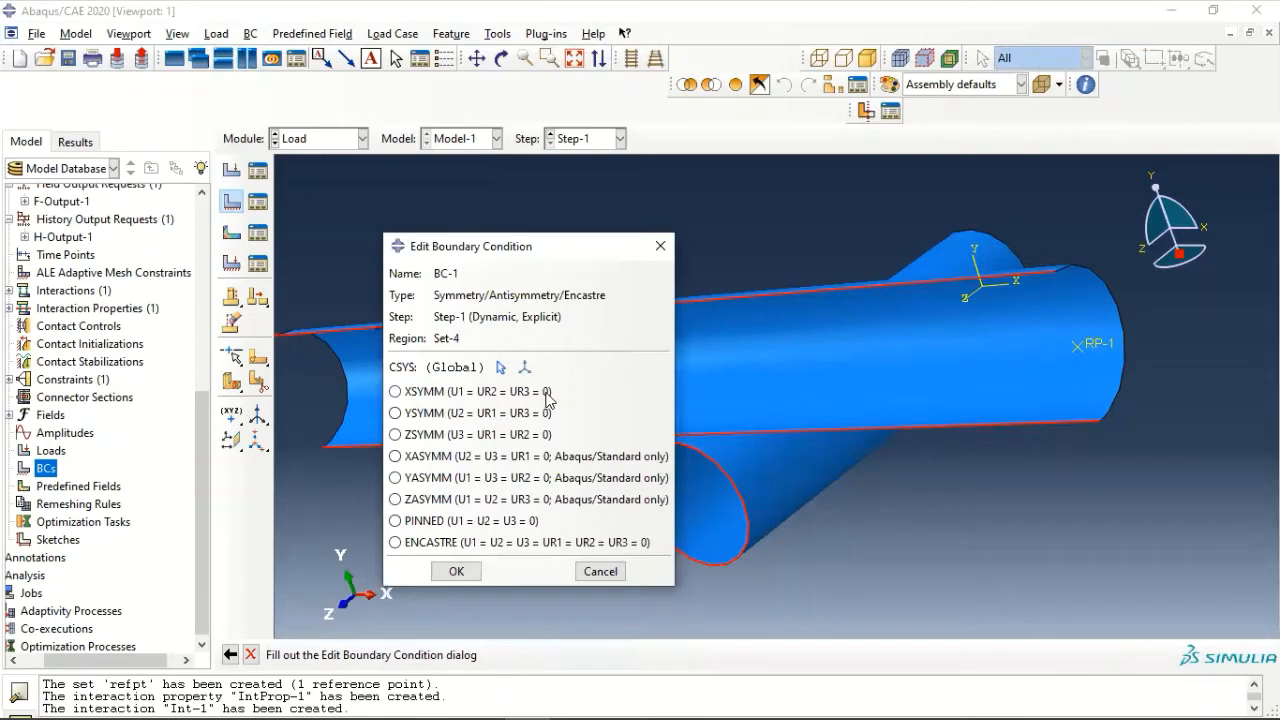
click(518, 436)
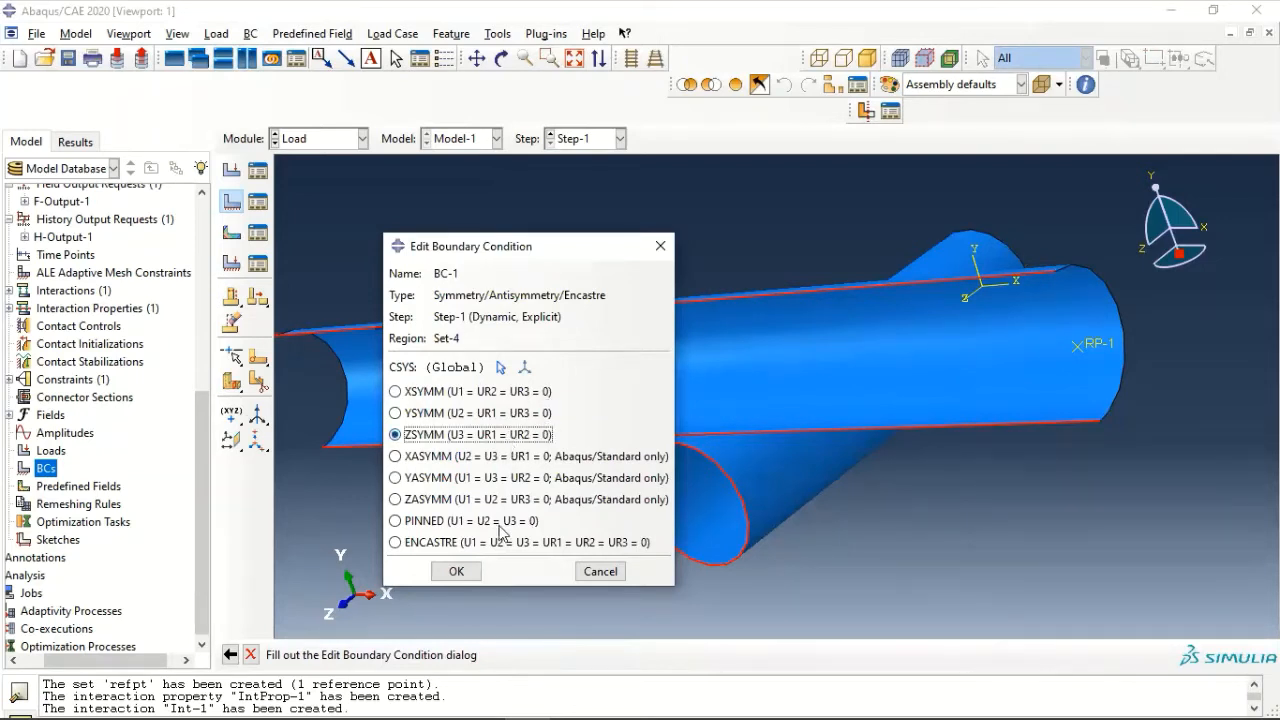
click(453, 571)
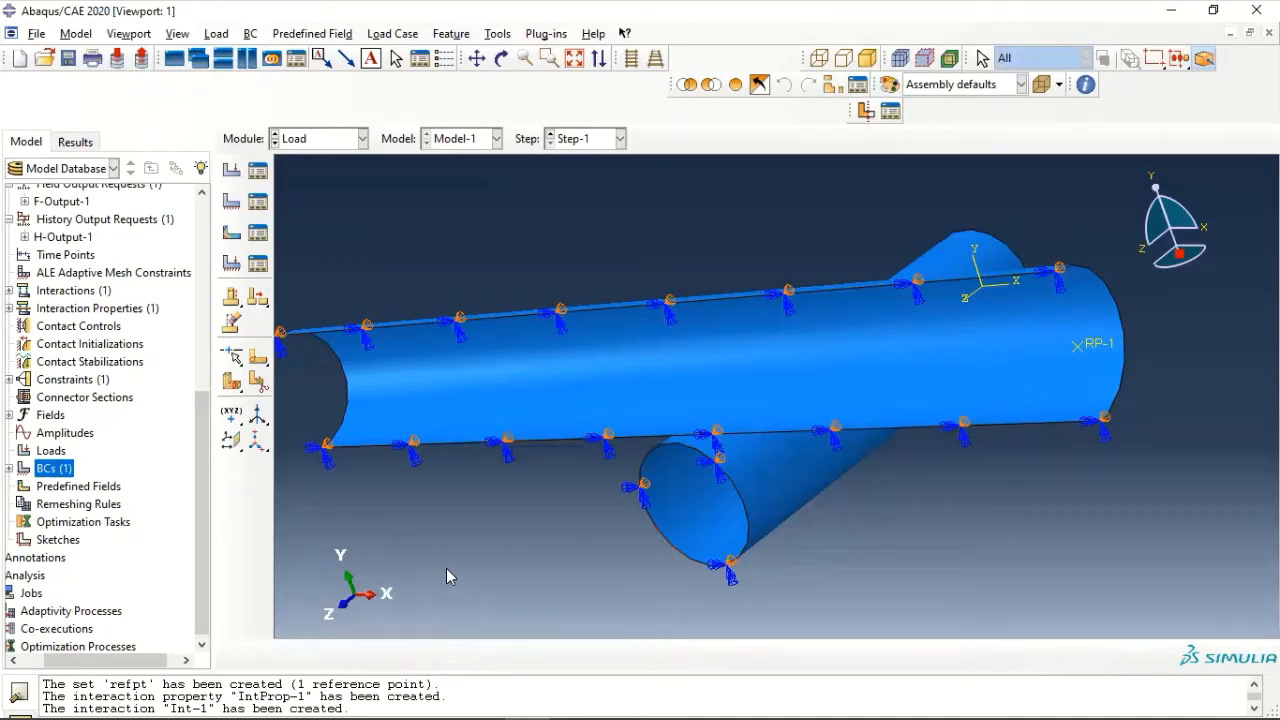
- Create an ENCASTRE boundary condition in Step-1 on the circular edge at the fixed pipe's far end
double_click(50, 470)
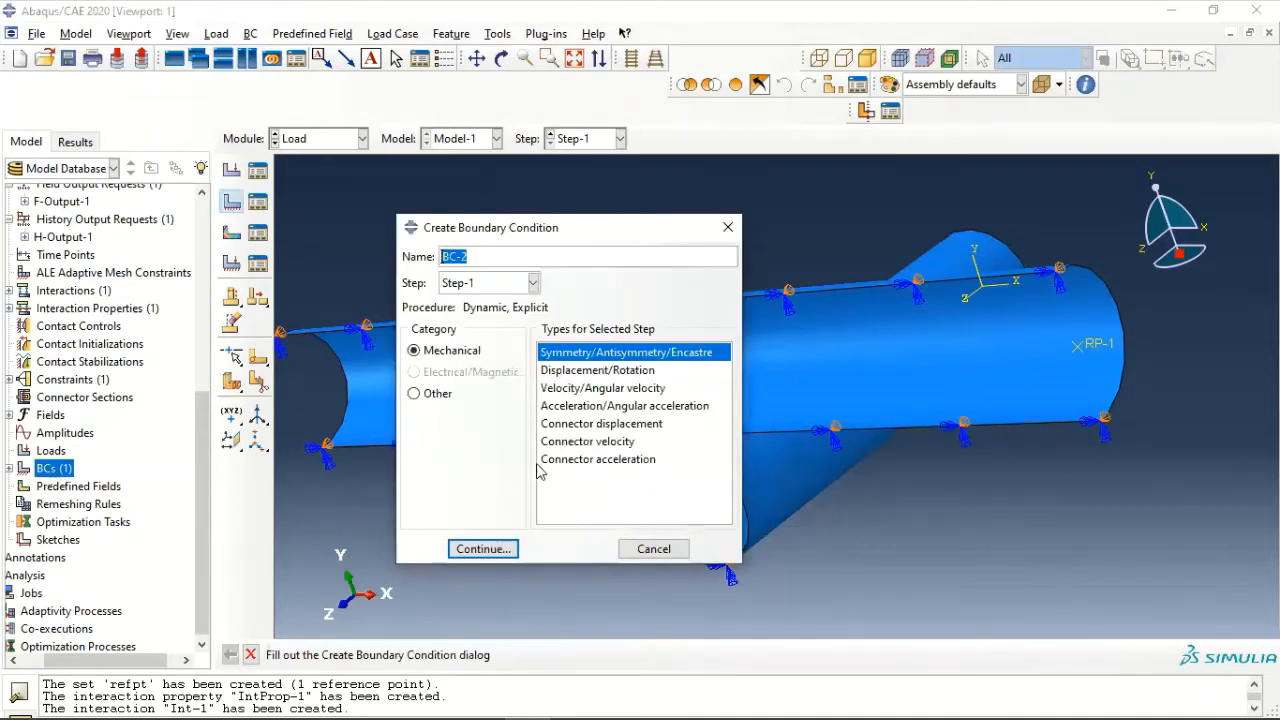
click(484, 551)
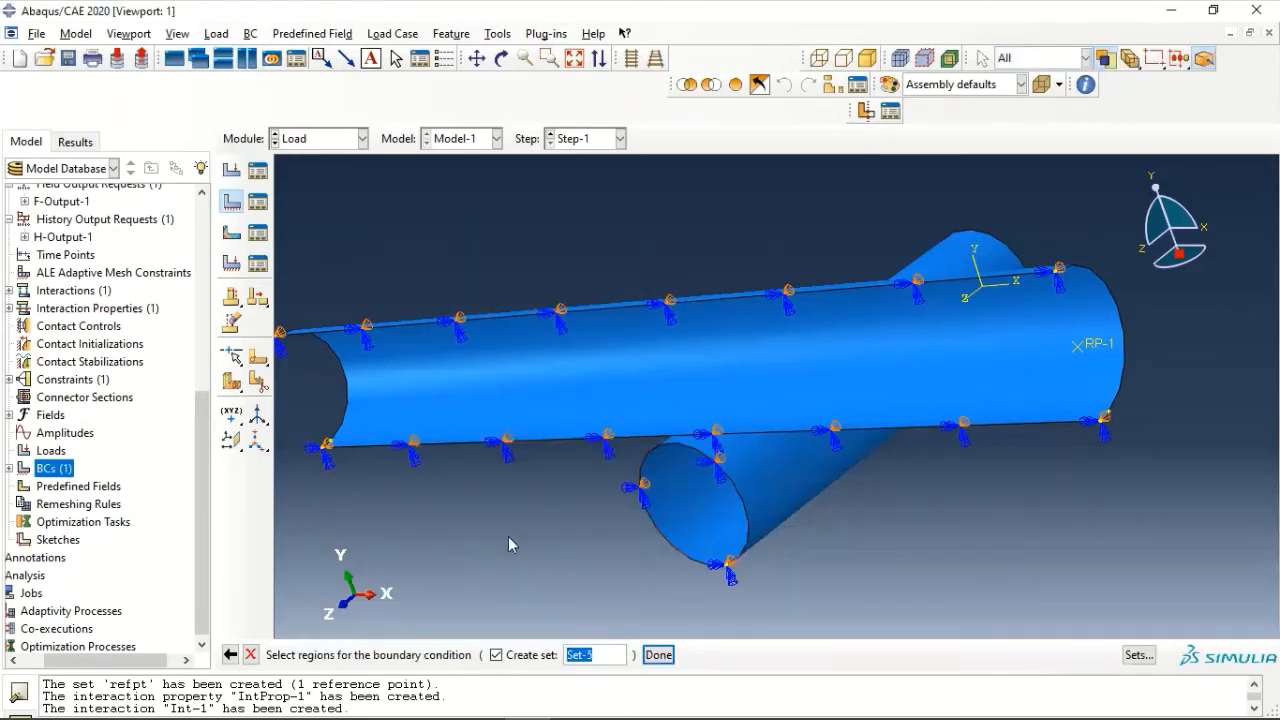
mouse_move(967, 256)
ctrl+alt+mouse_down()
mouse_move(791, 351)
mouse_move(805, 345)
ctrl+alt+mouse_up()
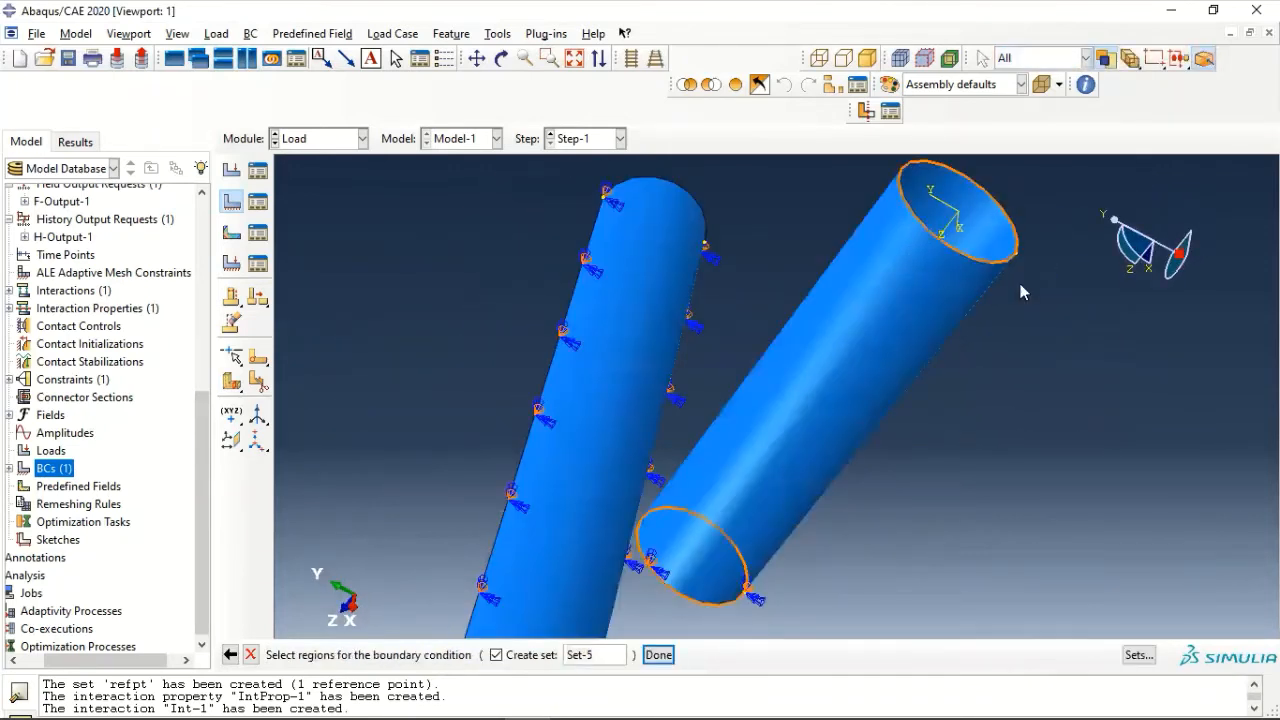
click(937, 240)
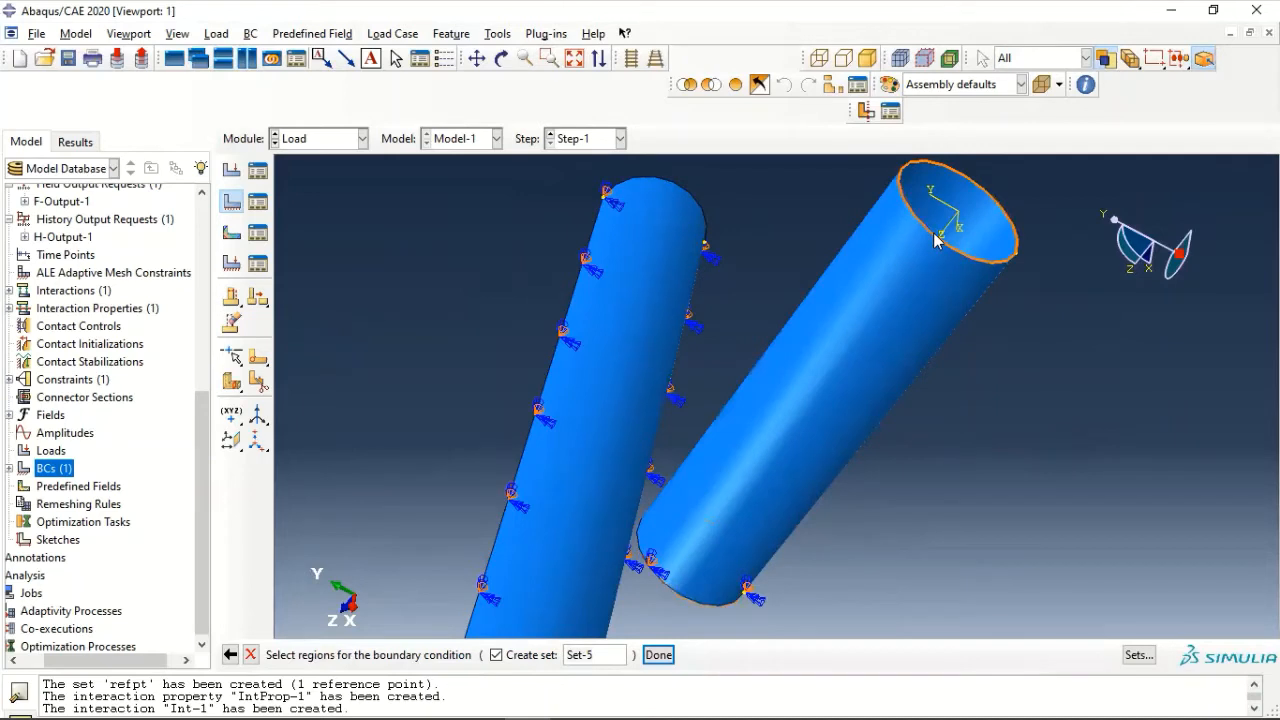
click(658, 655)
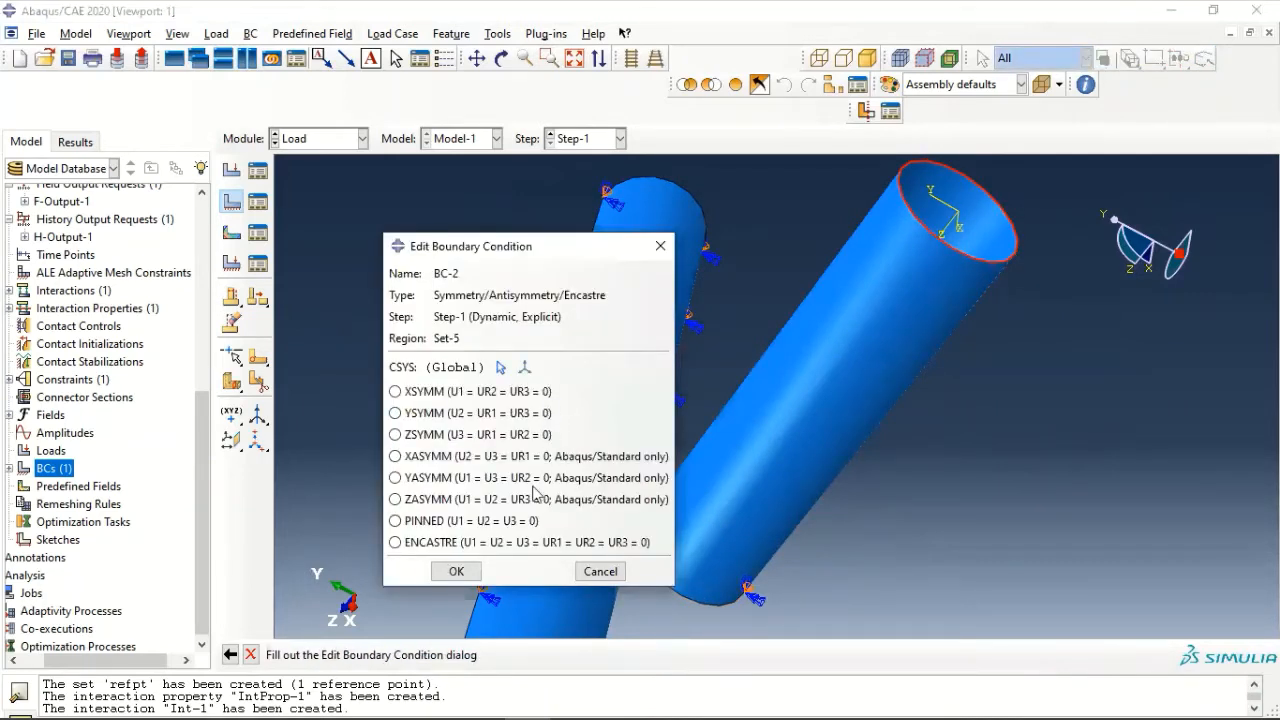
click(499, 543)
click(456, 571)
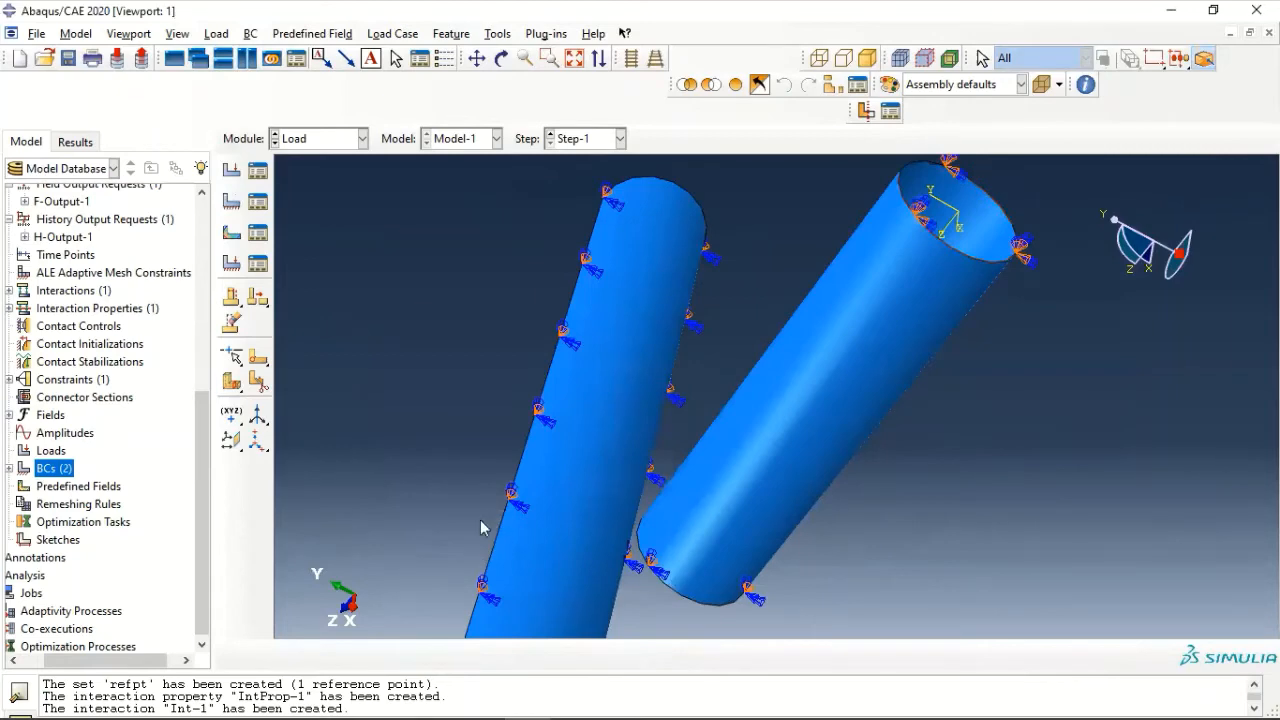
- Create a PINNED boundary condition in Step-1 at reference point RP-1
mouse_move(598, 378)
ctrl+alt+mouse_down()
mouse_move(803, 338)
mouse_move(692, 308)
mouse_move(666, 260)
mouse_move(711, 279)
mouse_move(693, 280)
ctrl+alt+mouse_up()
scroll(659, 307, down, 3)
scroll(655, 312, up, 5)
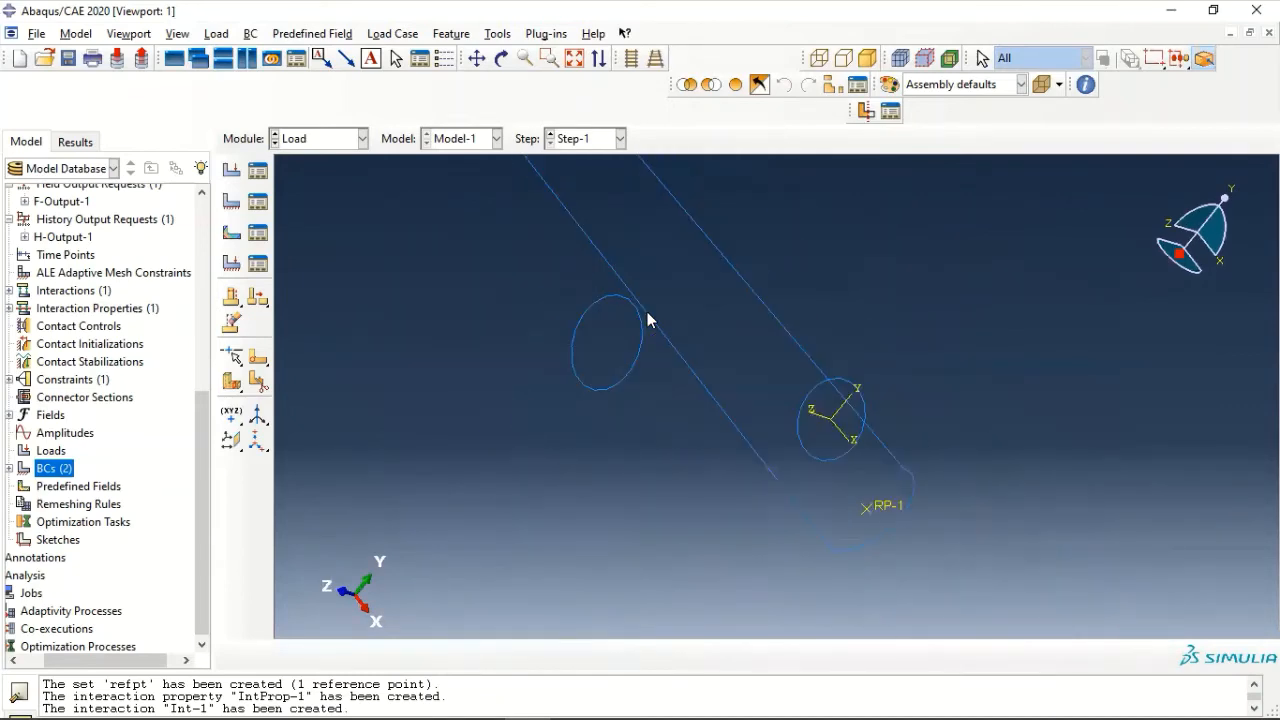
double_click(50, 468)
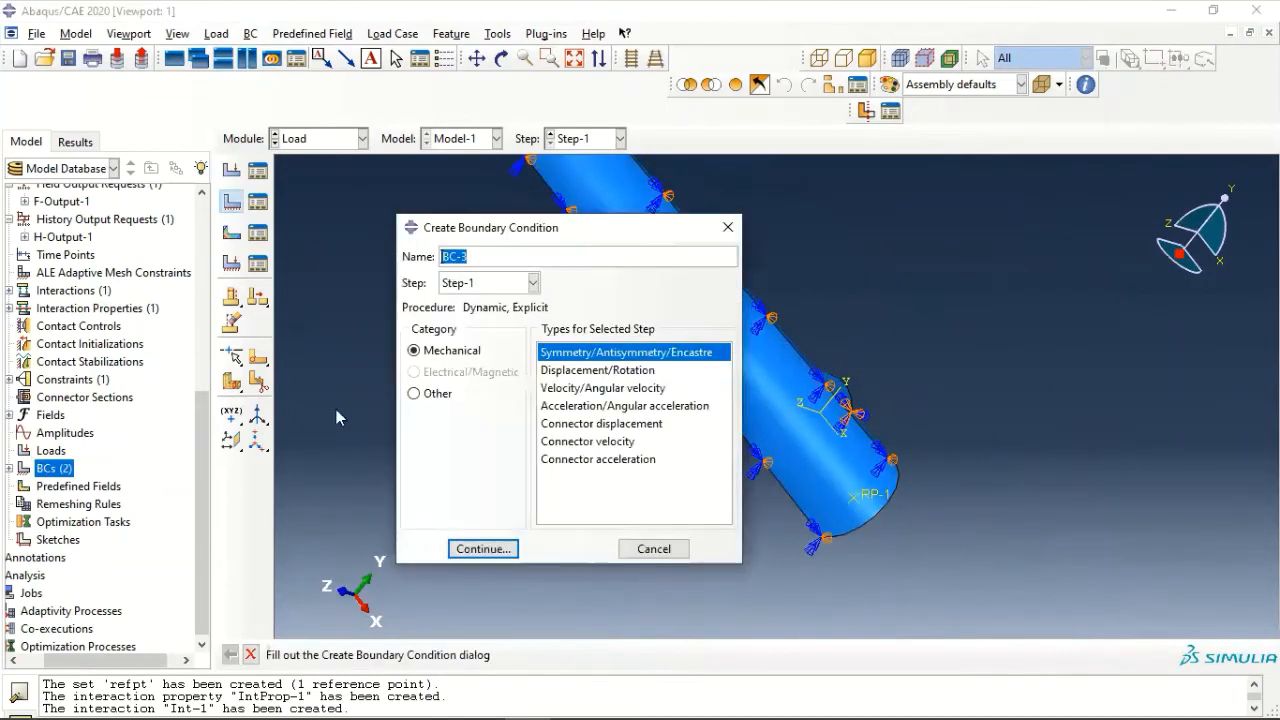
click(487, 551)
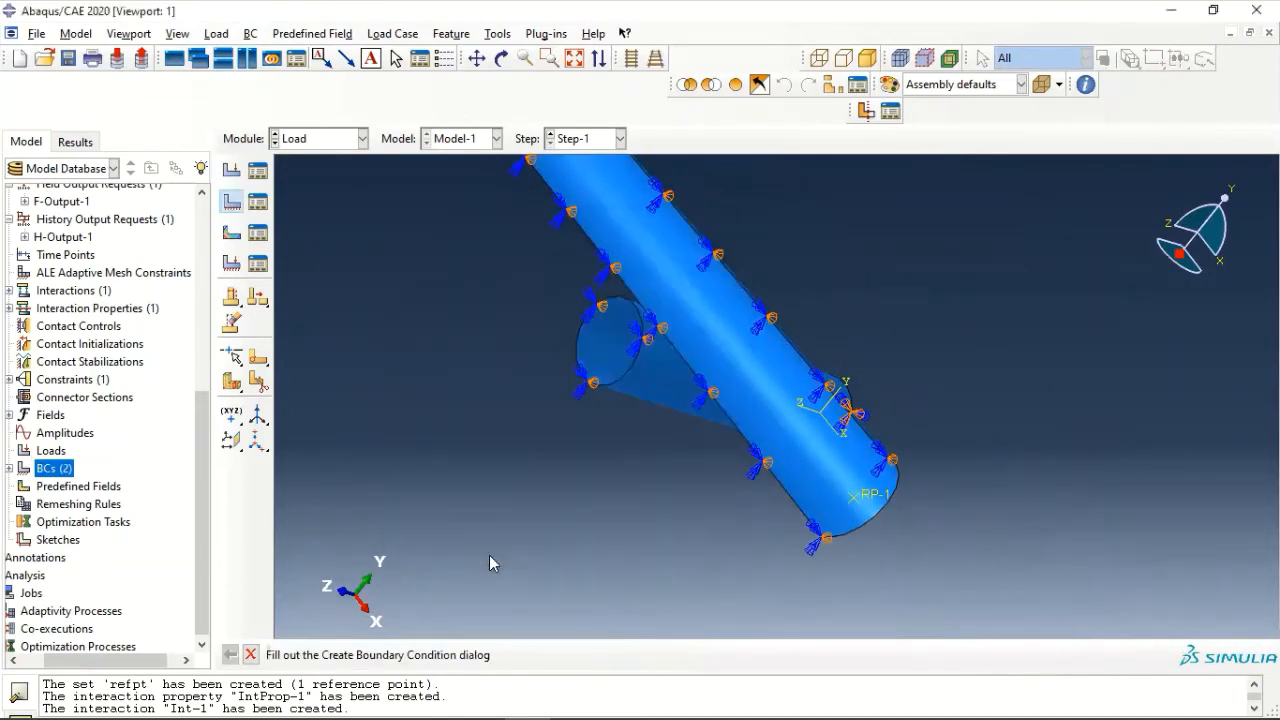
click(857, 501)
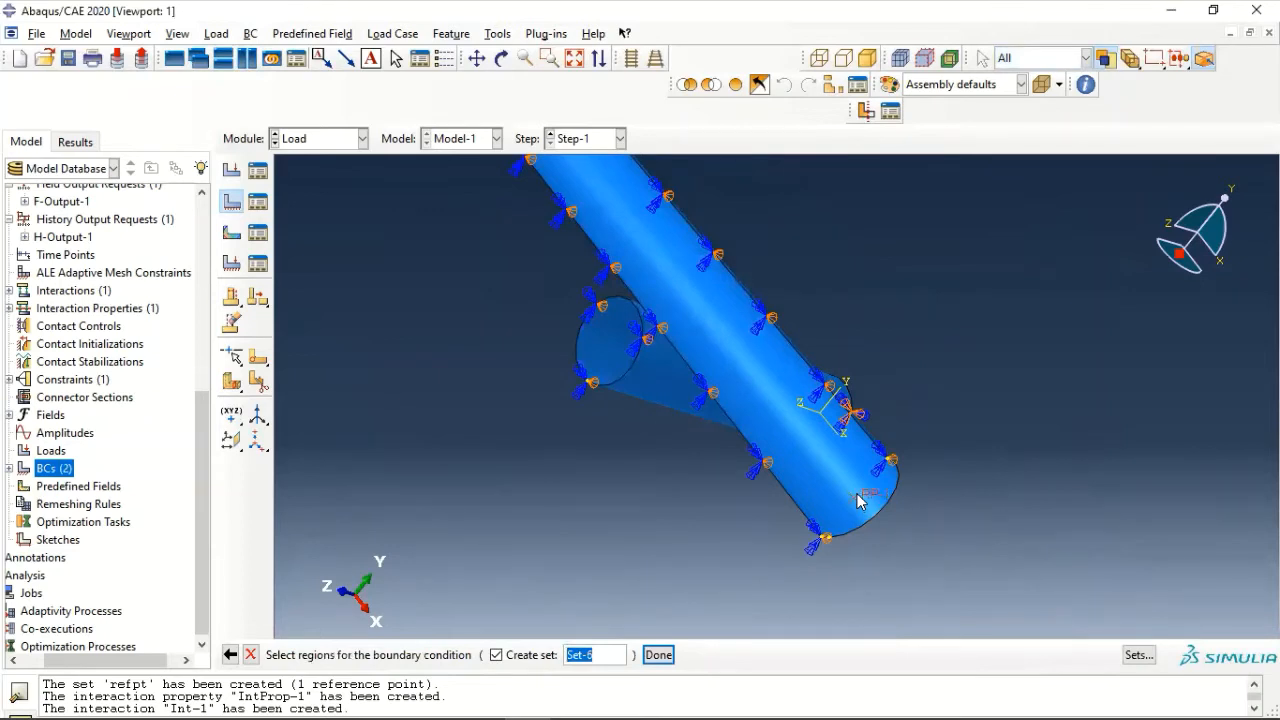
click(658, 656)
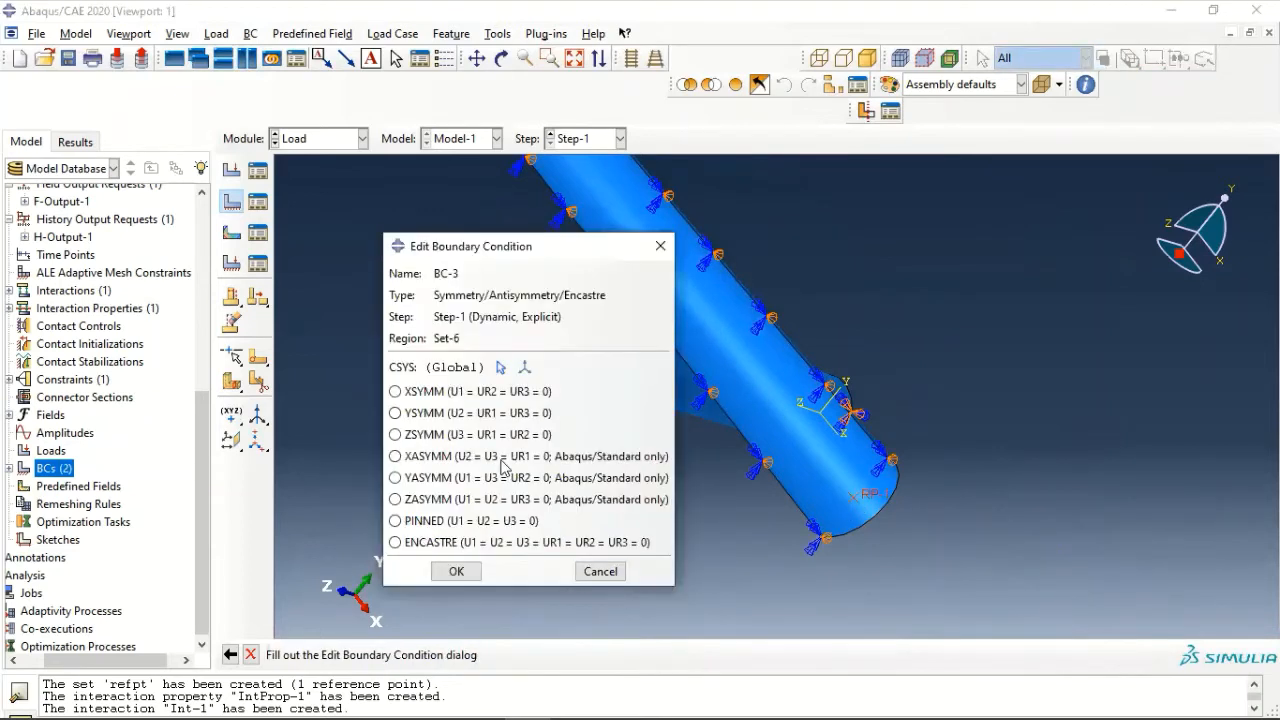
click(462, 522)
click(450, 571)
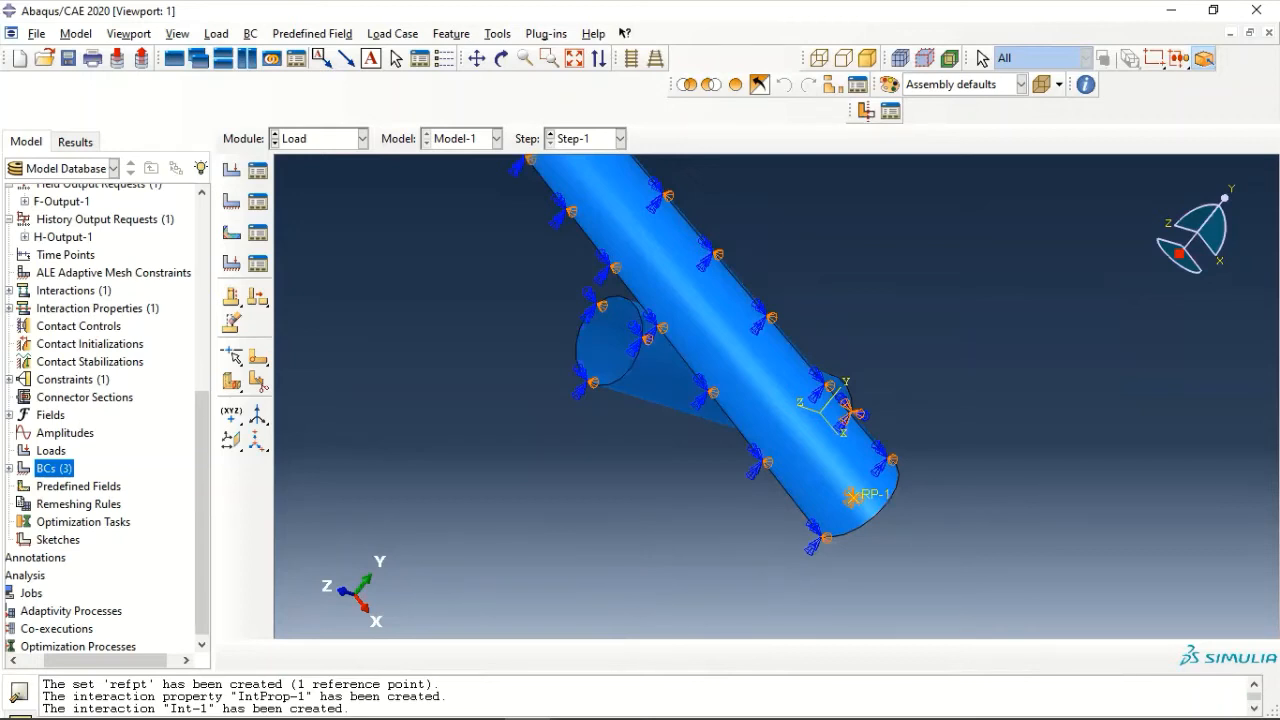
- Query the coordinates of the midpoint of the impacting pipe's end arc and of reference point RP-1
click(1086, 86)
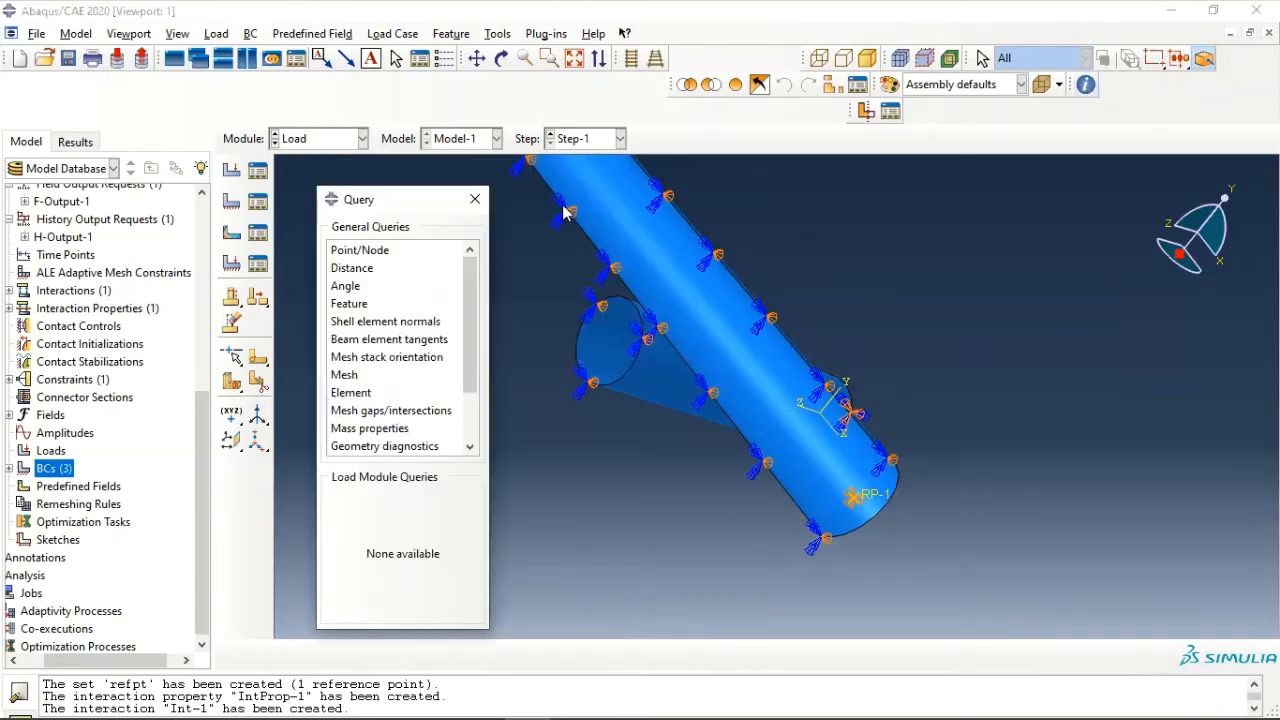
click(364, 256)
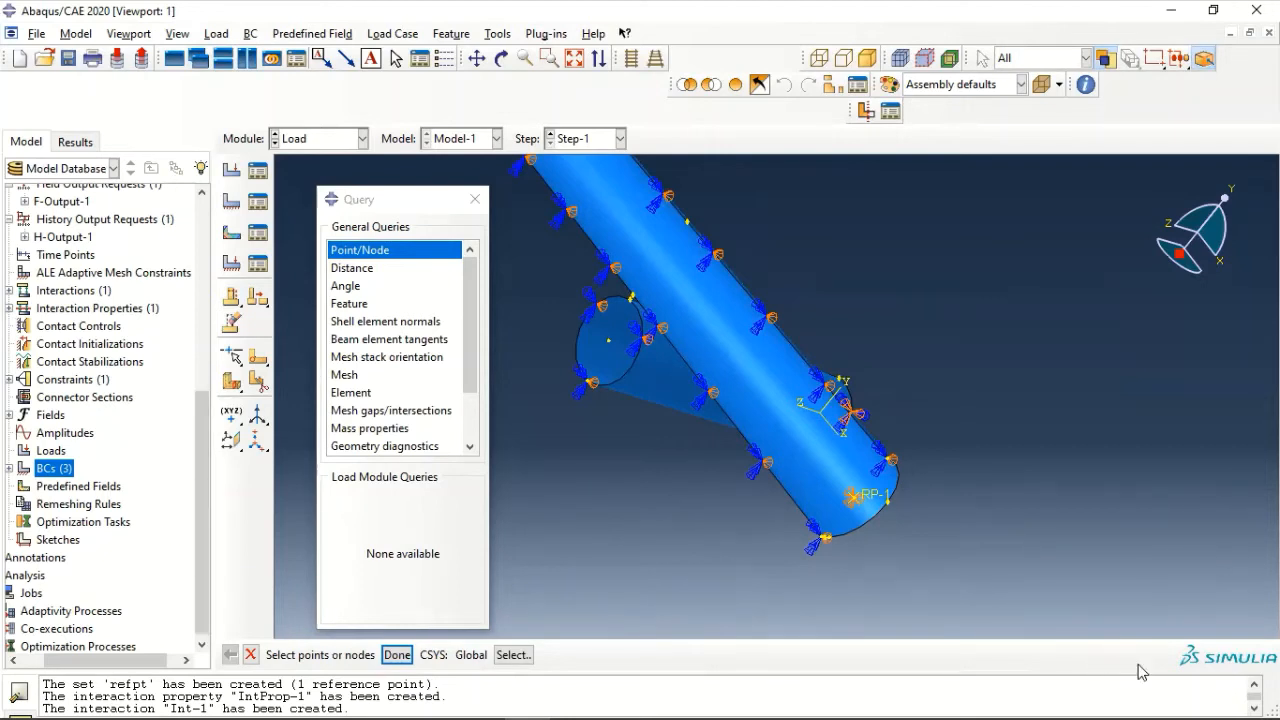
scroll(933, 536, up, 2)
scroll(870, 490, up, 1)
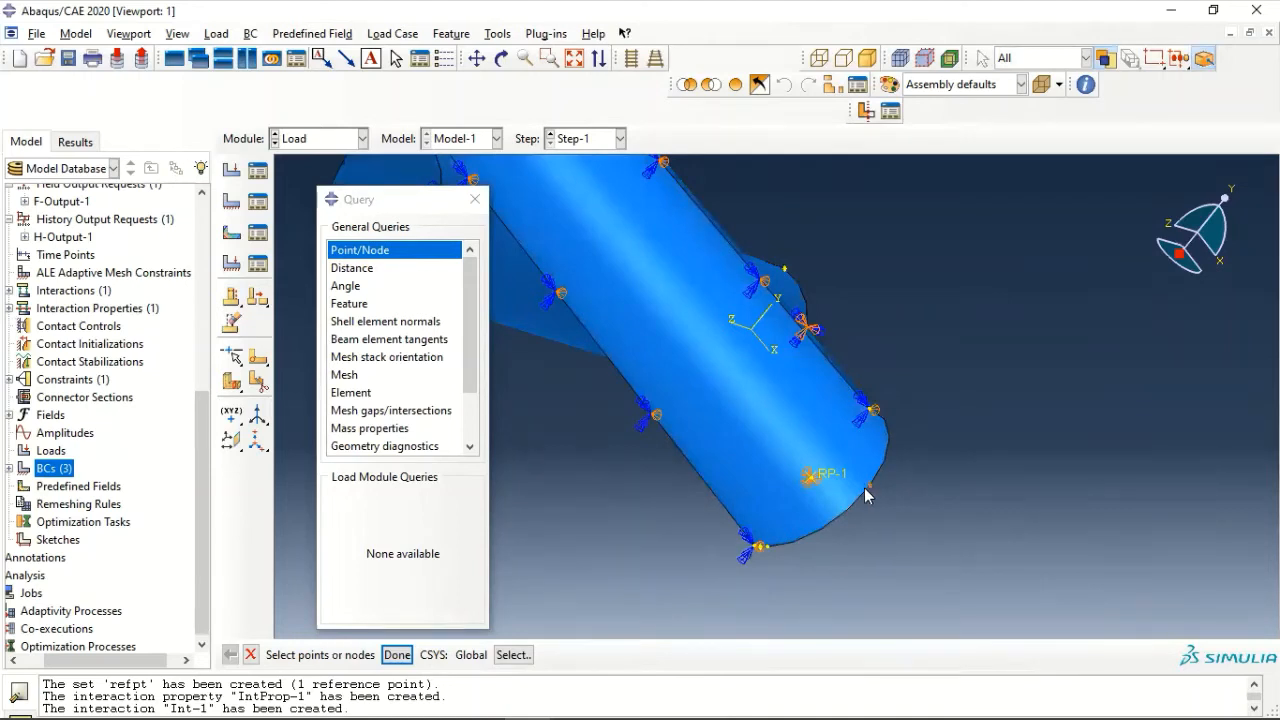
click(868, 486)
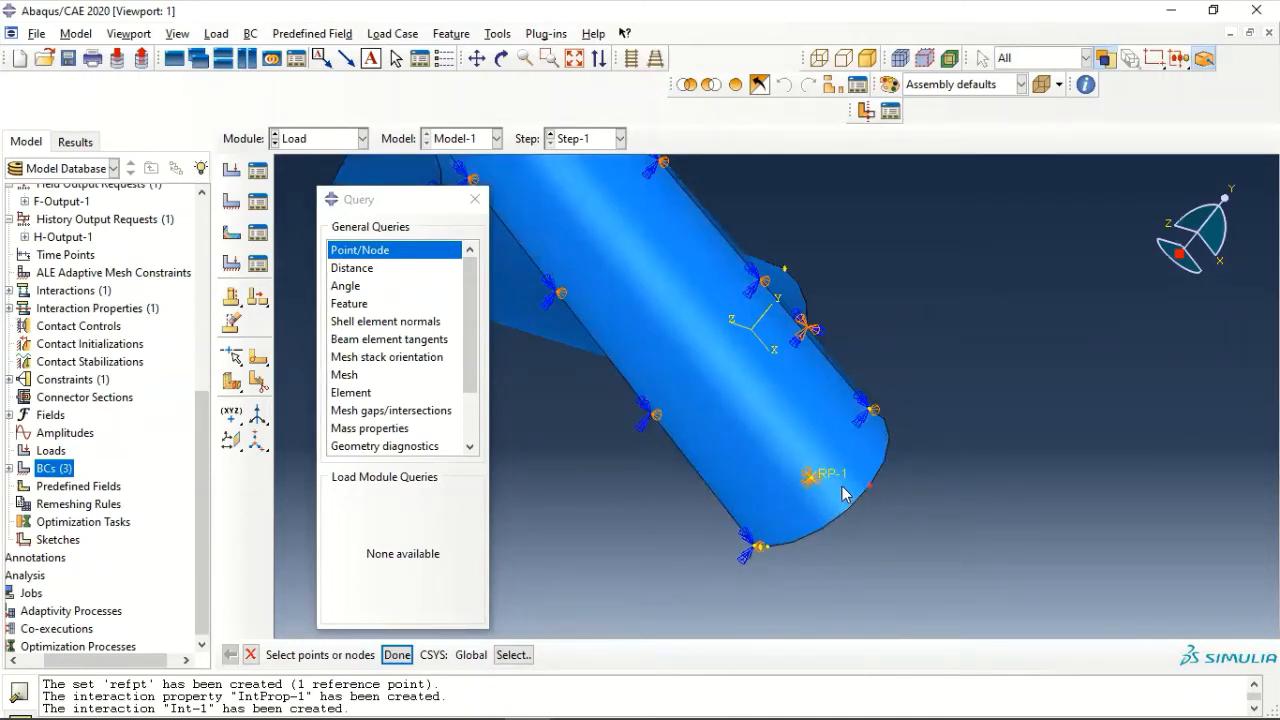
click(398, 655)
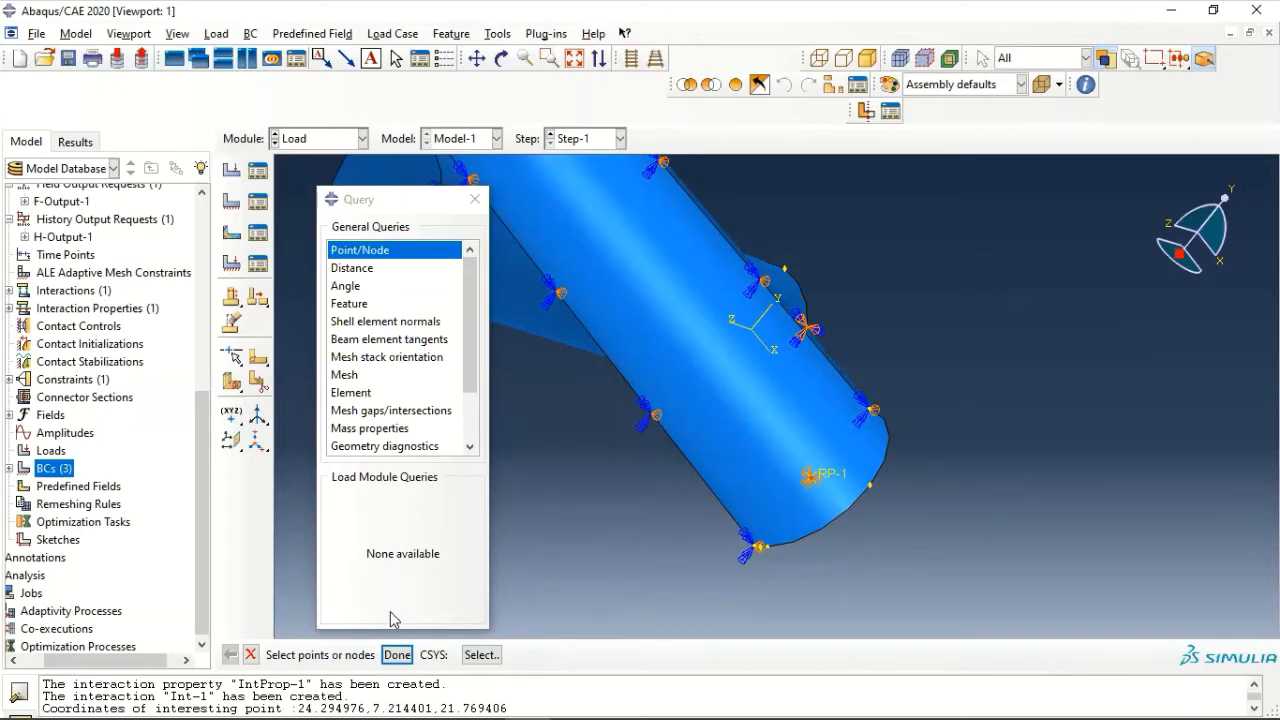
click(397, 655)
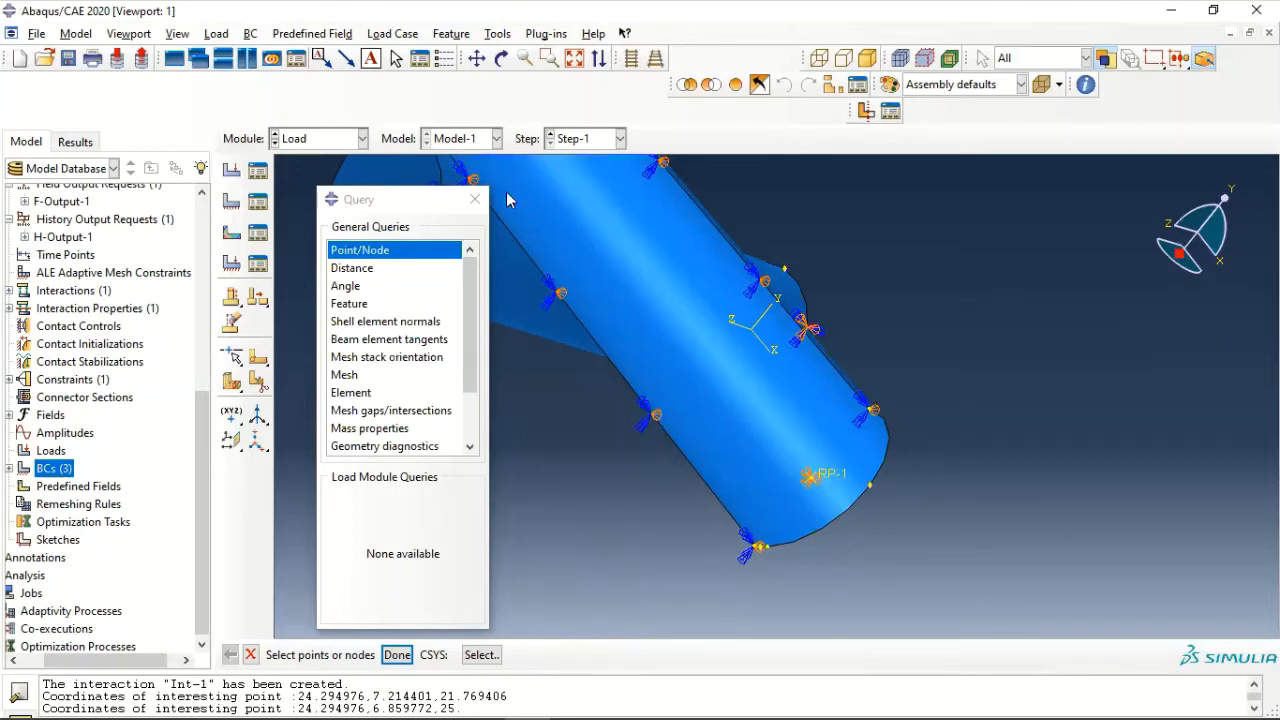
click(475, 199)
- Create a mechanical Velocity predefined field in the Initial step on the impacting pipe
double_click(100, 486)
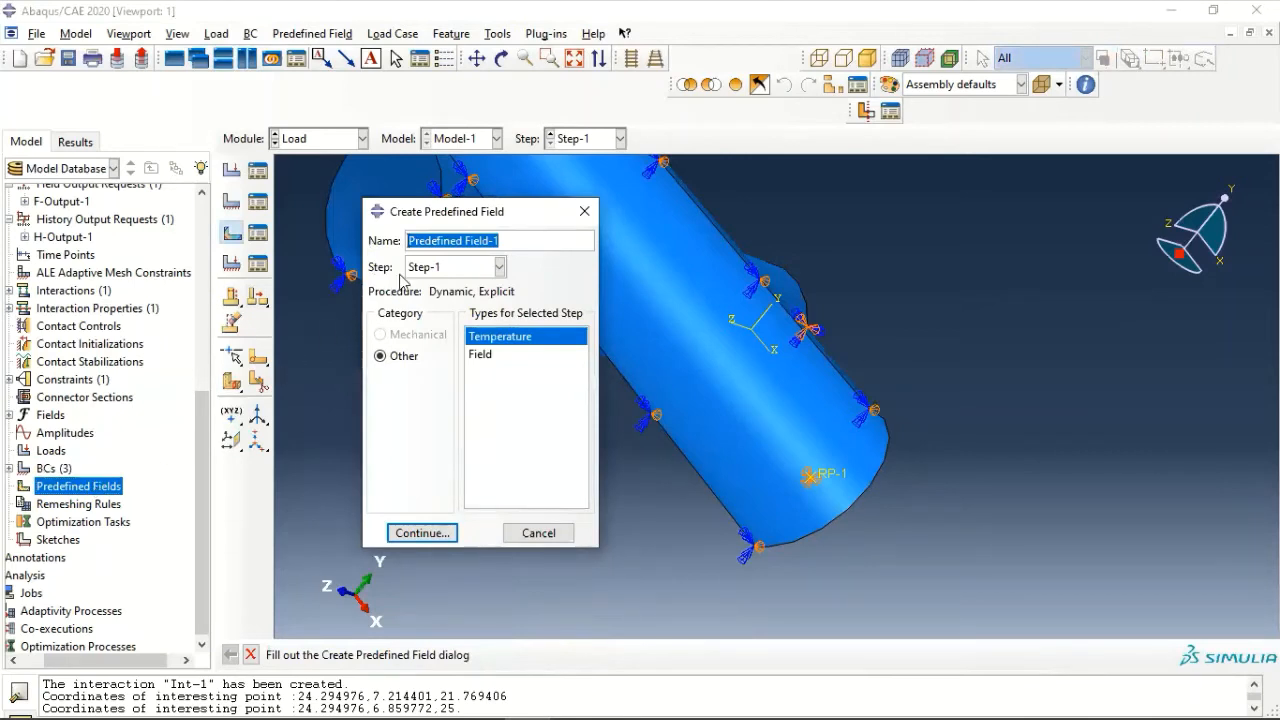
click(456, 266)
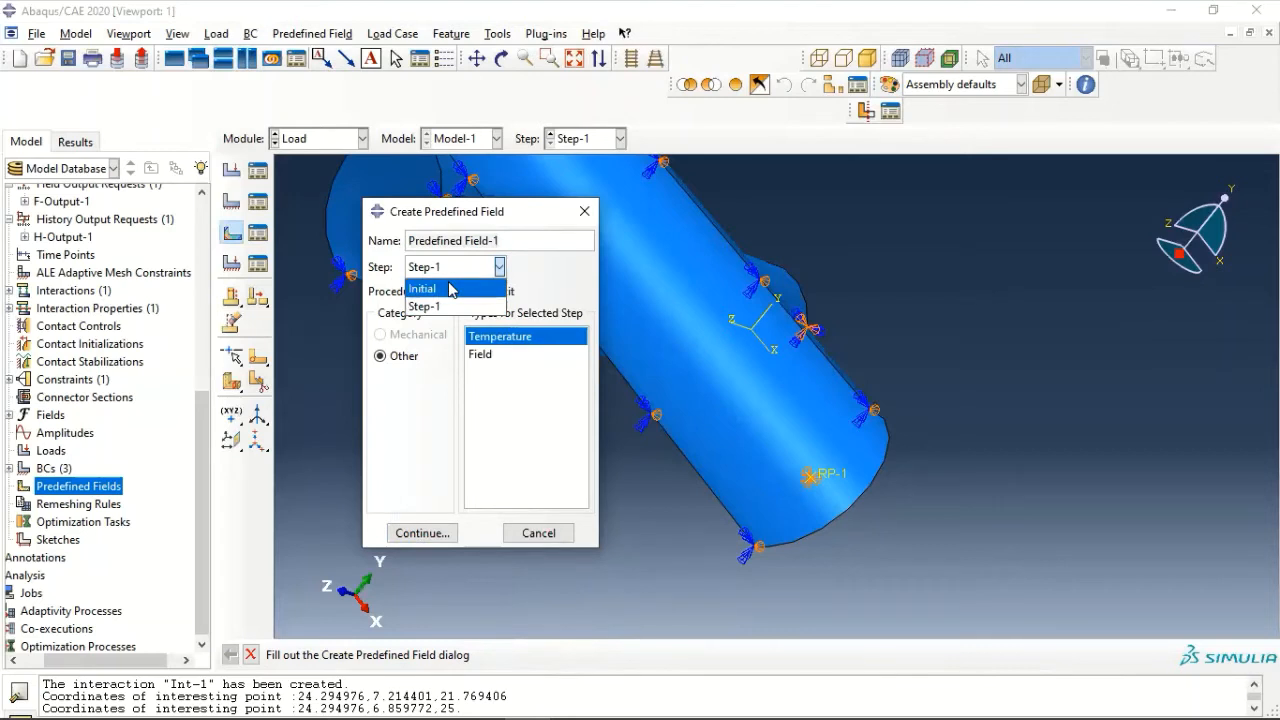
click(452, 289)
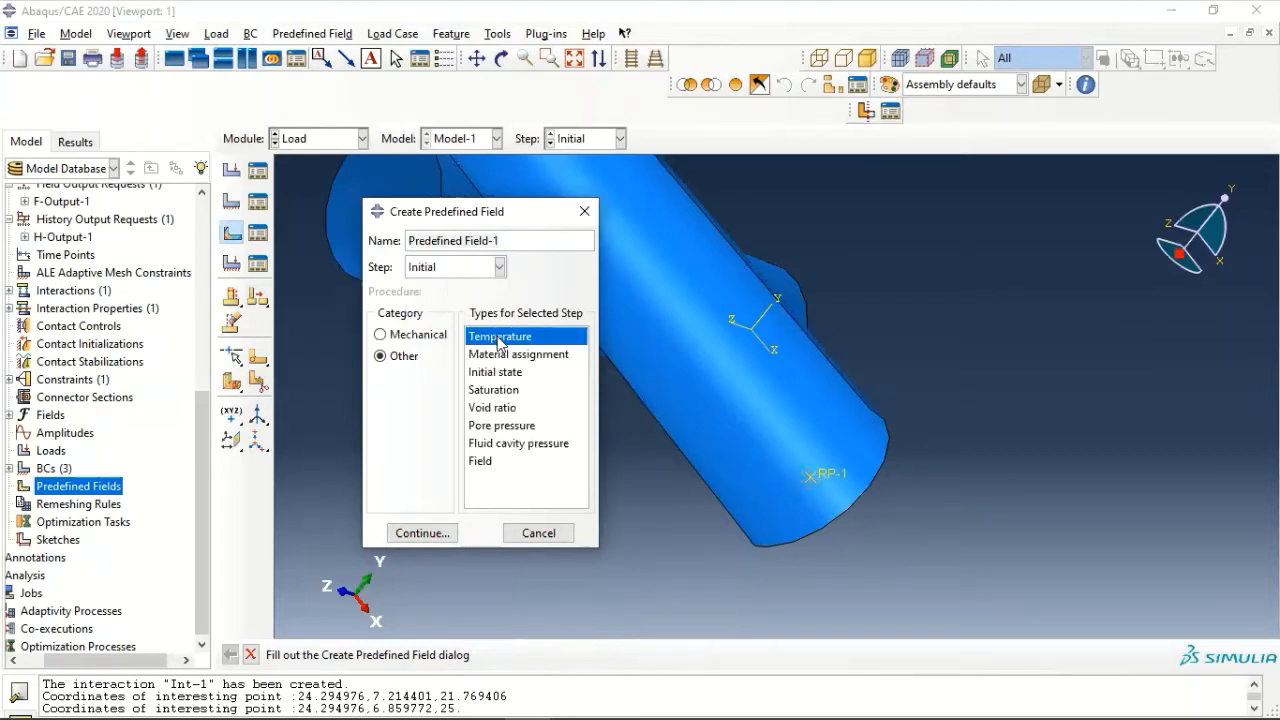
click(420, 334)
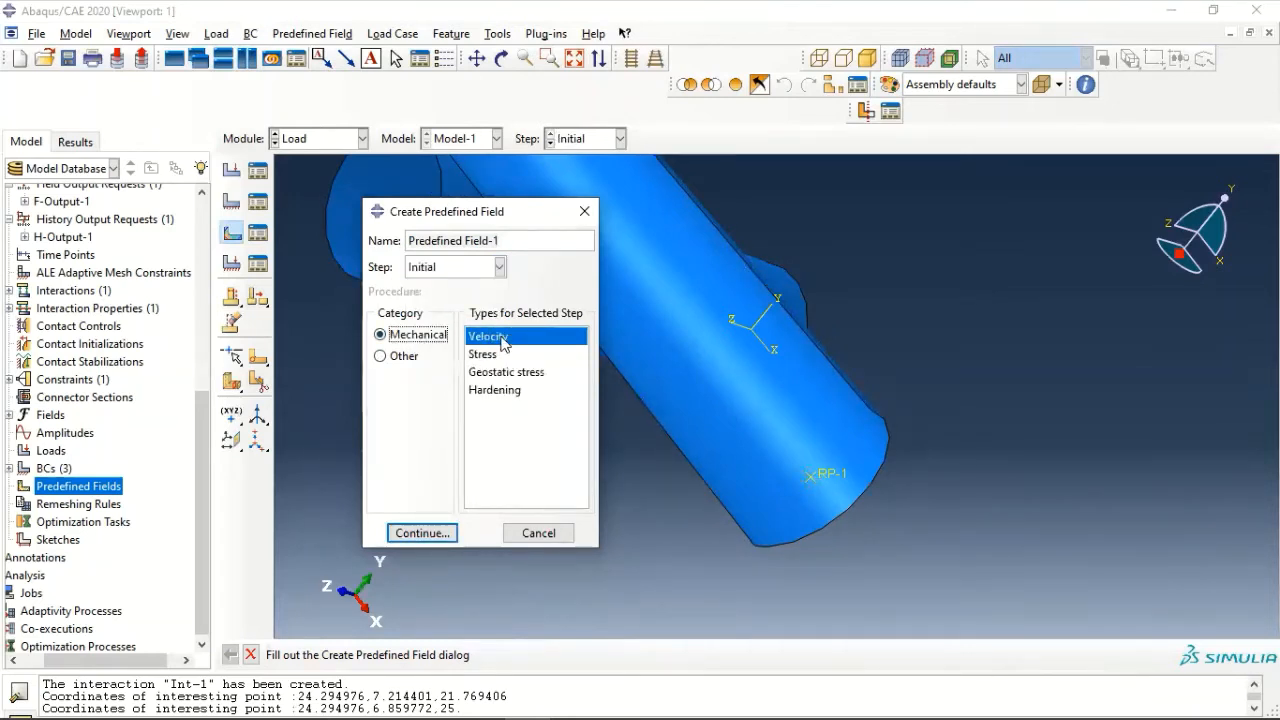
click(418, 534)
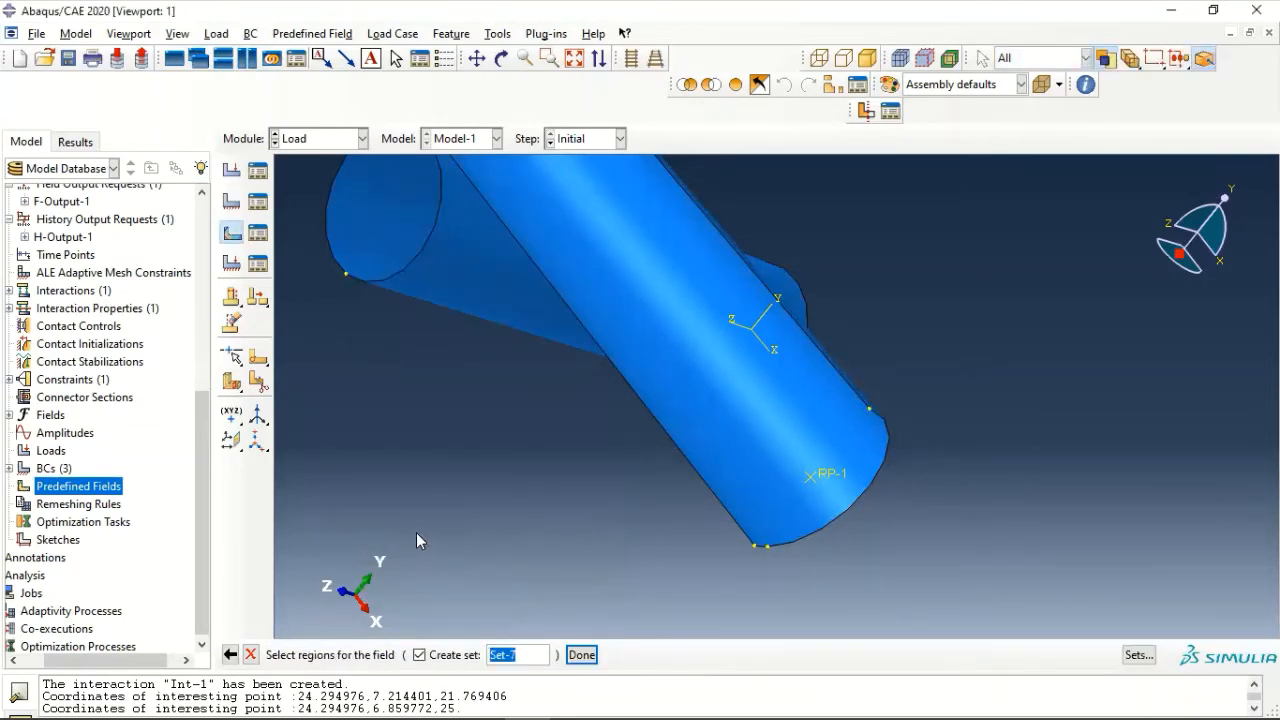
click(654, 306)
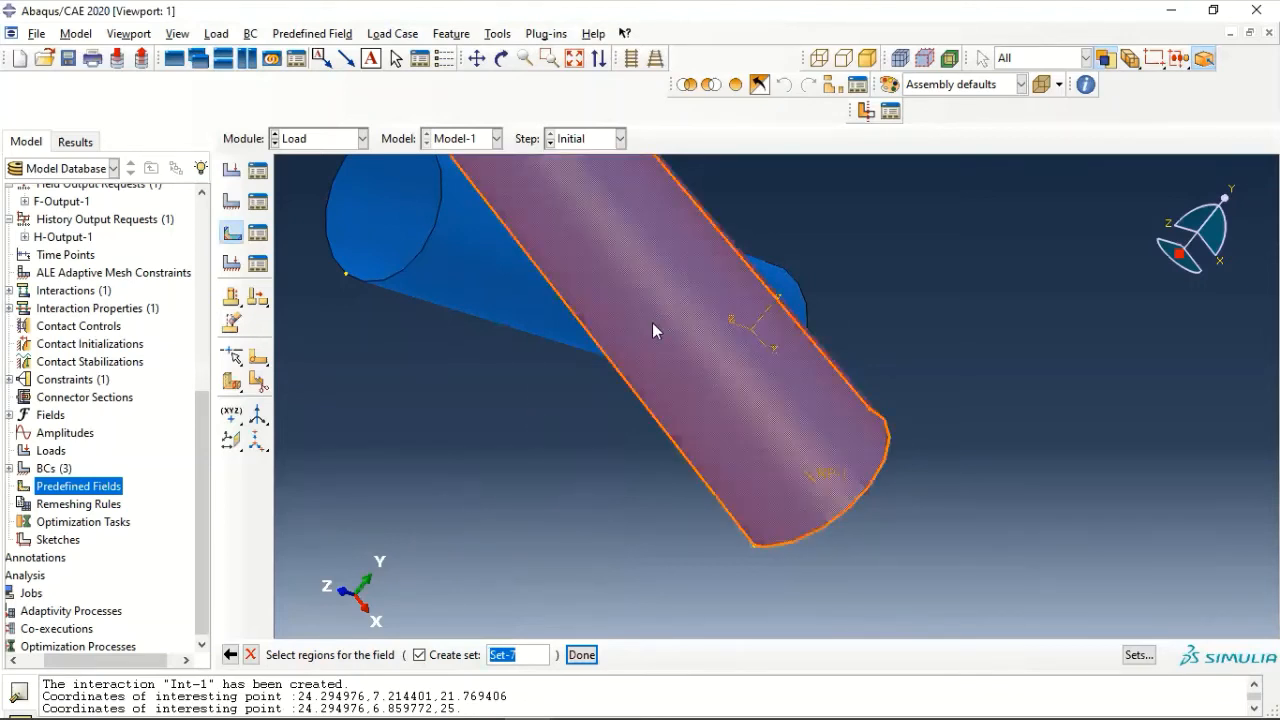
click(581, 654)
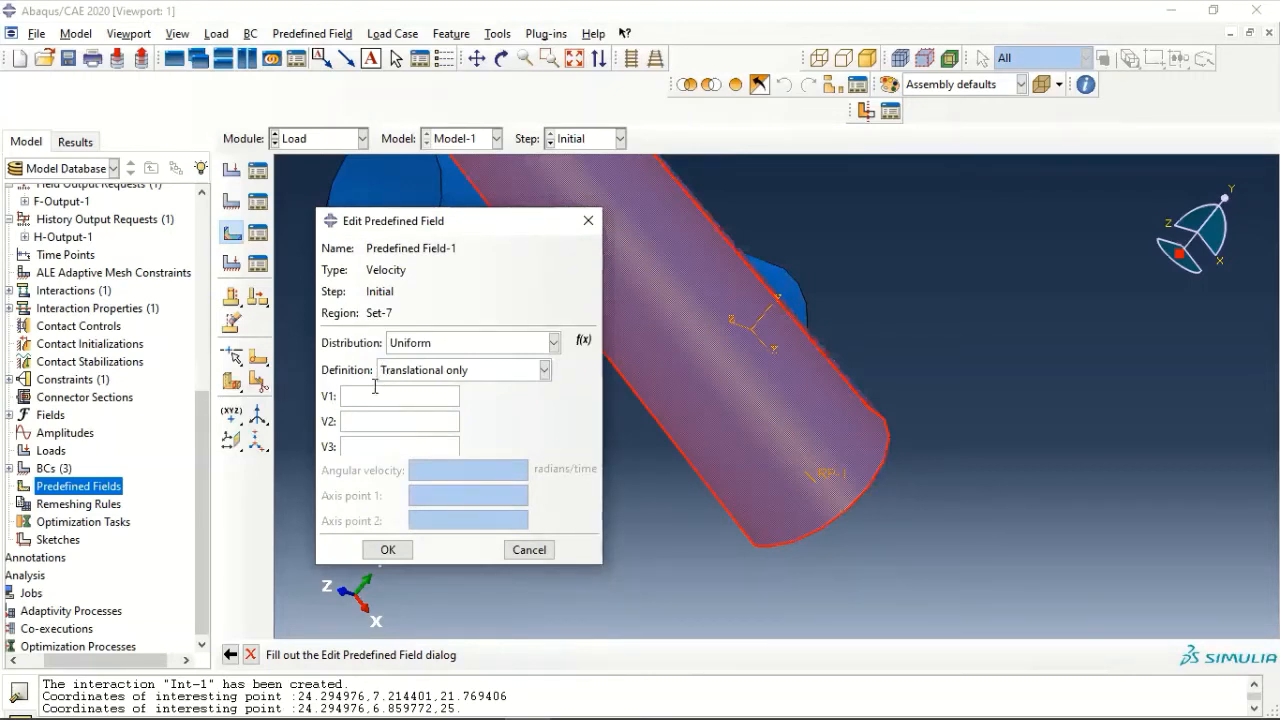
- Define the velocity field as Uniform and Rotational only, with an angular velocity of 75 radians/time
click(420, 342)
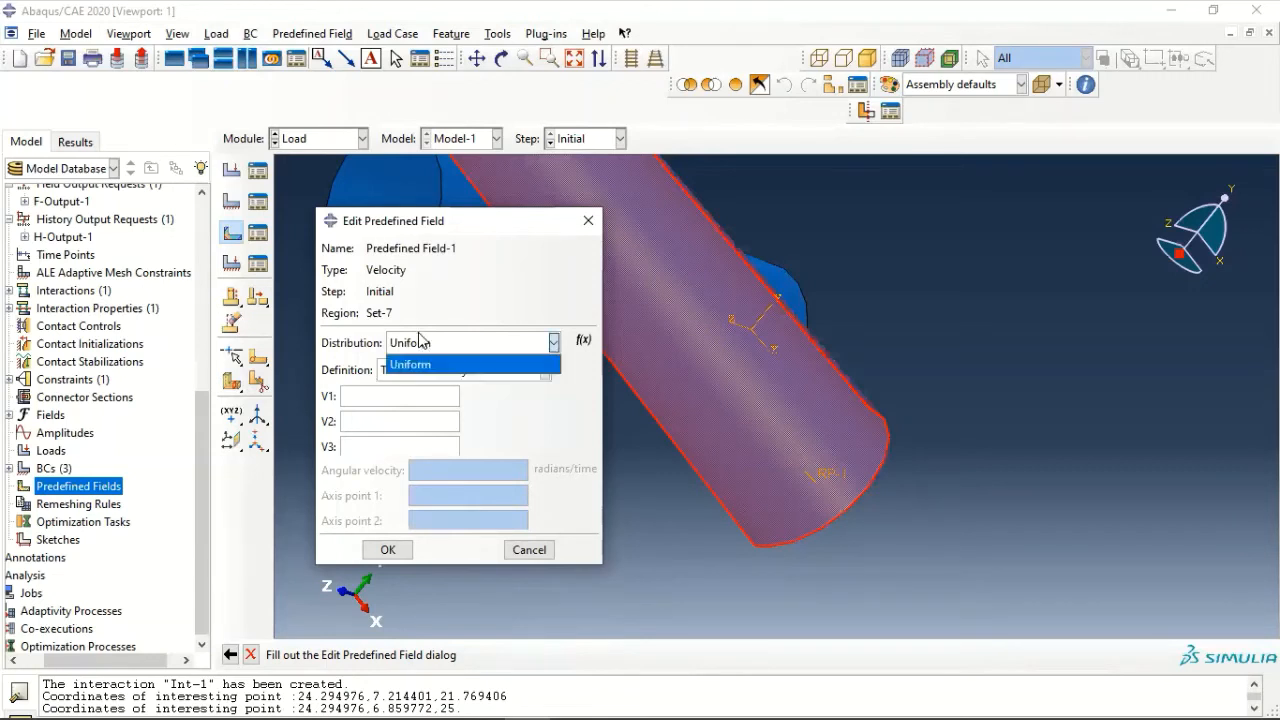
click(422, 360)
click(422, 370)
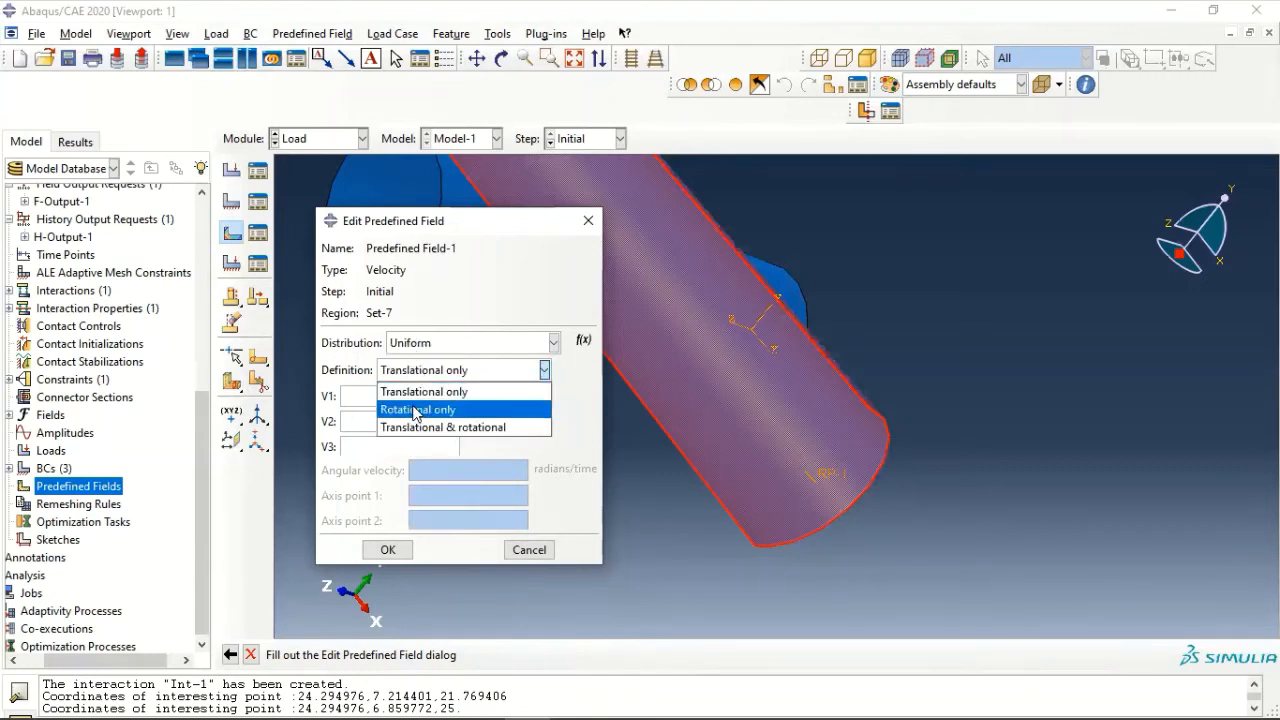
click(418, 409)
click(449, 470)
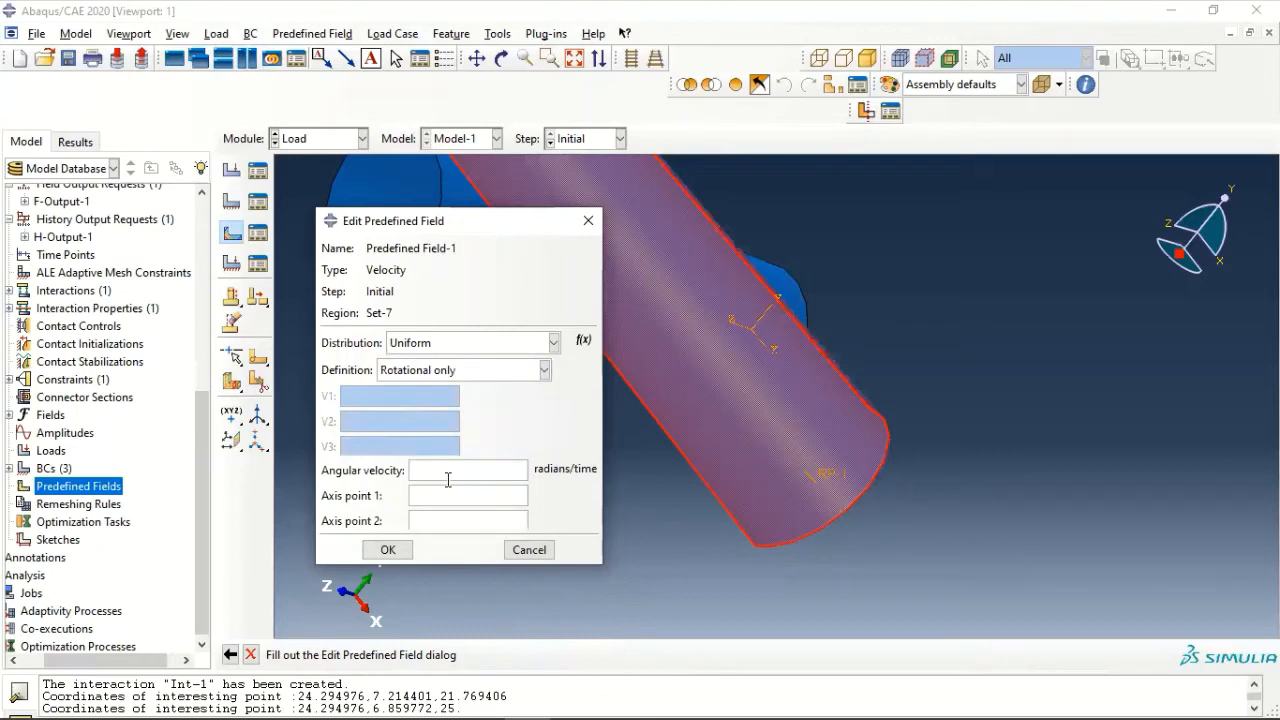
text(75)
- Set the velocity field's Axis point 1 to the queried coordinates 24.294976,7.214401,21.769406
drag(509, 695, 295, 699)
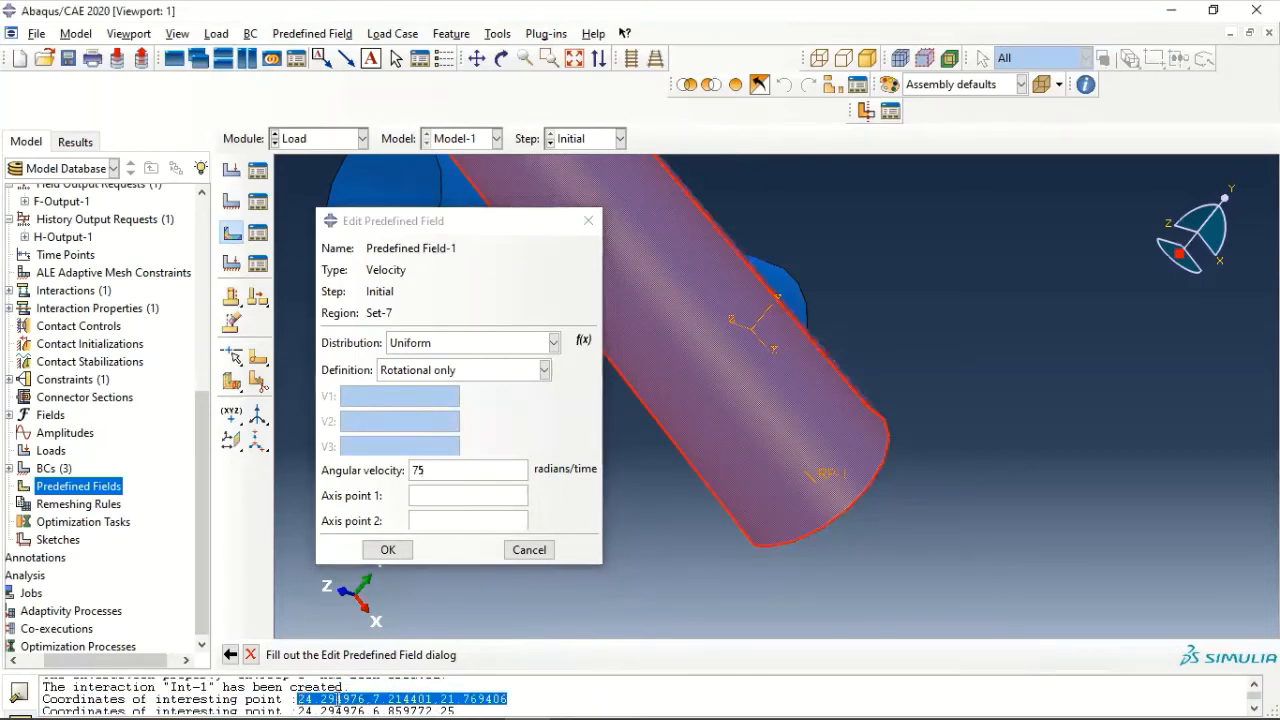
click(460, 495)
text(24.294976,7.214401,21.769406)
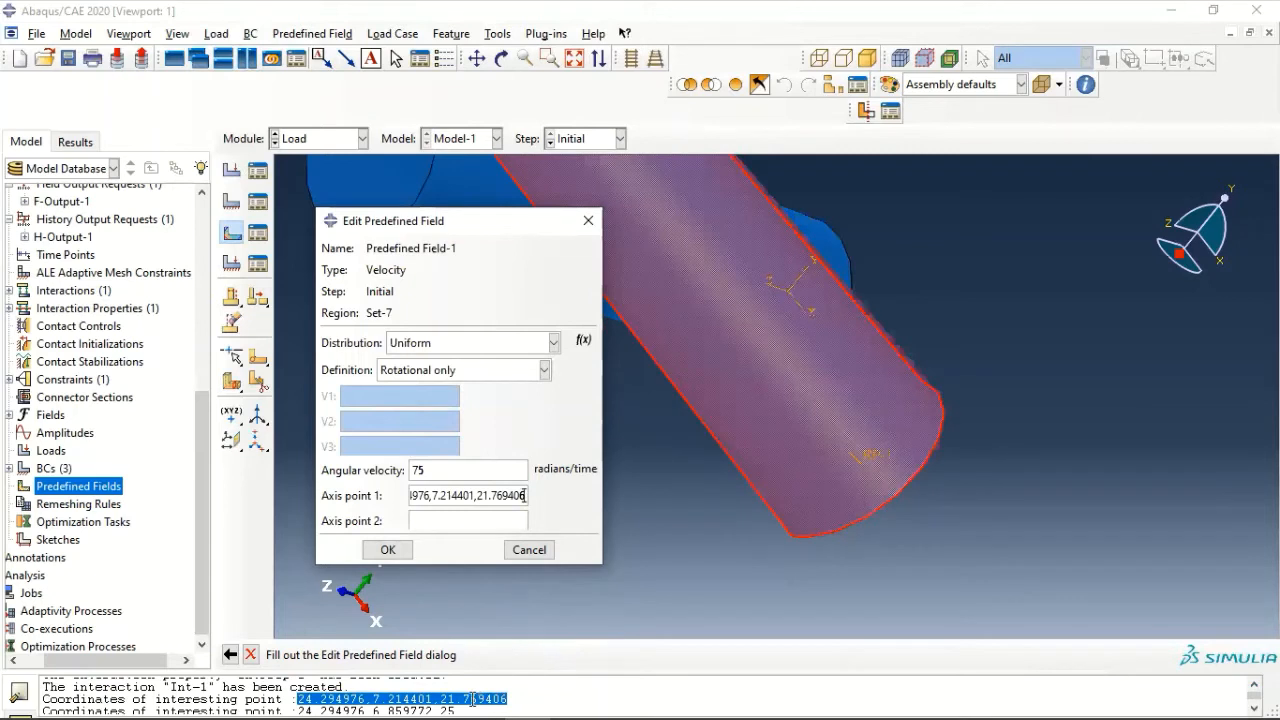
- Set the velocity field's Axis point 2 to the queried coordinates 24.294976,6.859772,25 and complete the predefined field
drag(470, 708, 301, 702)
click(301, 698)
drag(464, 708, 297, 708)
key(ctrl+c)
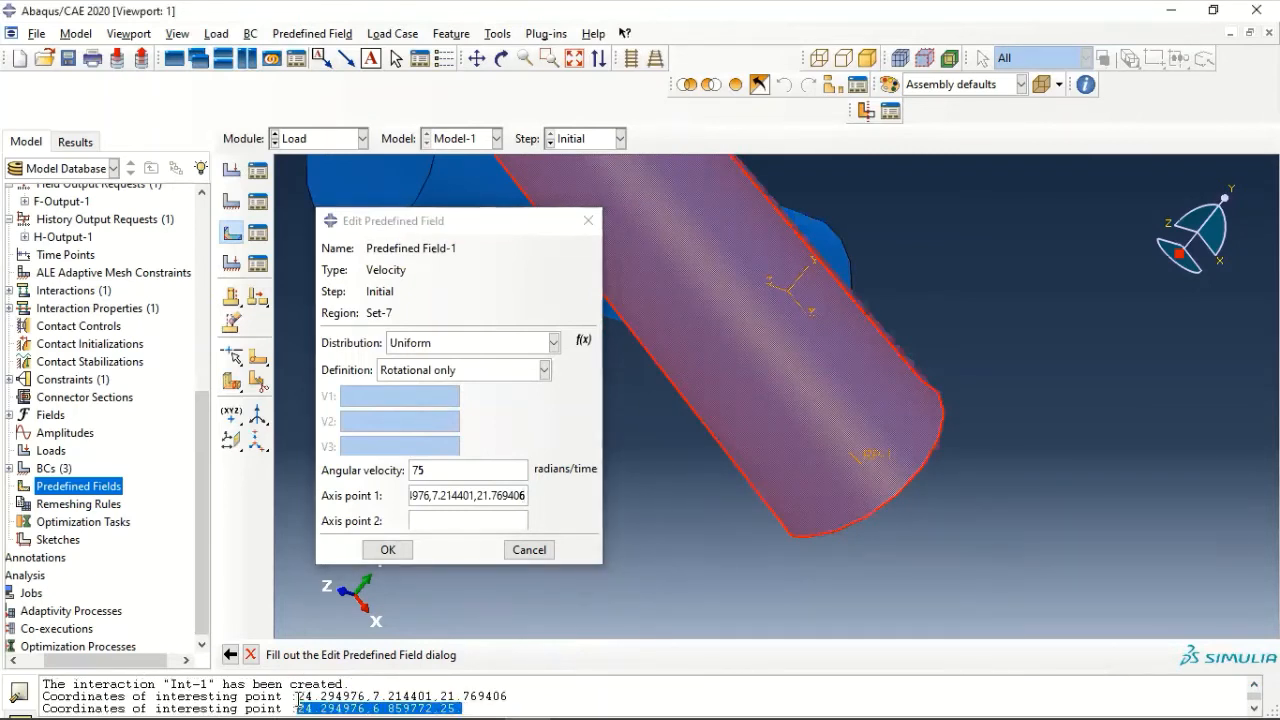
click(466, 520)
key(ctrl+v)
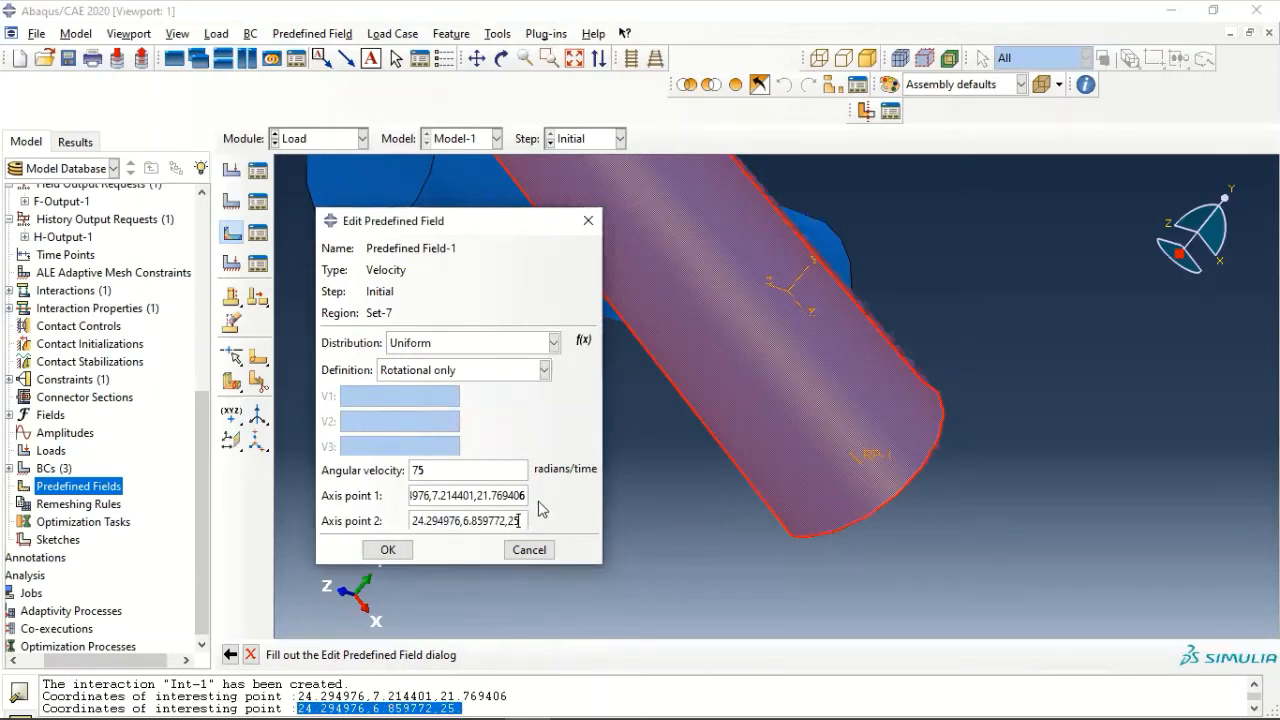
key(shift+Left)
key(shift+Left)
key(shift+Left)
key(shift+Left)
key(shift+Left)
key(shift+Left)
key(shift+Left)
key(shift+Left)
key(shift+Left)
key(shift+Left)
key(shift+Left)
key(shift+Left)
key(shift+Left)
key(shift+Left)
key(shift+Left)
key(shift+Left)
key(shift+Left)
key(shift+Left)
key(shift+Left)
key(shift+Left)
click(425, 500)
key(Left)
key(Left)
key(Left)
key(Left)
key(Left)
key(Left)
key(Left)
key(Left)
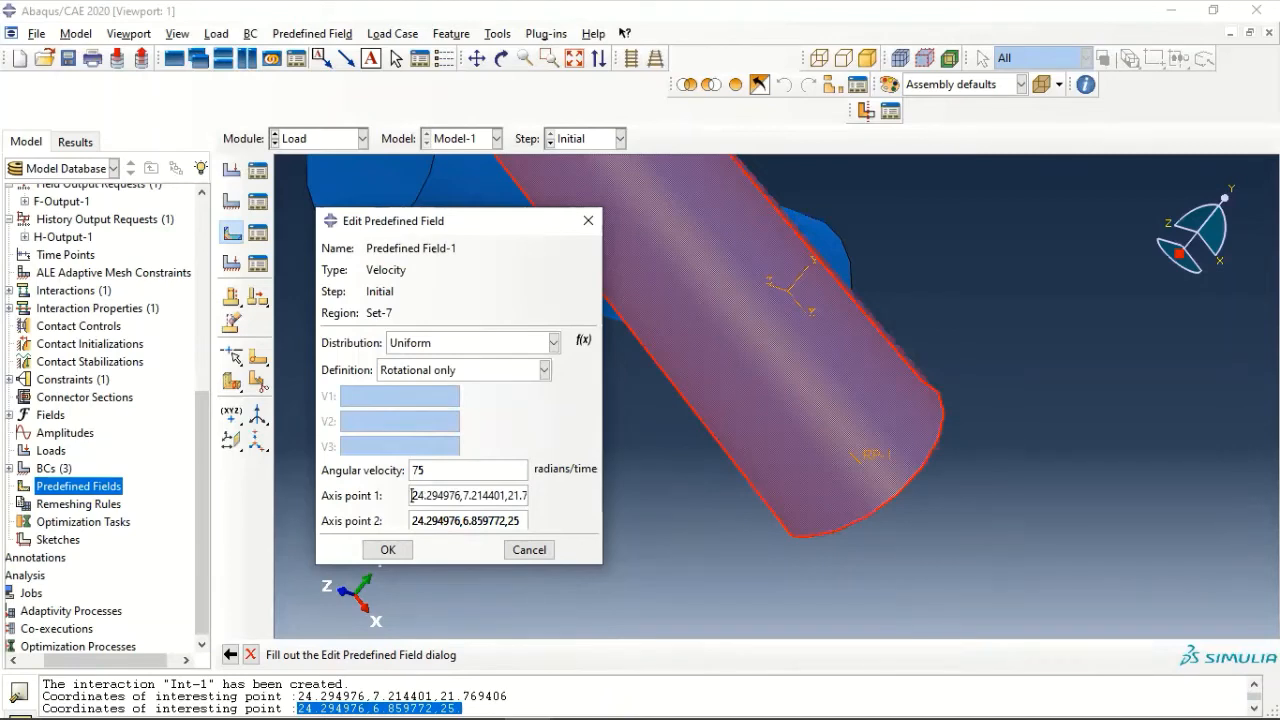
click(385, 550)
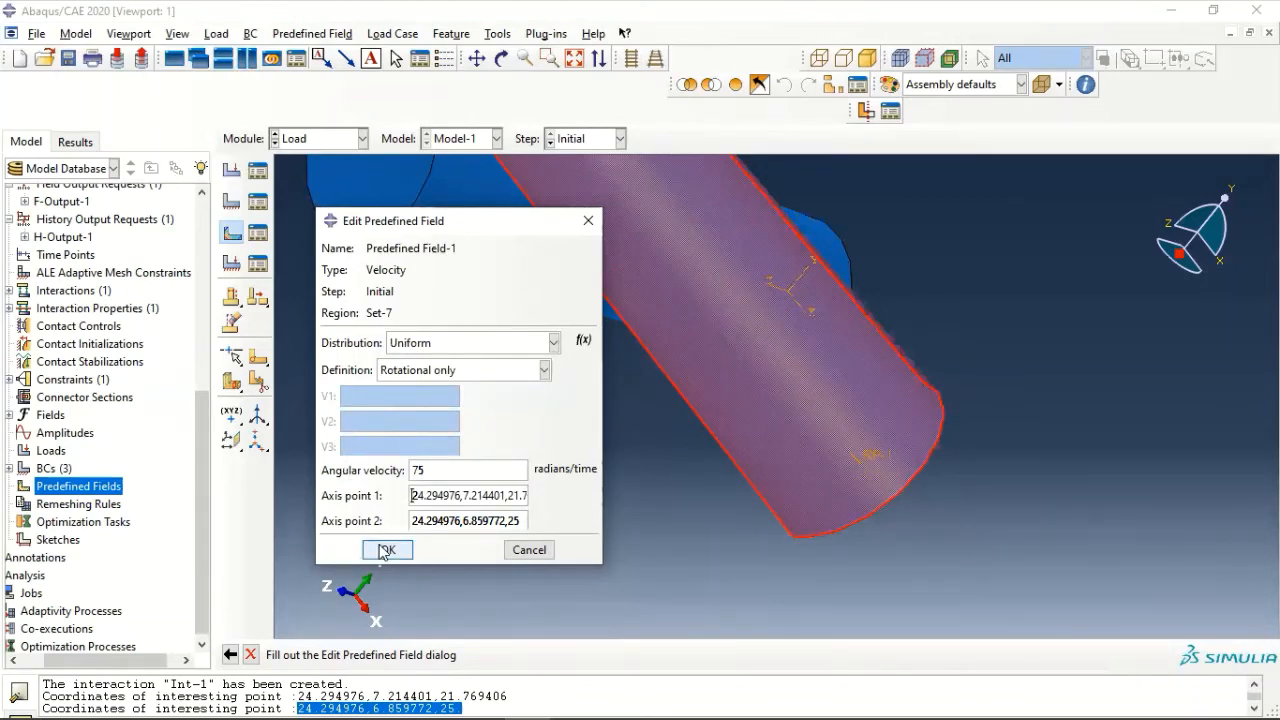
scroll(475, 396, up, 6)
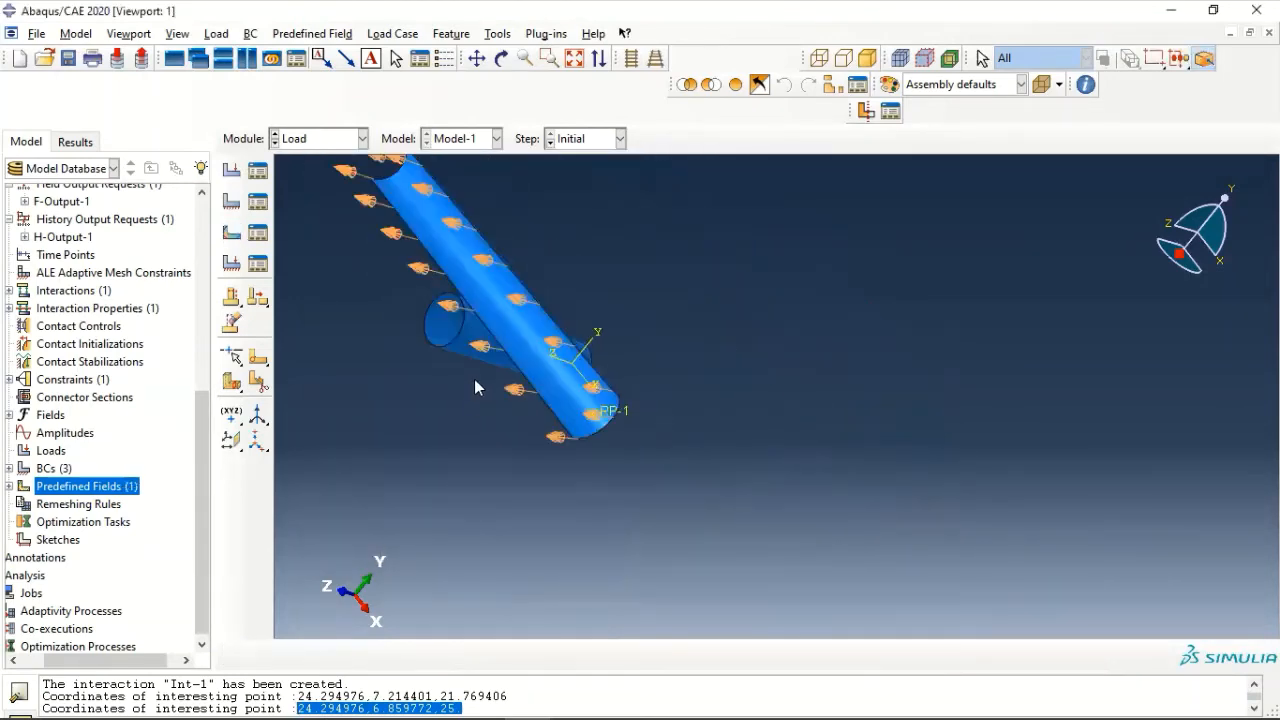
mouse_move(437, 313)
ctrl+alt+middle_down()
mouse_move(616, 341)
mouse_move(716, 426)
ctrl+alt+middle_up()
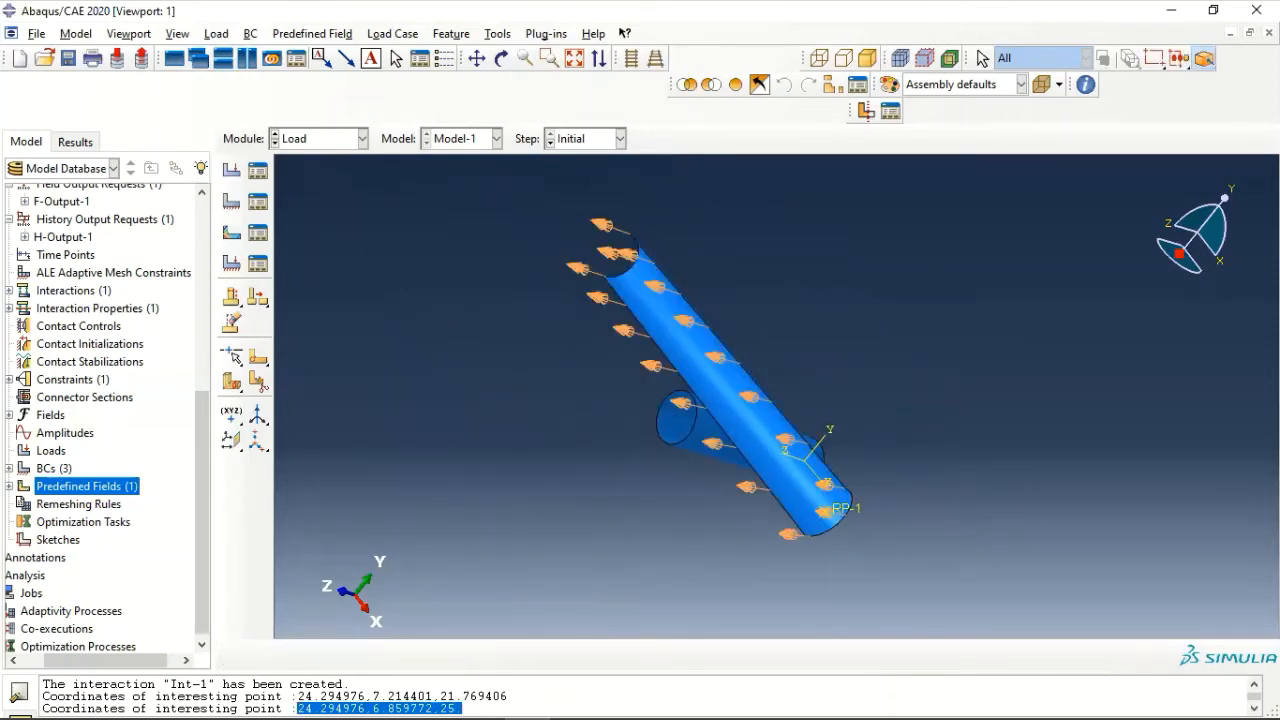
- Open the mesh of the pipe-fixed-1 instance for editing
scroll(100, 400, up, 7)
click(40, 388)
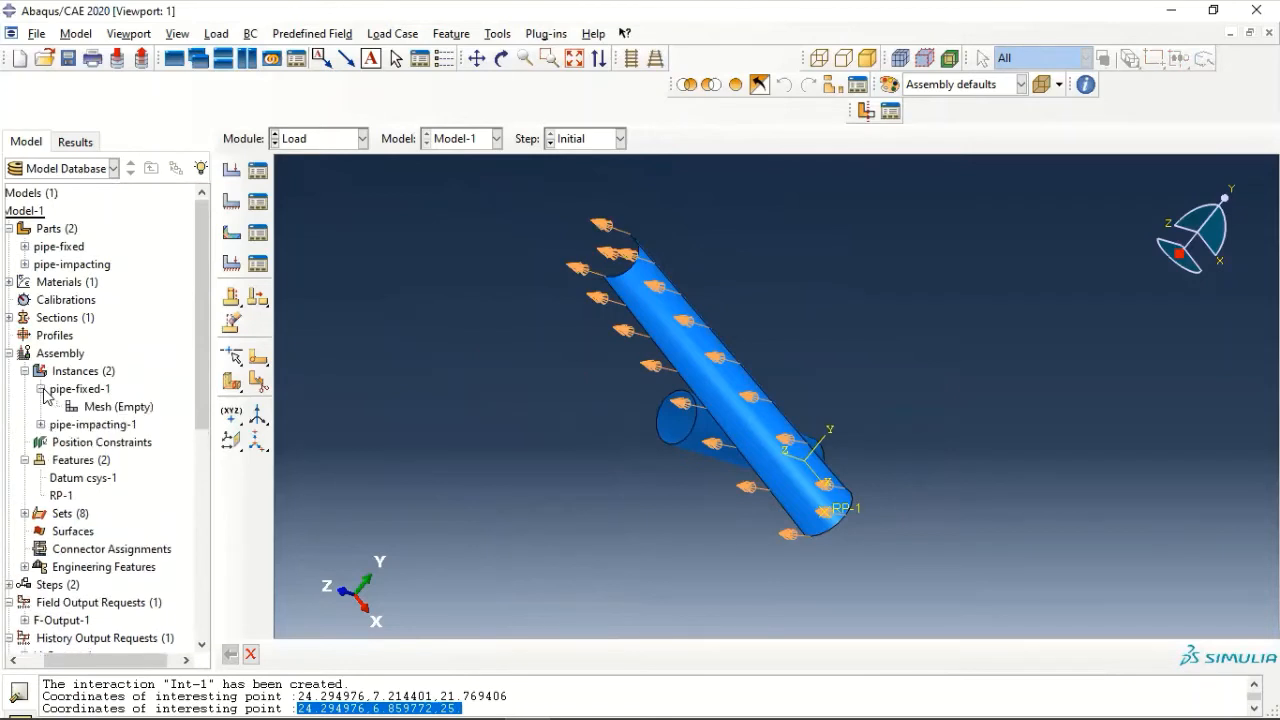
double_click(105, 410)
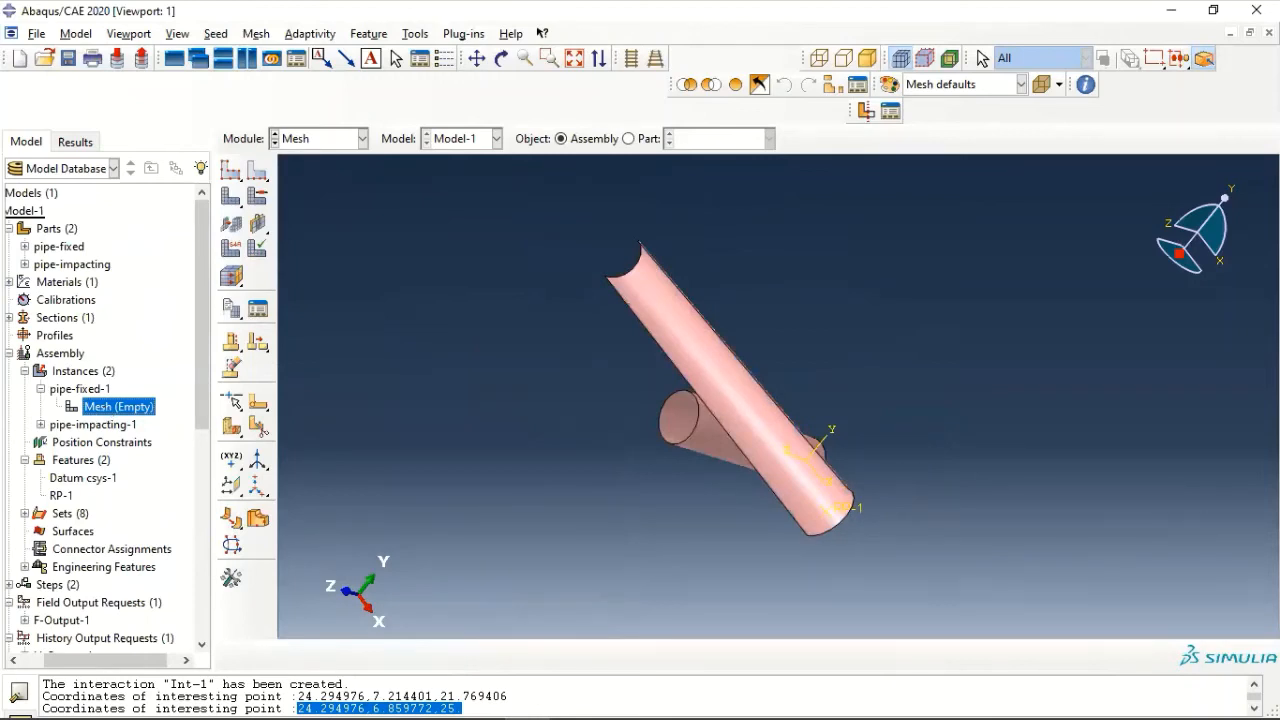
- Start a face partition with the shortest path between 2 points method and choose the fixed pipe's face as its target
click(428, 38)
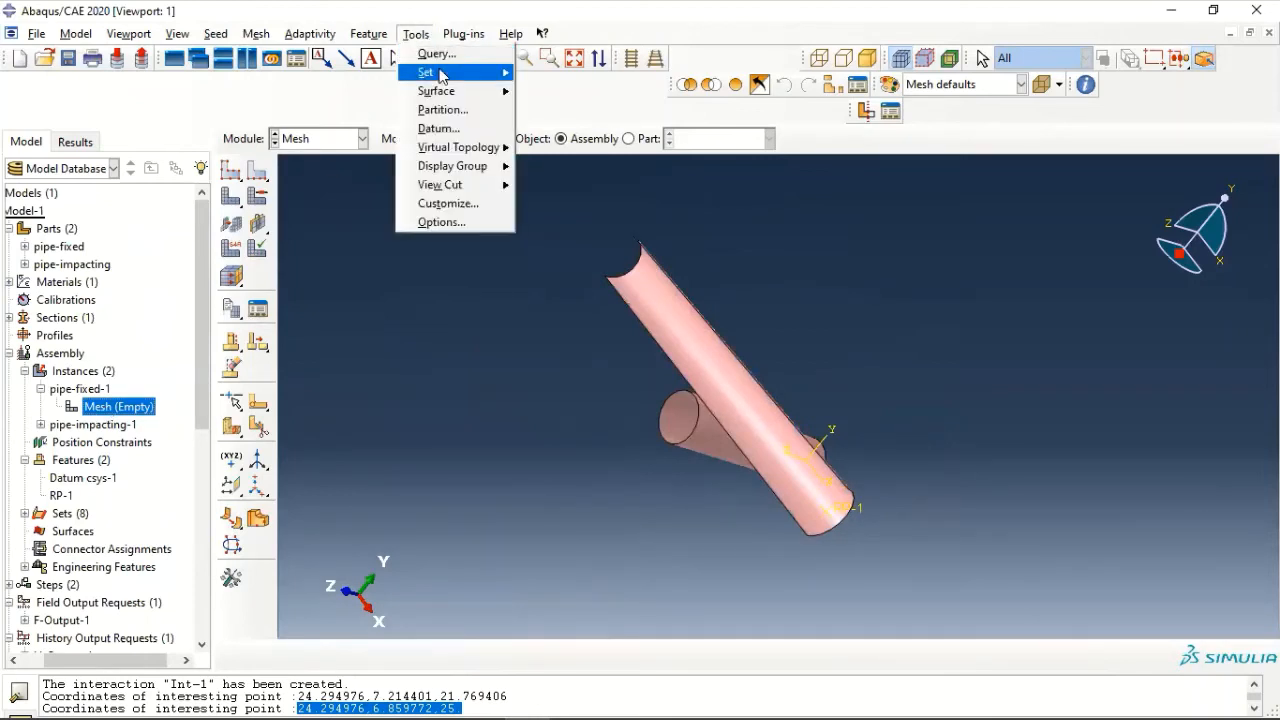
click(443, 109)
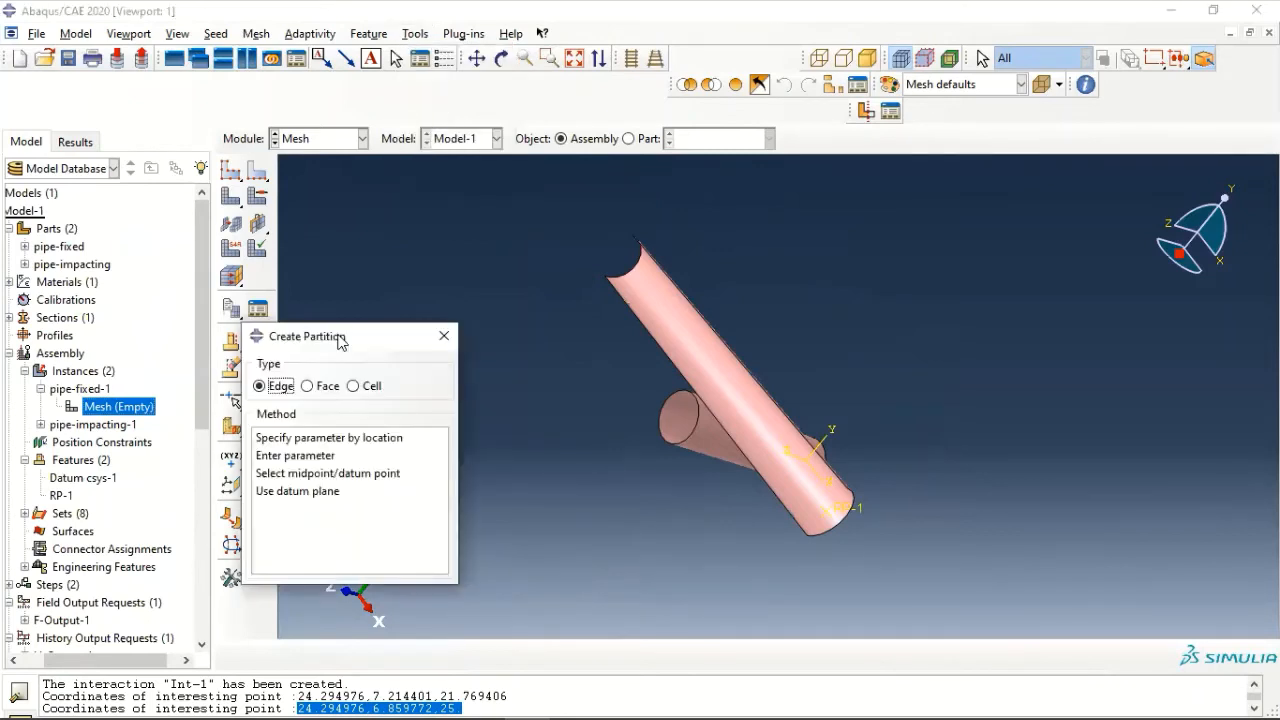
click(318, 388)
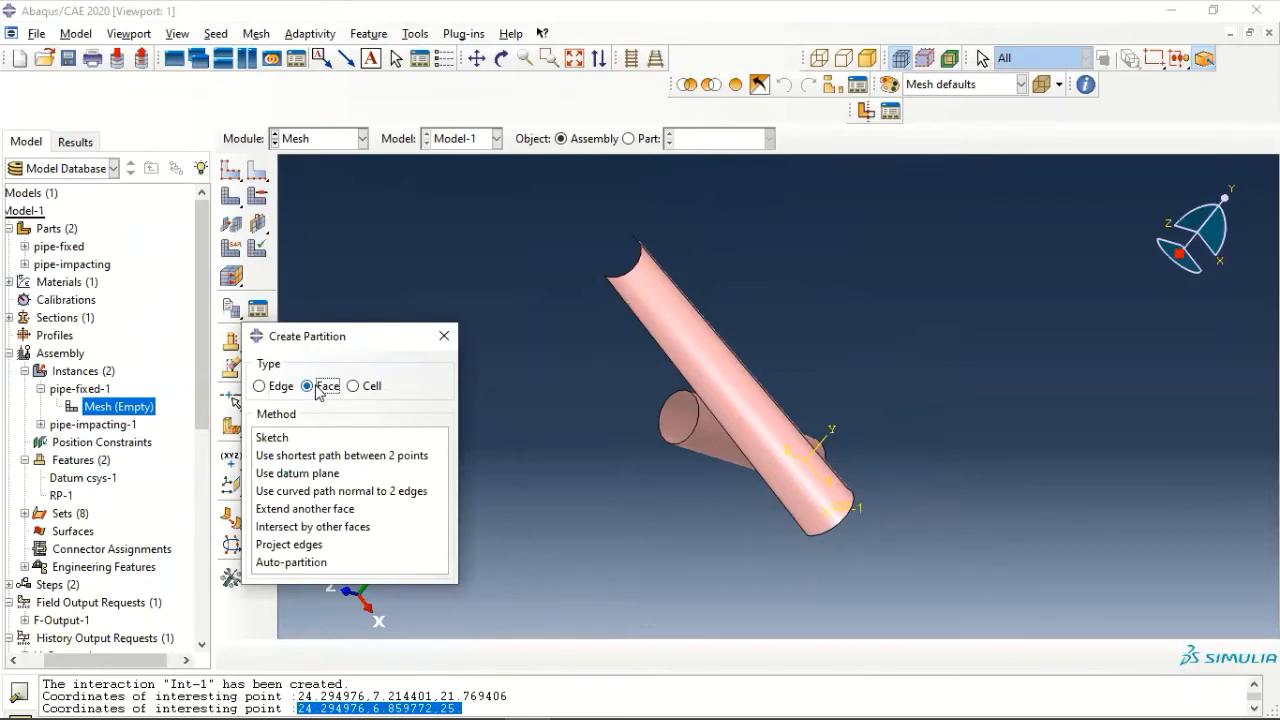
click(346, 457)
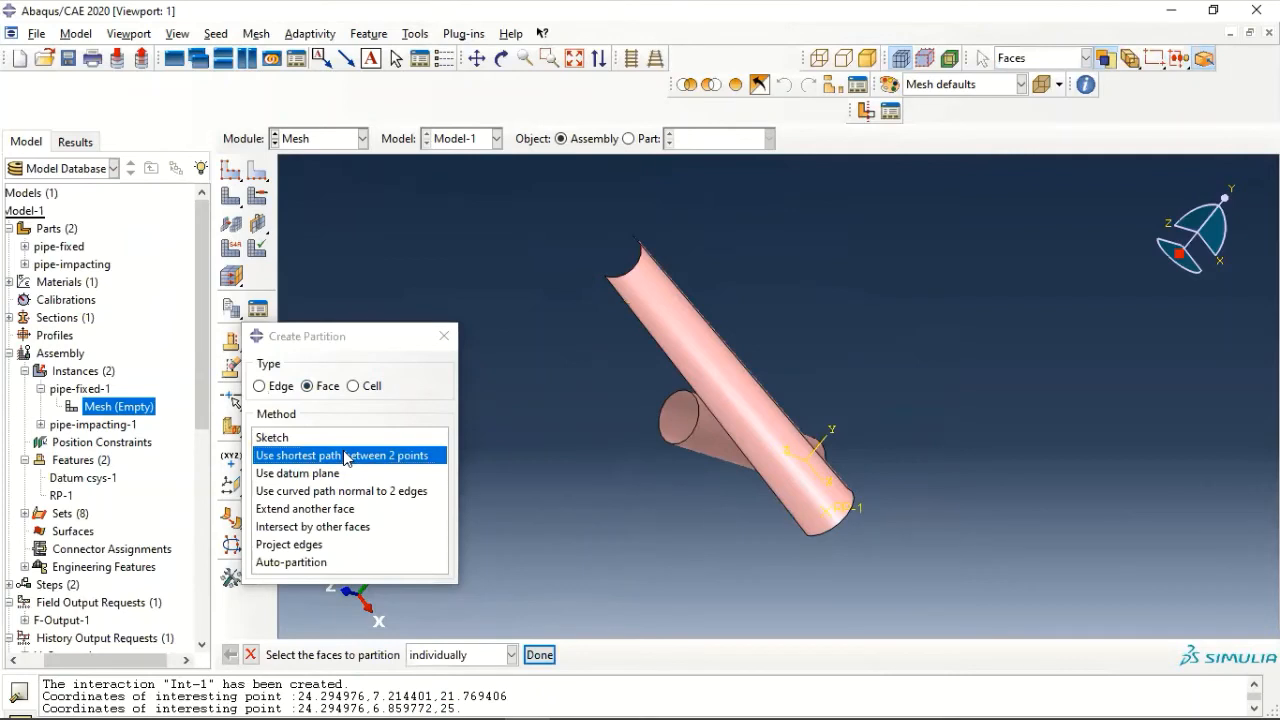
click(541, 656)
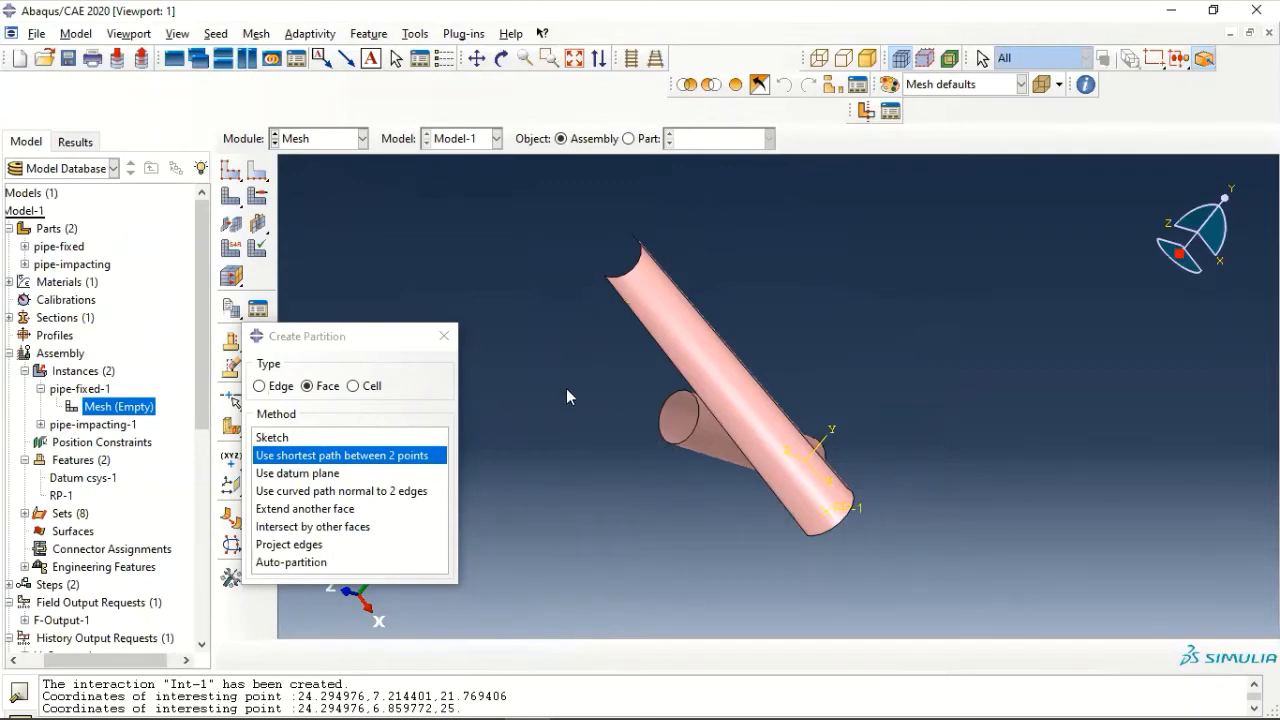
ctrl+alt+drag(626, 416, 739, 482)
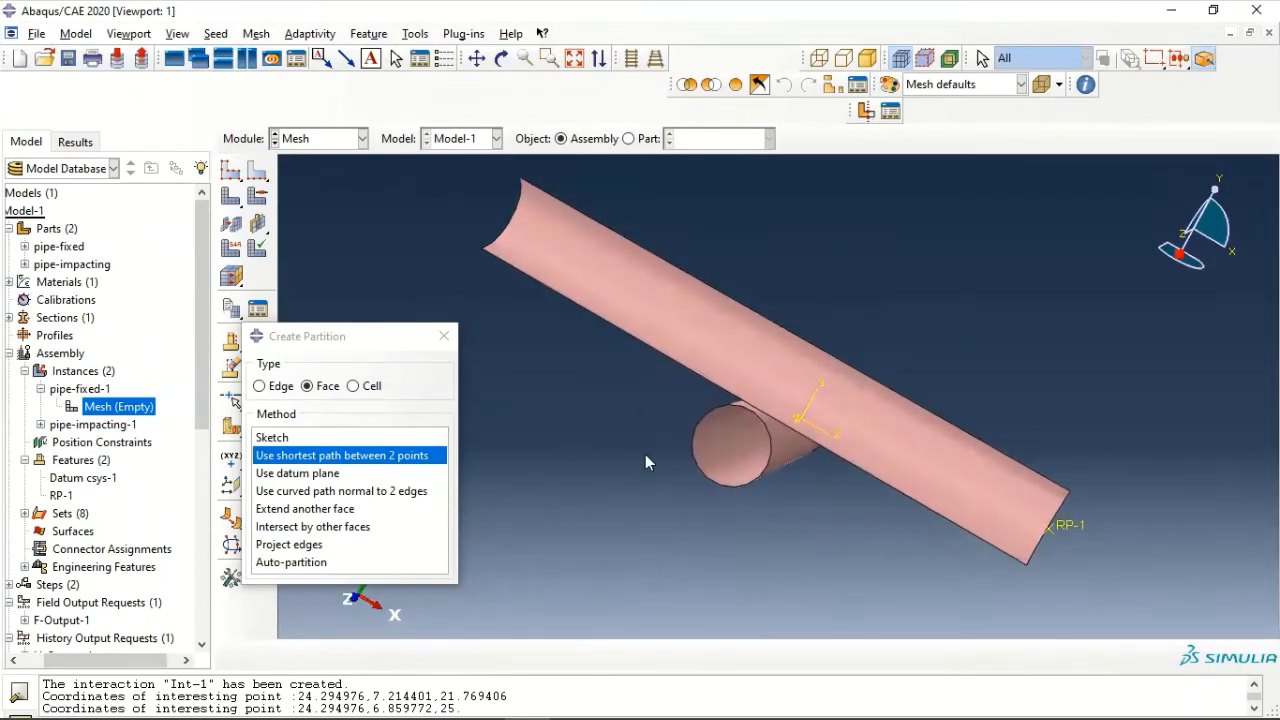
click(320, 456)
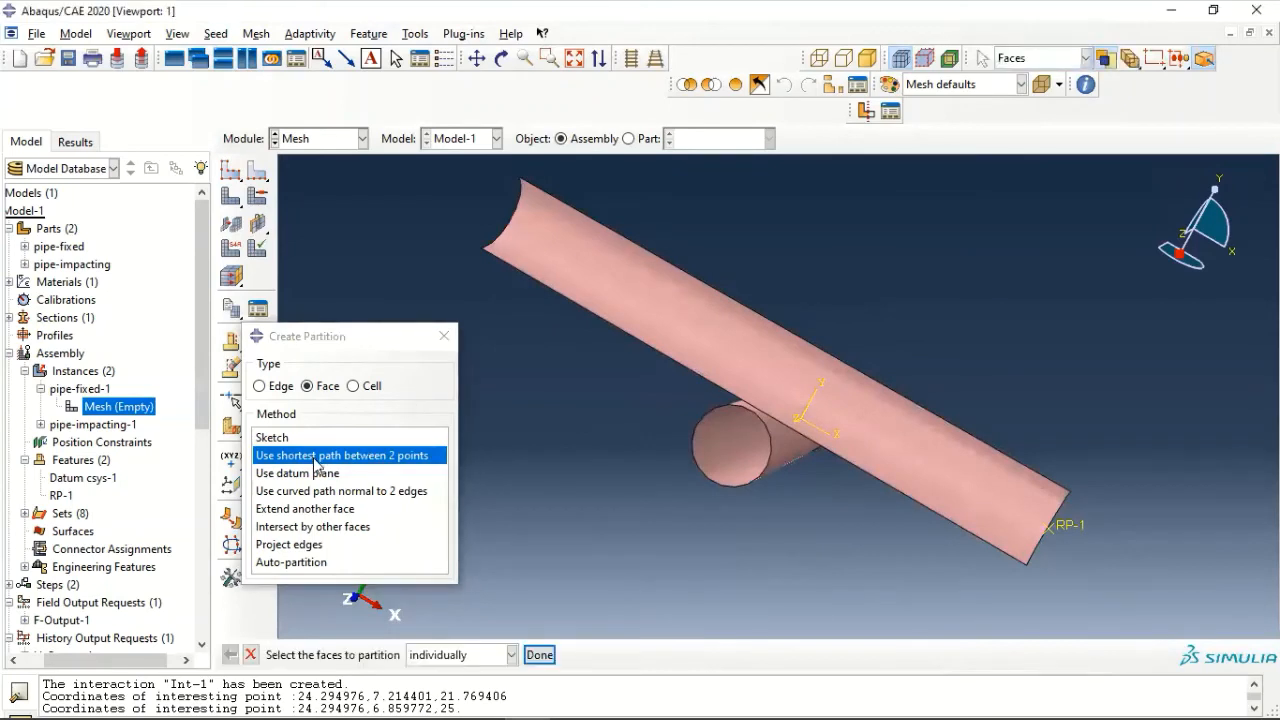
click(733, 467)
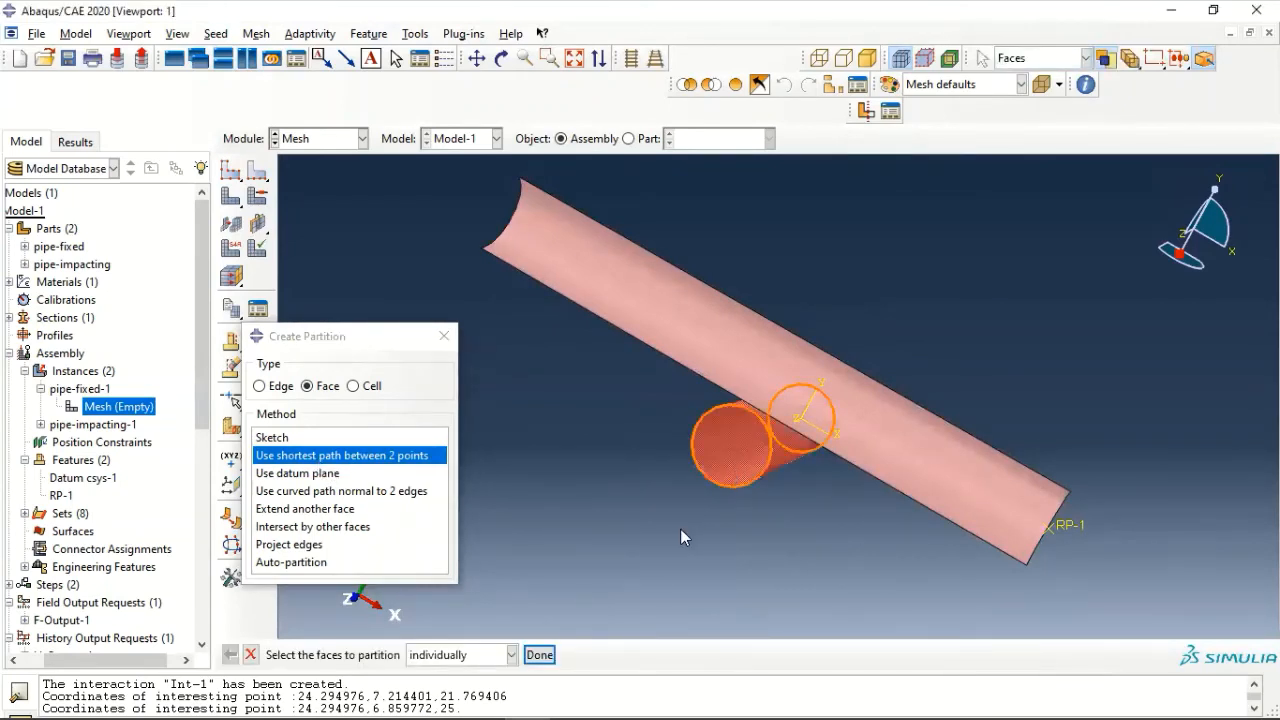
click(539, 655)
- Partition the fixed pipe's face lengthwise between the points near the underside of its two end circles
scroll(610, 500, down, 3)
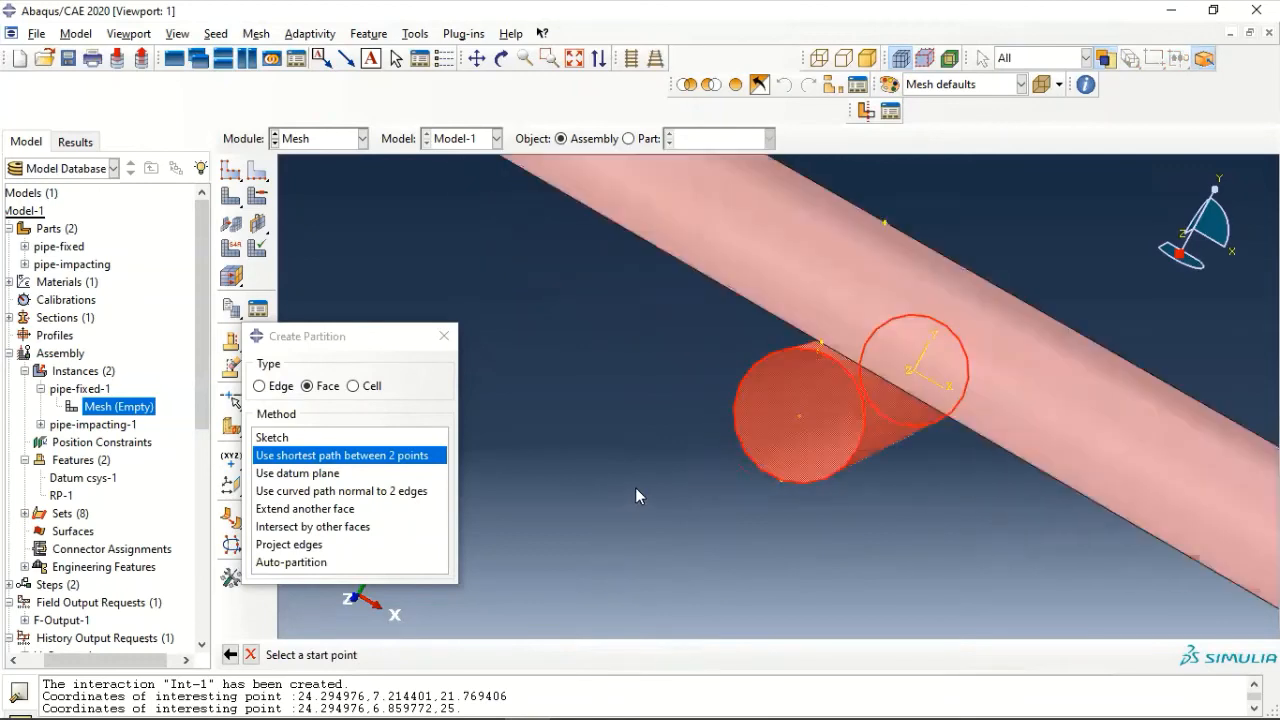
click(781, 480)
ctrl+alt+drag(1048, 396, 832, 418)
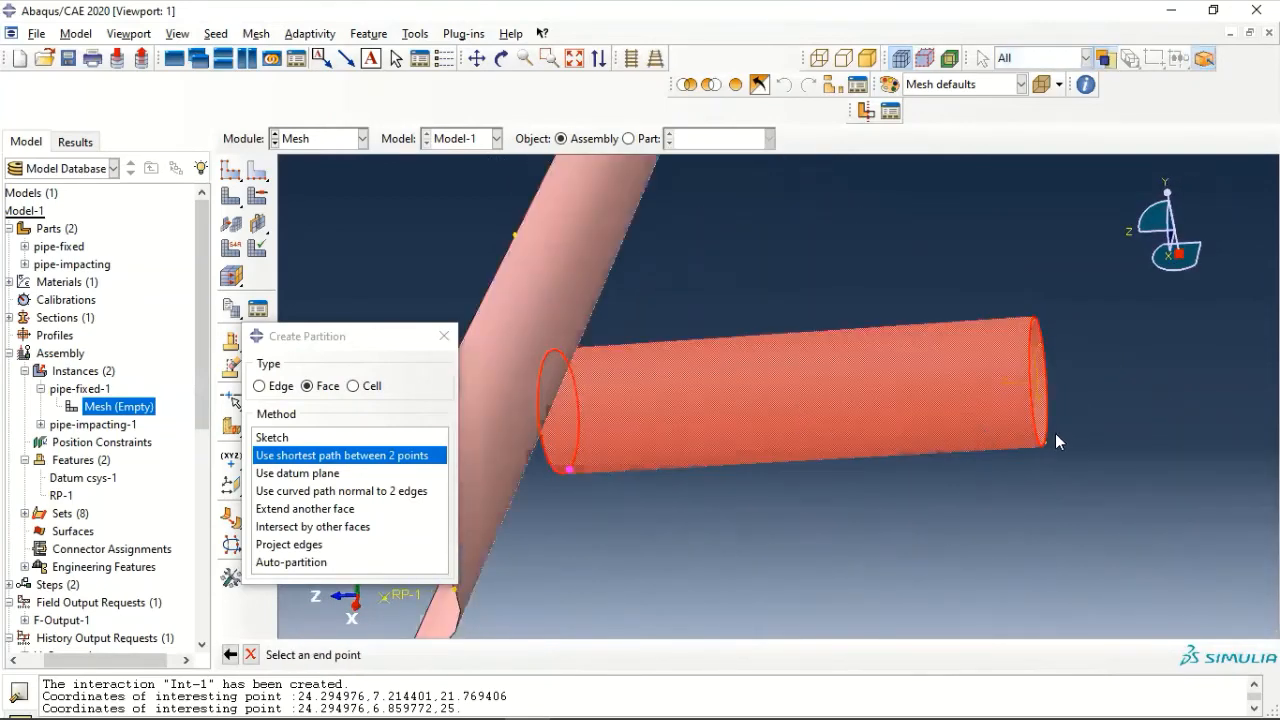
scroll(1055, 435, up, 5)
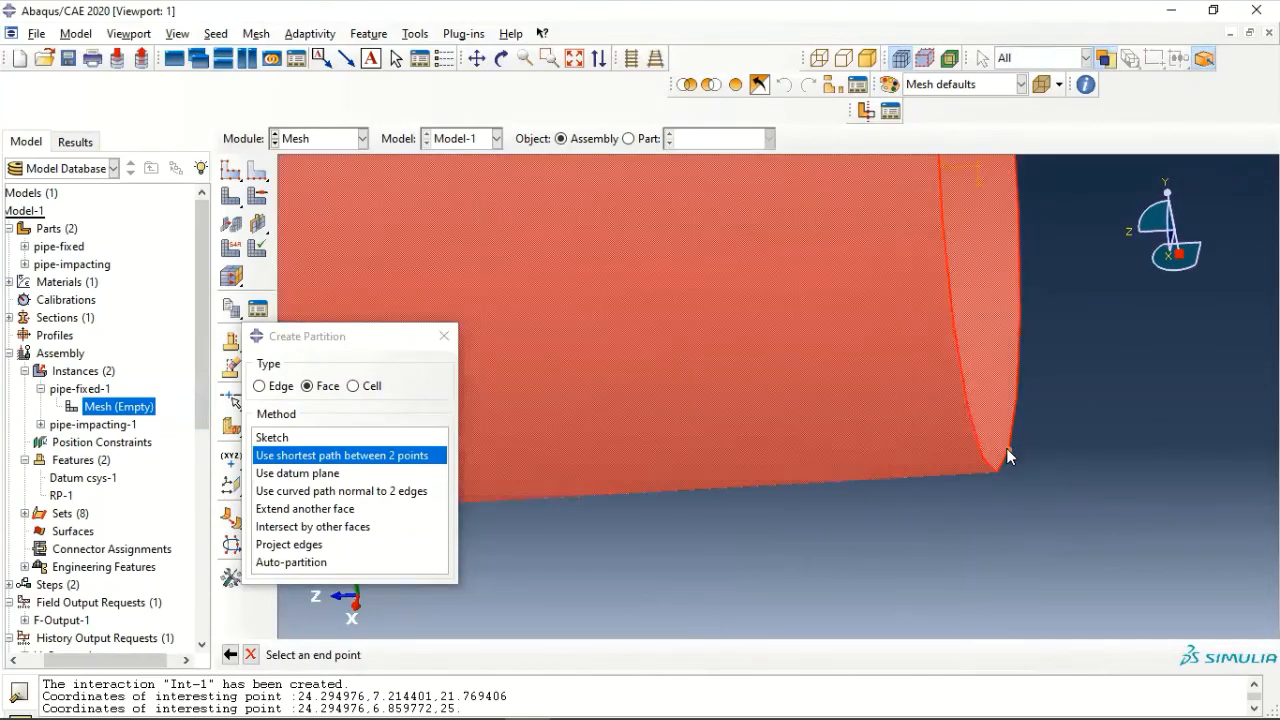
click(1006, 455)
click(478, 654)
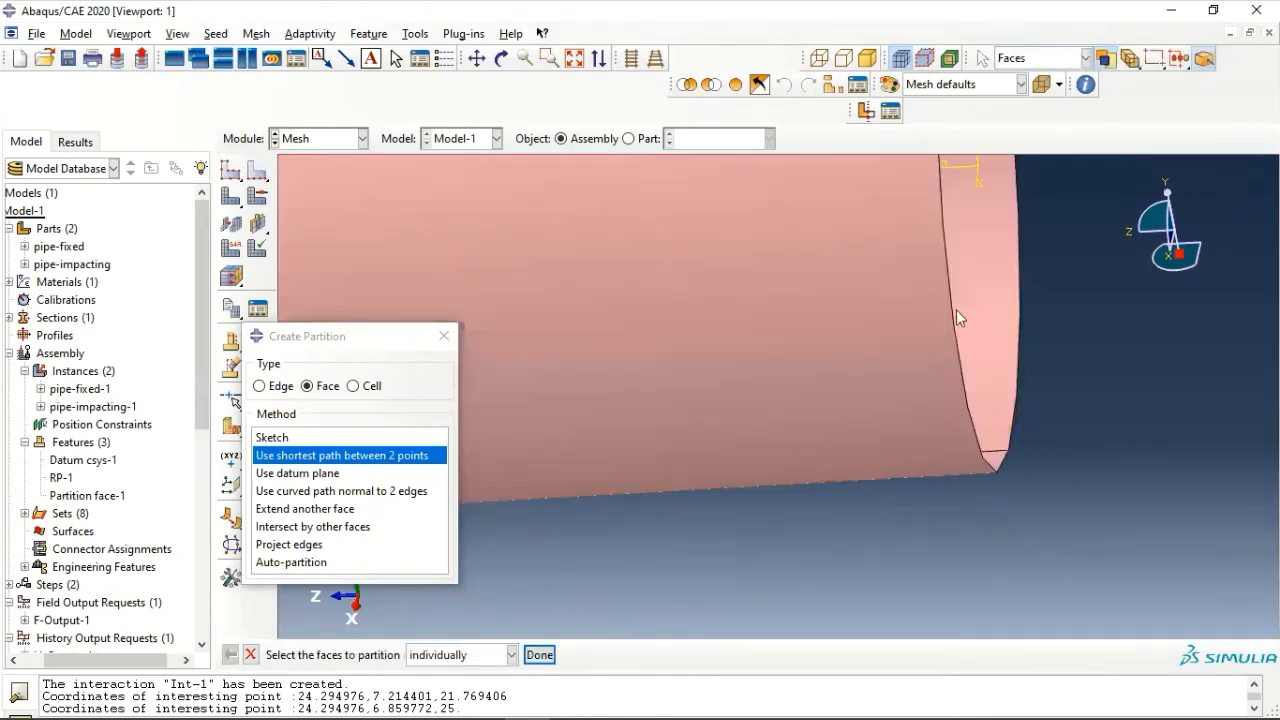
ctrl+alt+drag(962, 403, 1030, 402)
ctrl+alt+drag(900, 373, 1234, 350)
scroll(832, 373, up, 4)
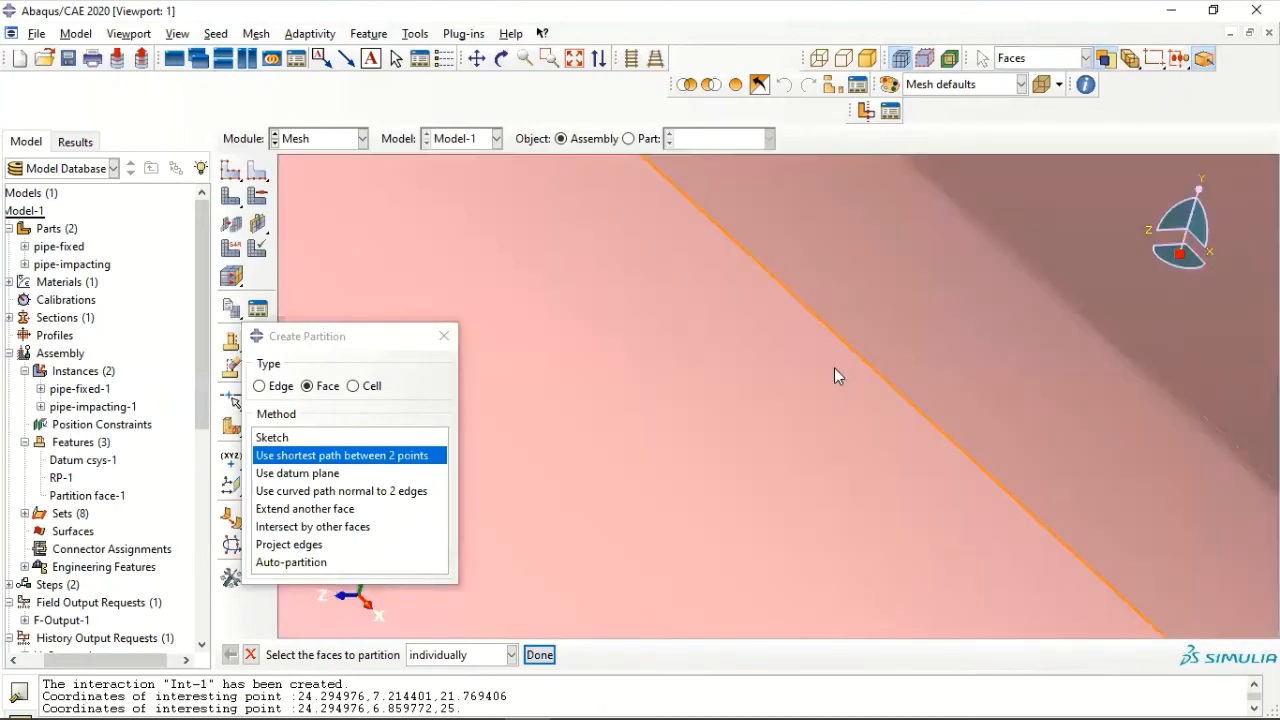
scroll(835, 369, down, 5)
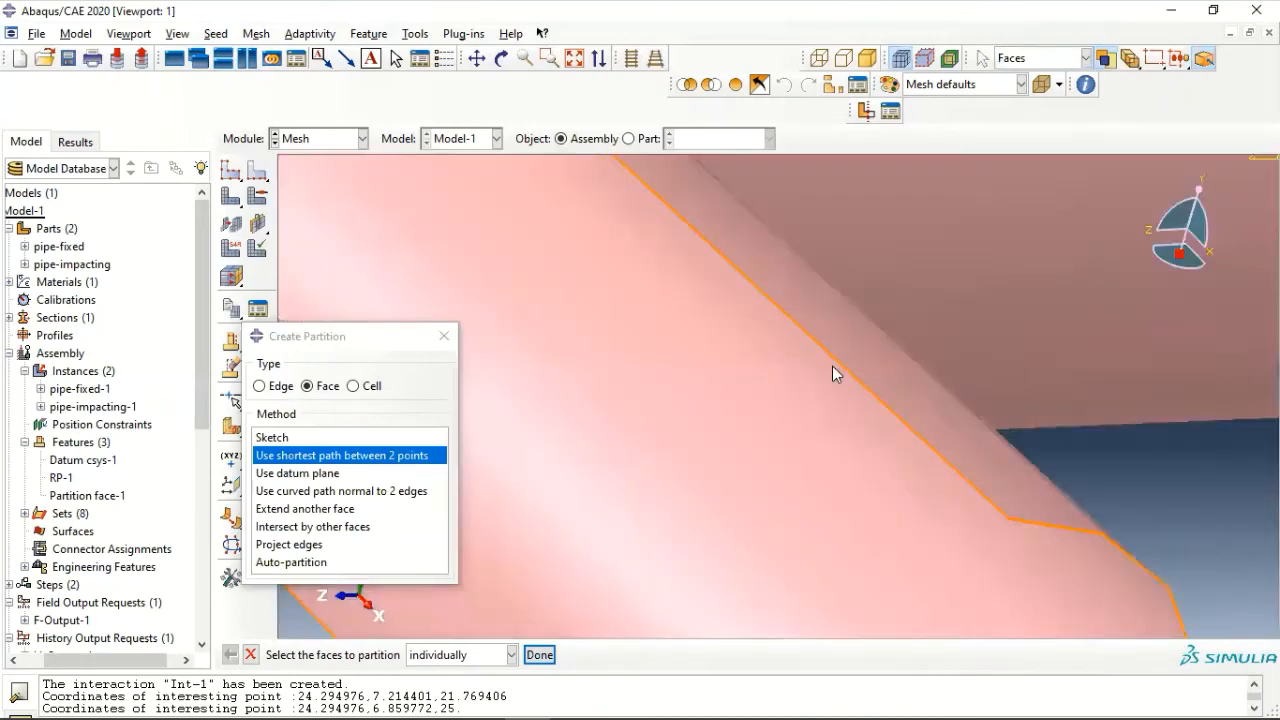
ctrl+alt+drag(832, 366, 532, 358)
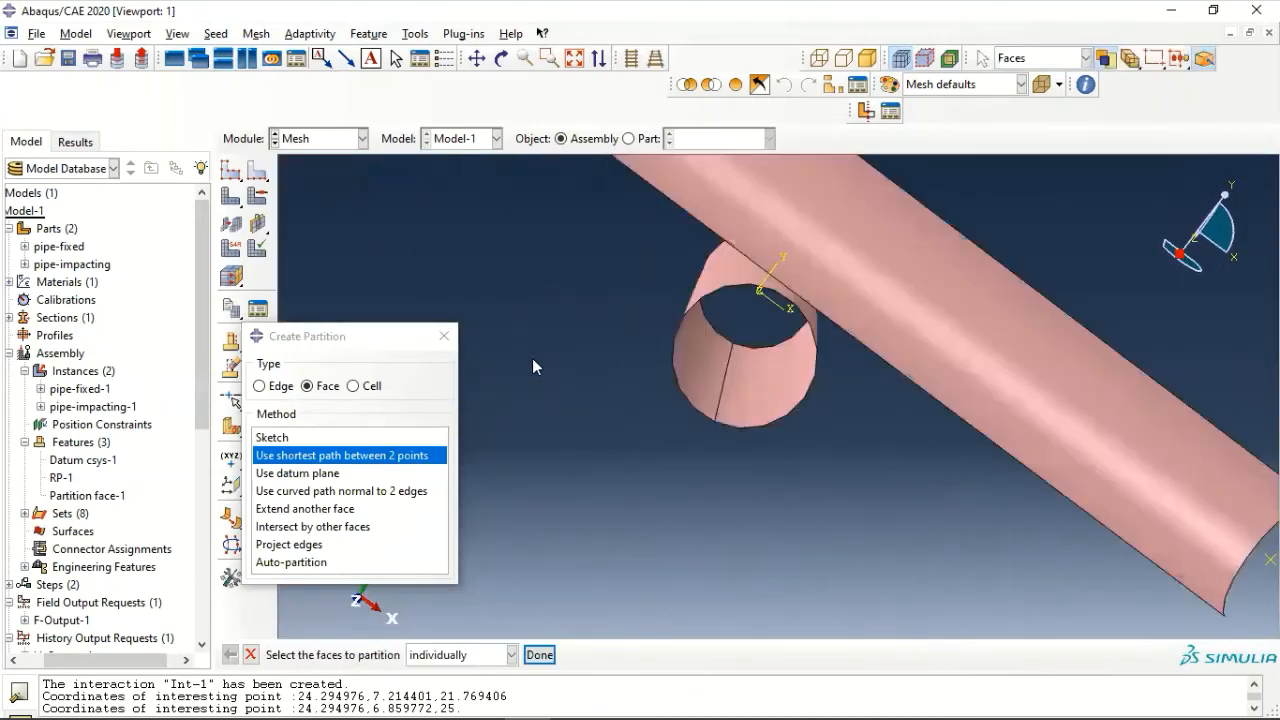
click(440, 339)
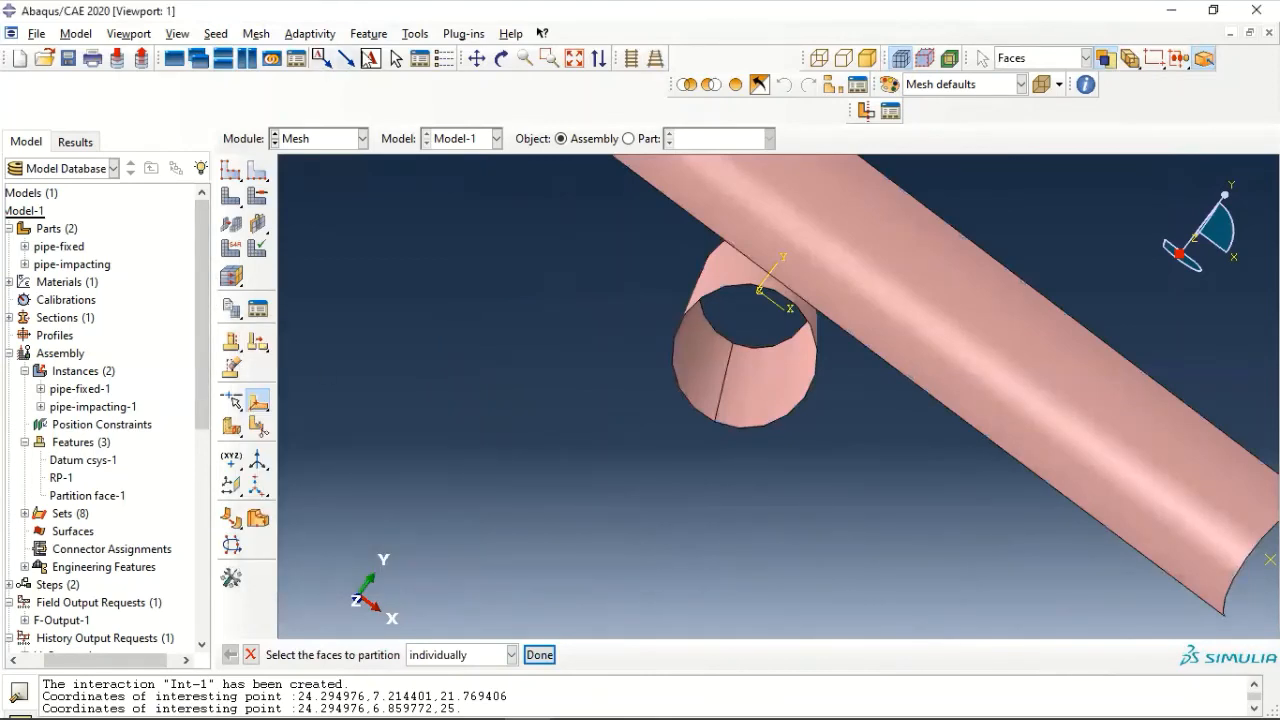
- Open the element type settings for the fixed pipe
click(255, 34)
click(296, 91)
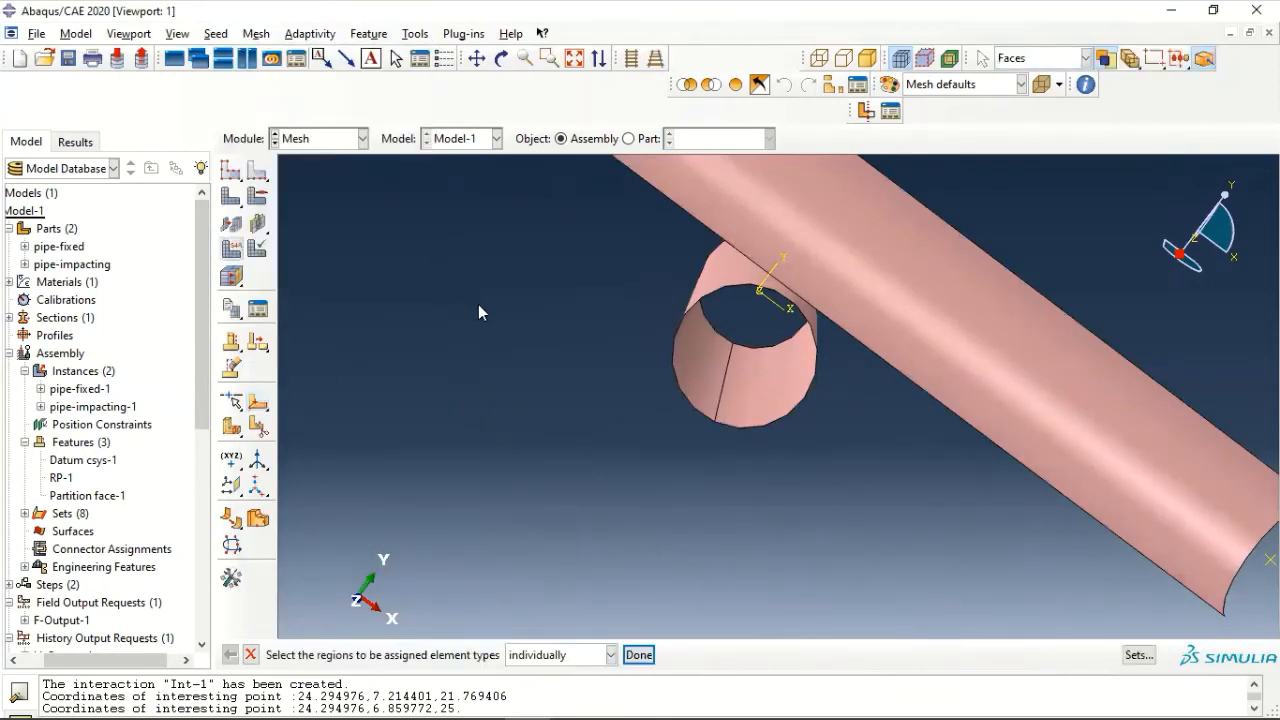
scroll(500, 339, down, 2)
scroll(500, 339, down, 1)
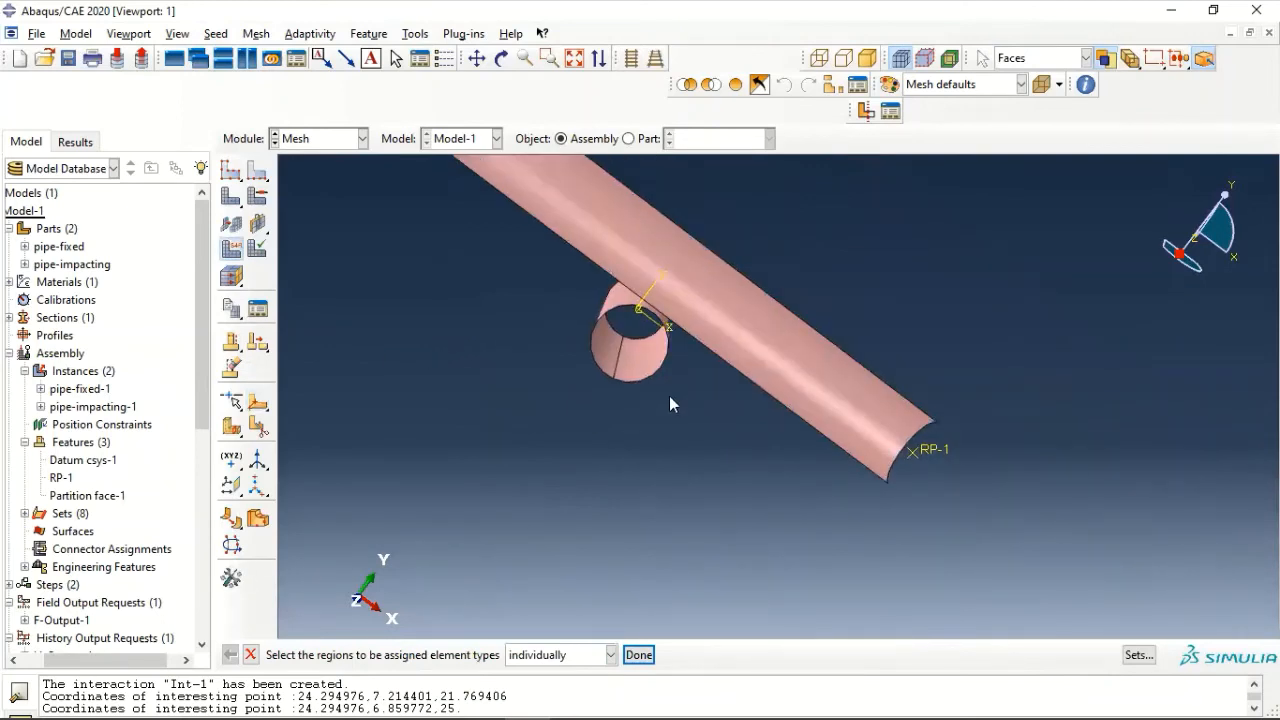
ctrl+alt+middle_drag(797, 243, 763, 317)
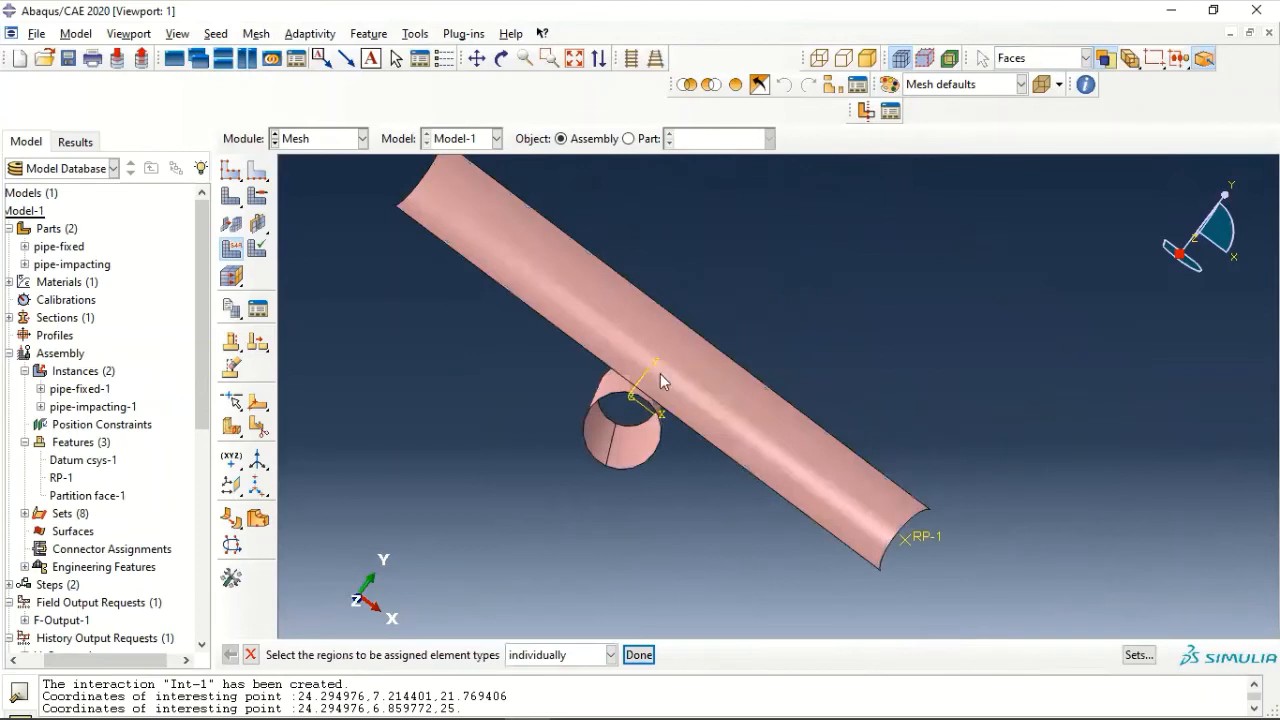
click(598, 415)
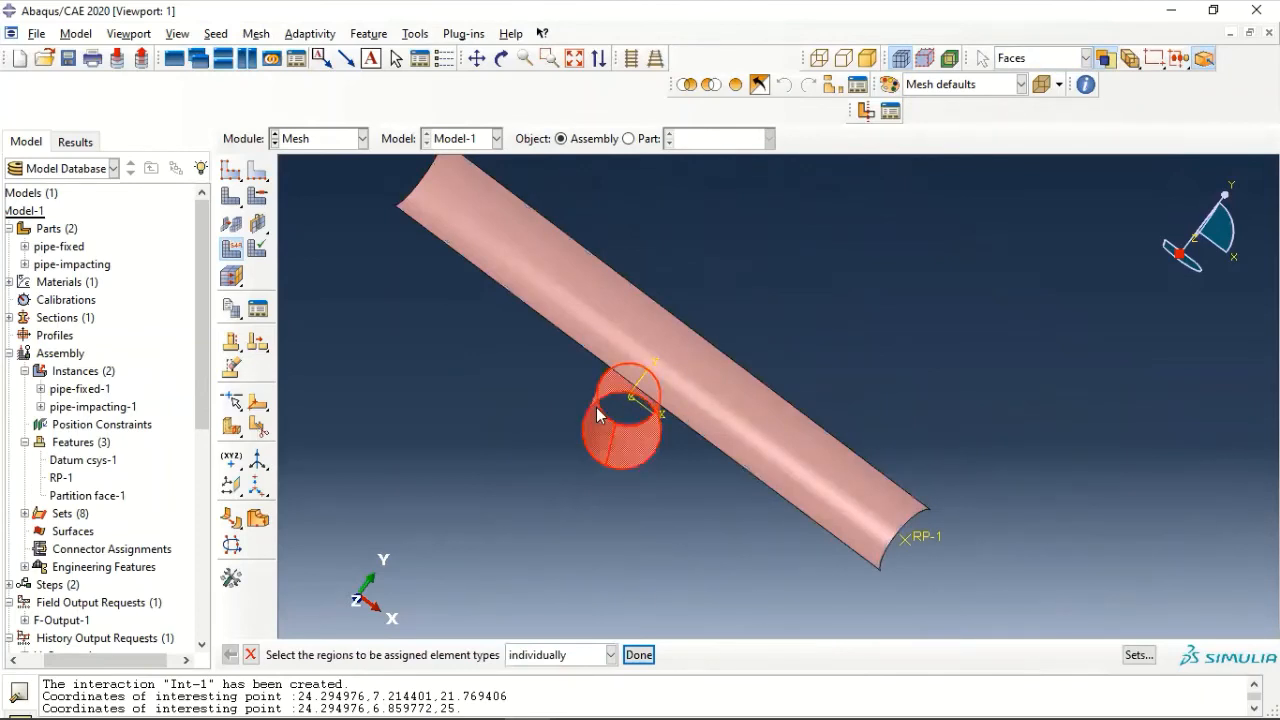
click(639, 655)
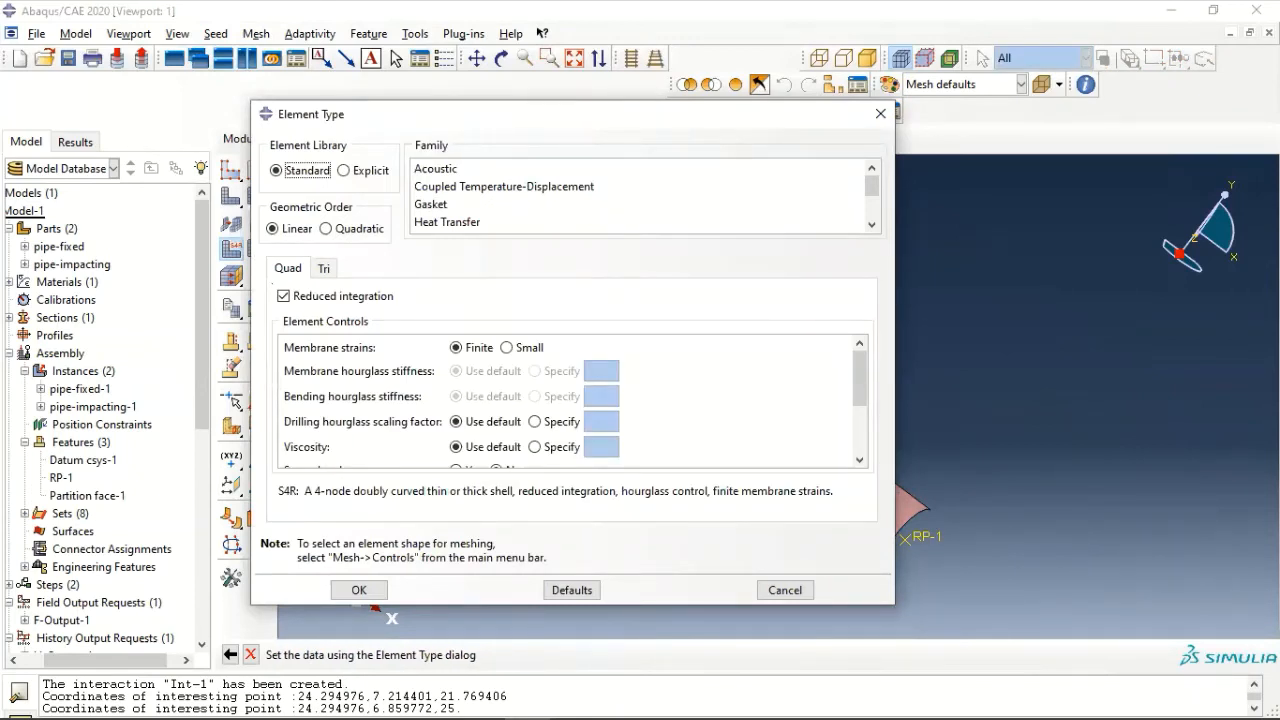
- Accept the linear S4R element type for the fixed pipe and seed its front end circle by number with 12 elements
click(360, 590)
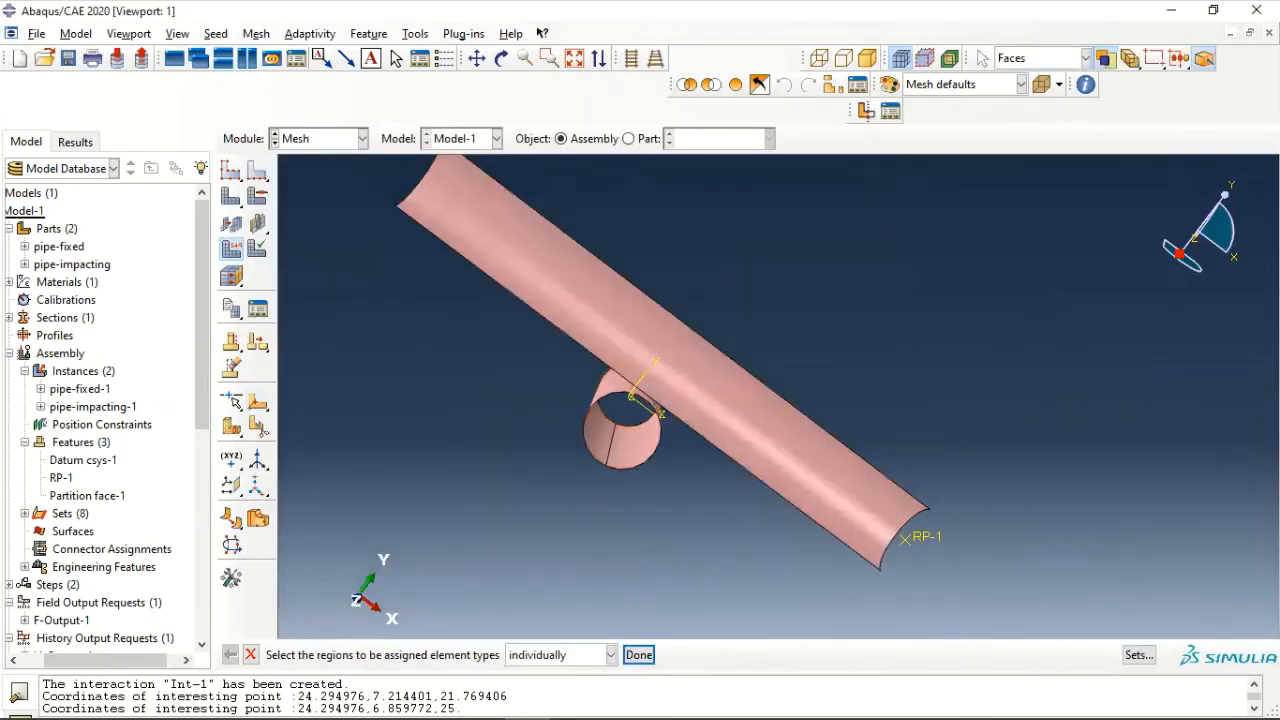
click(217, 34)
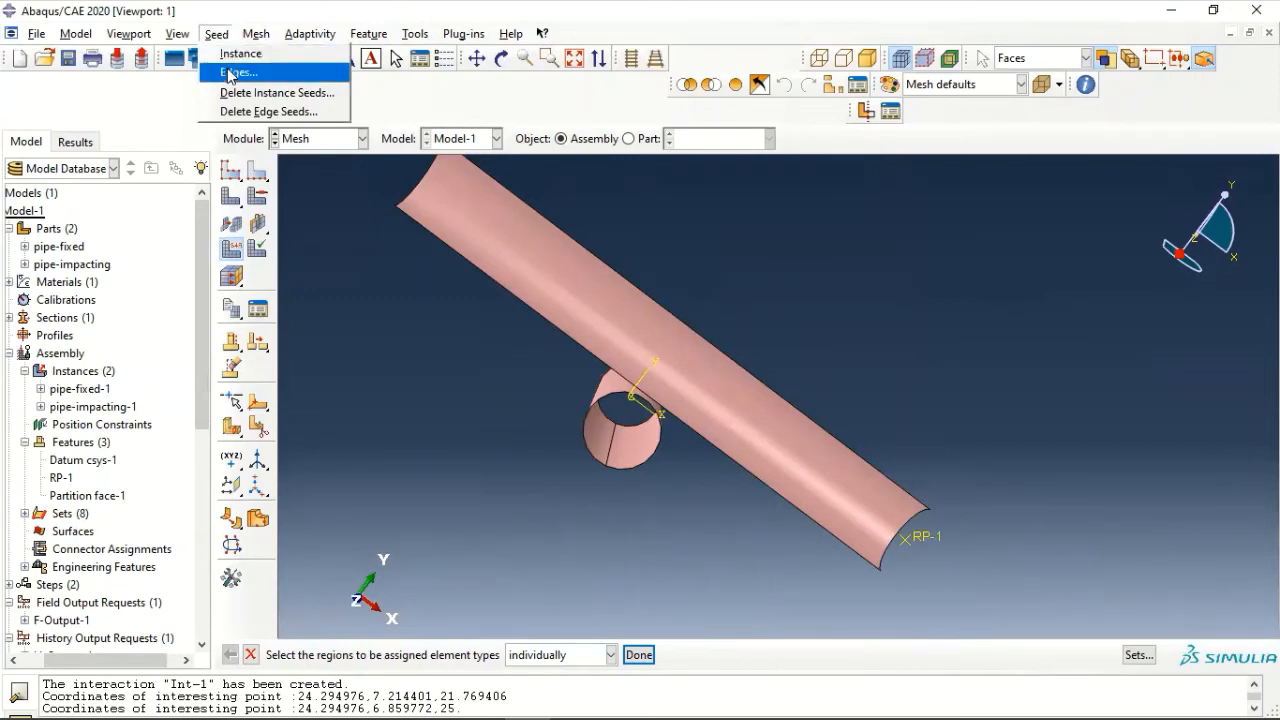
click(229, 73)
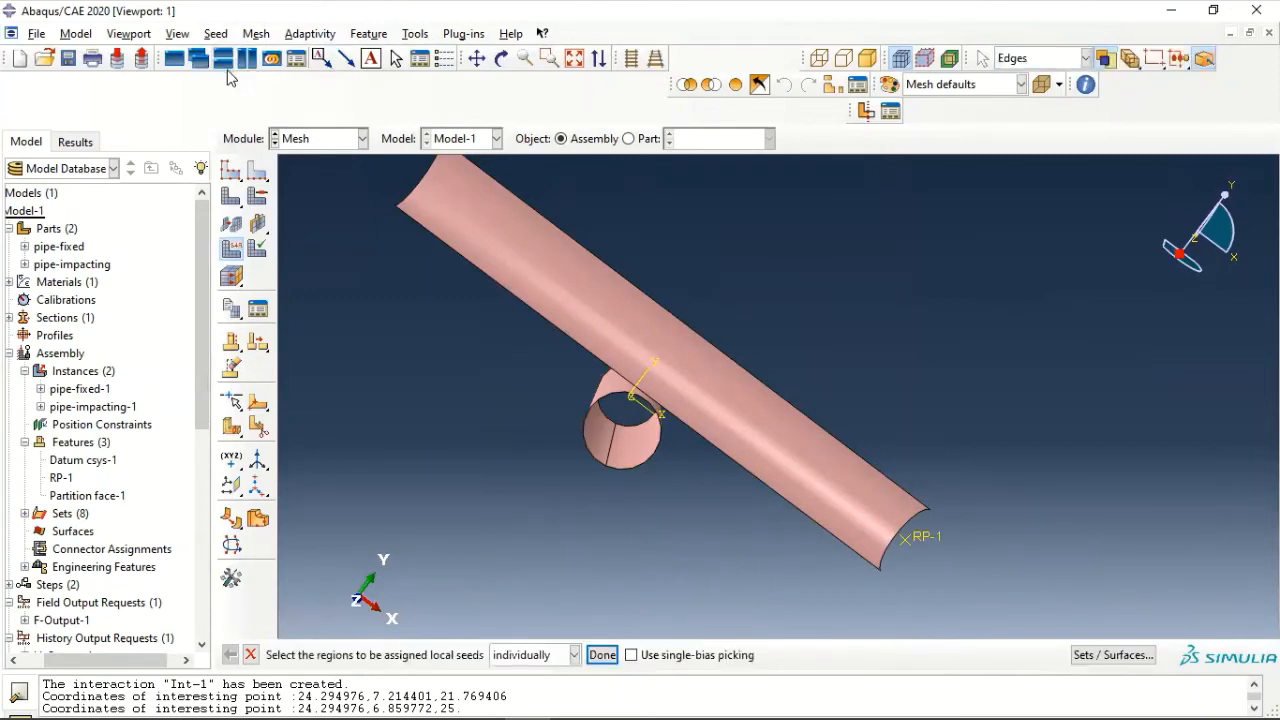
click(635, 465)
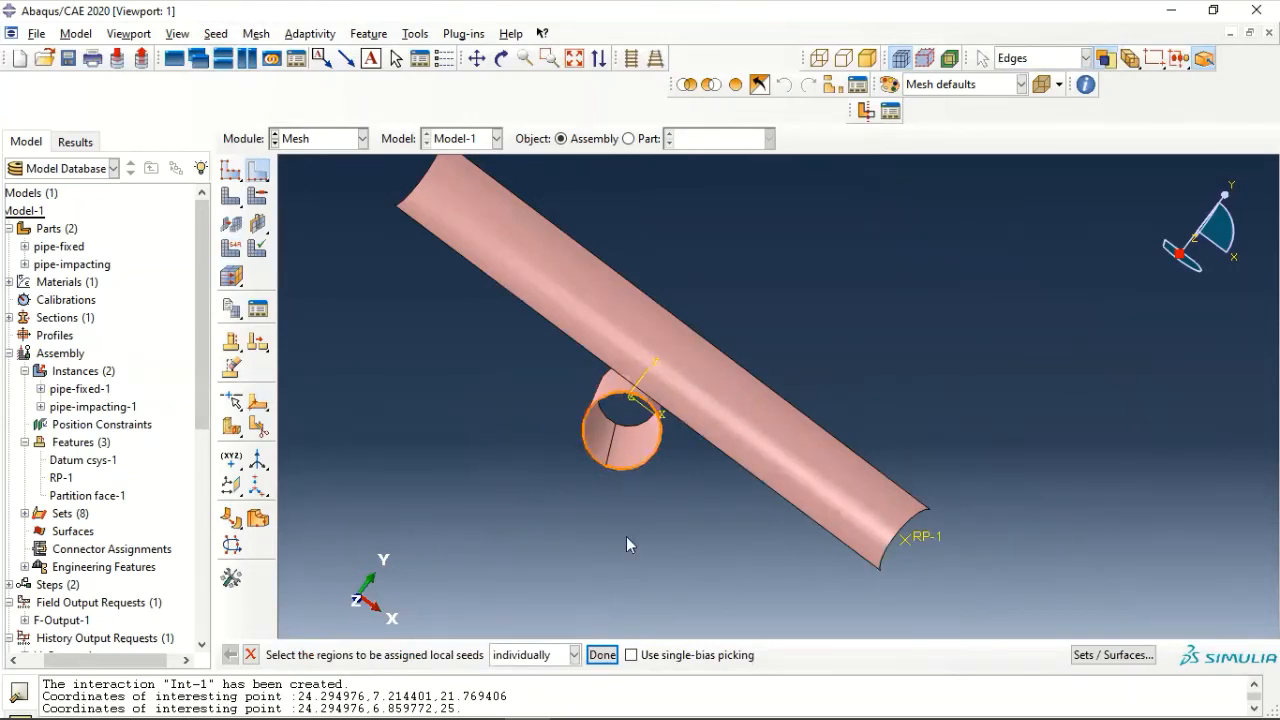
click(602, 655)
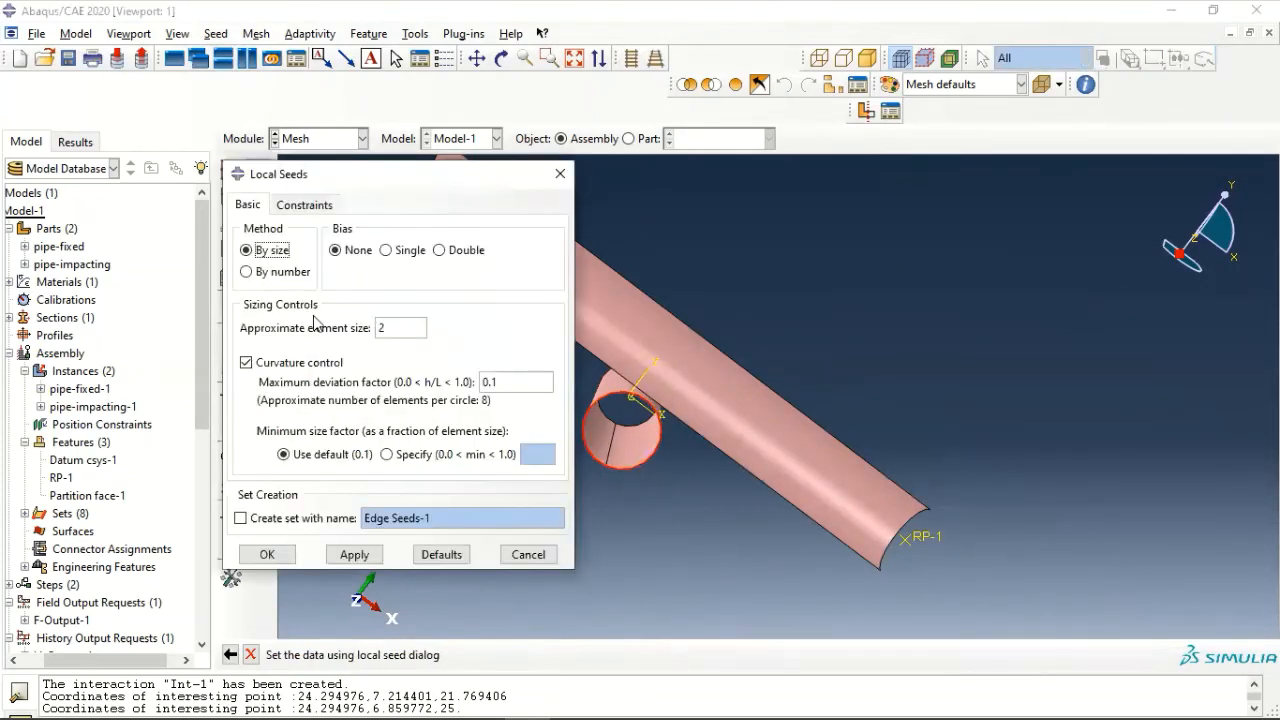
click(278, 279)
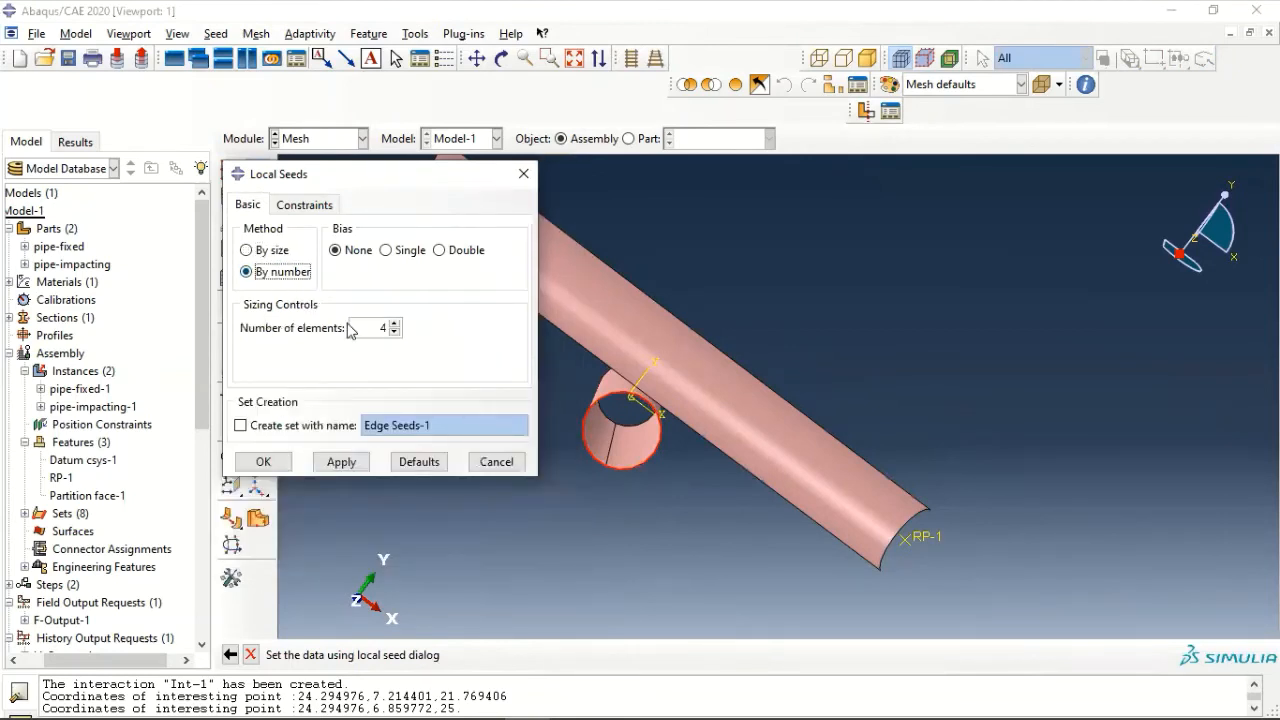
double_click(383, 328)
text(12)
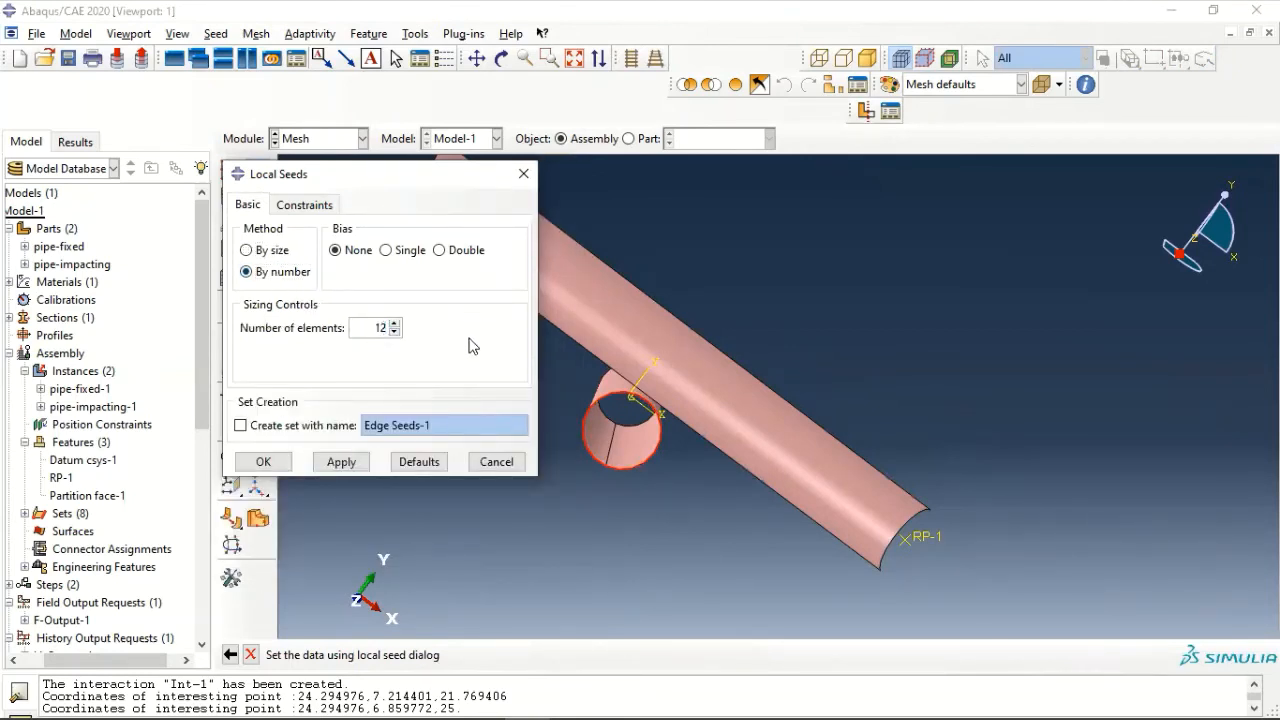
click(270, 462)
- Seed the lengthwise partition edge of the fixed pipe by number with 16 elements
click(216, 33)
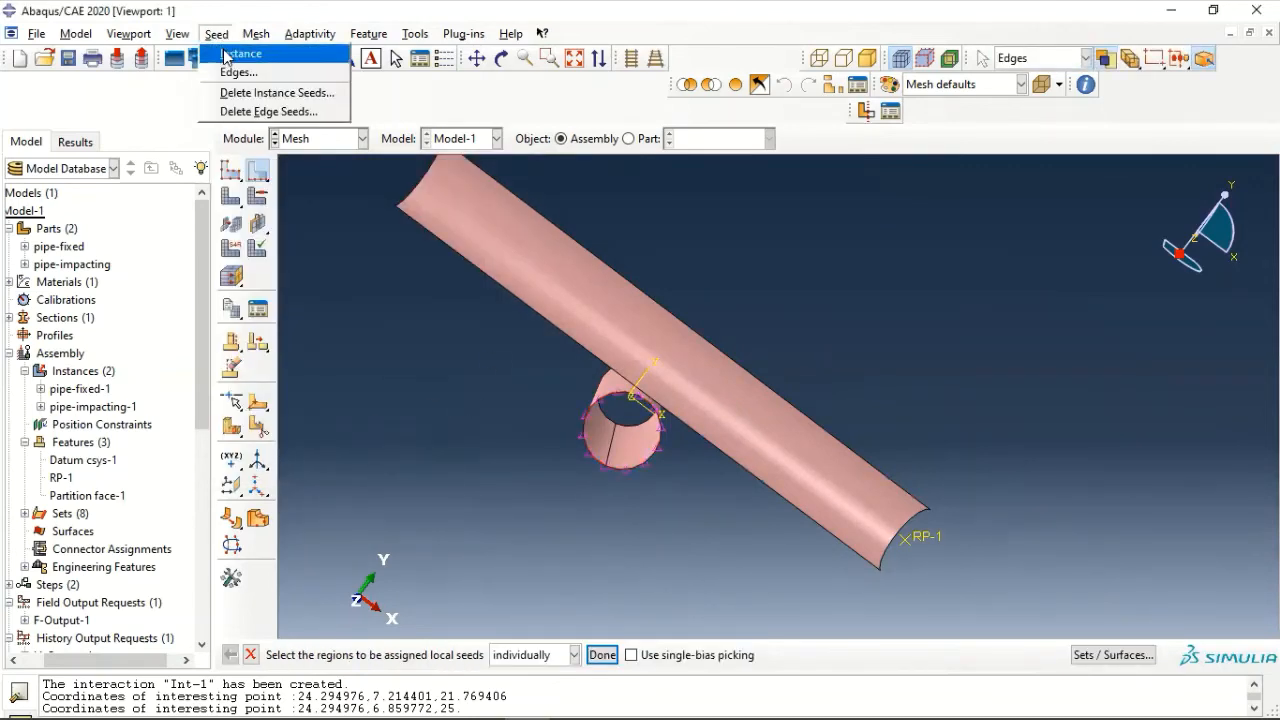
click(230, 73)
scroll(570, 440, up, 3)
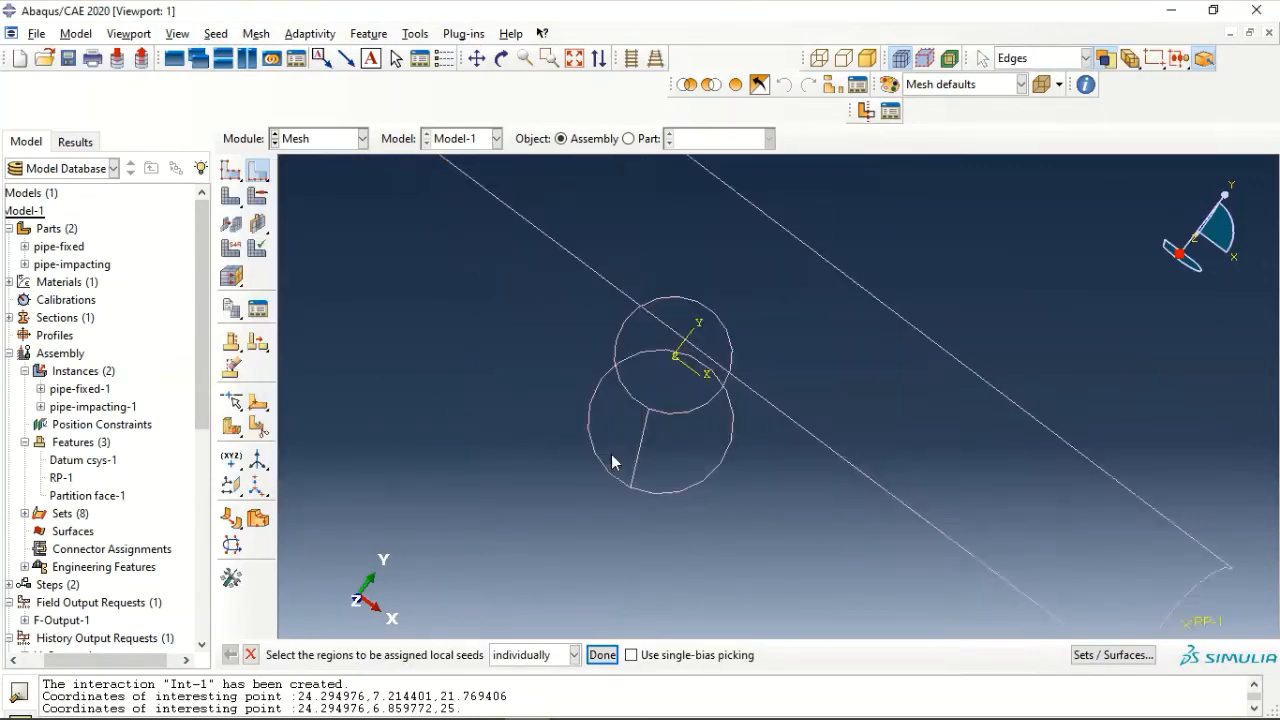
click(649, 452)
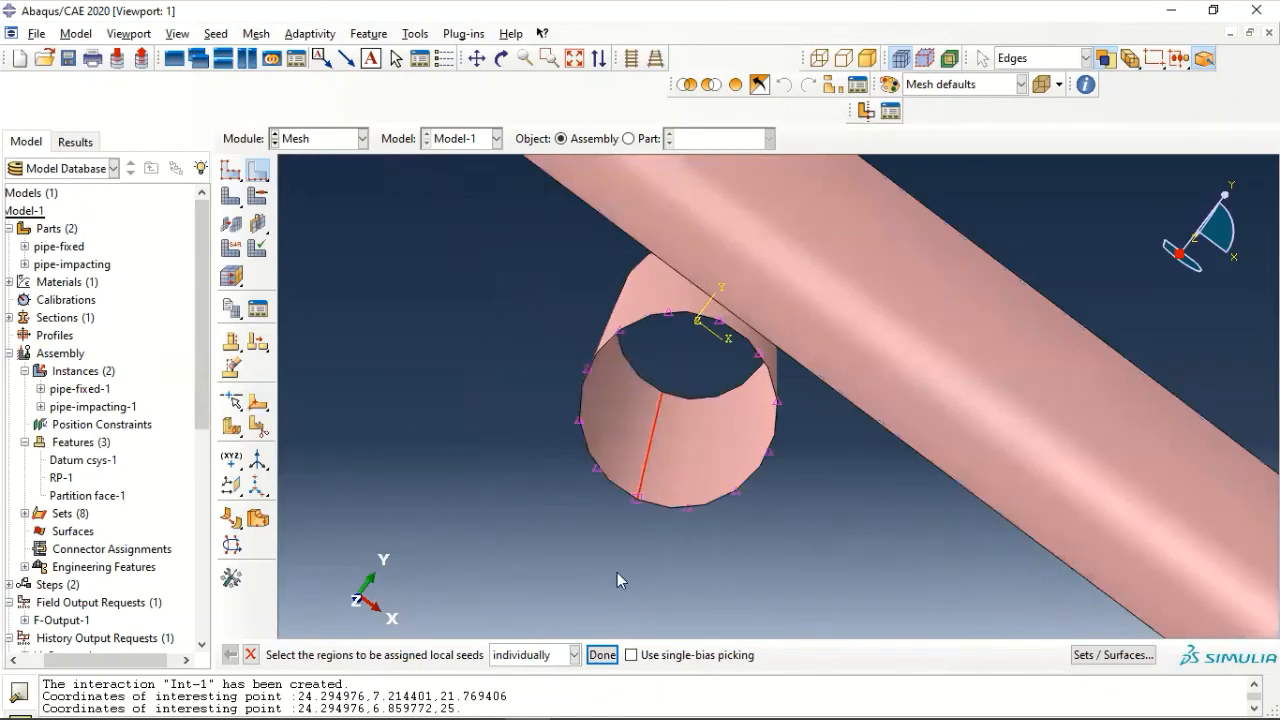
click(602, 655)
click(395, 323)
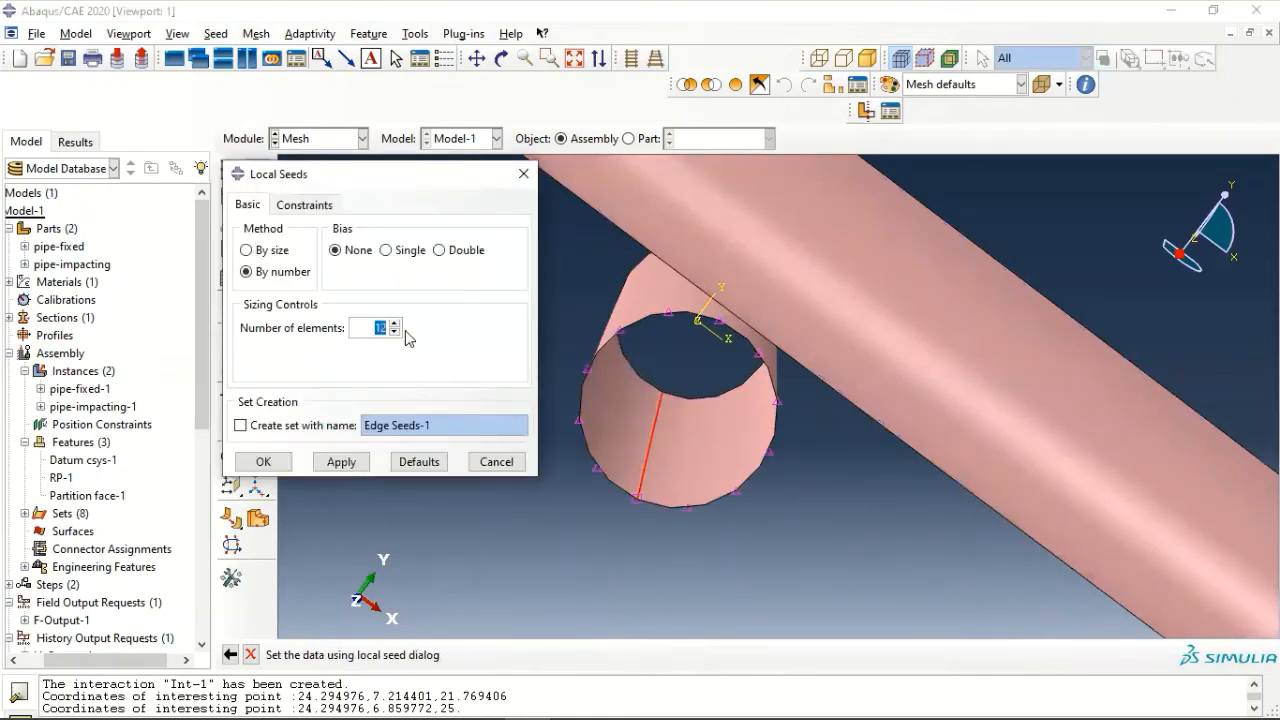
click(395, 323)
click(395, 323)
click(395, 323)
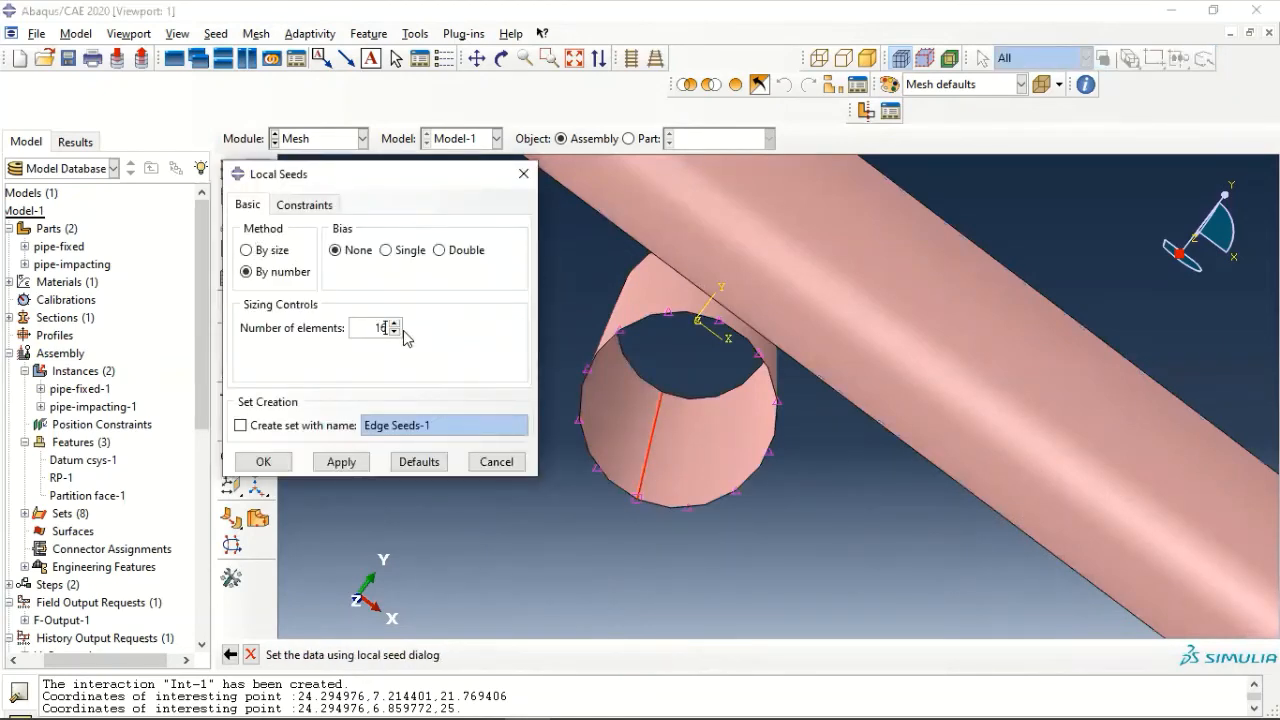
click(263, 461)
scroll(500, 459, down, 4)
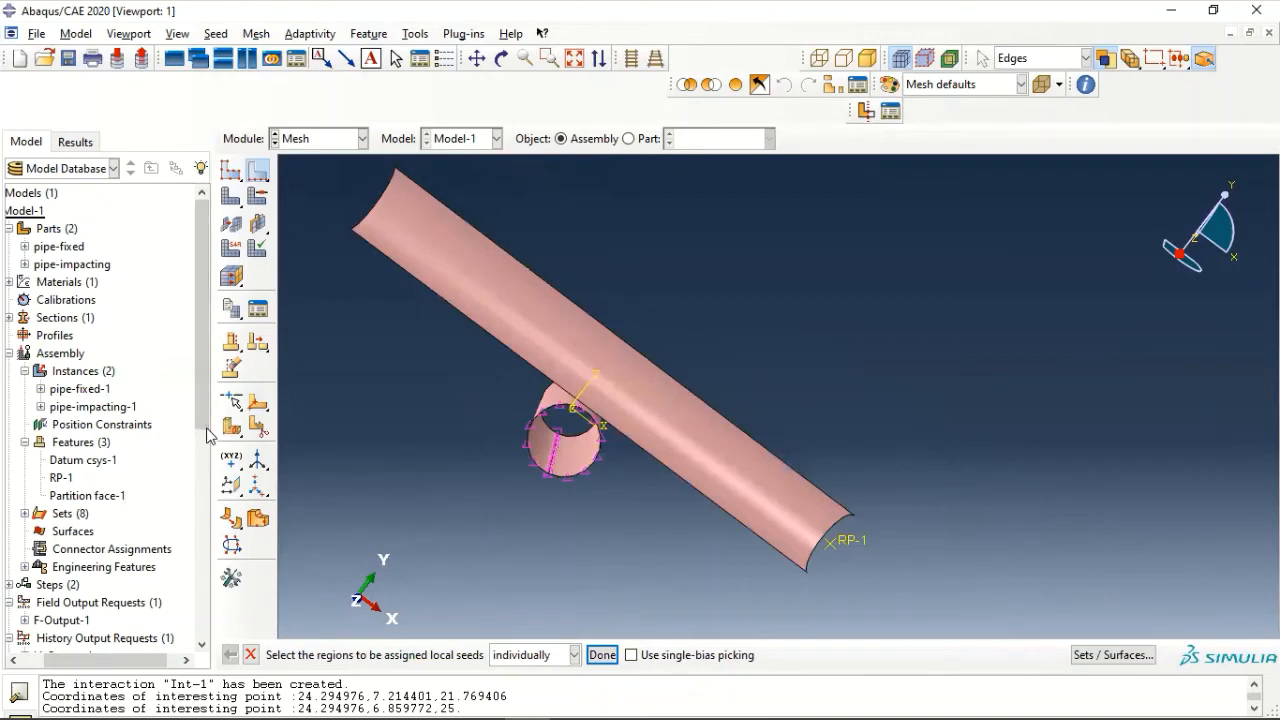
- Set the fixed pipe's mesh controls to Quad element shape with the Free technique and the Medial axis algorithm
click(257, 34)
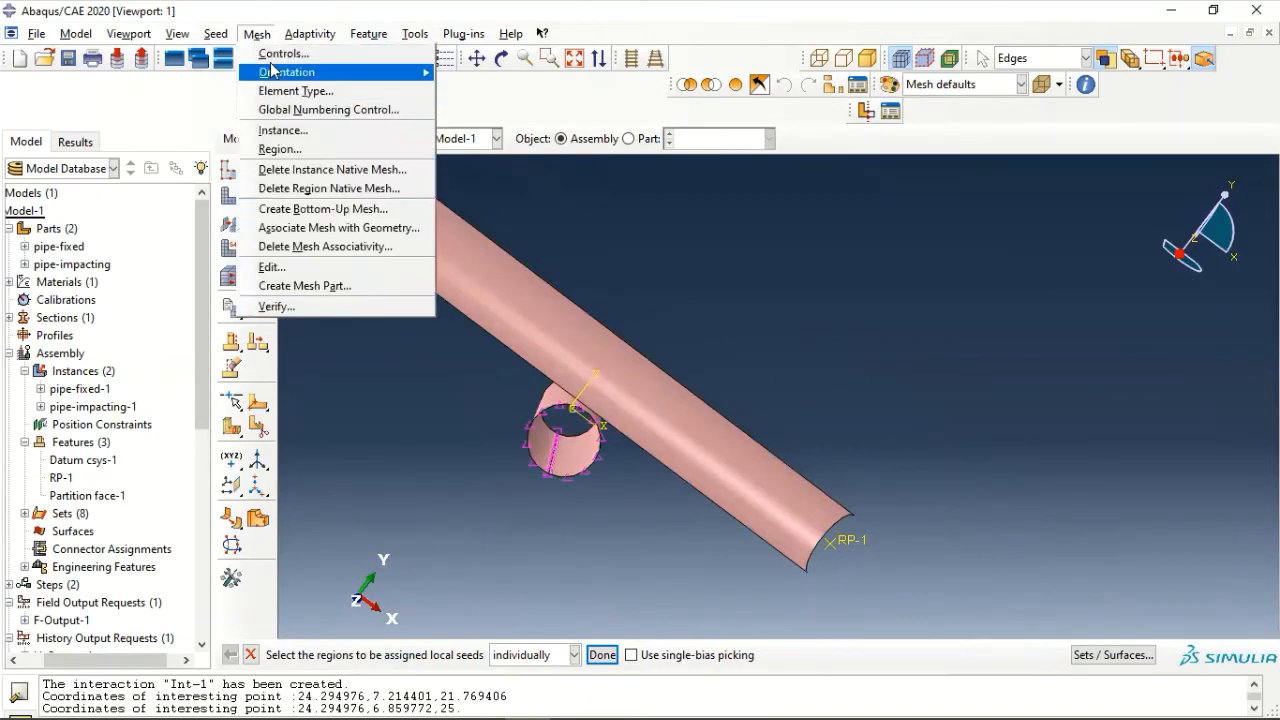
click(274, 55)
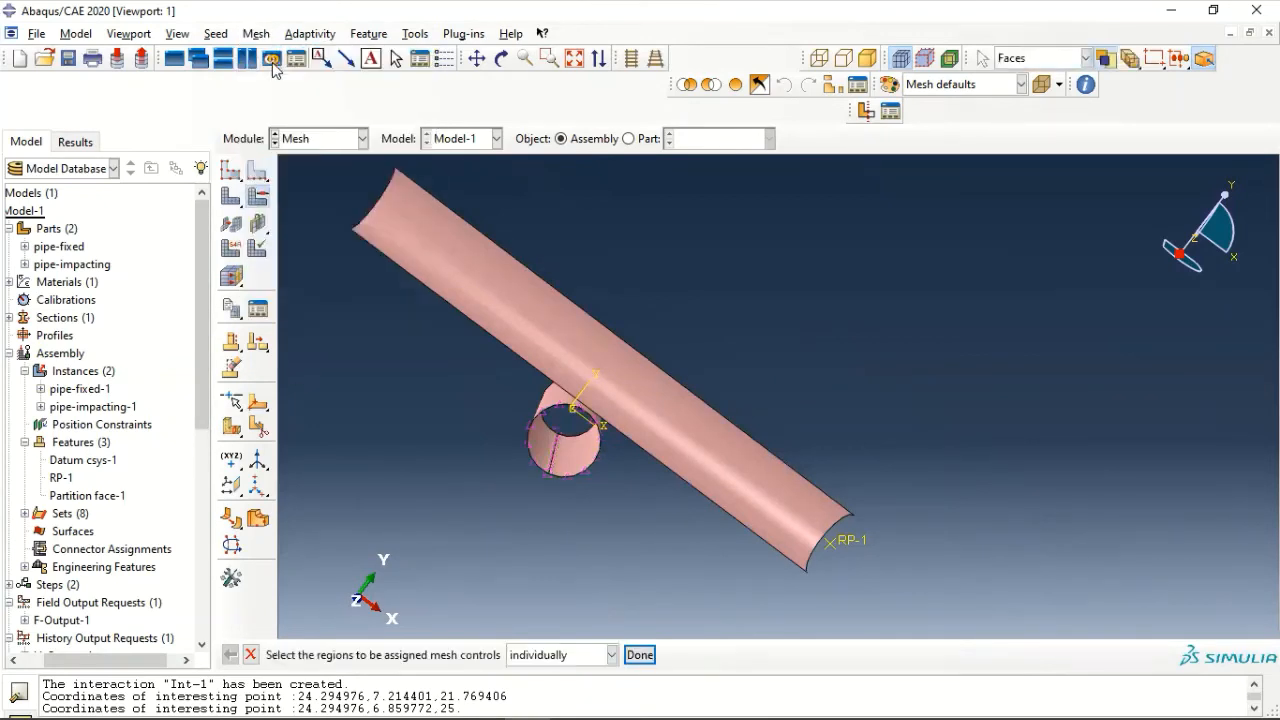
click(556, 466)
click(639, 655)
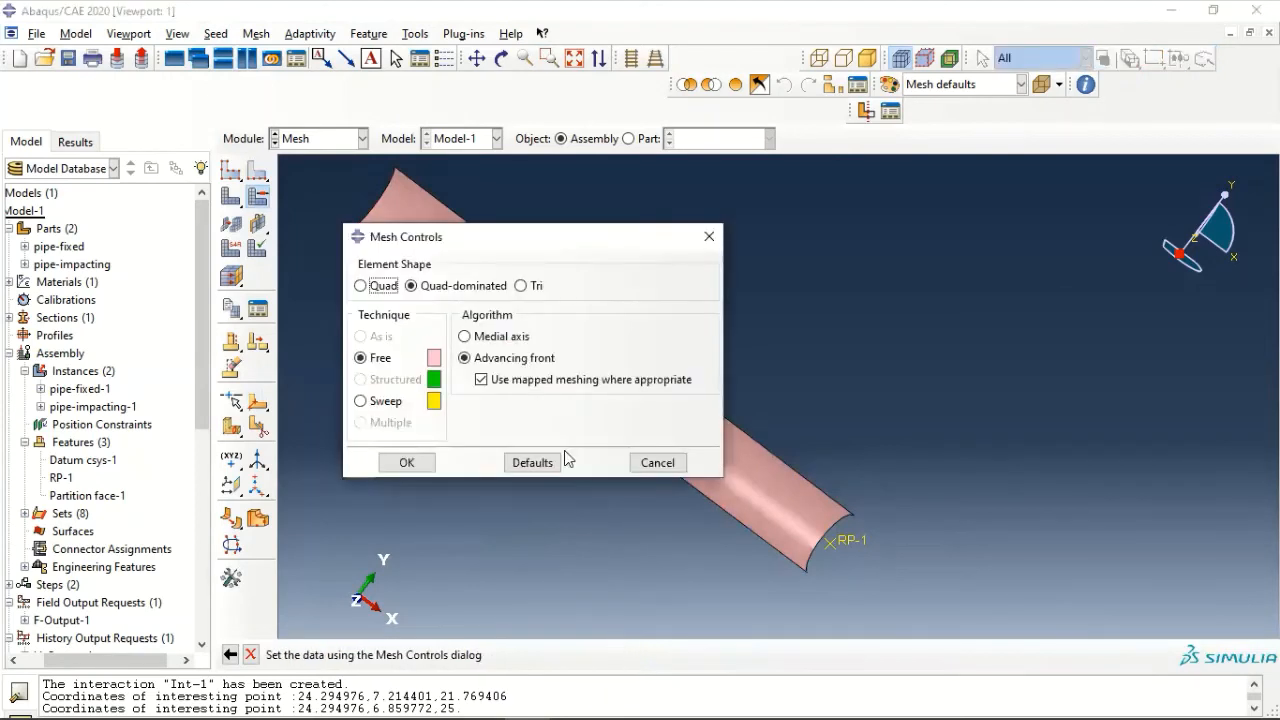
click(499, 337)
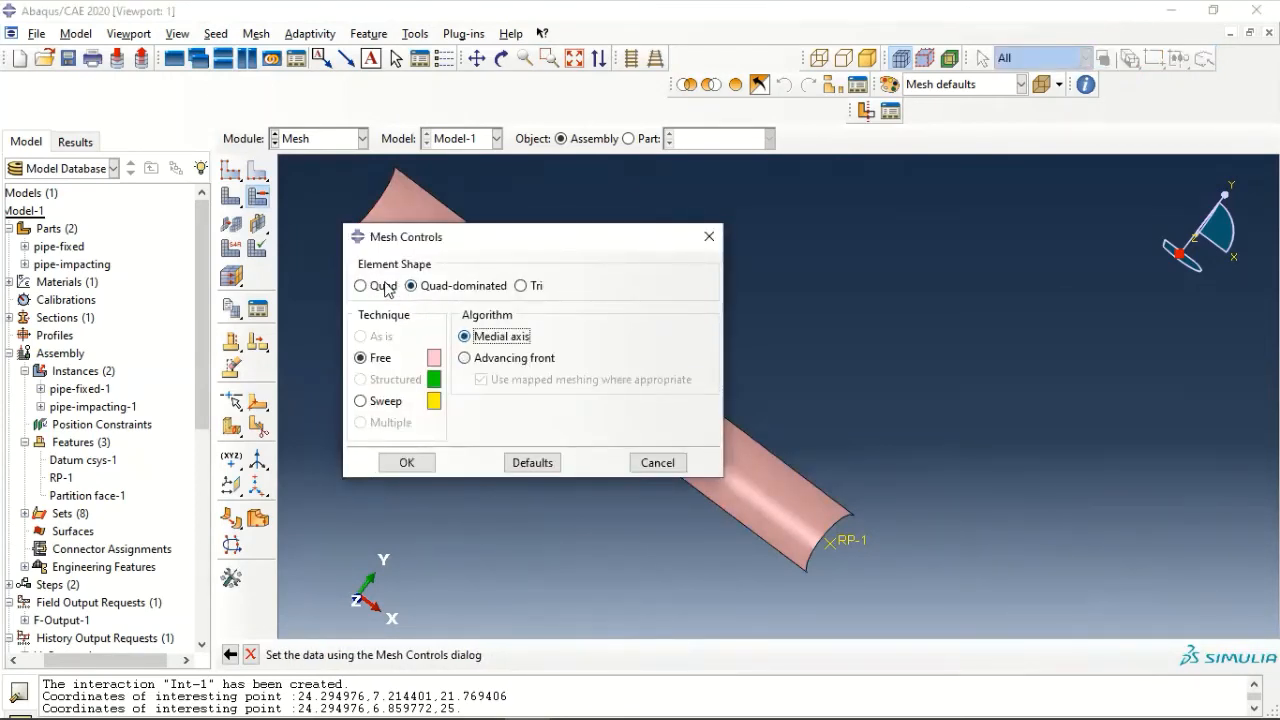
click(385, 287)
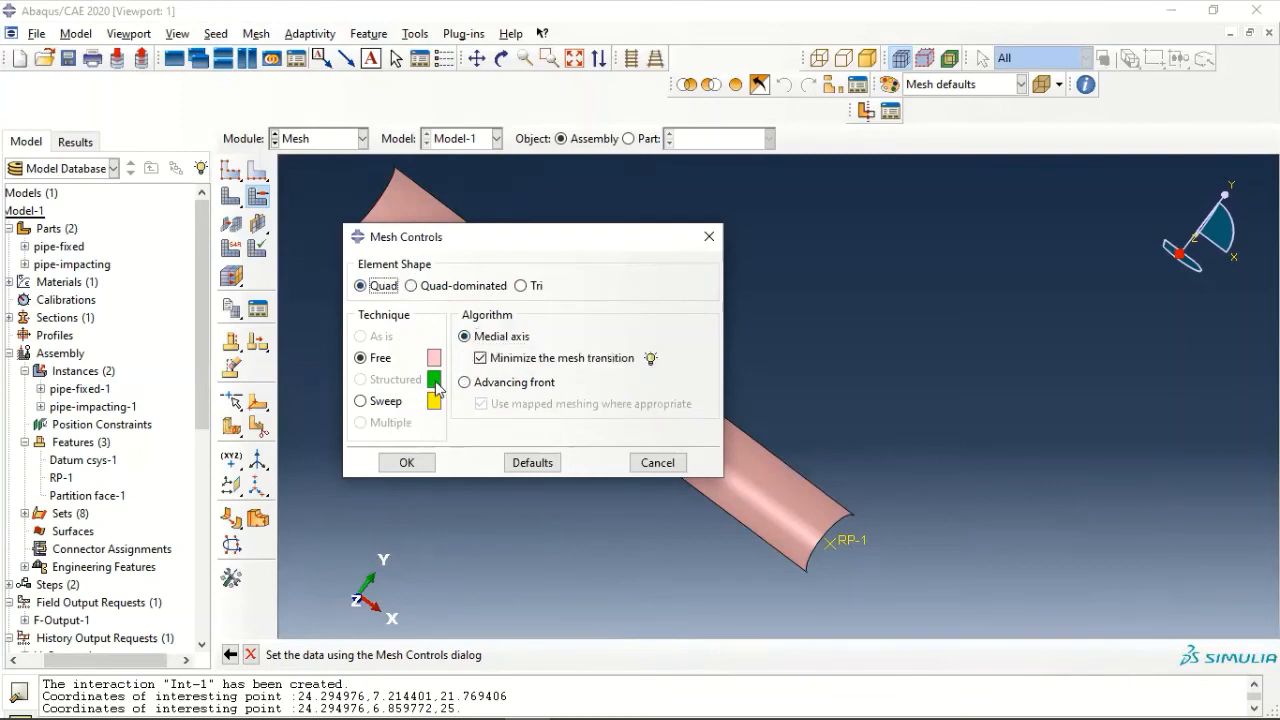
click(405, 463)
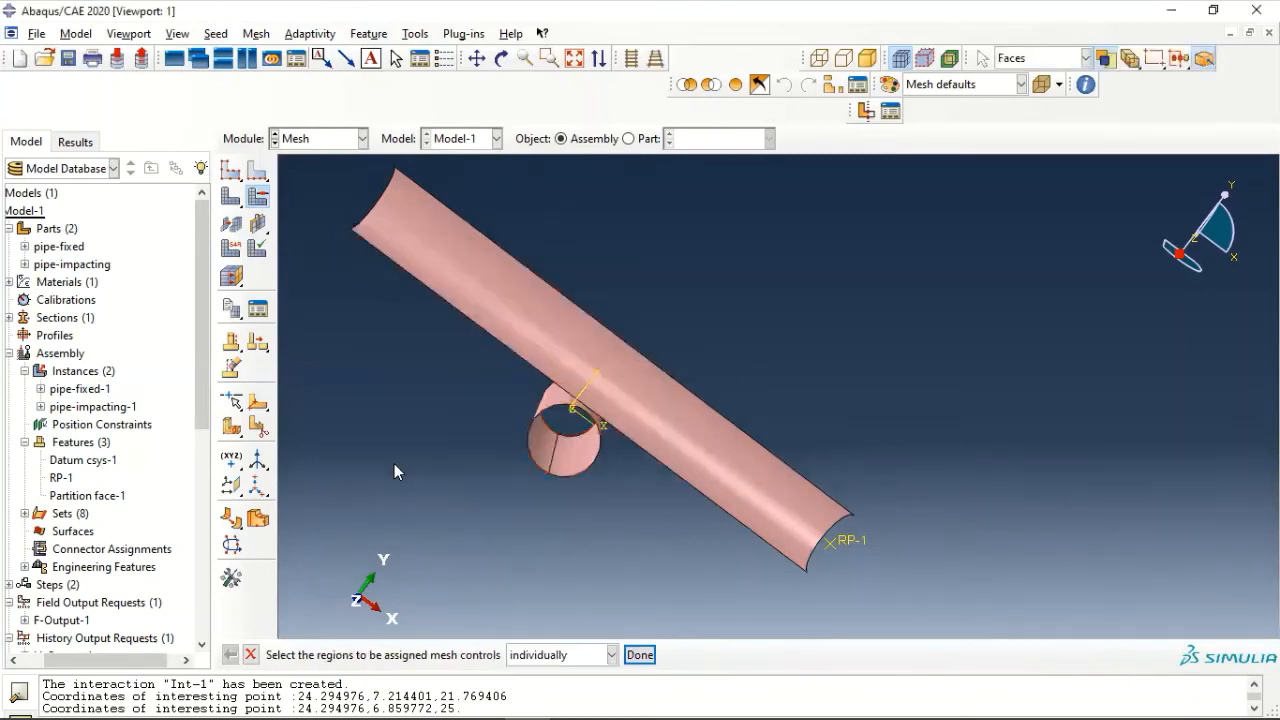
click(639, 655)
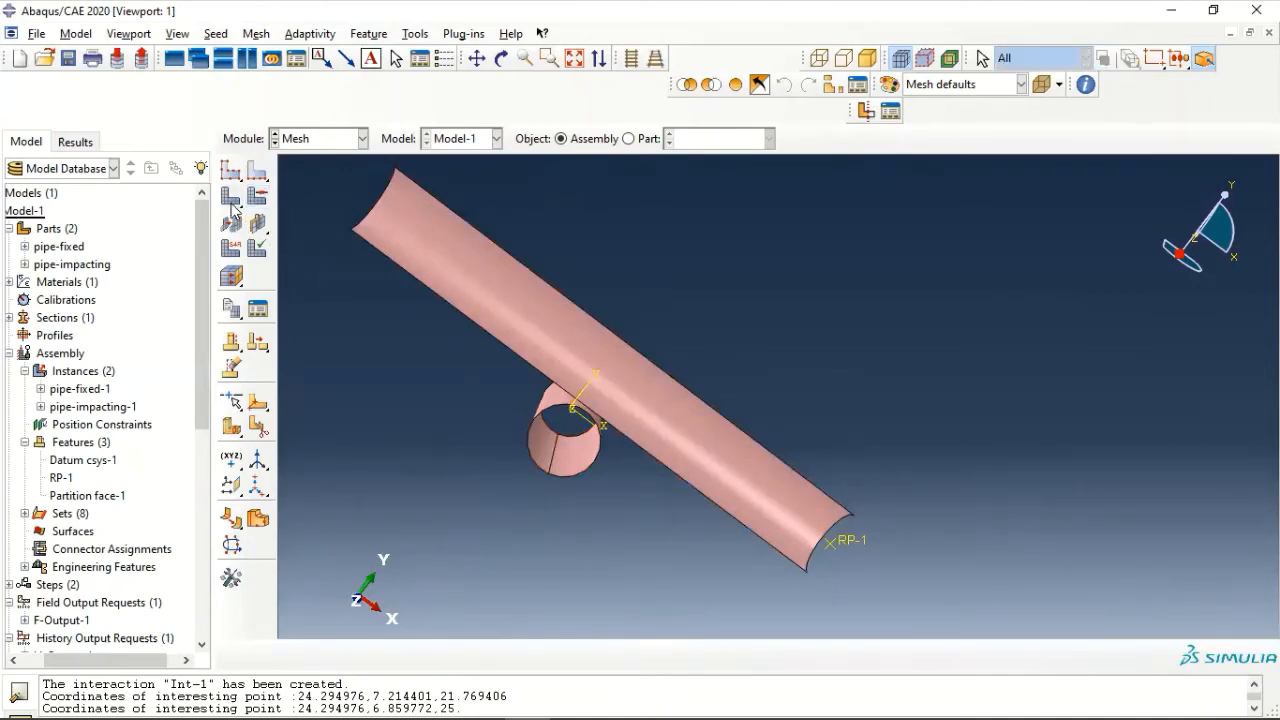
- Mesh the pipe-fixed-1 instance and inspect the generated elements around the pipe
click(231, 198)
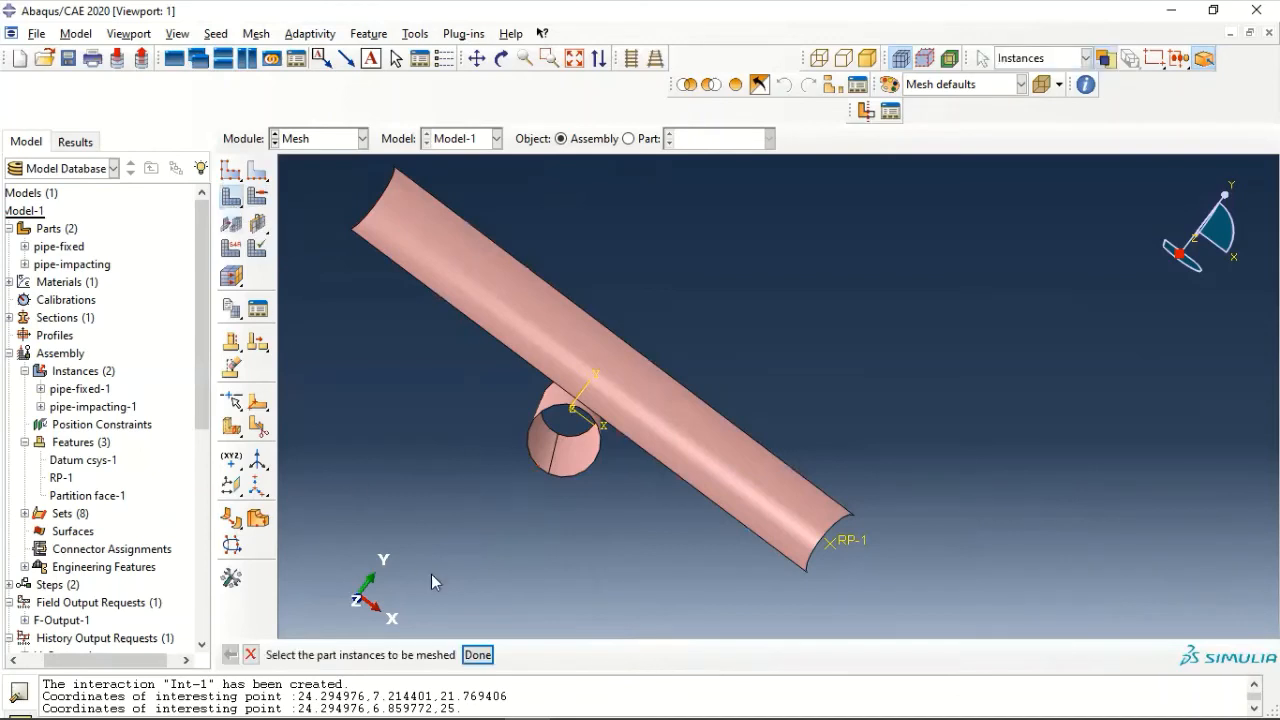
click(540, 462)
click(478, 655)
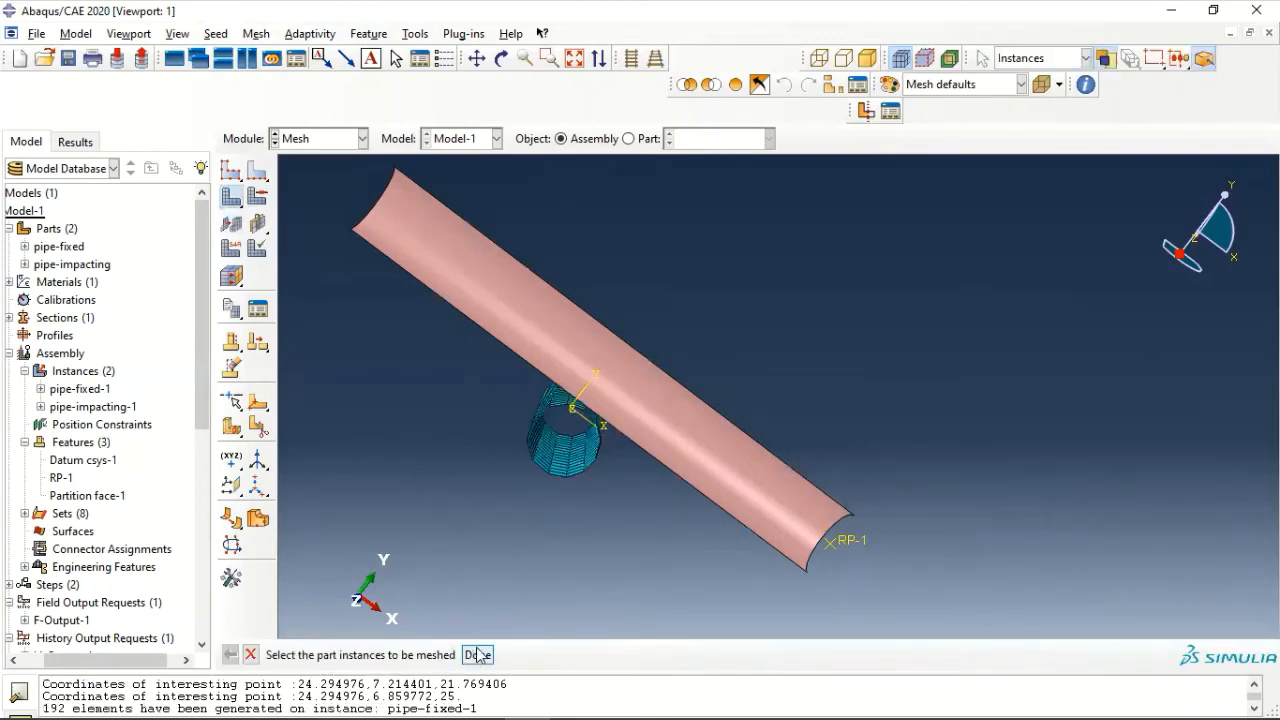
ctrl+alt+drag(615, 443, 675, 375)
scroll(675, 375, up, 5)
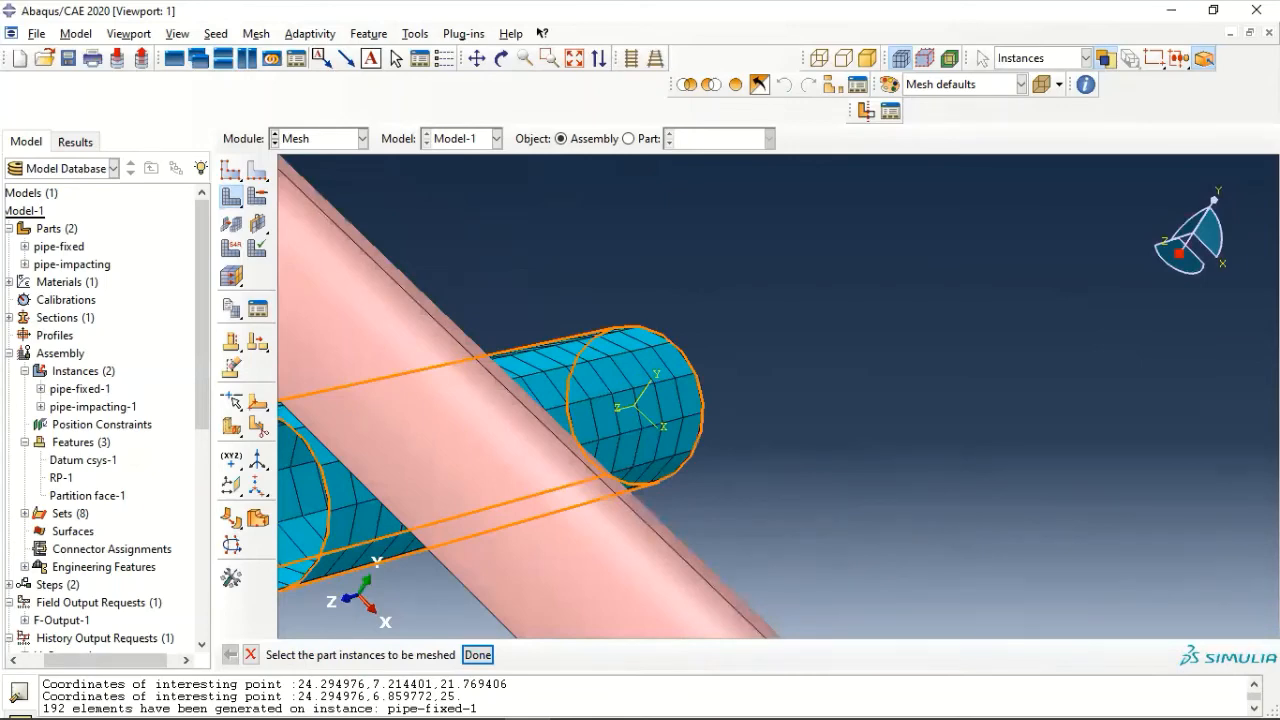
scroll(555, 482, down, 5)
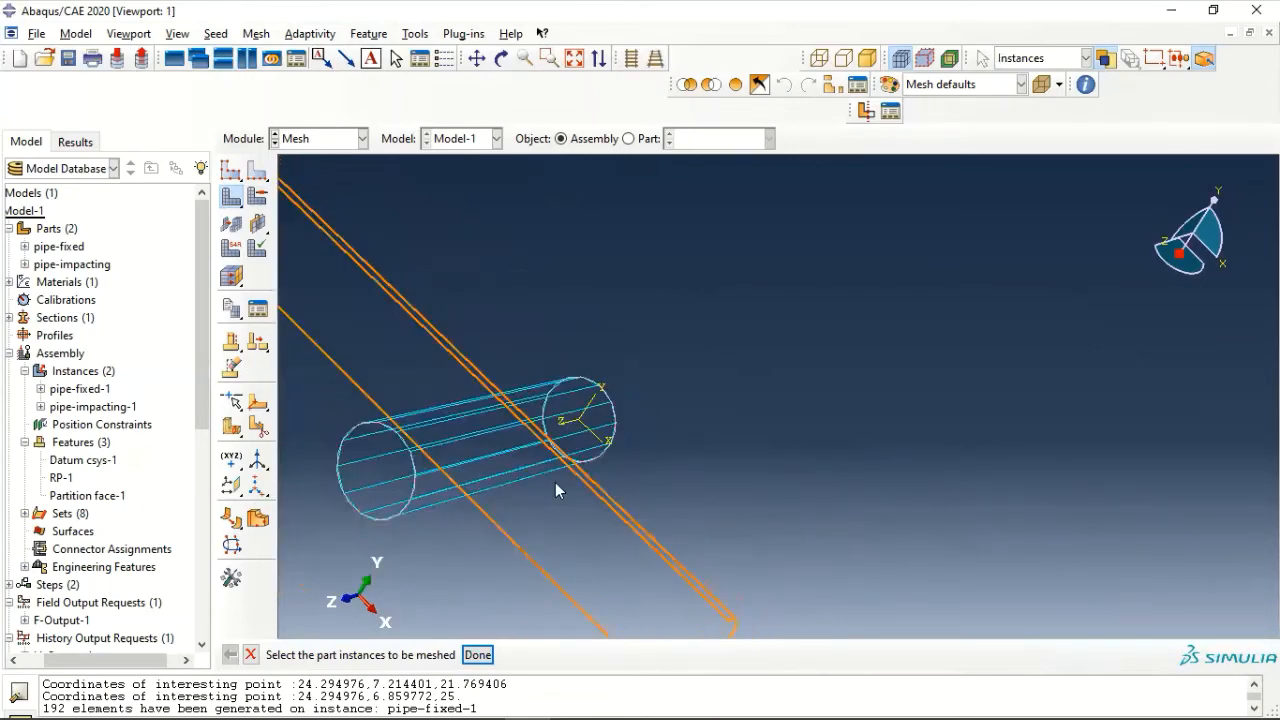
ctrl+alt+middle_drag(521, 379, 666, 364)
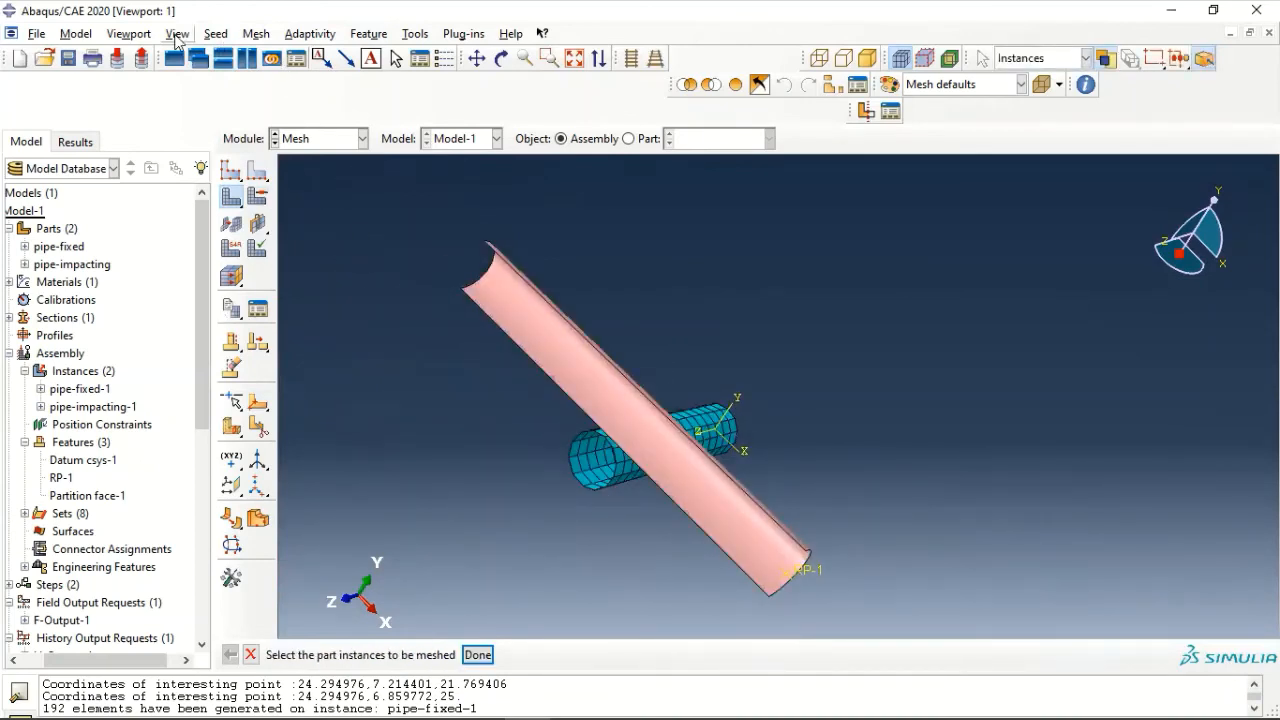
- Seed the long straight edge of the impacting pipe by number with 46 elements
click(207, 36)
click(238, 72)
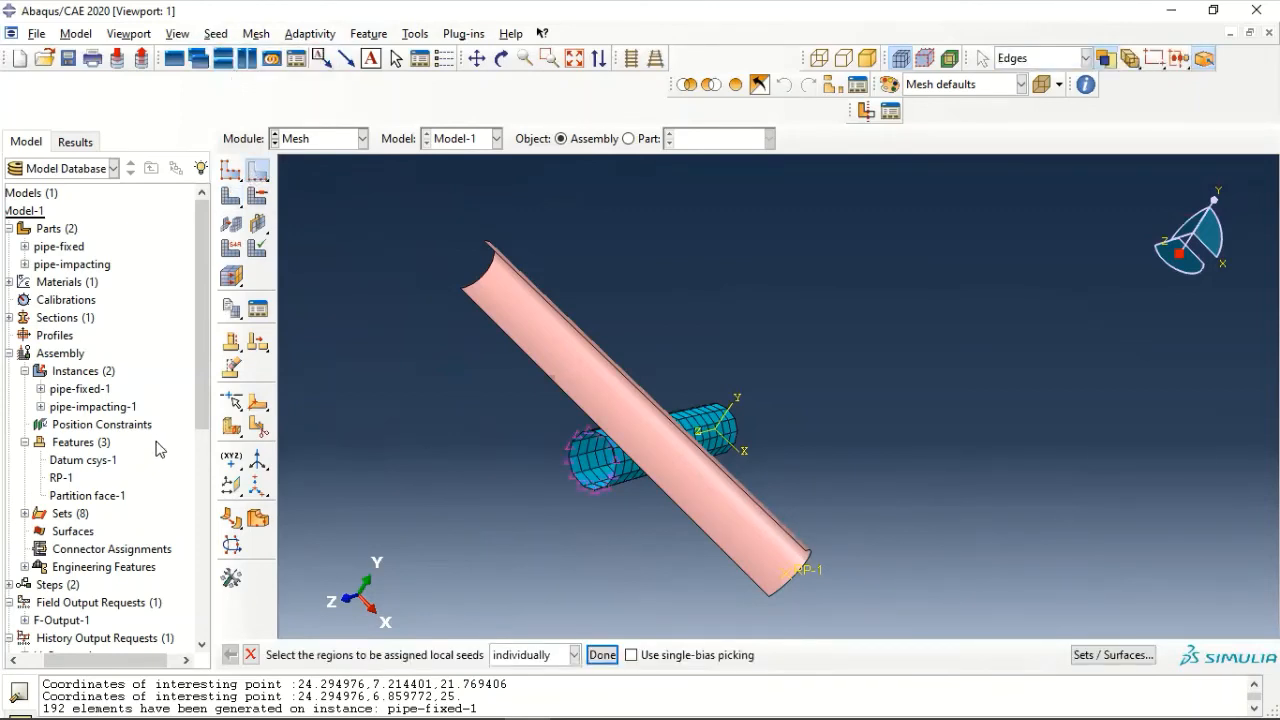
click(741, 489)
click(602, 655)
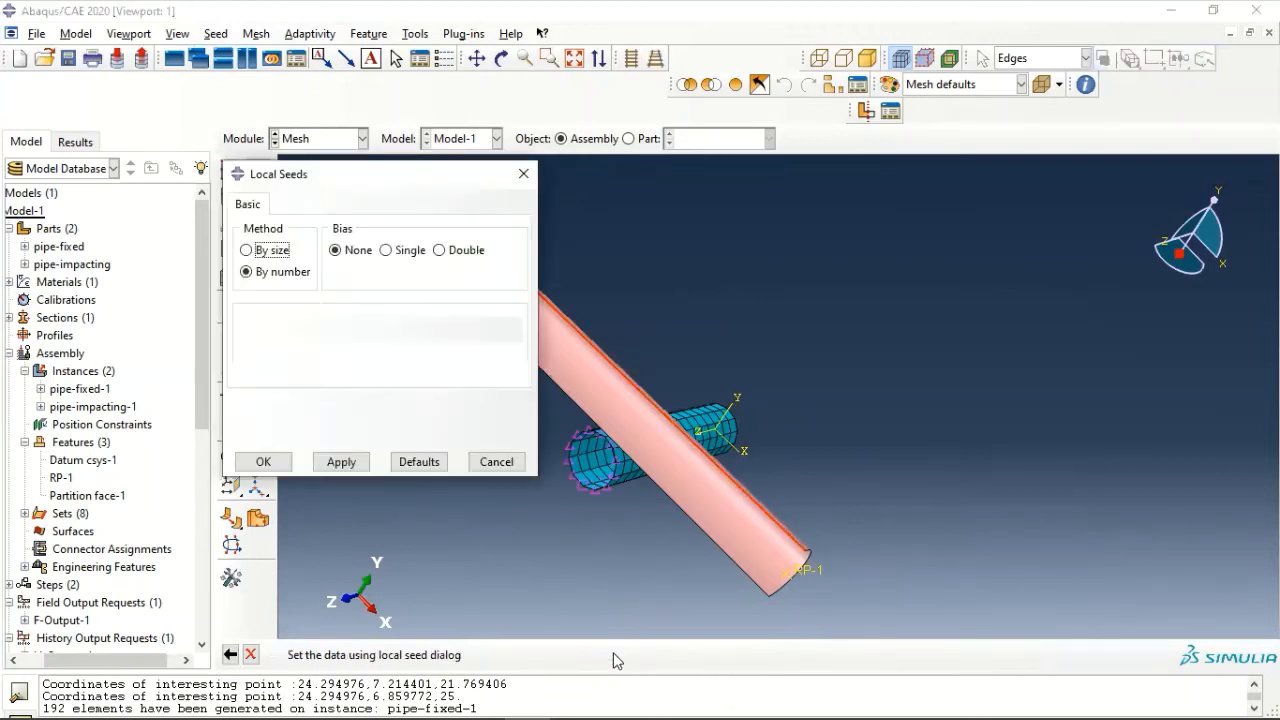
double_click(379, 328)
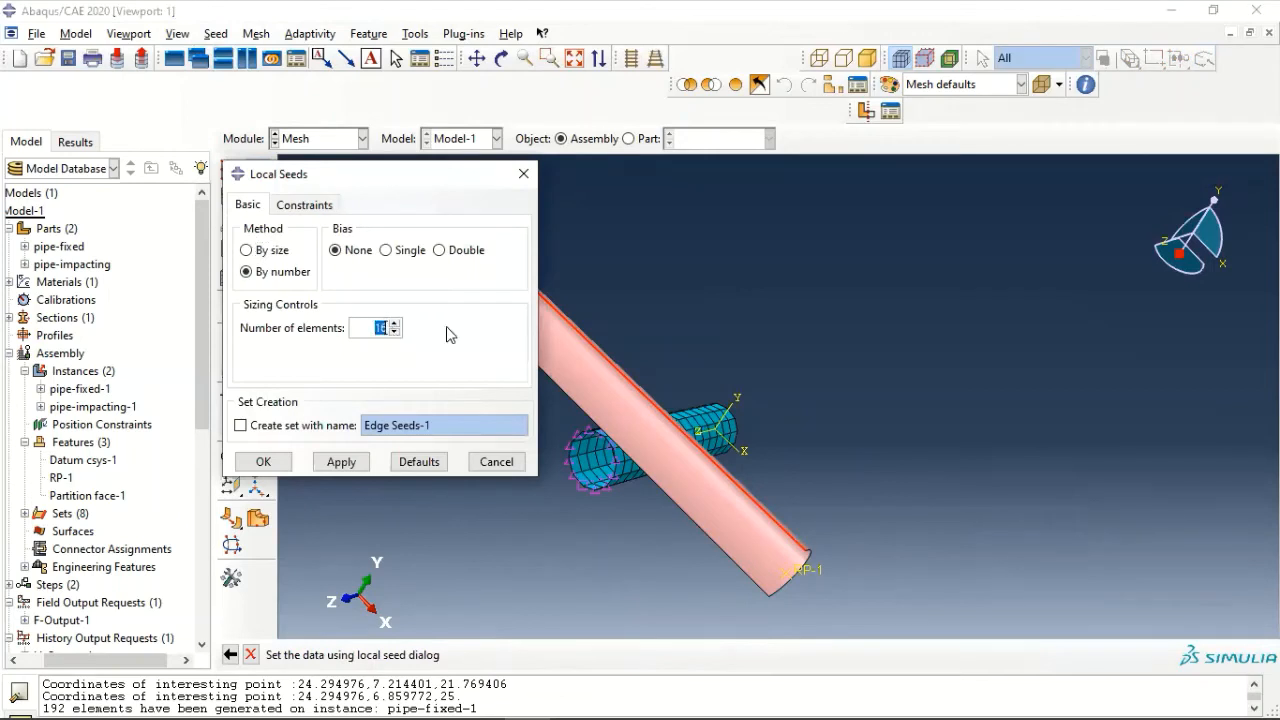
text(46)
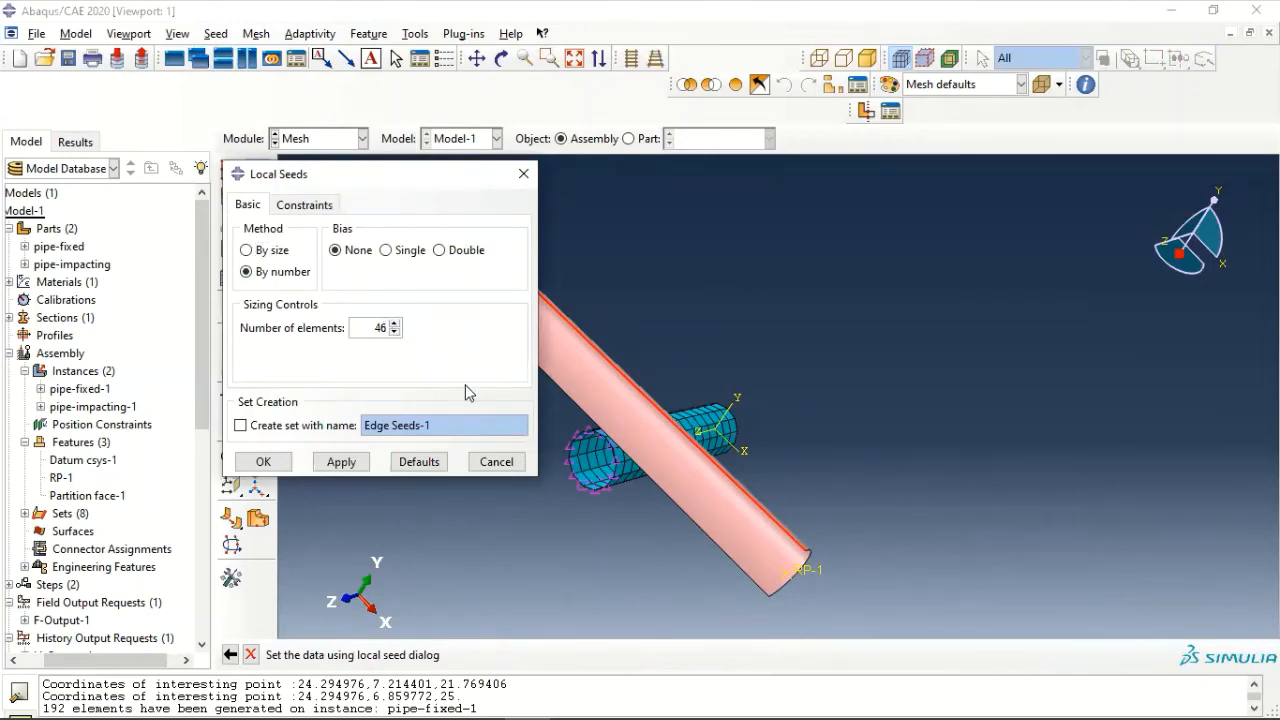
click(263, 462)
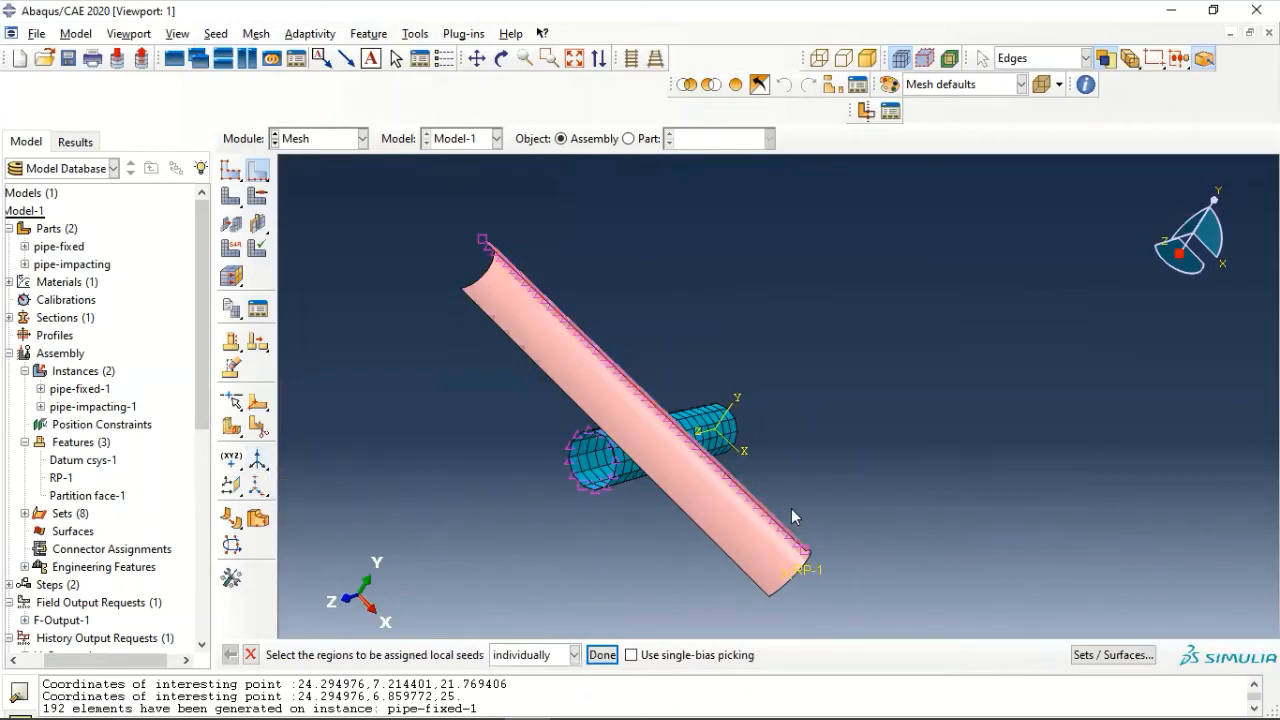
- Seed the curved end edge of the impacting pipe near the reference point by number, without bias
ctrl+alt+drag(754, 508, 627, 430)
scroll(624, 468, down, 4)
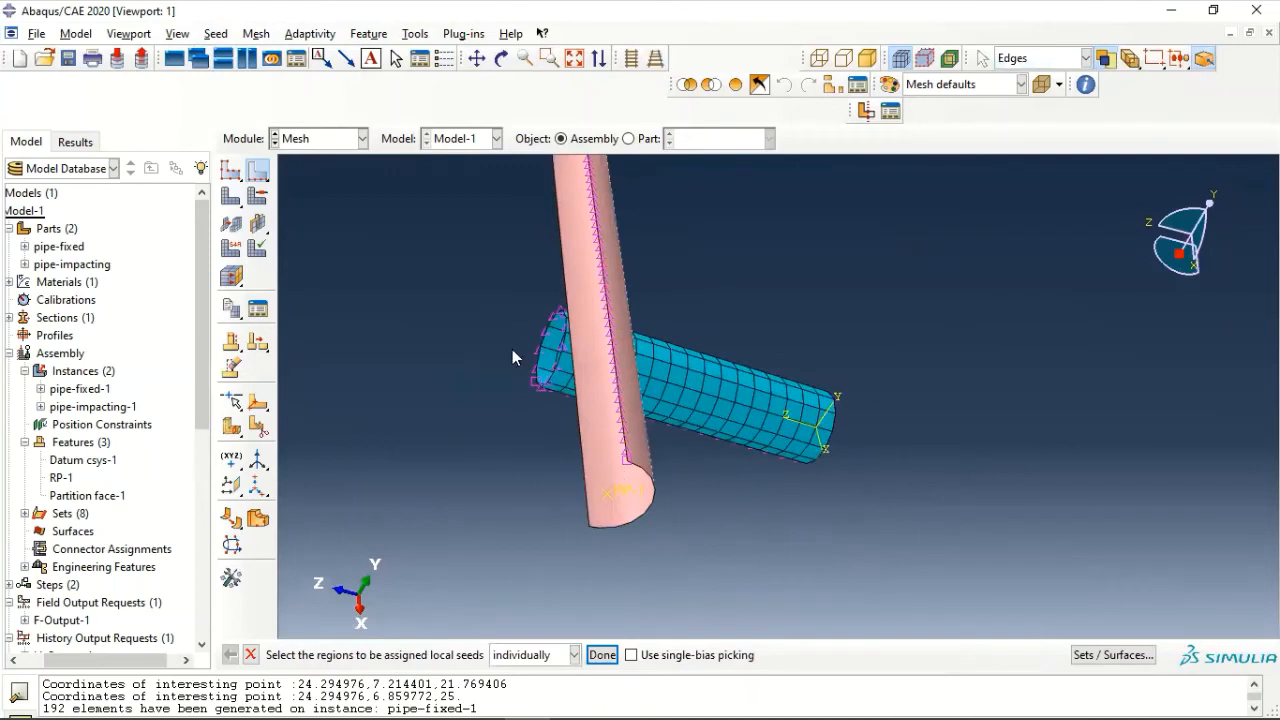
click(216, 34)
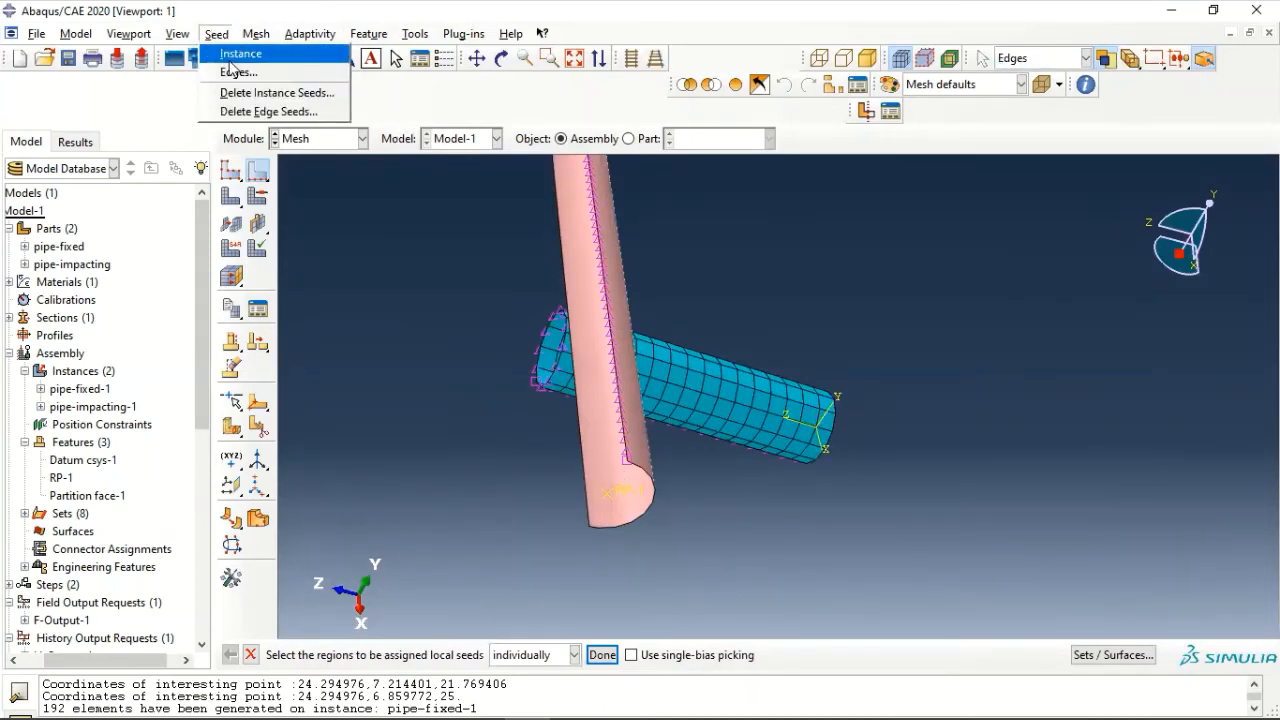
click(233, 74)
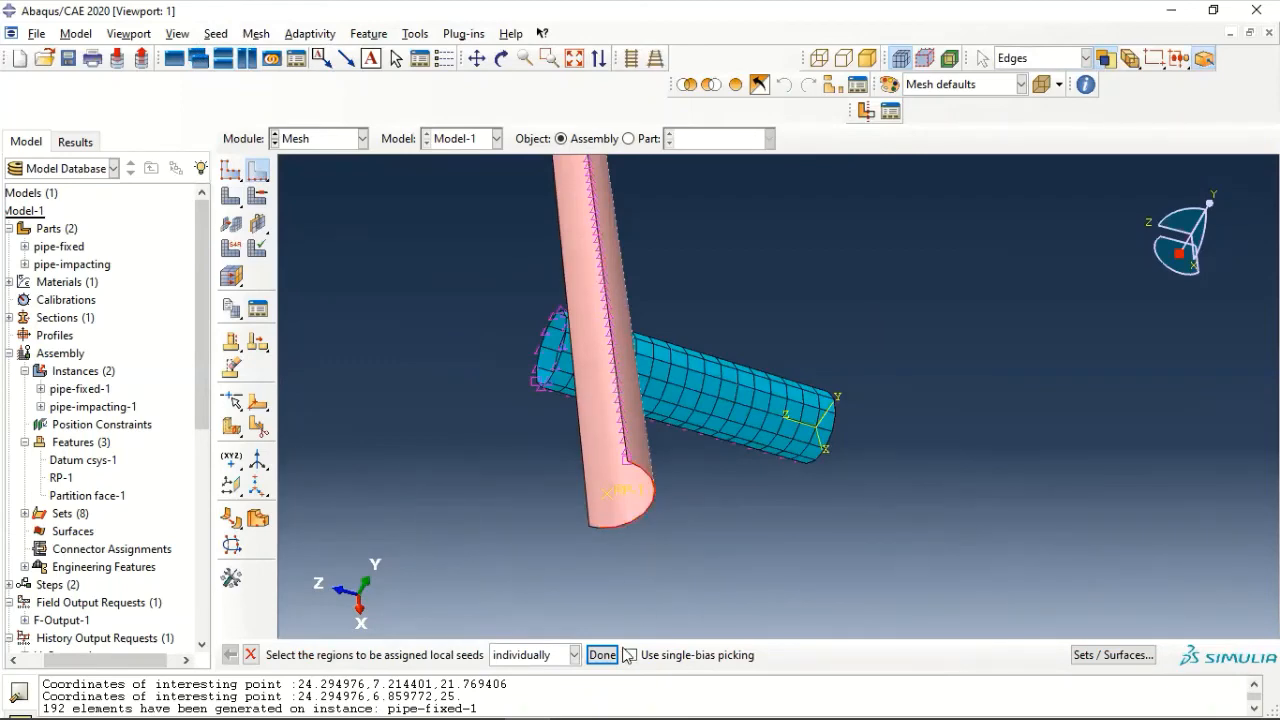
scroll(563, 506, up, 4)
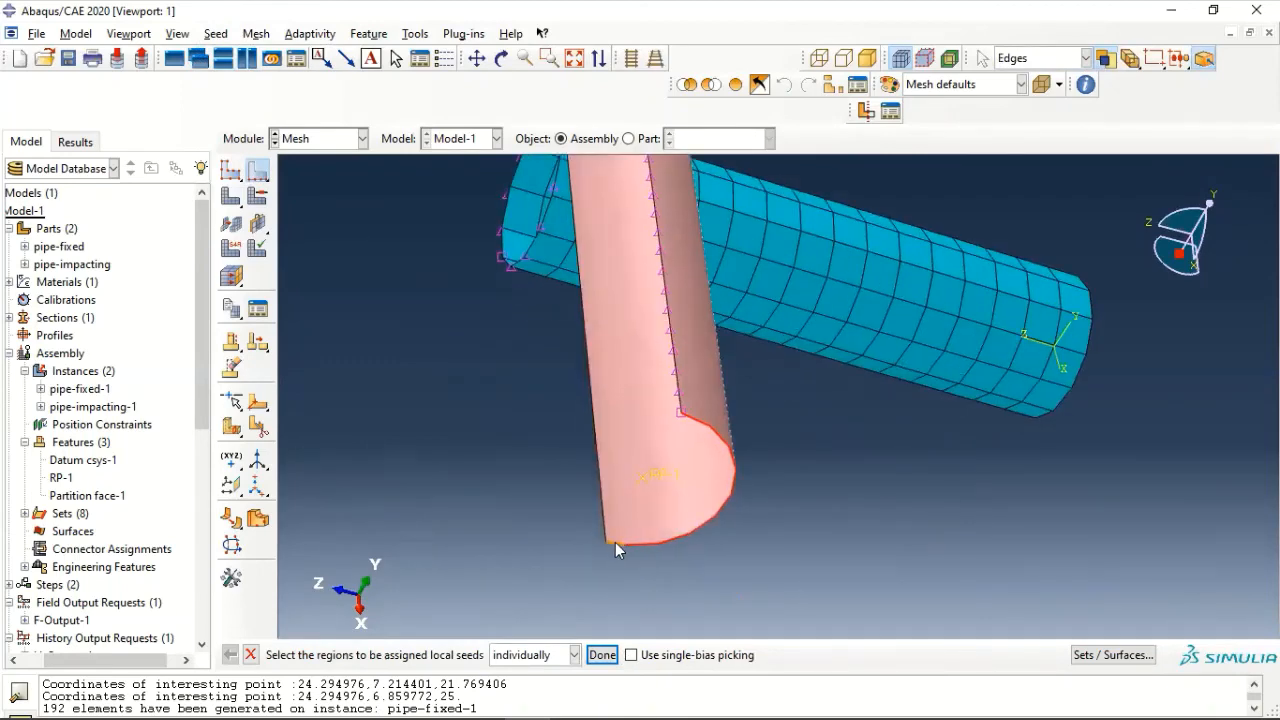
scroll(614, 539, down, 2)
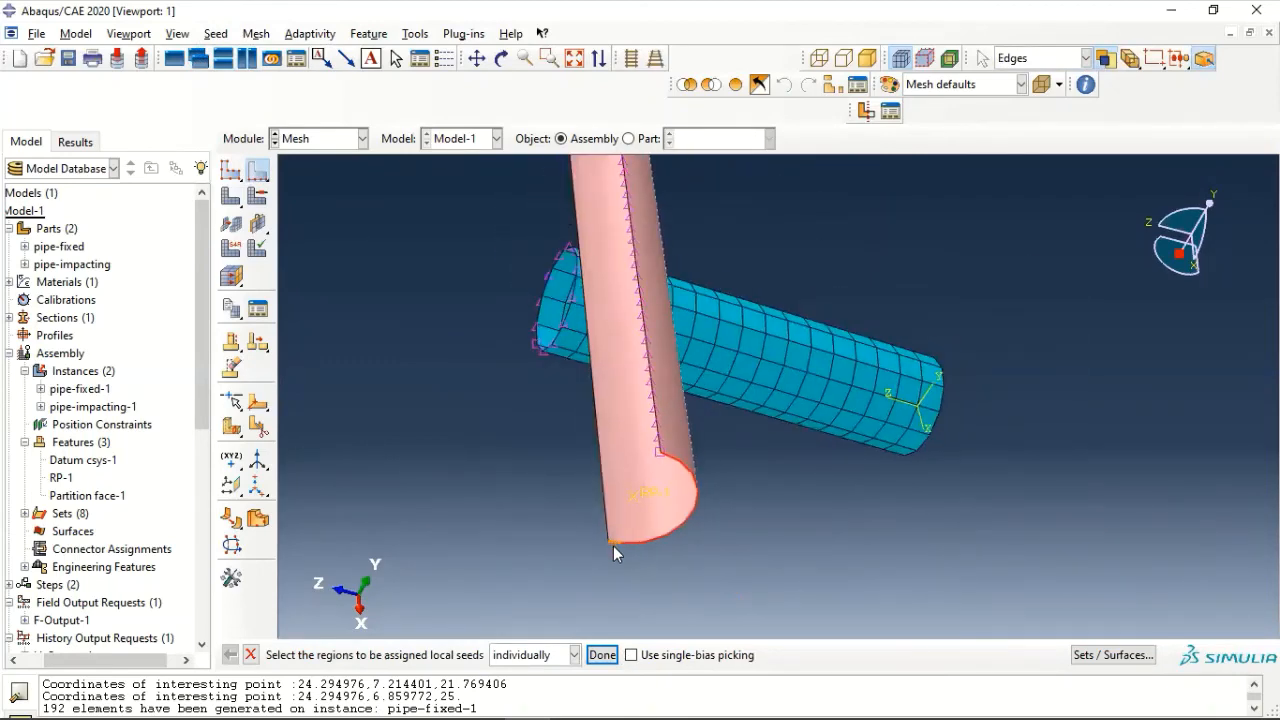
click(602, 655)
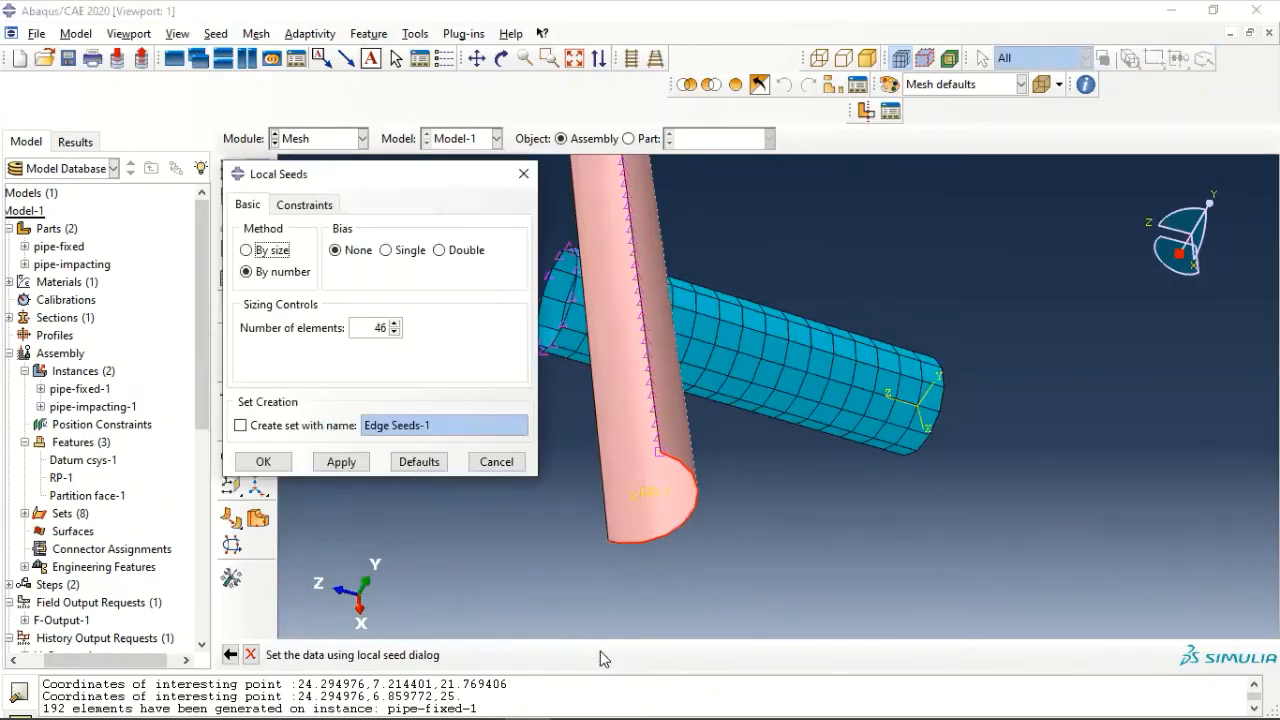
drag(374, 327, 418, 332)
text(1)
click(263, 461)
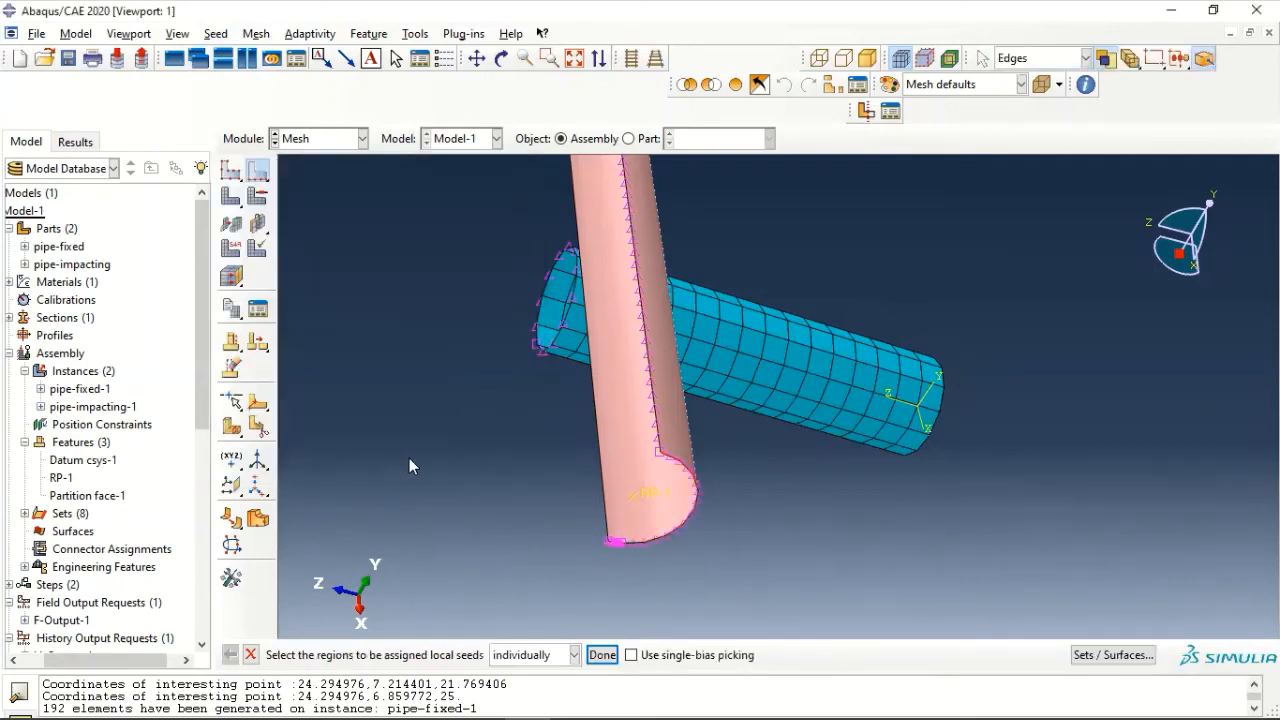
scroll(409, 458, up, 3)
scroll(433, 454, down, 1)
click(602, 655)
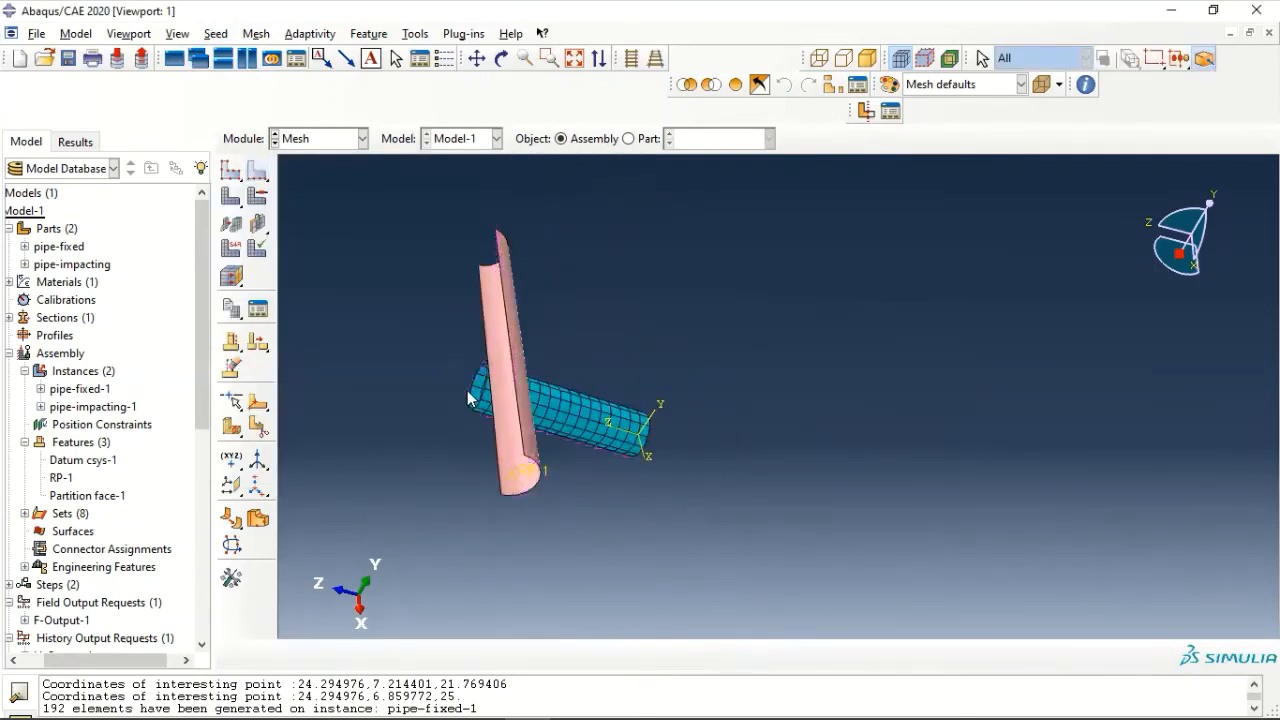
- Set the impacting pipe's mesh controls to Quad element shape with the Free technique and the Medial axis algorithm
ctrl+alt+drag(581, 398, 619, 473)
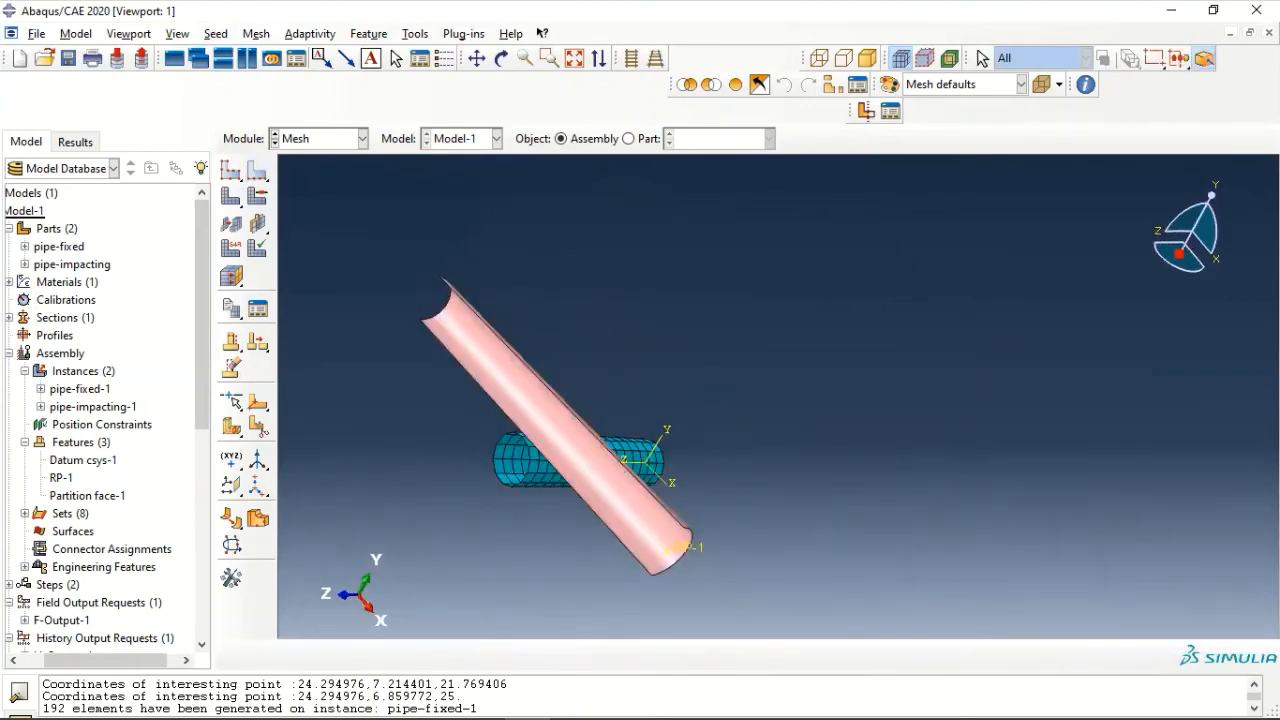
click(256, 33)
click(272, 52)
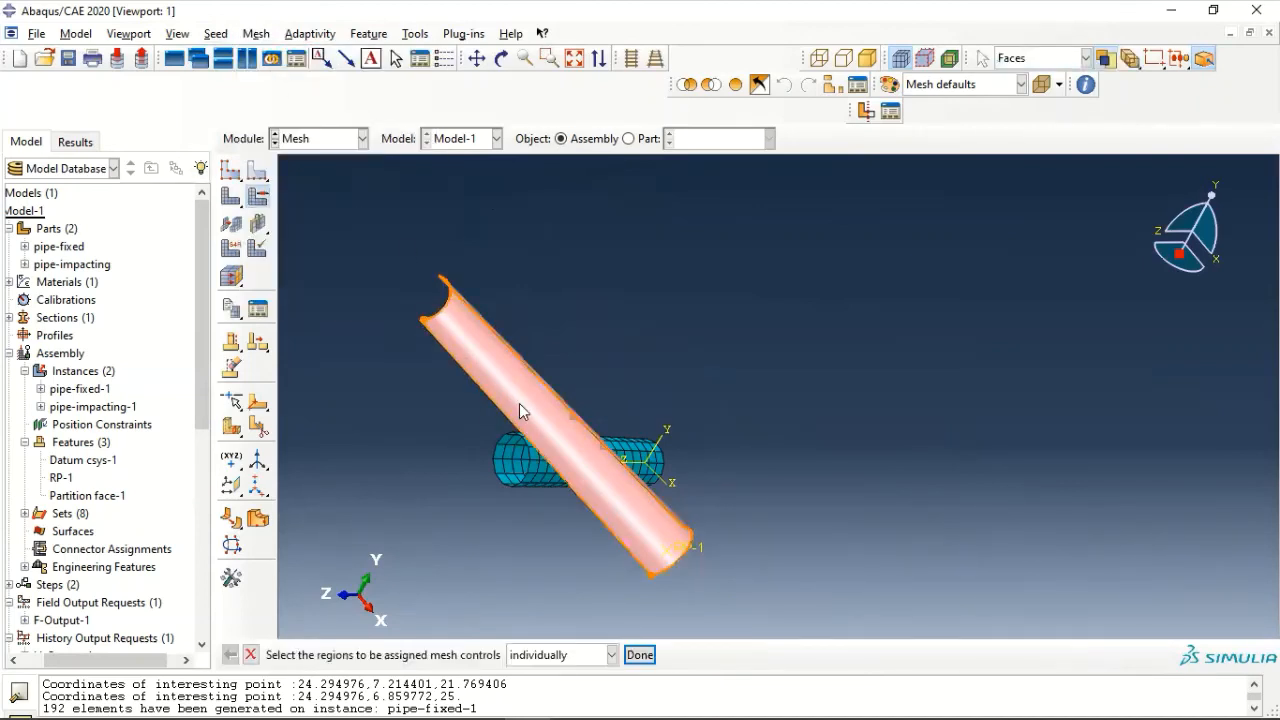
click(630, 515)
click(640, 656)
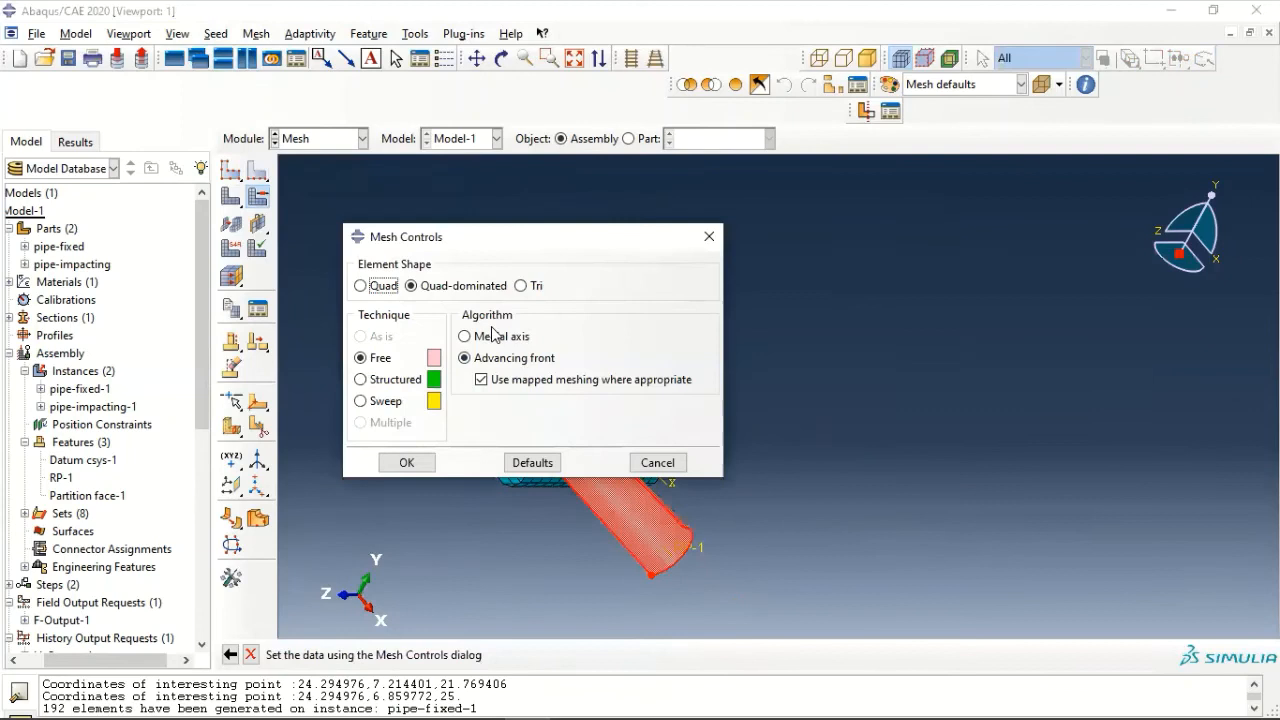
click(386, 287)
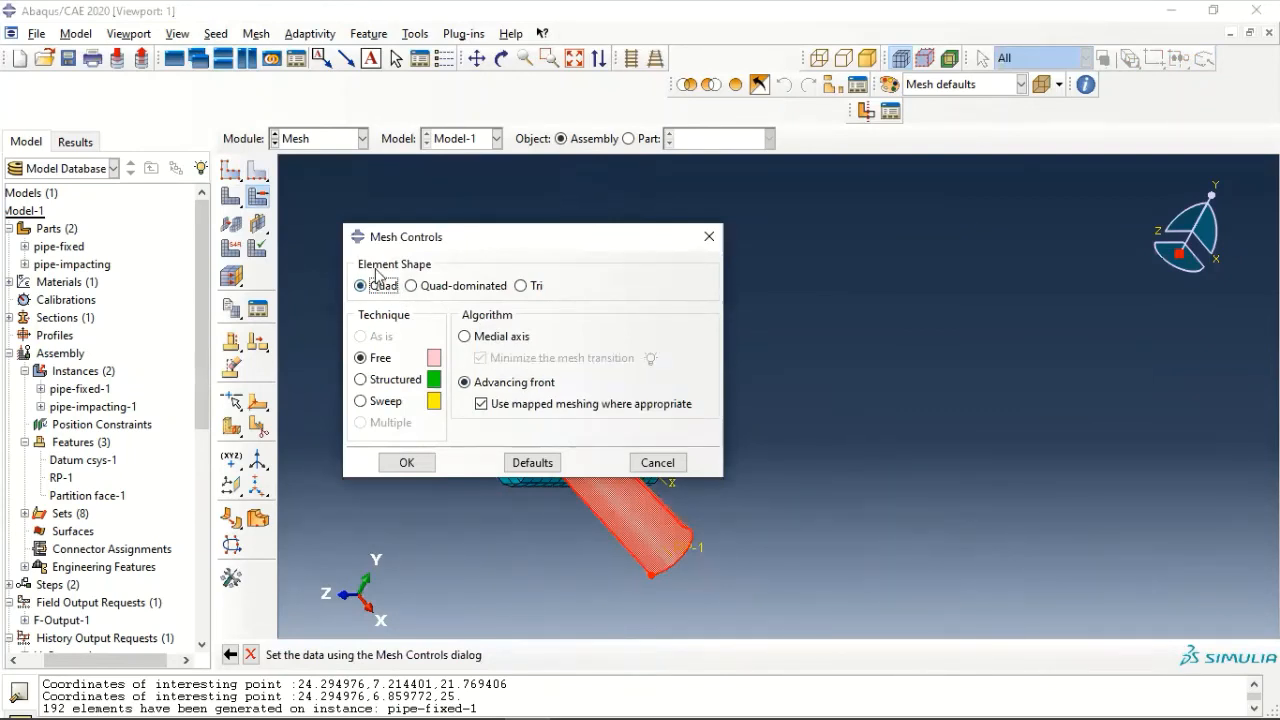
click(465, 337)
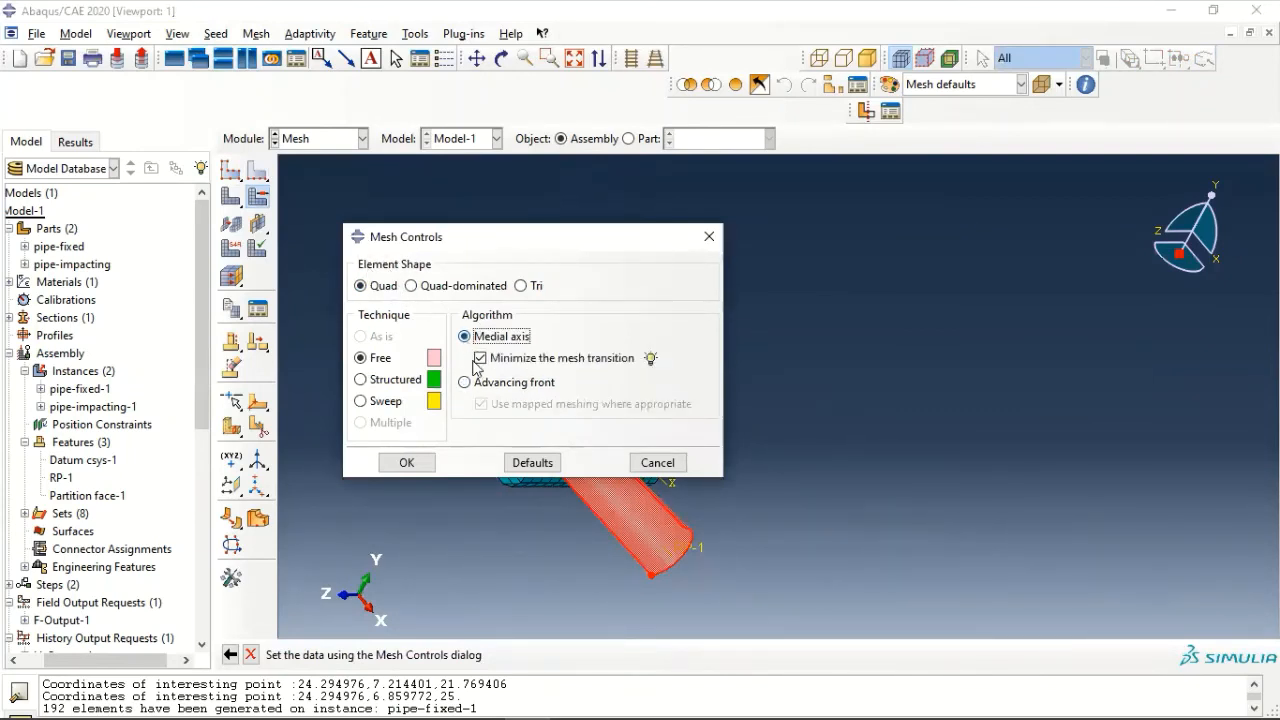
click(421, 461)
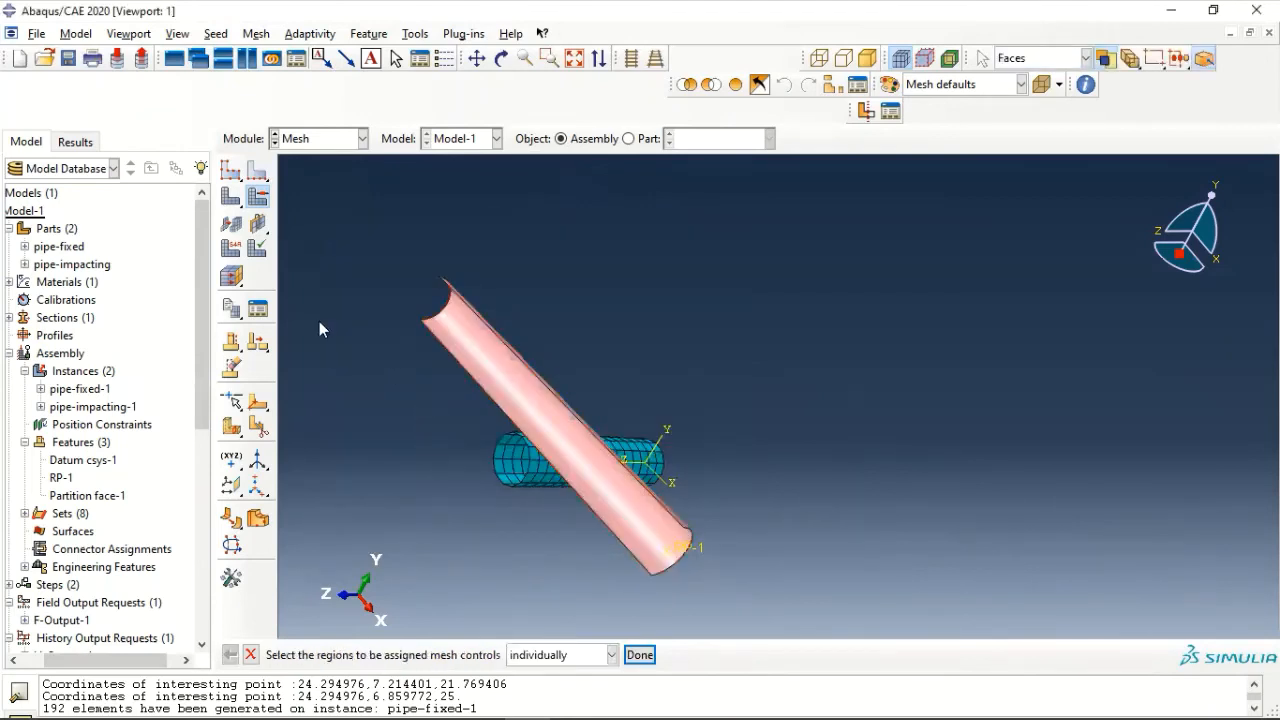
- Mesh the pipe-impacting-1 instance
click(238, 200)
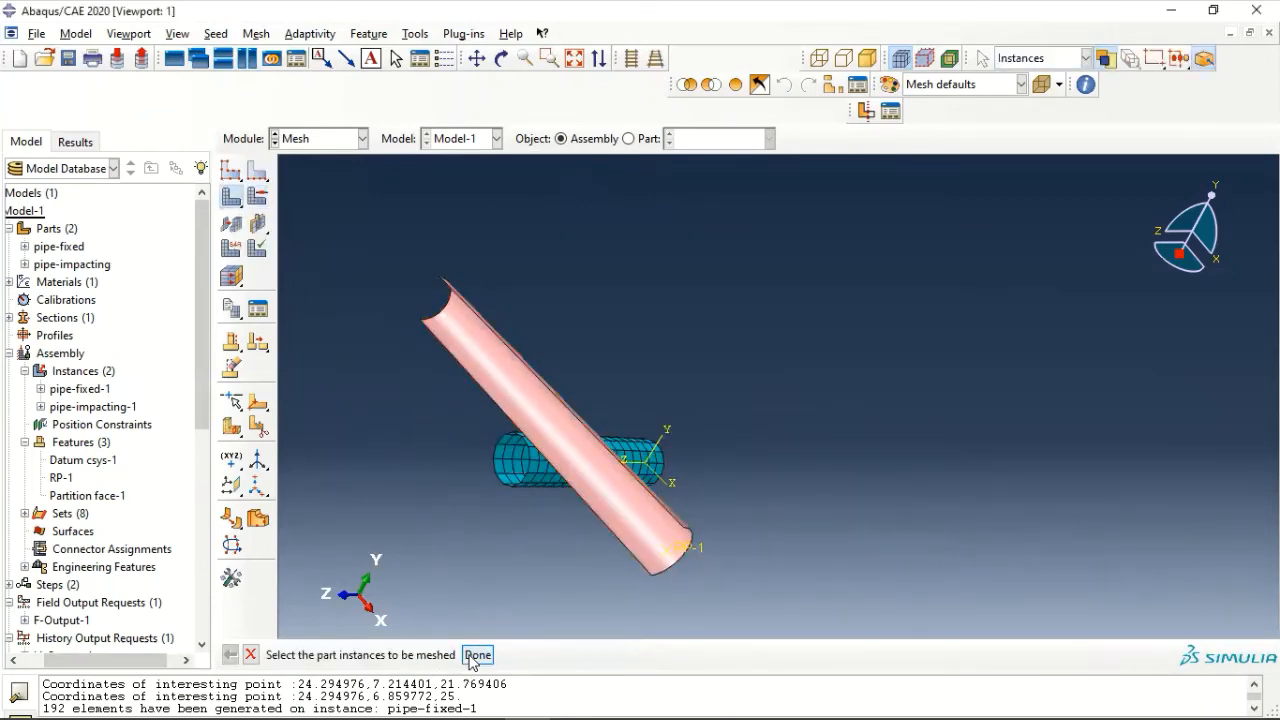
click(489, 363)
click(478, 654)
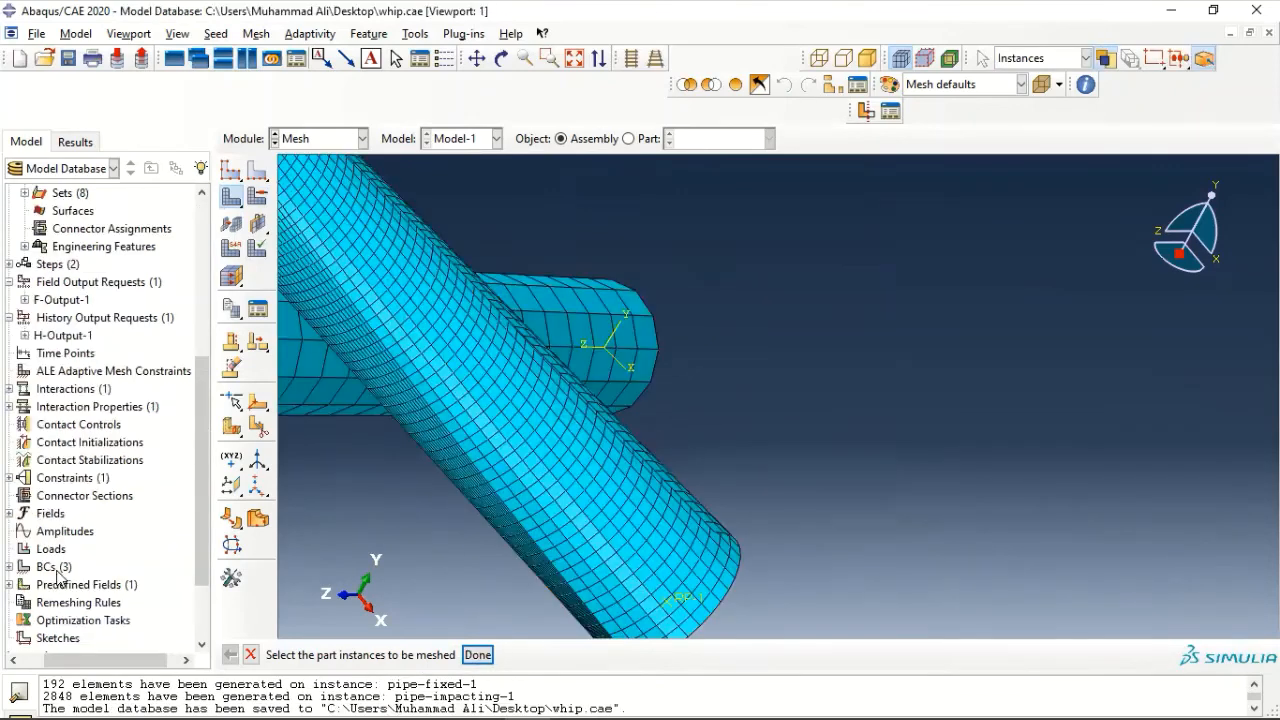
- Create the analysis job Job-1 for Model-1 as a full analysis with the default background settings
scroll(40, 560, down, 2)
double_click(34, 592)
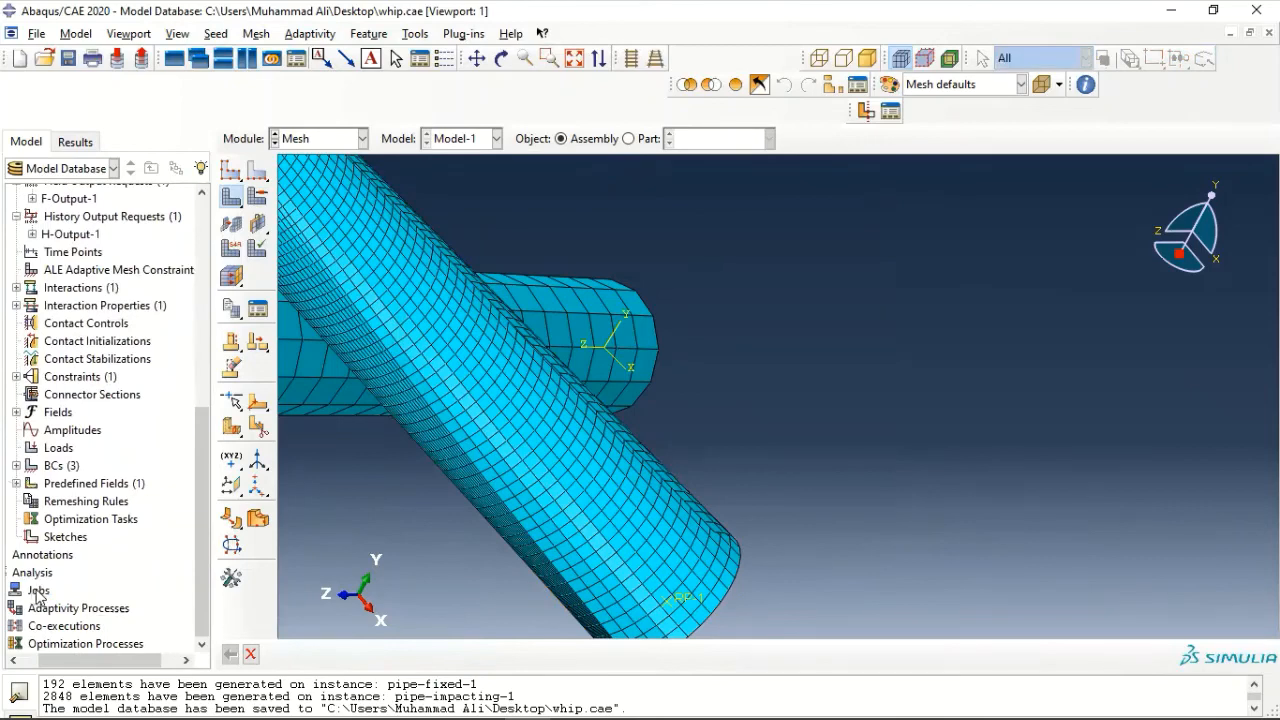
double_click(36, 593)
click(411, 505)
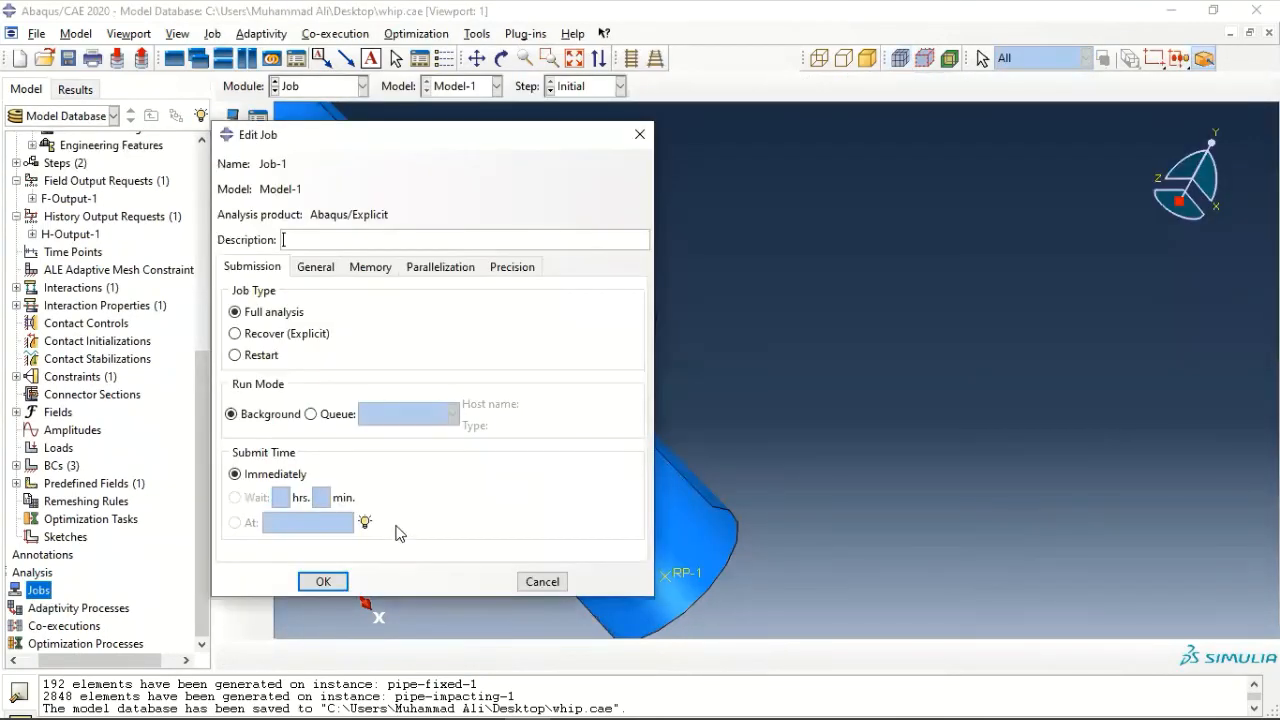
click(323, 584)
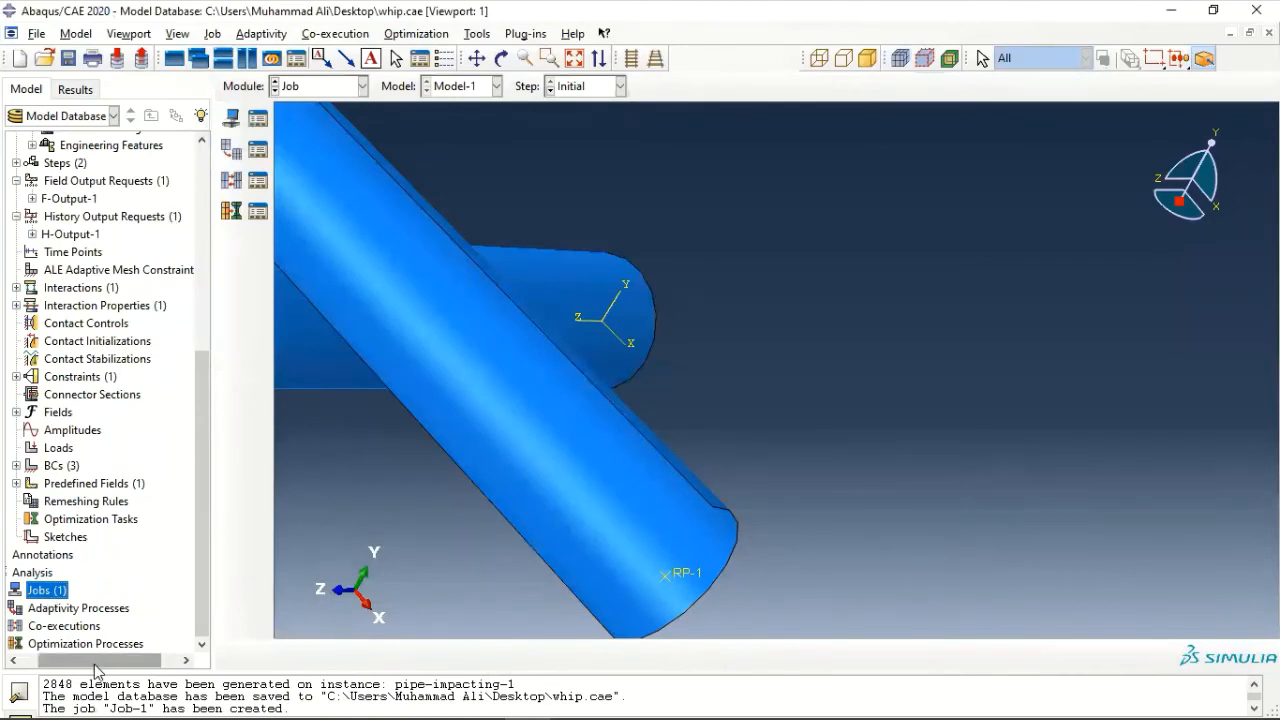
- Submit Job-1 for analysis
click(19, 592)
right_click(56, 608)
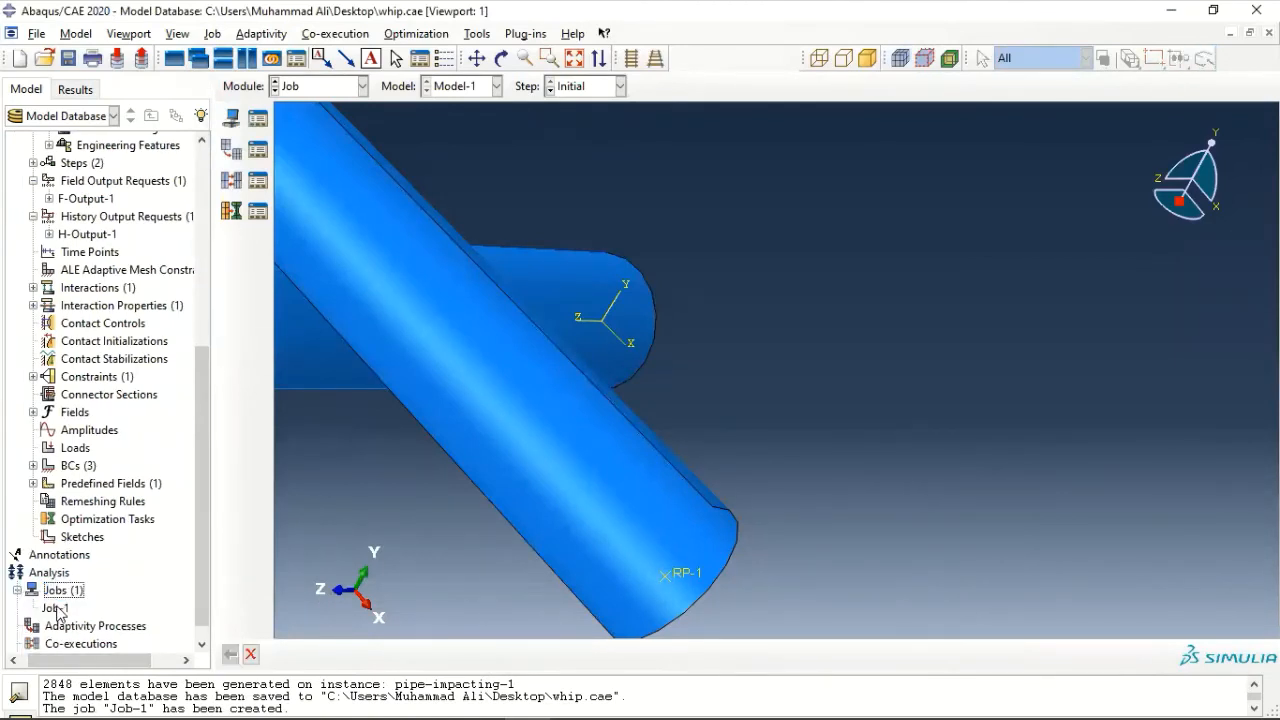
click(100, 611)
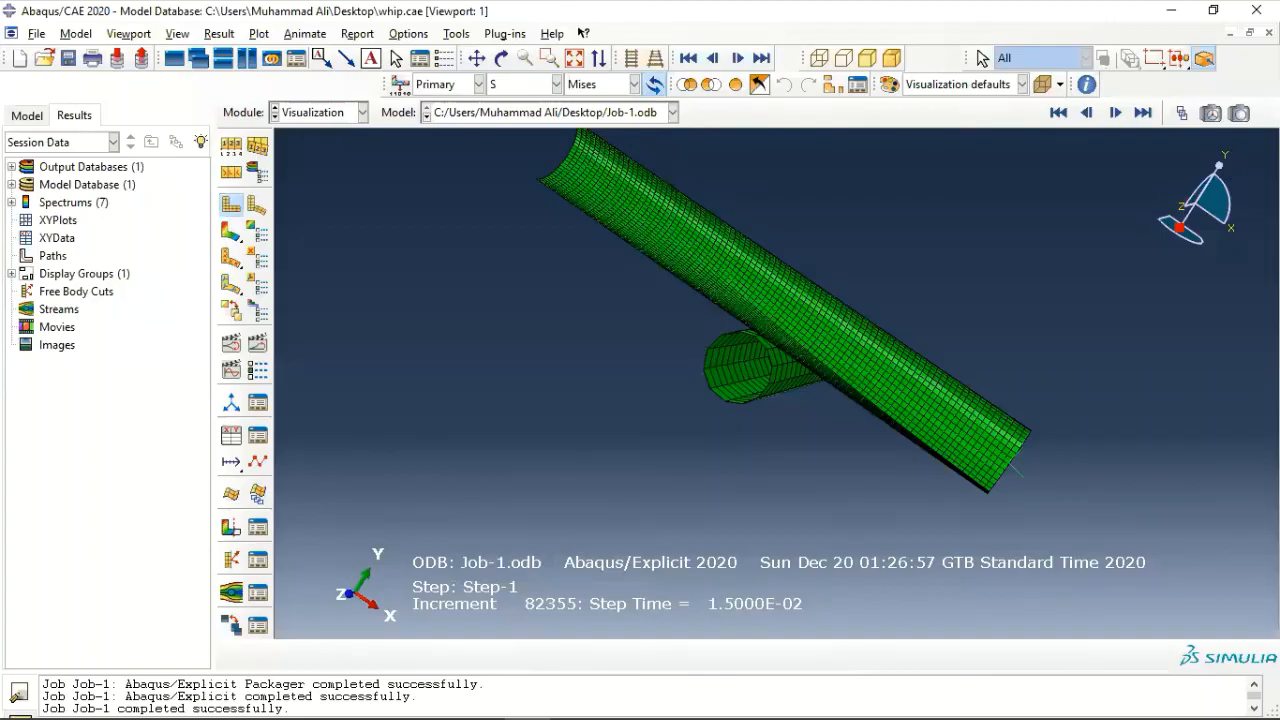
- Plot the deformed shape of the Job-1 results and examine how the impacting pipe wraps around the fixed pipe
scroll(737, 406, down, 2)
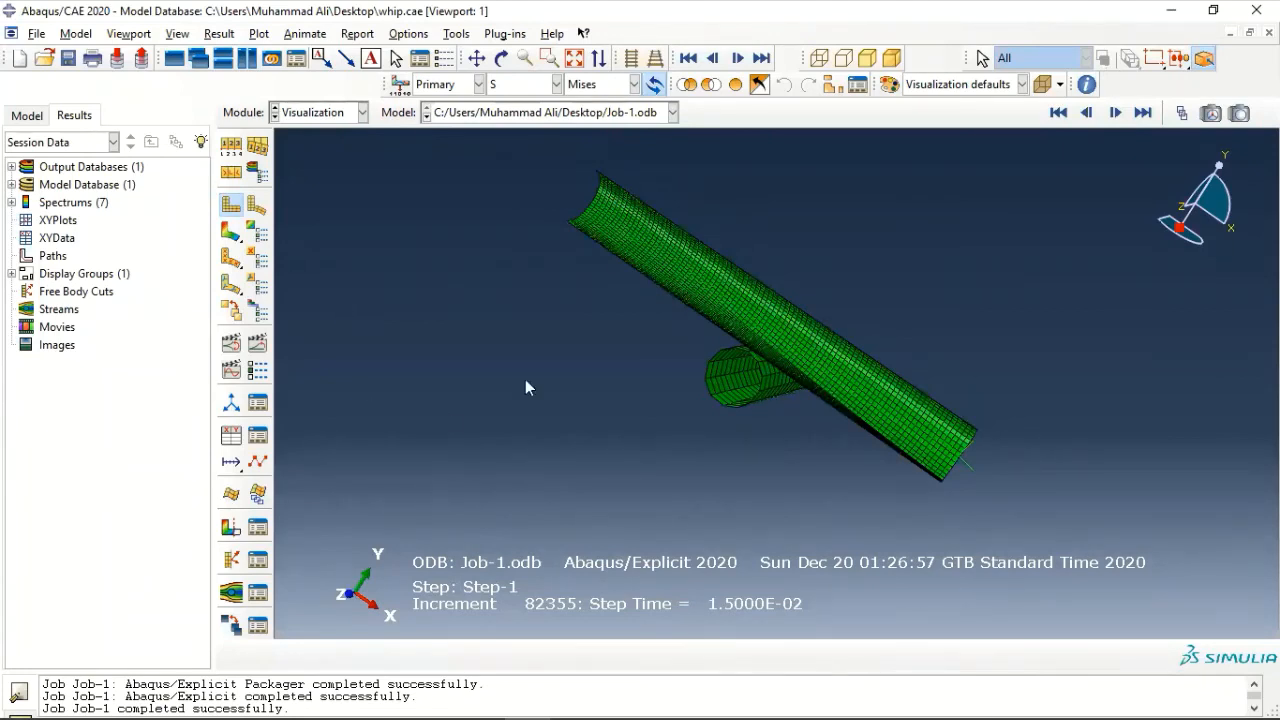
click(256, 207)
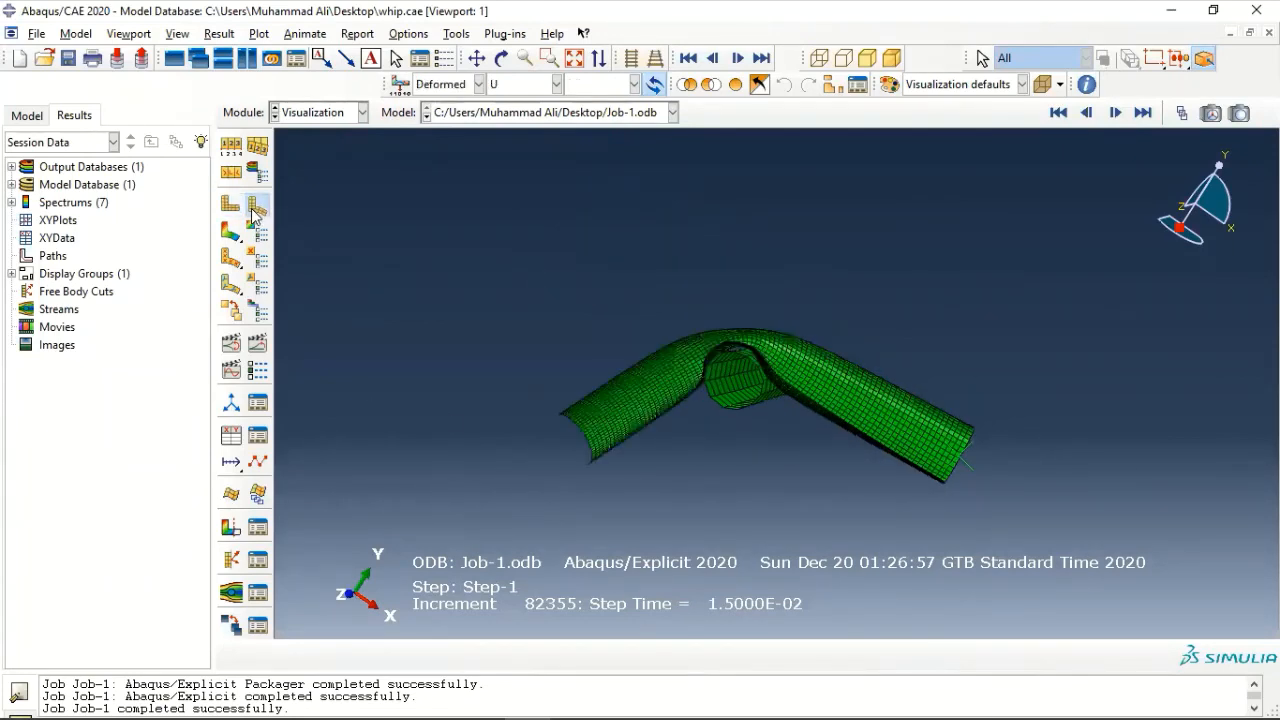
ctrl+alt+middle_drag(810, 248, 838, 287)
scroll(762, 425, up, 1)
scroll(758, 430, down, 1)
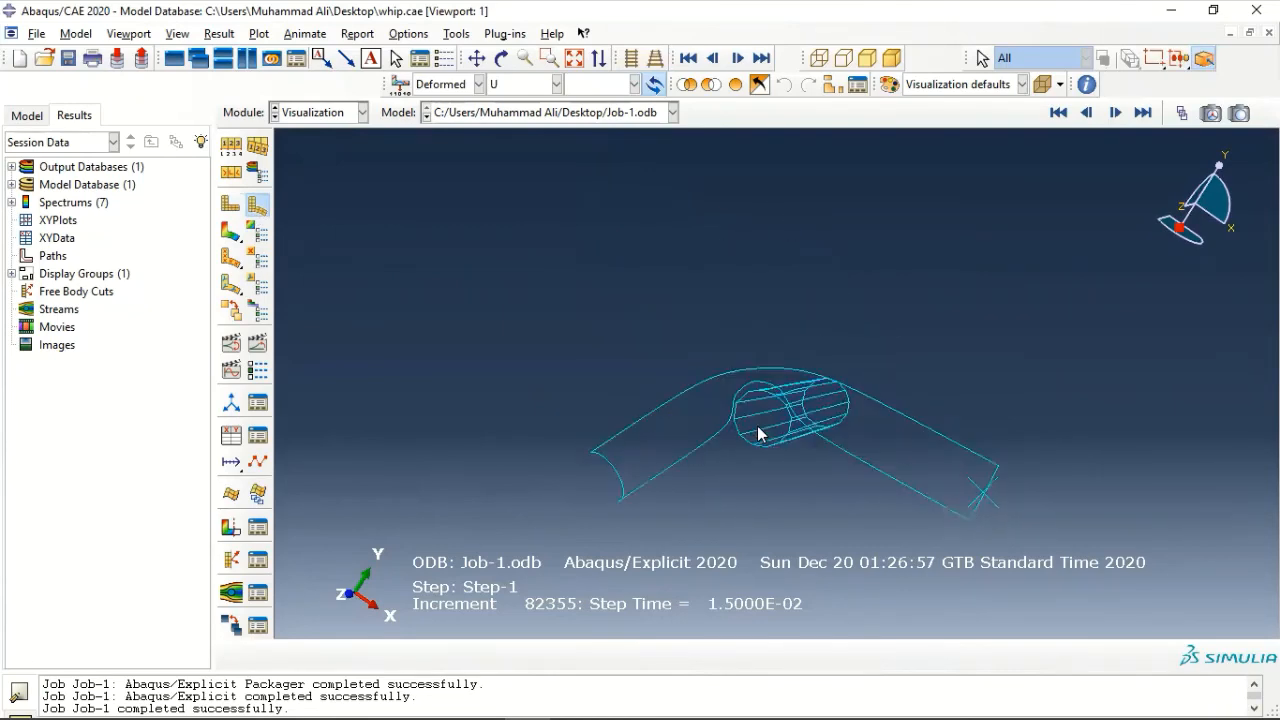
- Plot the undeformed shape and inspect both meshed pipes from several directions
click(232, 205)
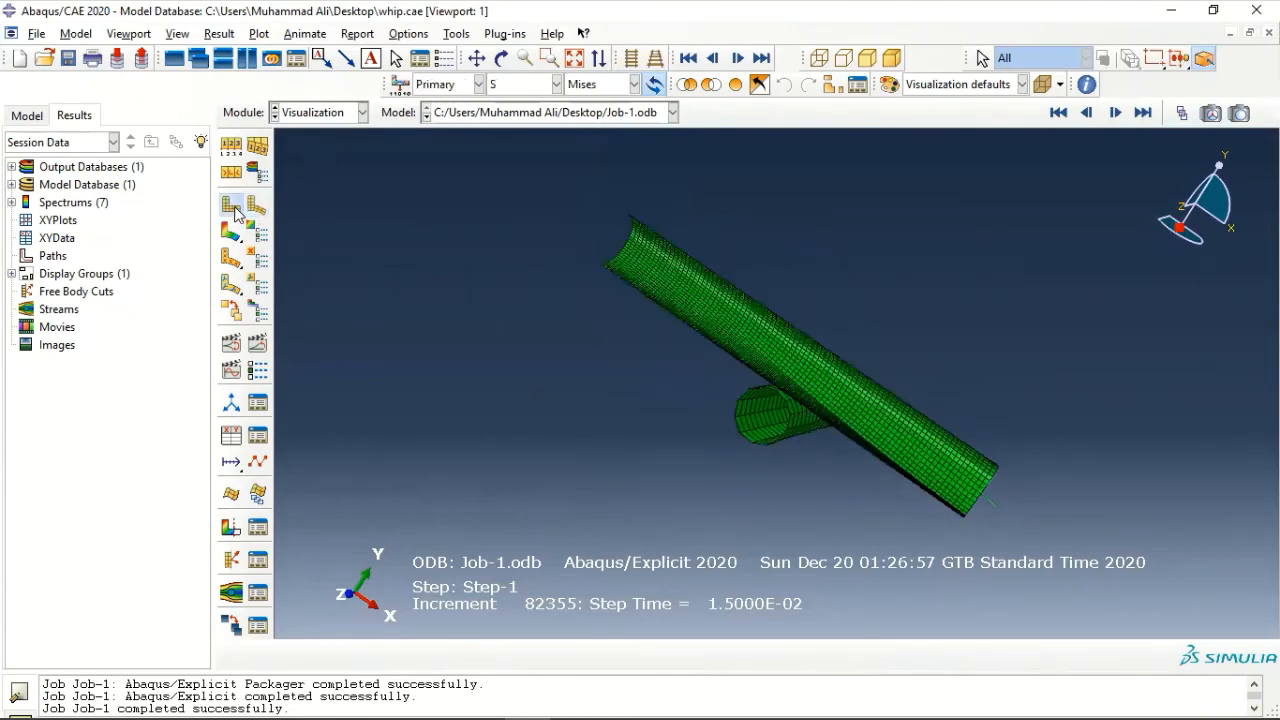
ctrl+alt+middle_drag(934, 307, 885, 296)
mouse_move(958, 358)
ctrl+alt+mouse_down()
mouse_move(962, 272)
mouse_move(1004, 354)
mouse_move(1026, 466)
mouse_move(931, 391)
mouse_move(892, 270)
mouse_move(991, 412)
ctrl+alt+mouse_up()
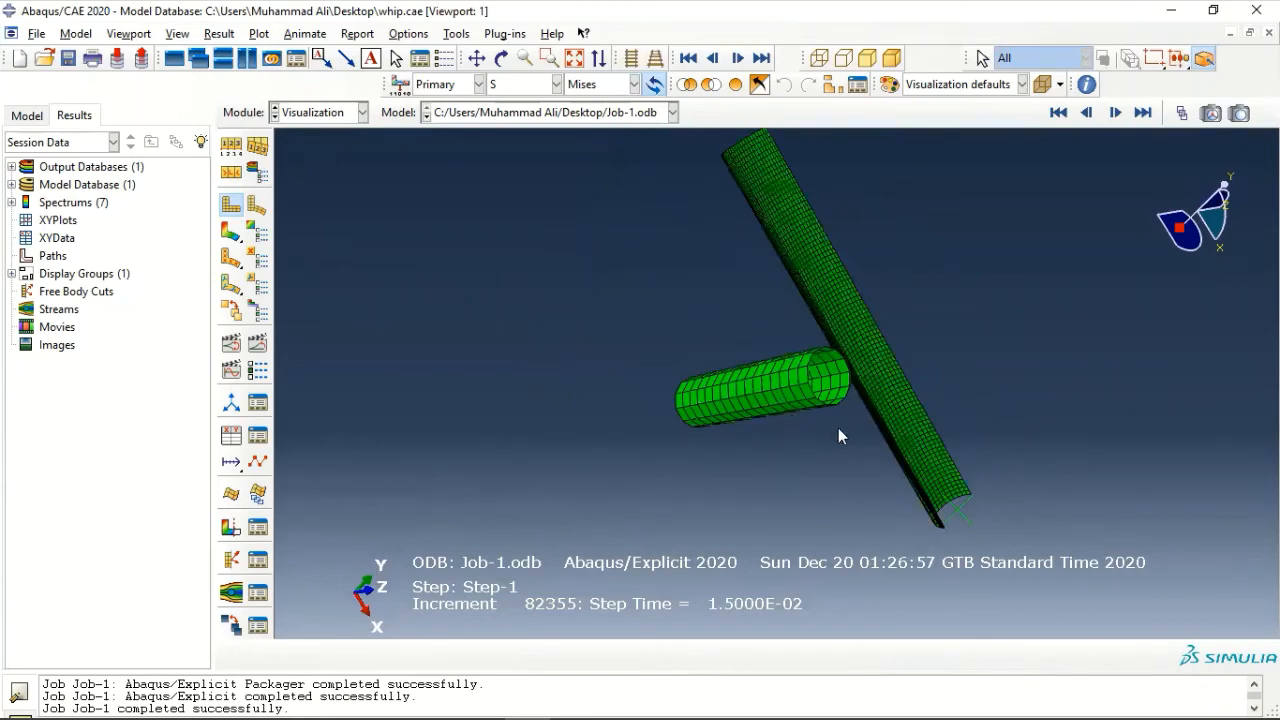
ctrl+alt+drag(830, 300, 649, 377)
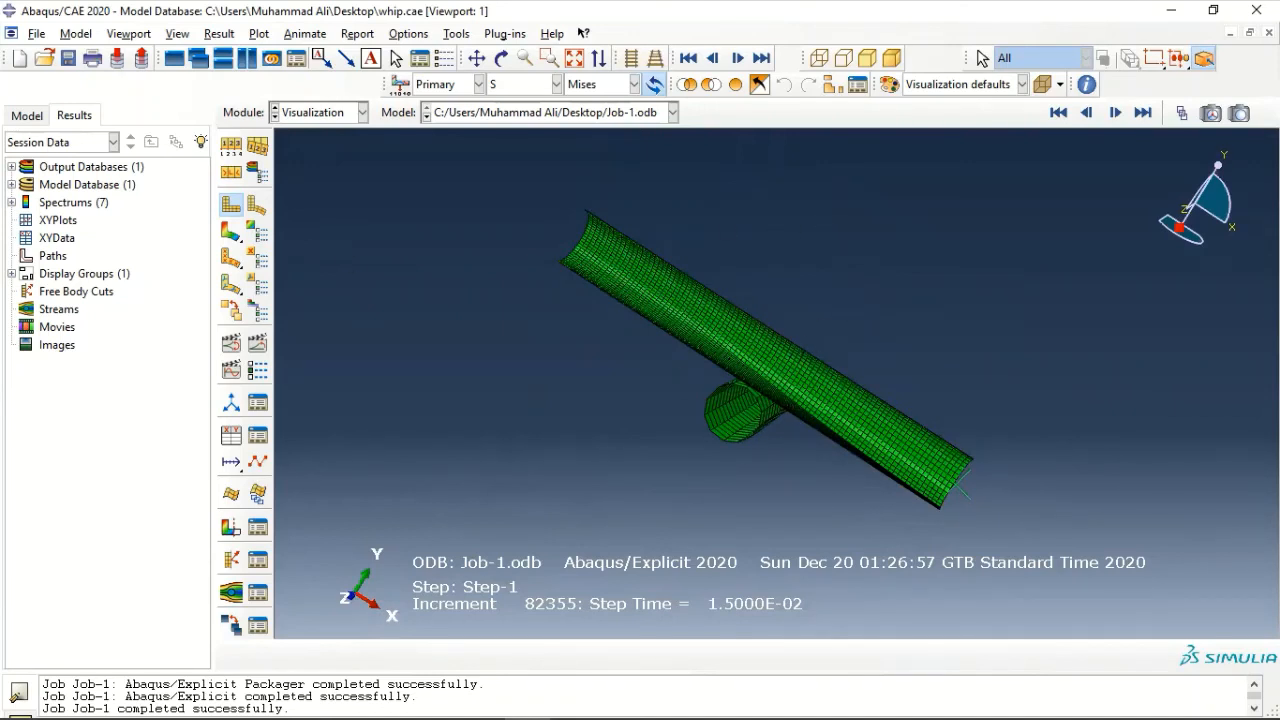
- Open the color code settings and set the initial color to a light tan
click(456, 34)
click(480, 91)
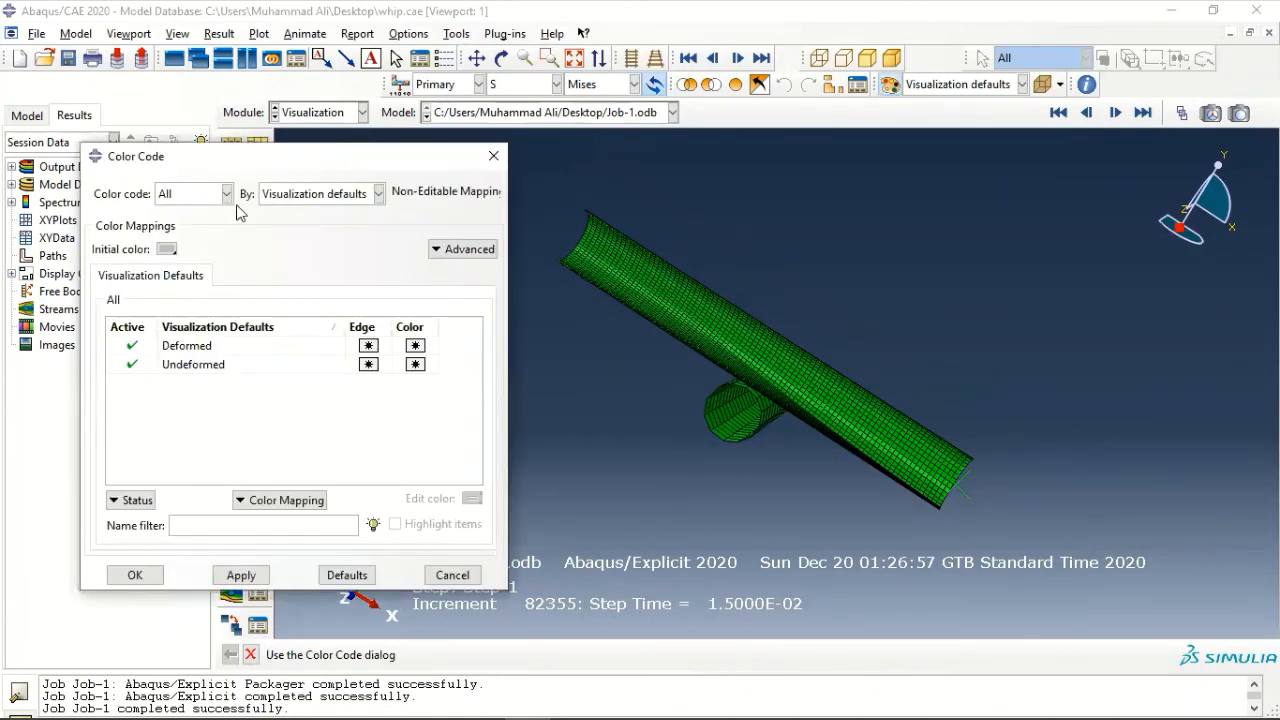
click(172, 250)
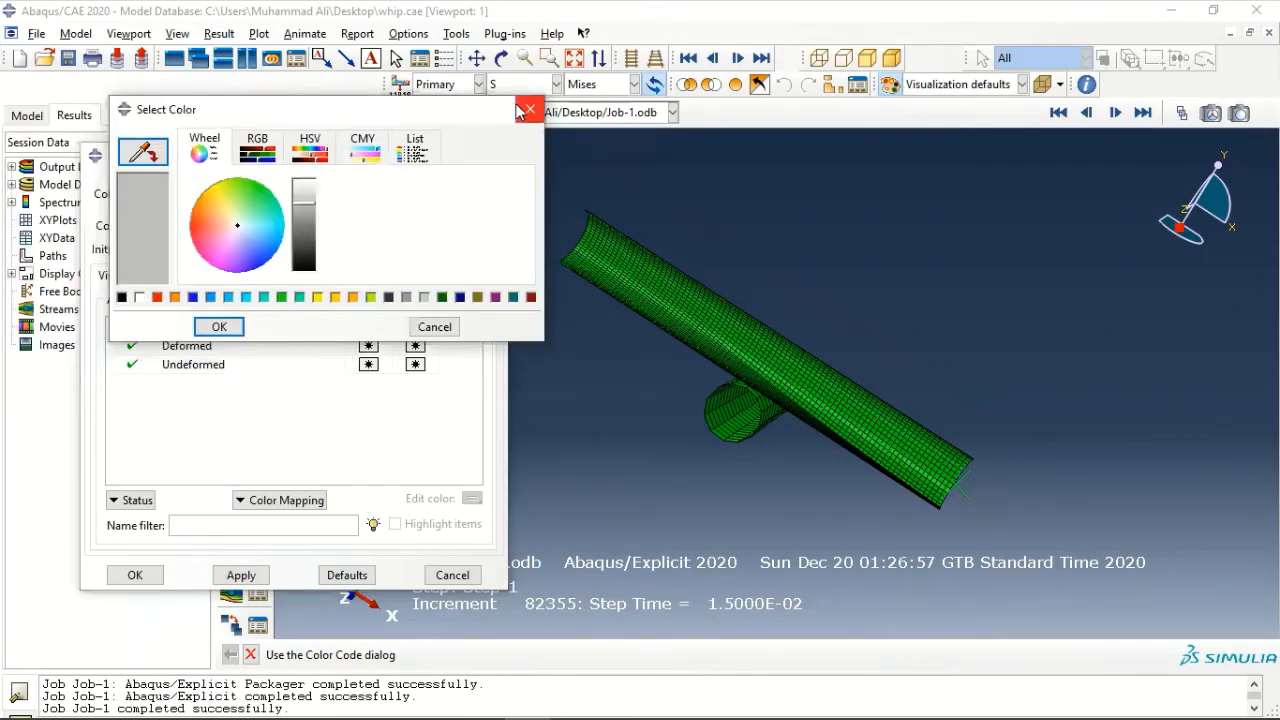
click(208, 212)
click(220, 214)
click(219, 326)
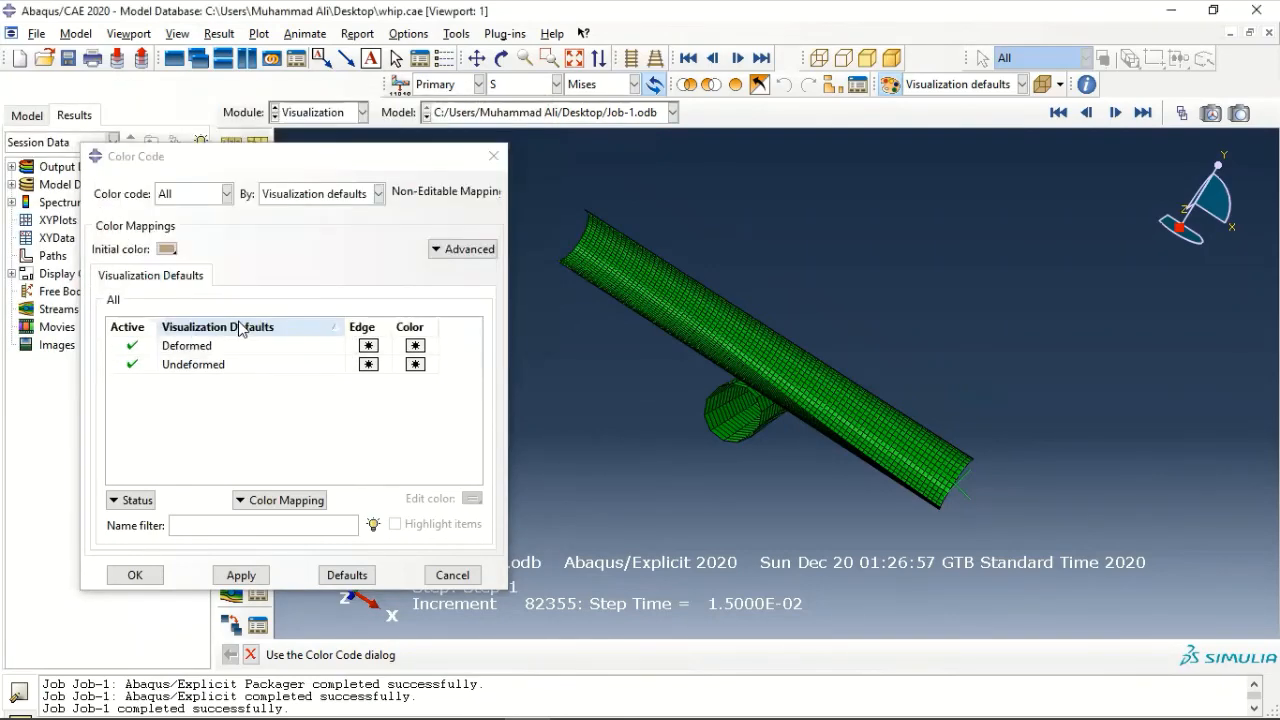
- Color code the model by part instances with ASSEMBLY made inactive, and apply the mapping to the pipes
click(478, 250)
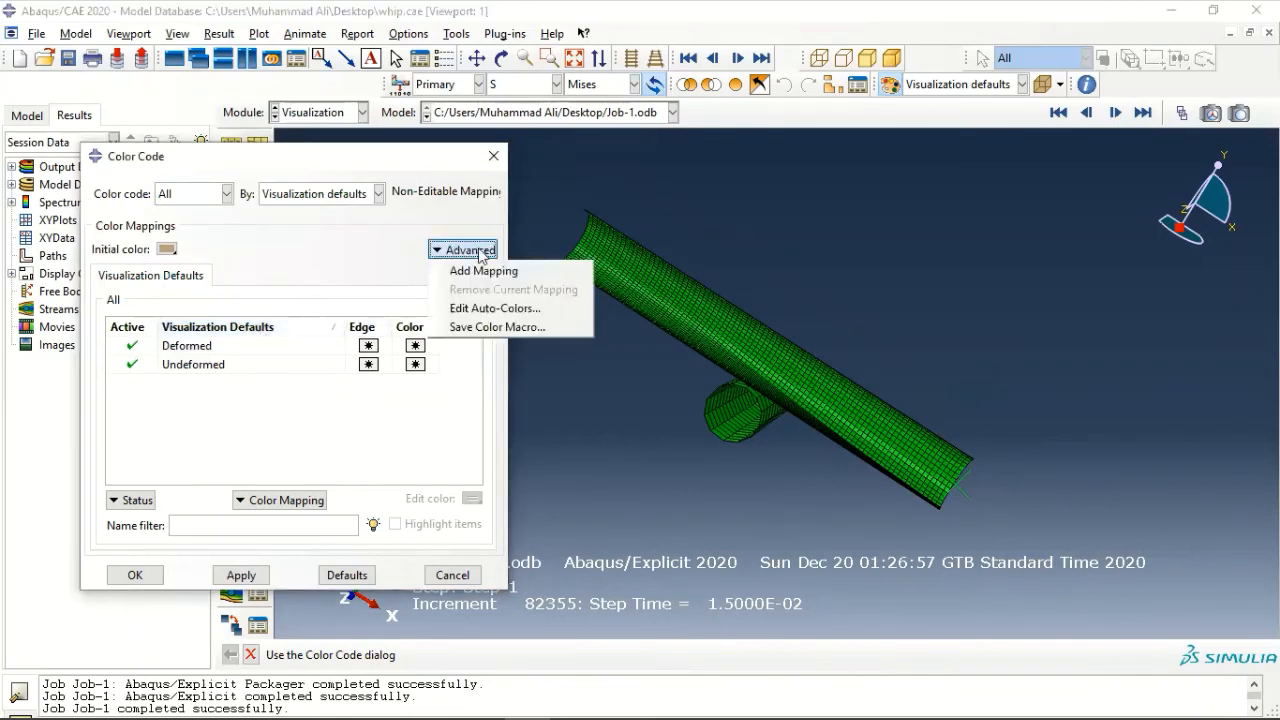
click(423, 412)
click(318, 194)
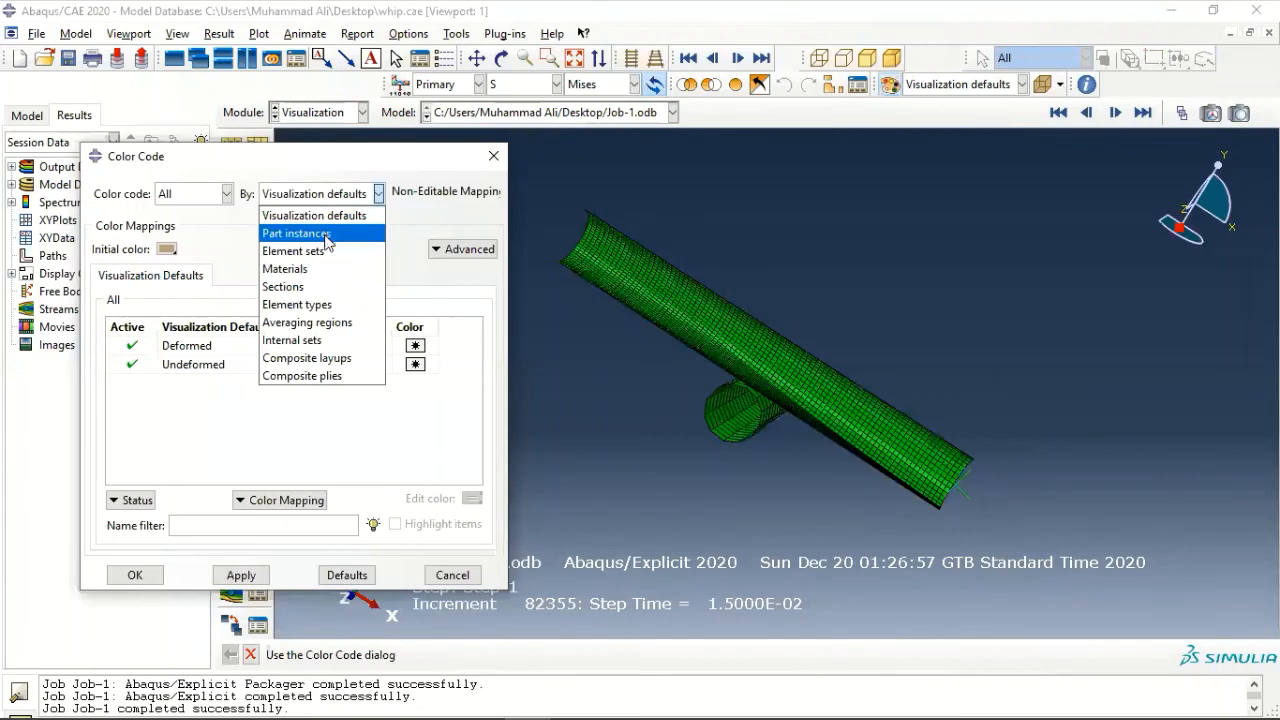
click(326, 236)
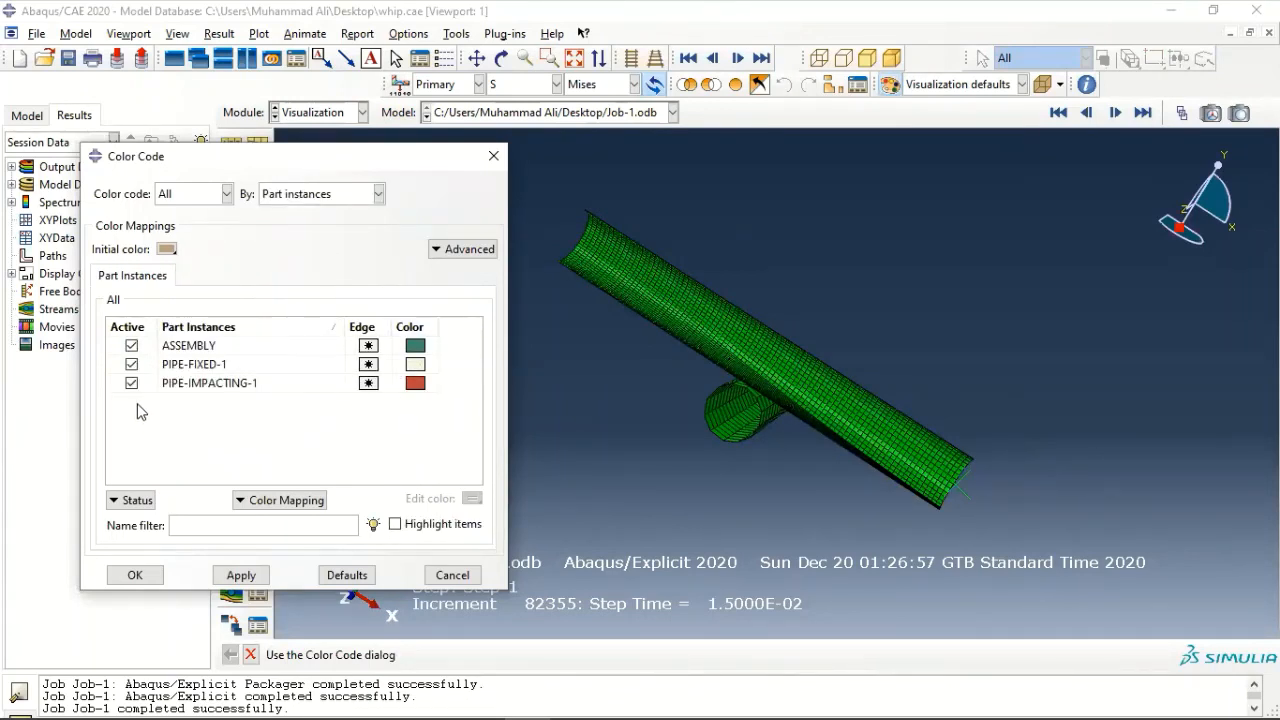
click(131, 345)
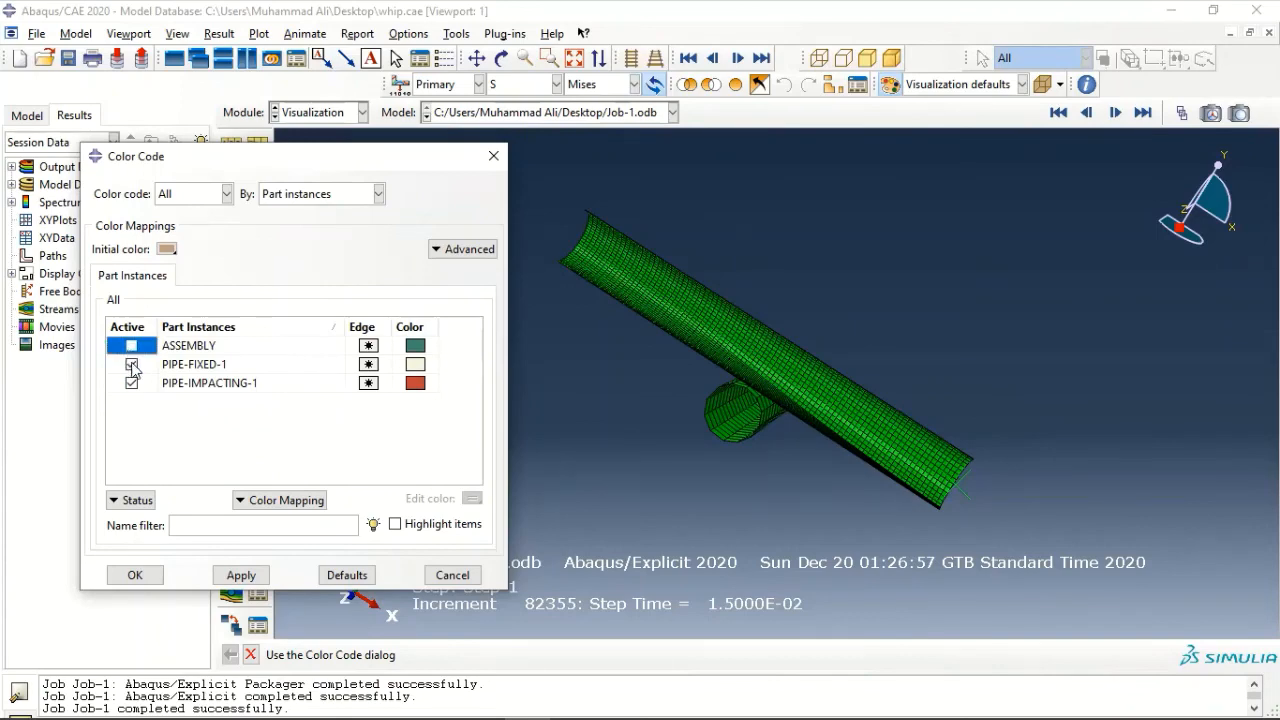
click(241, 575)
scroll(819, 319, up, 5)
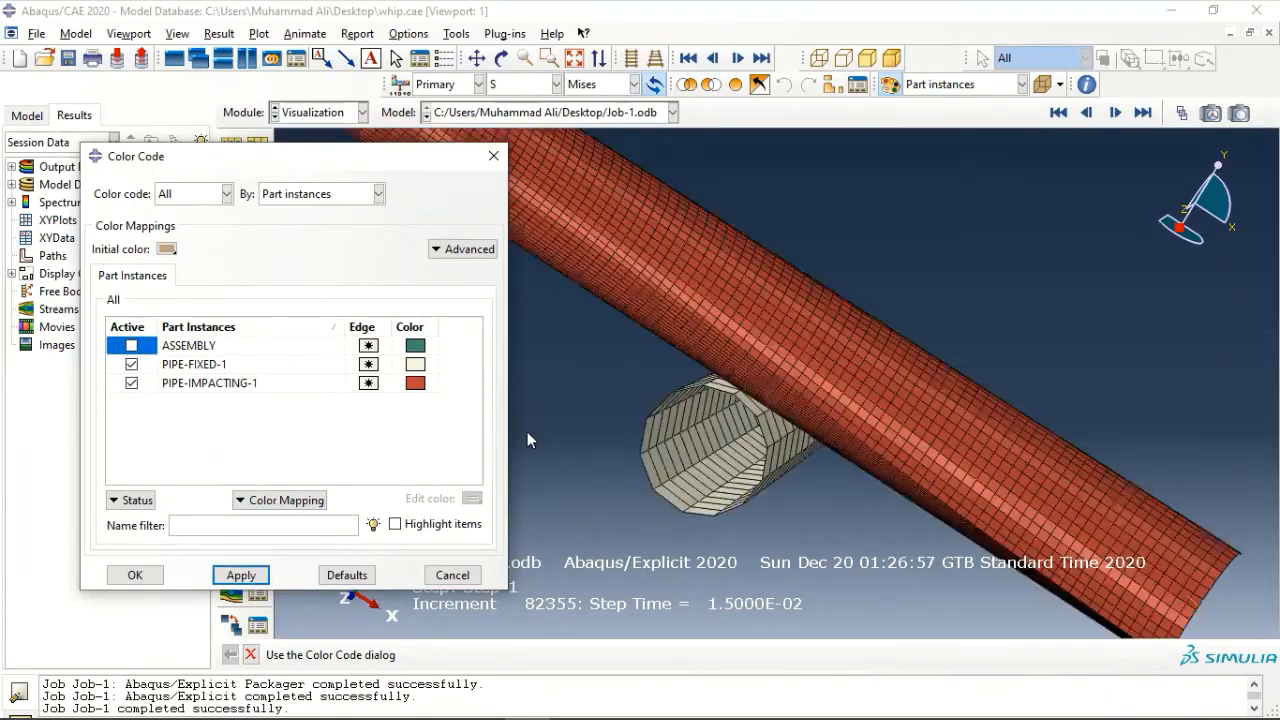
- Confirm the part instance color settings, and compare the deformed and undeformed shapes of the colored pipes
click(135, 575)
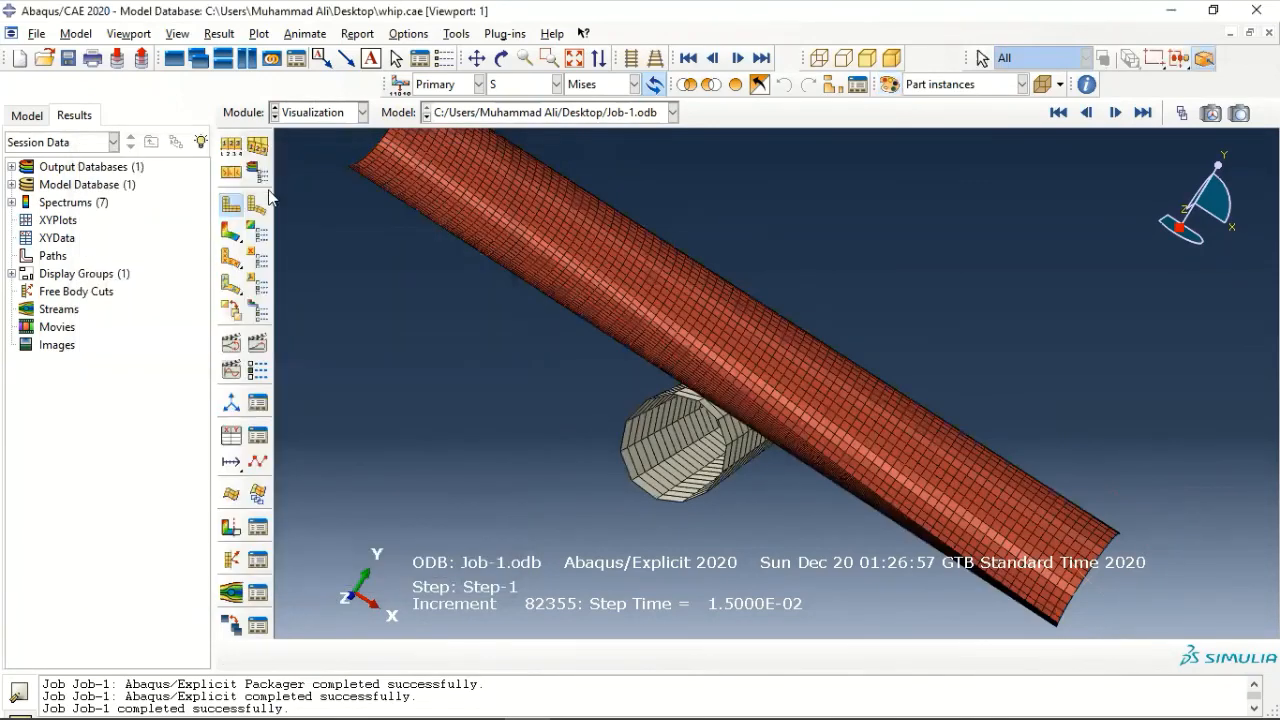
click(260, 214)
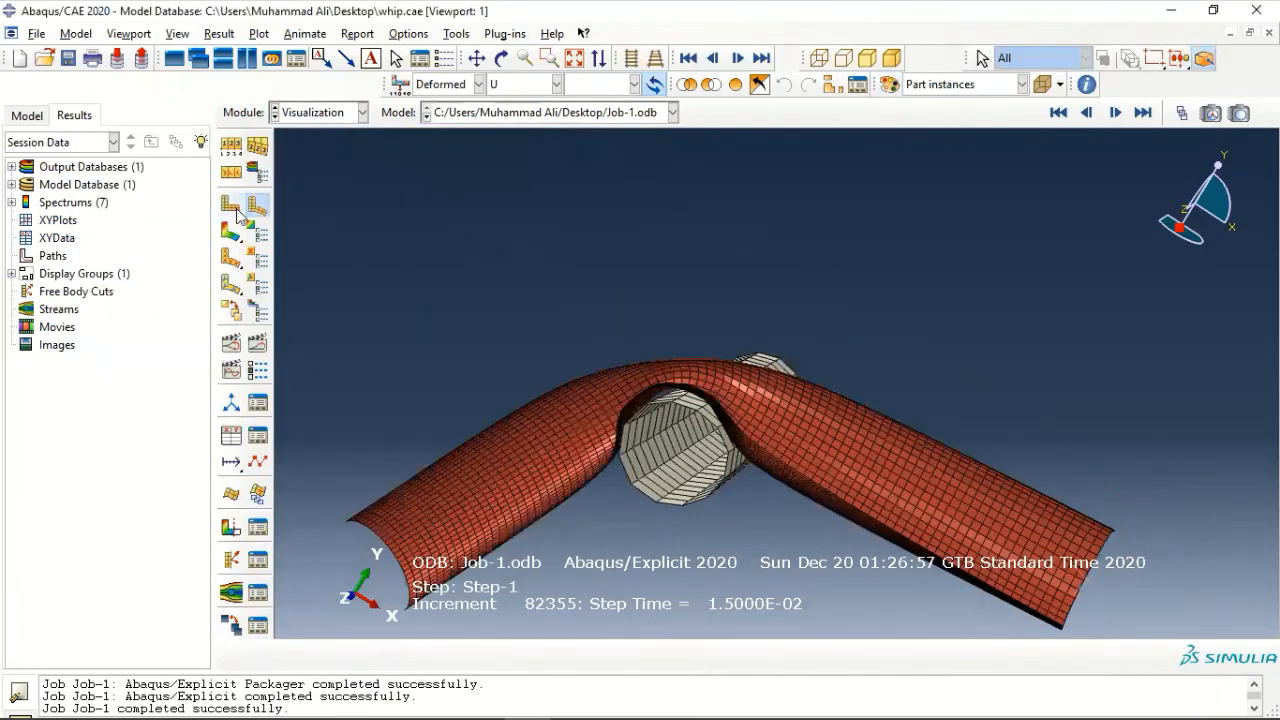
click(236, 211)
- Animate the time history of the pipe whip results with both complete pipes in view
scroll(711, 400, down, 4)
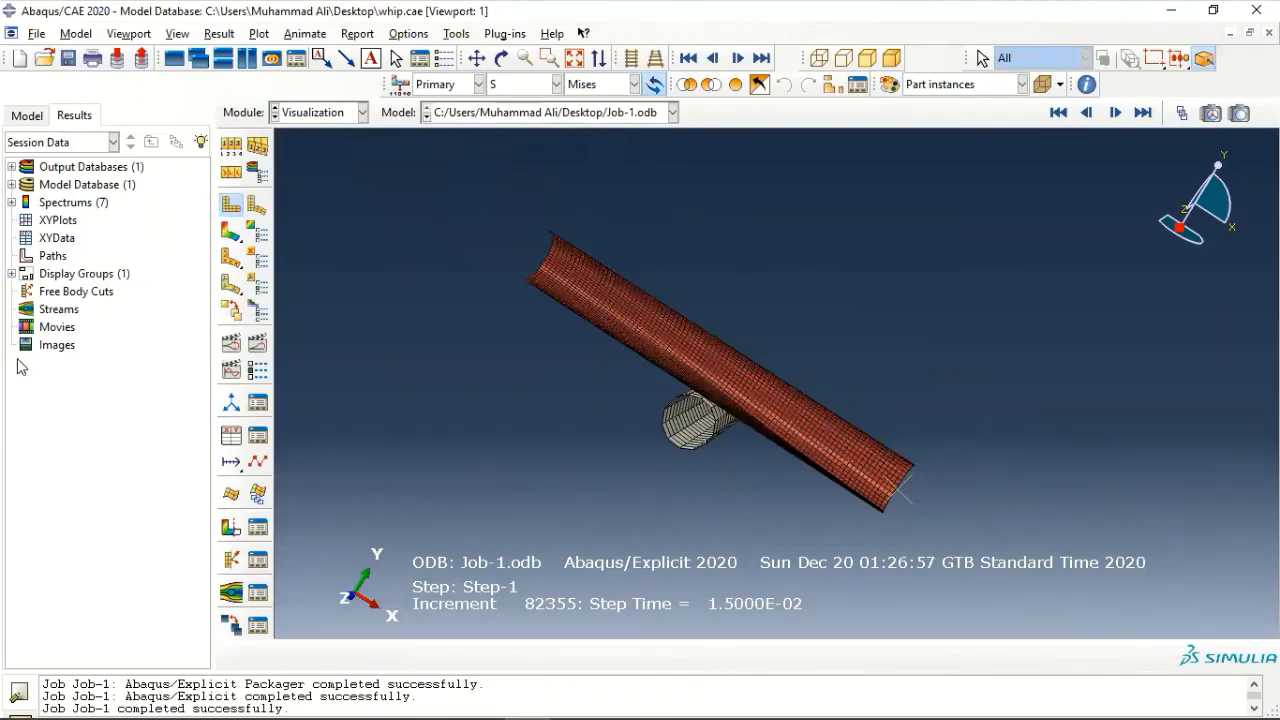
click(305, 33)
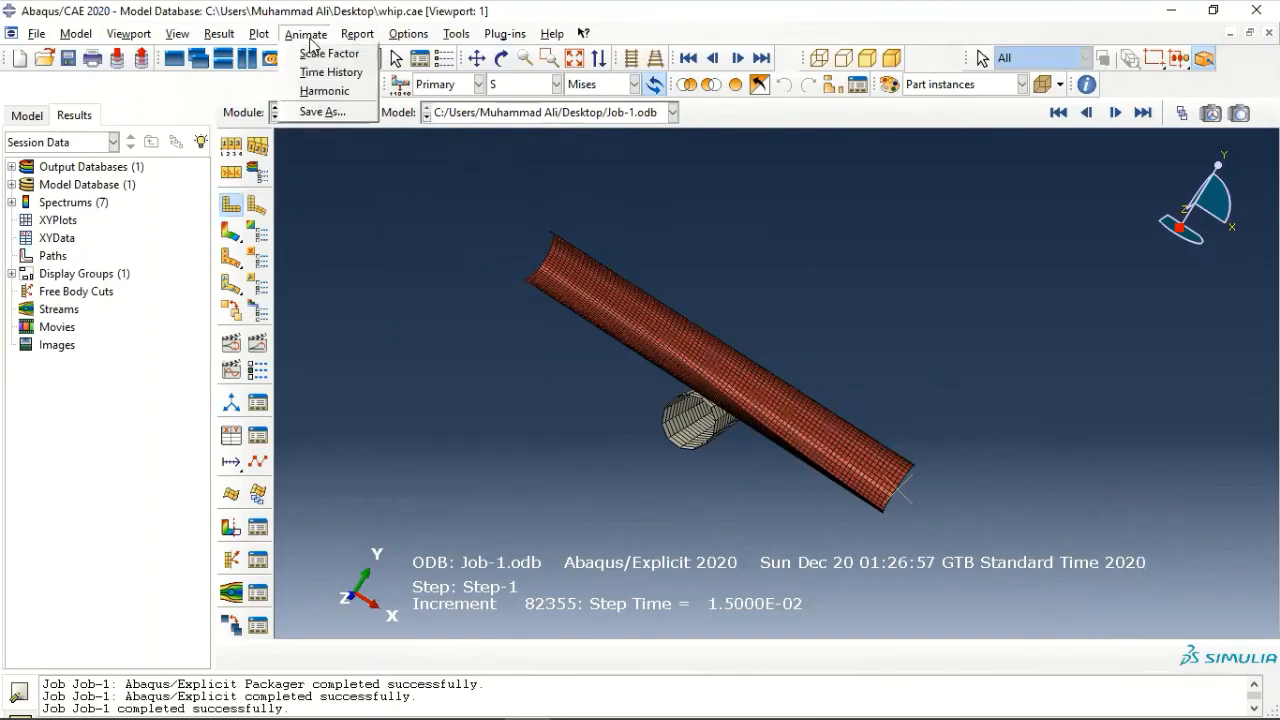
click(320, 76)
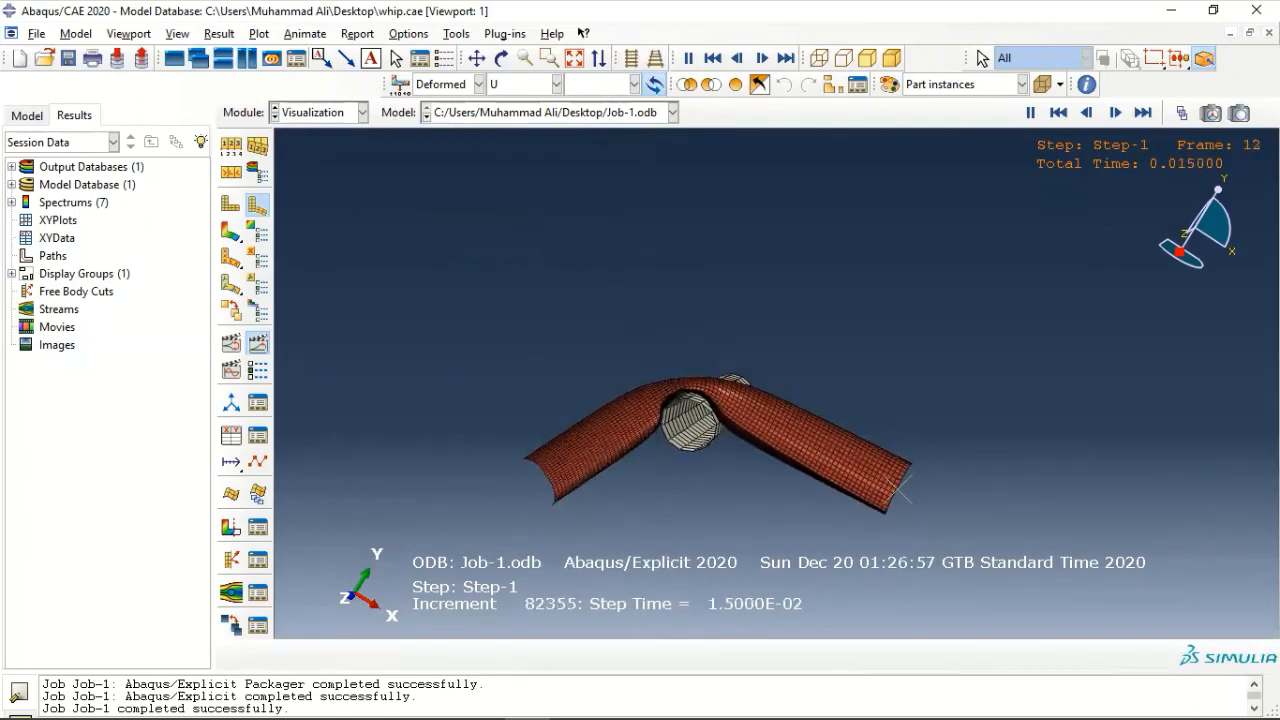
- Plot the RF1 reaction force at Node 1 in NSET REFPT from the history output of Job-1.odb, leaving the graph unobstructed
click(12, 185)
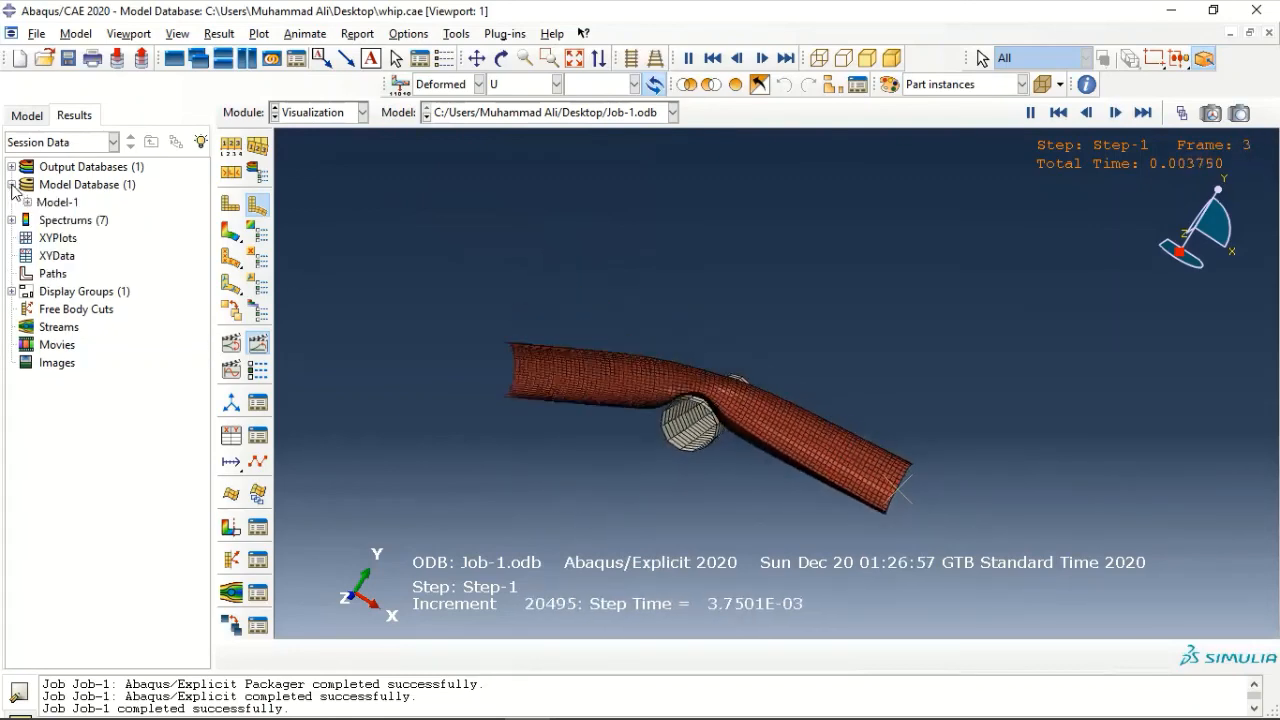
click(12, 167)
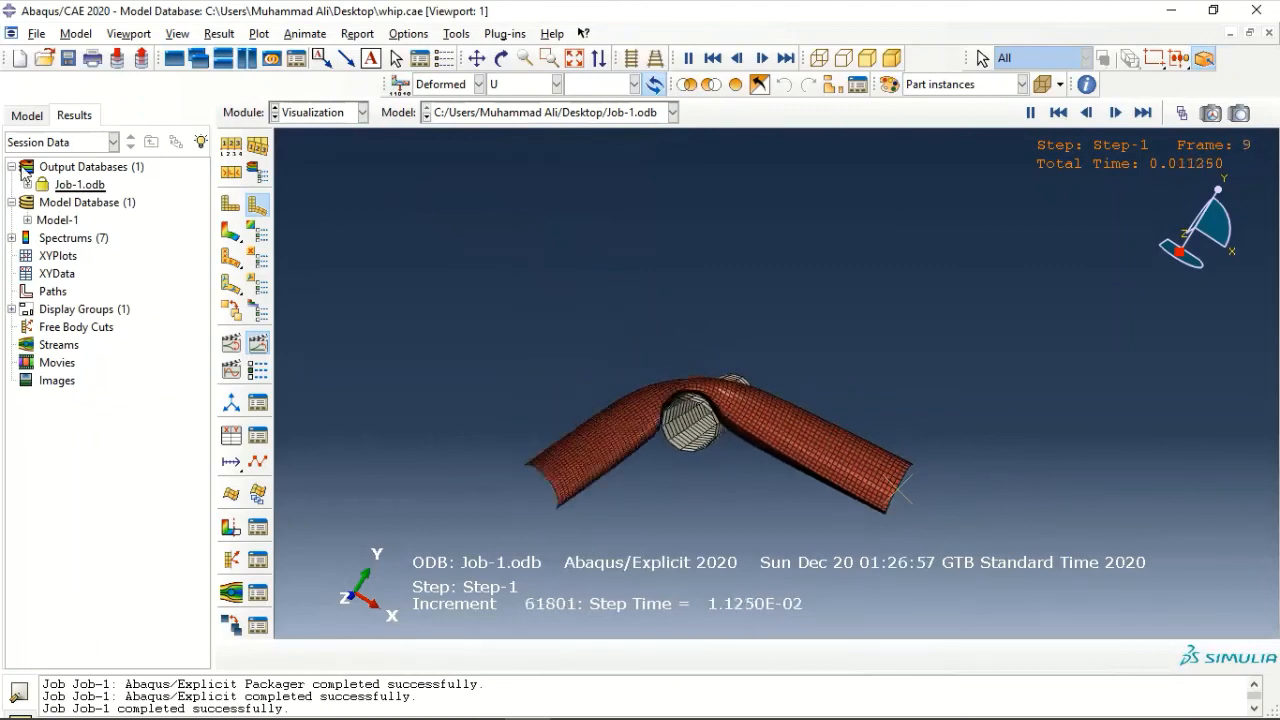
click(28, 185)
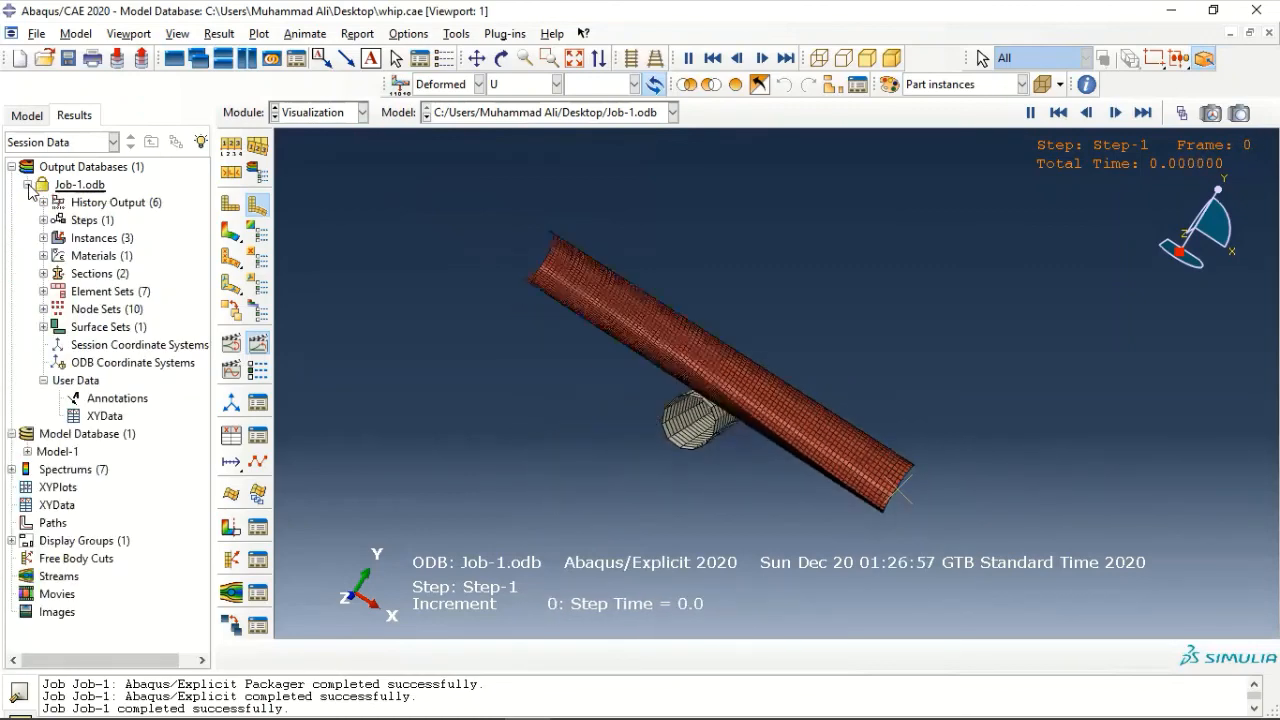
click(82, 204)
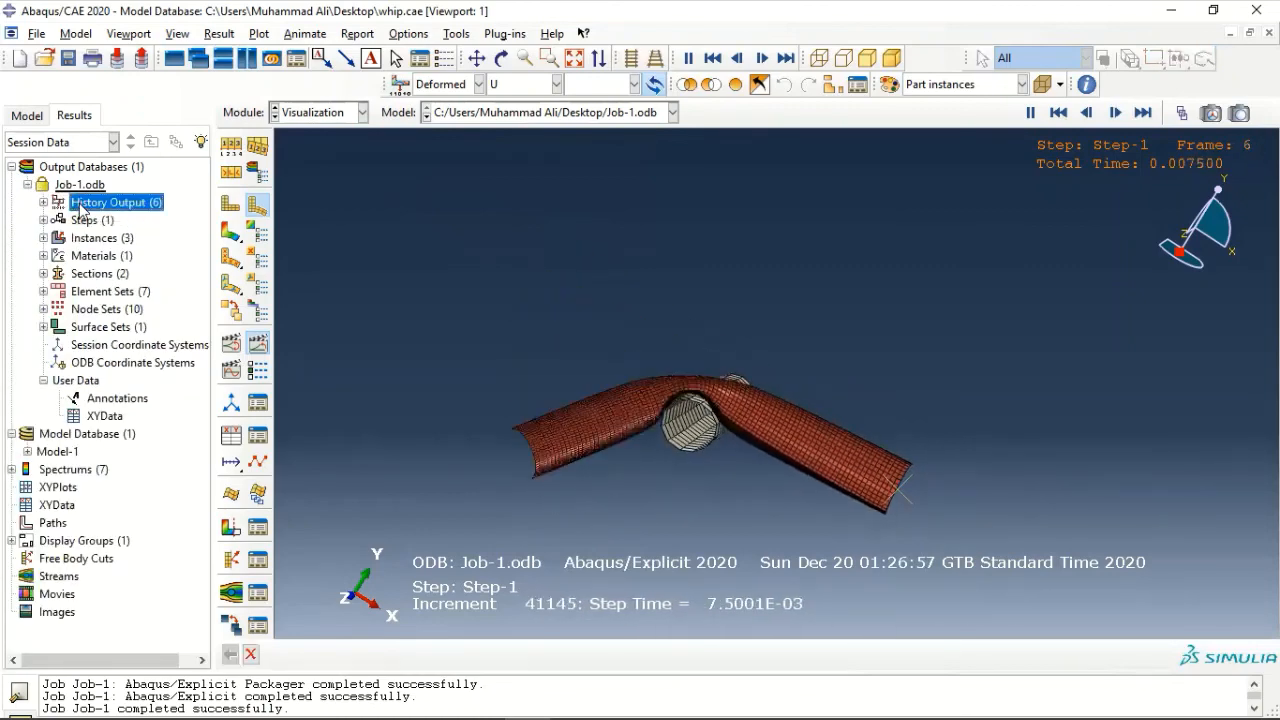
right_click(82, 204)
click(122, 232)
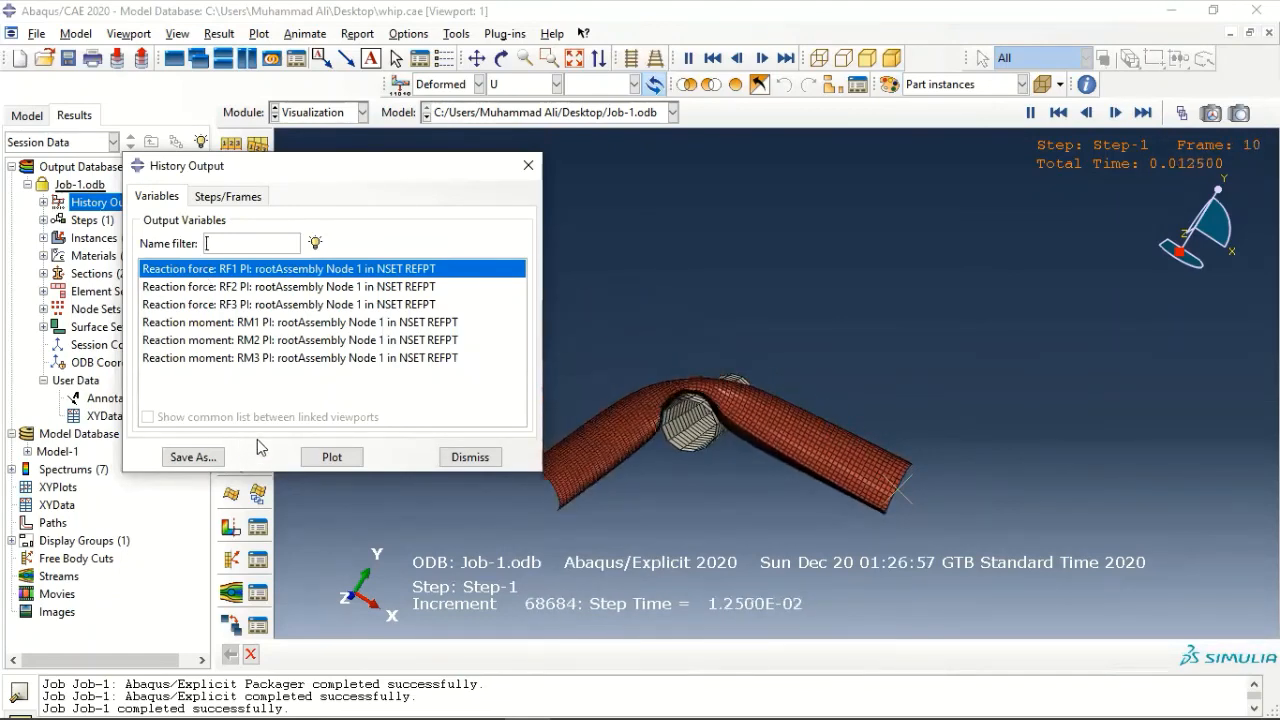
click(312, 458)
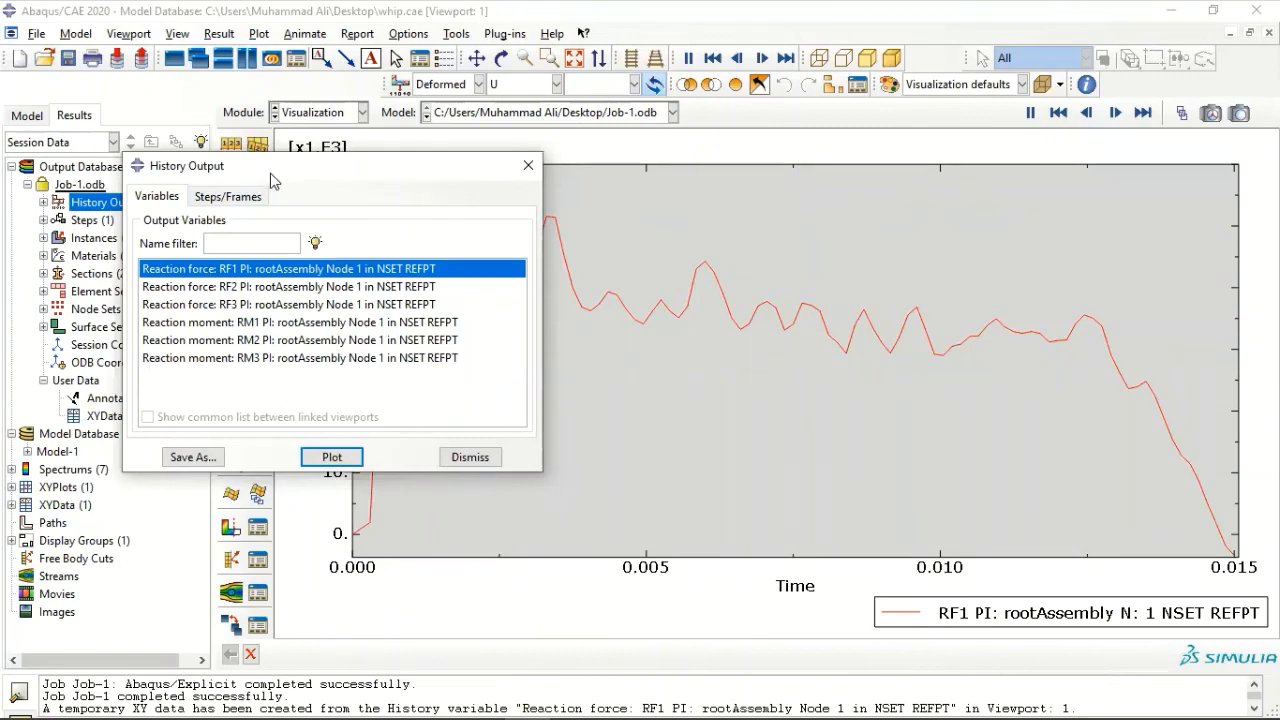
drag(270, 180, 362, 216)
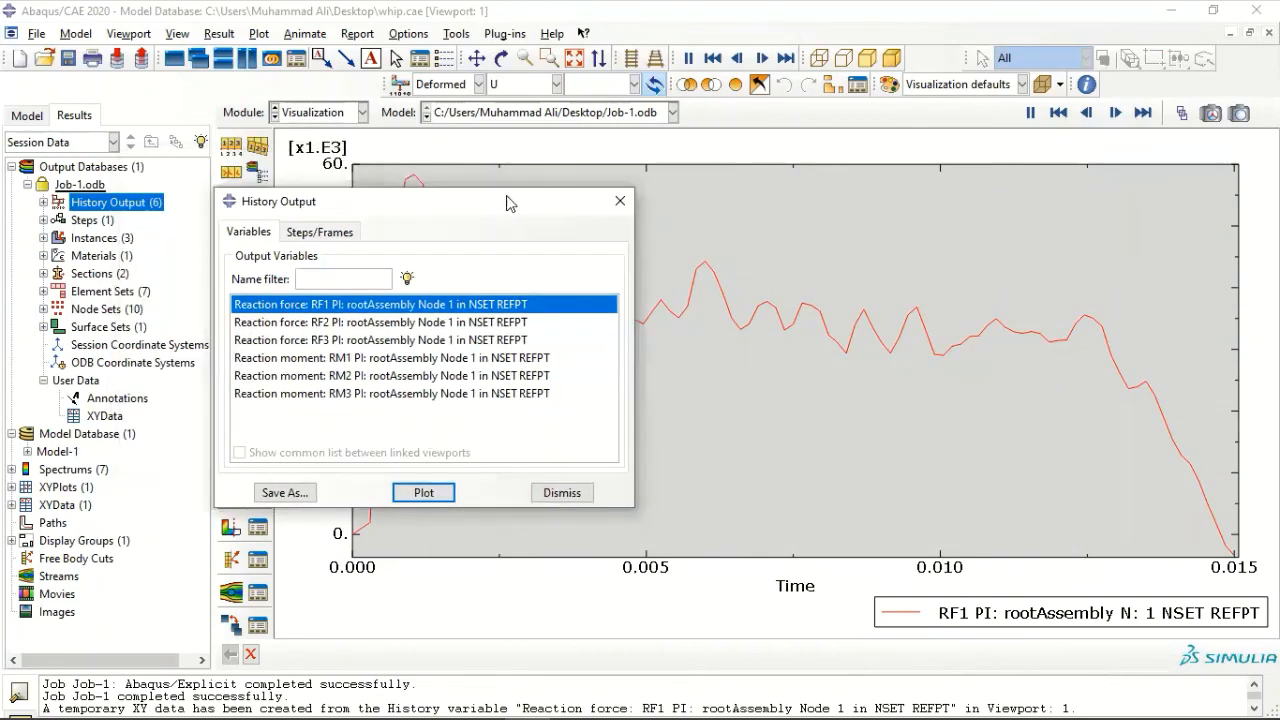
click(622, 202)
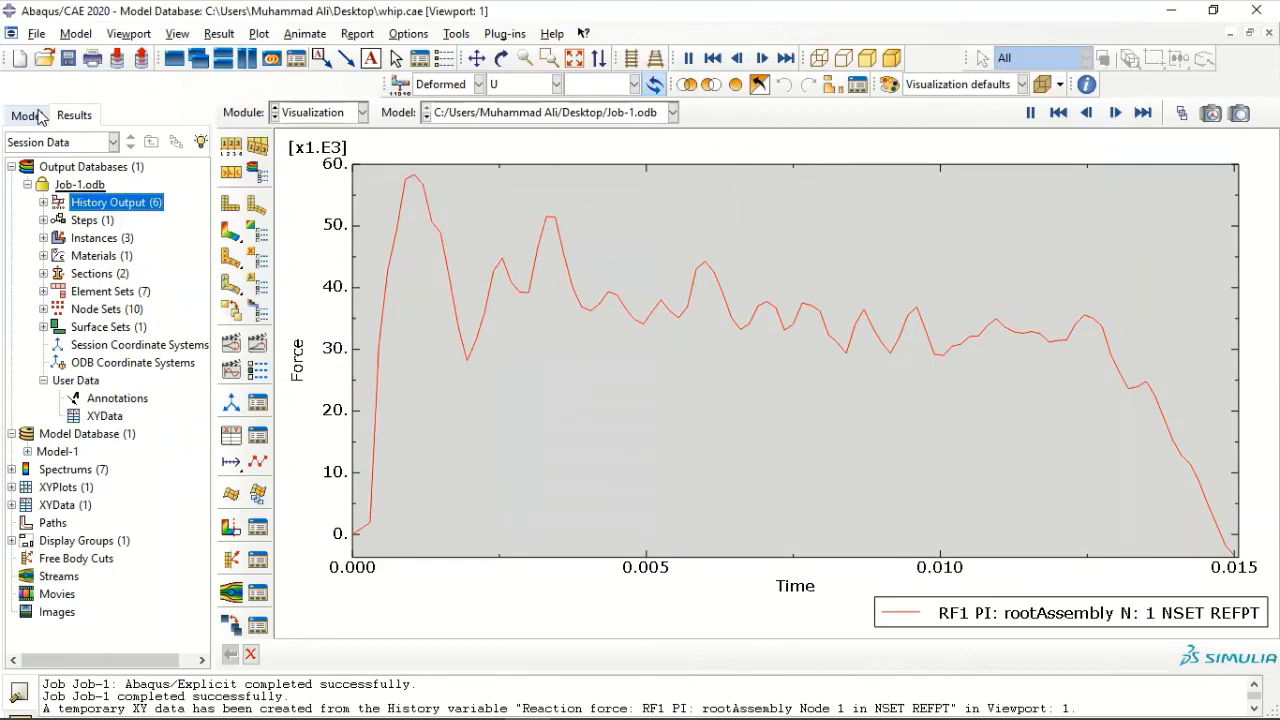
click(40, 117)
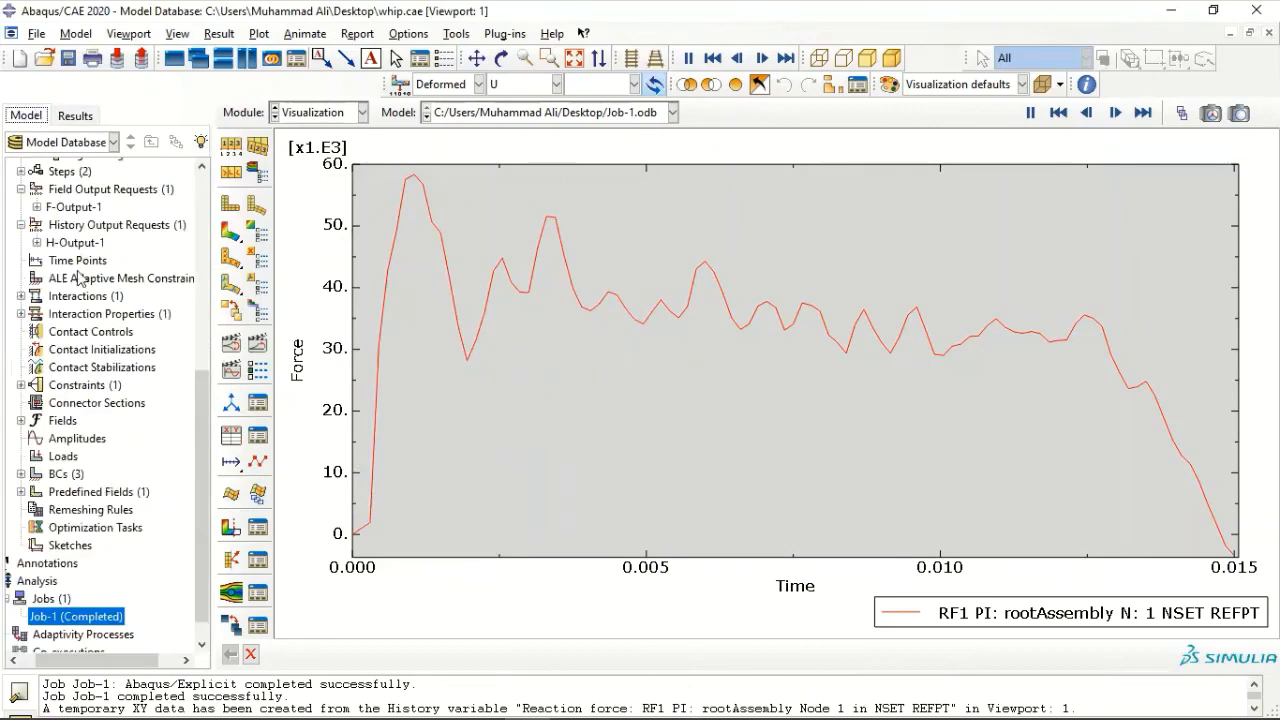
scroll(83, 400, up, 2)
scroll(84, 408, up, 3)
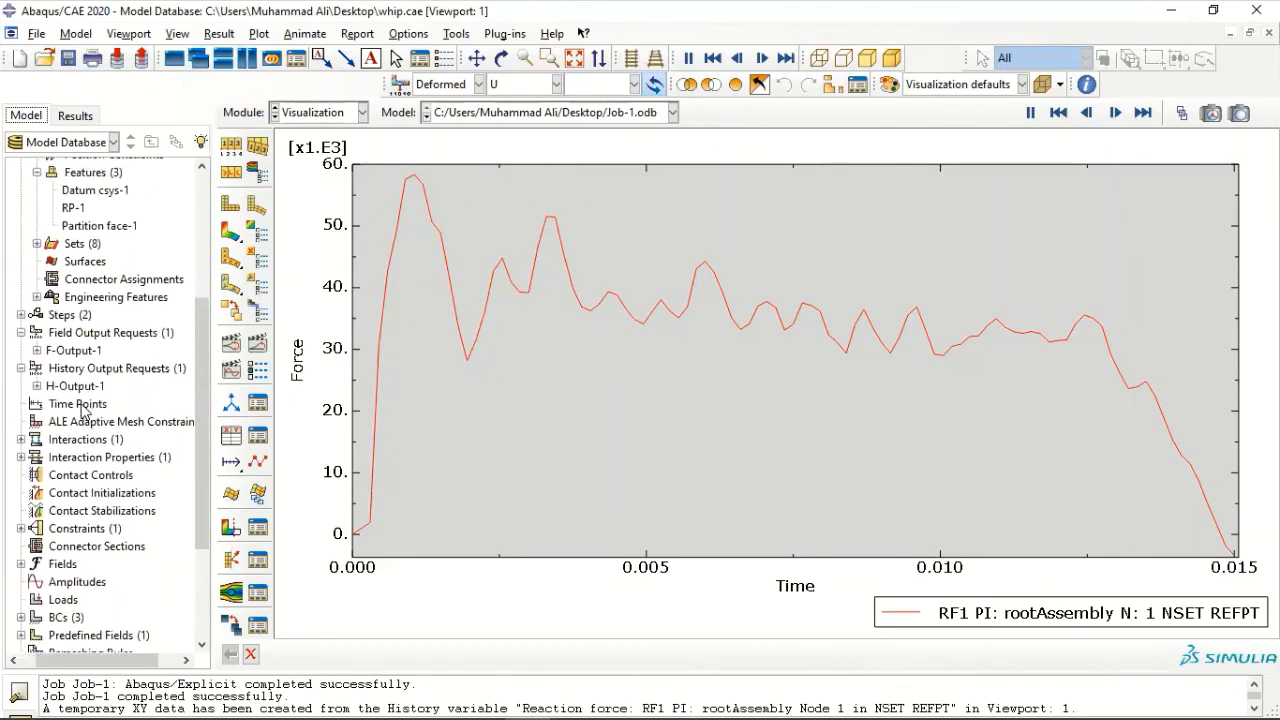
right_click(90, 402)
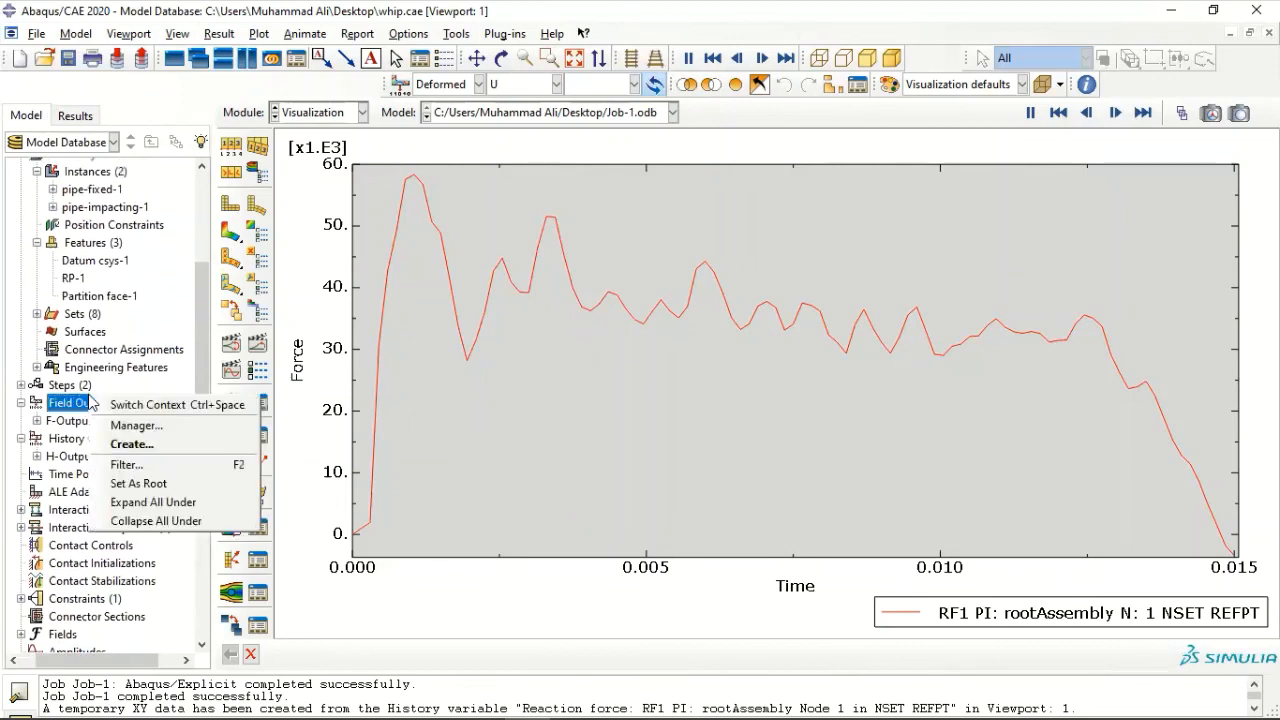
click(87, 113)
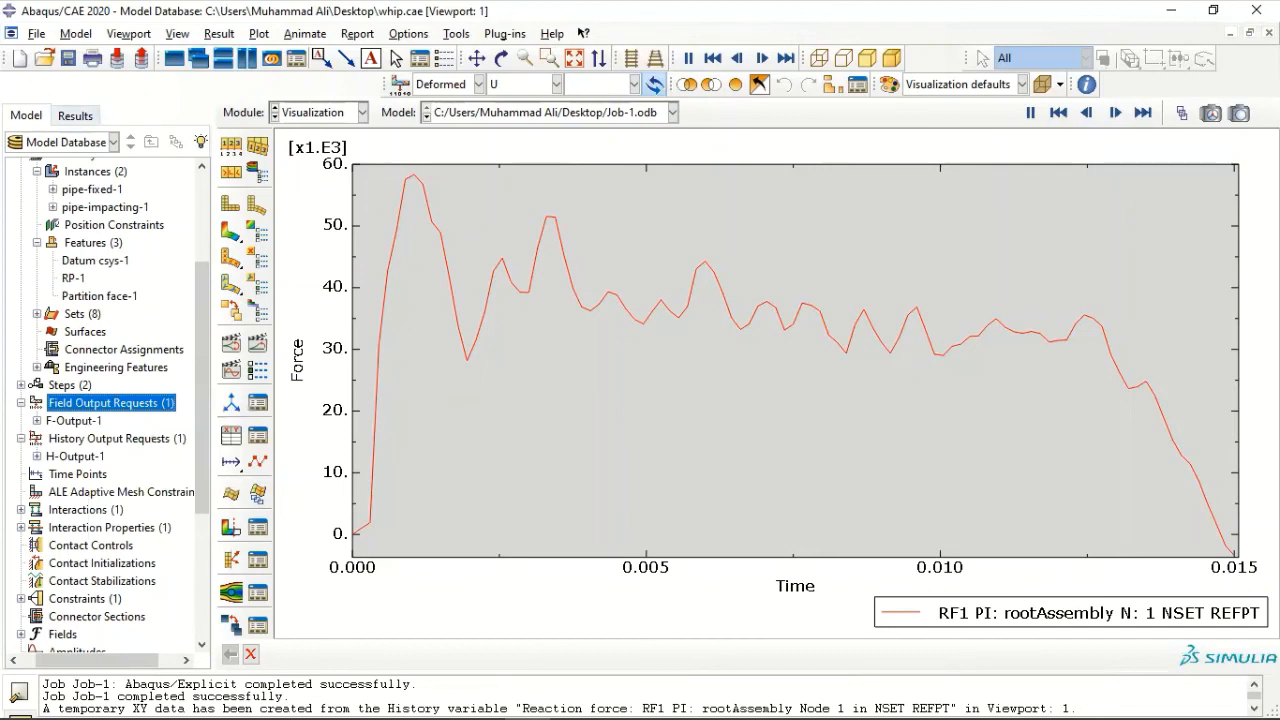